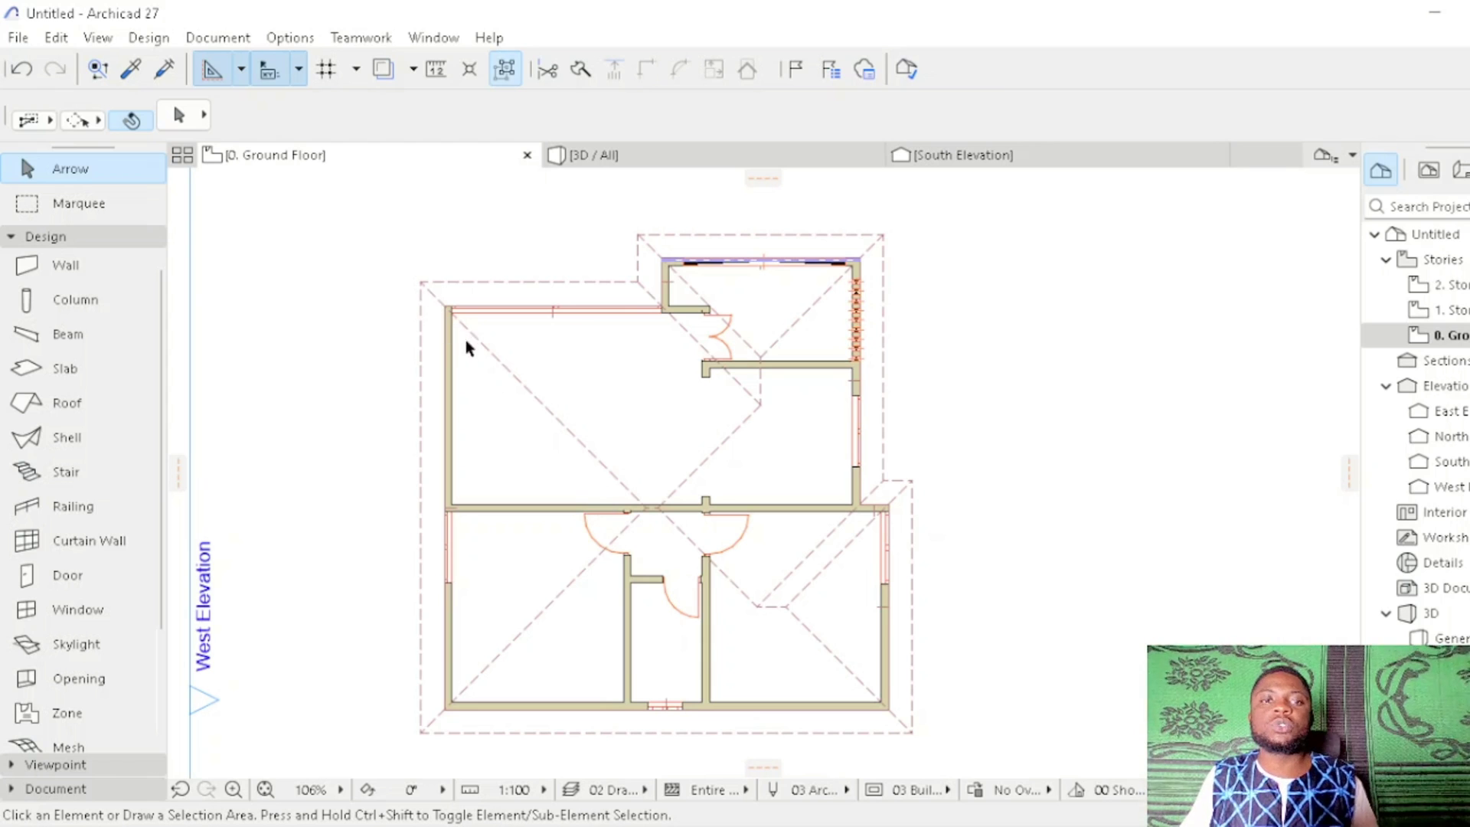
Step: Insert a new story below the Ground Floor and name it Foundation
scroll(499, 410, up, 2)
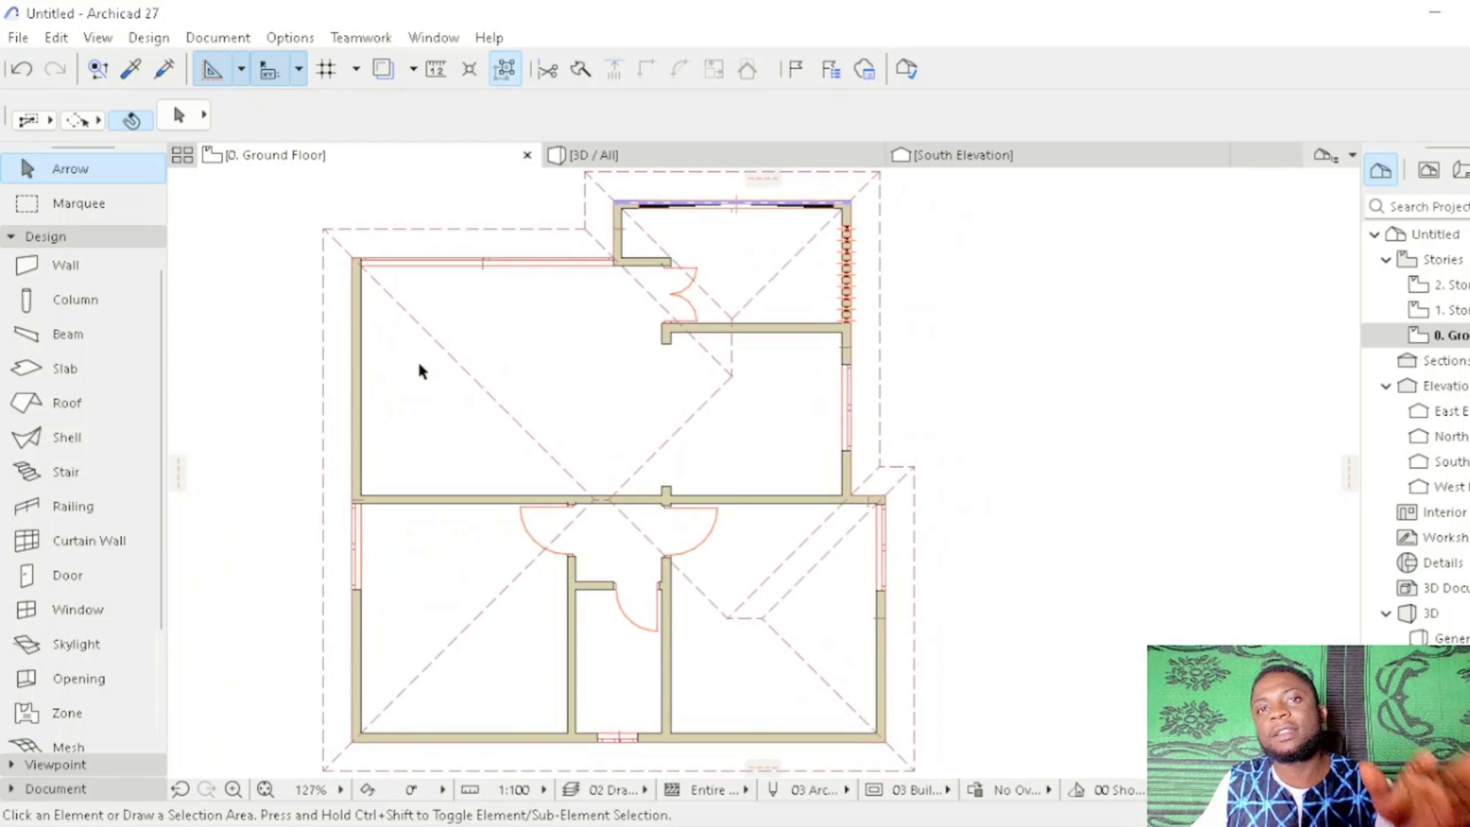
right_click(291, 163)
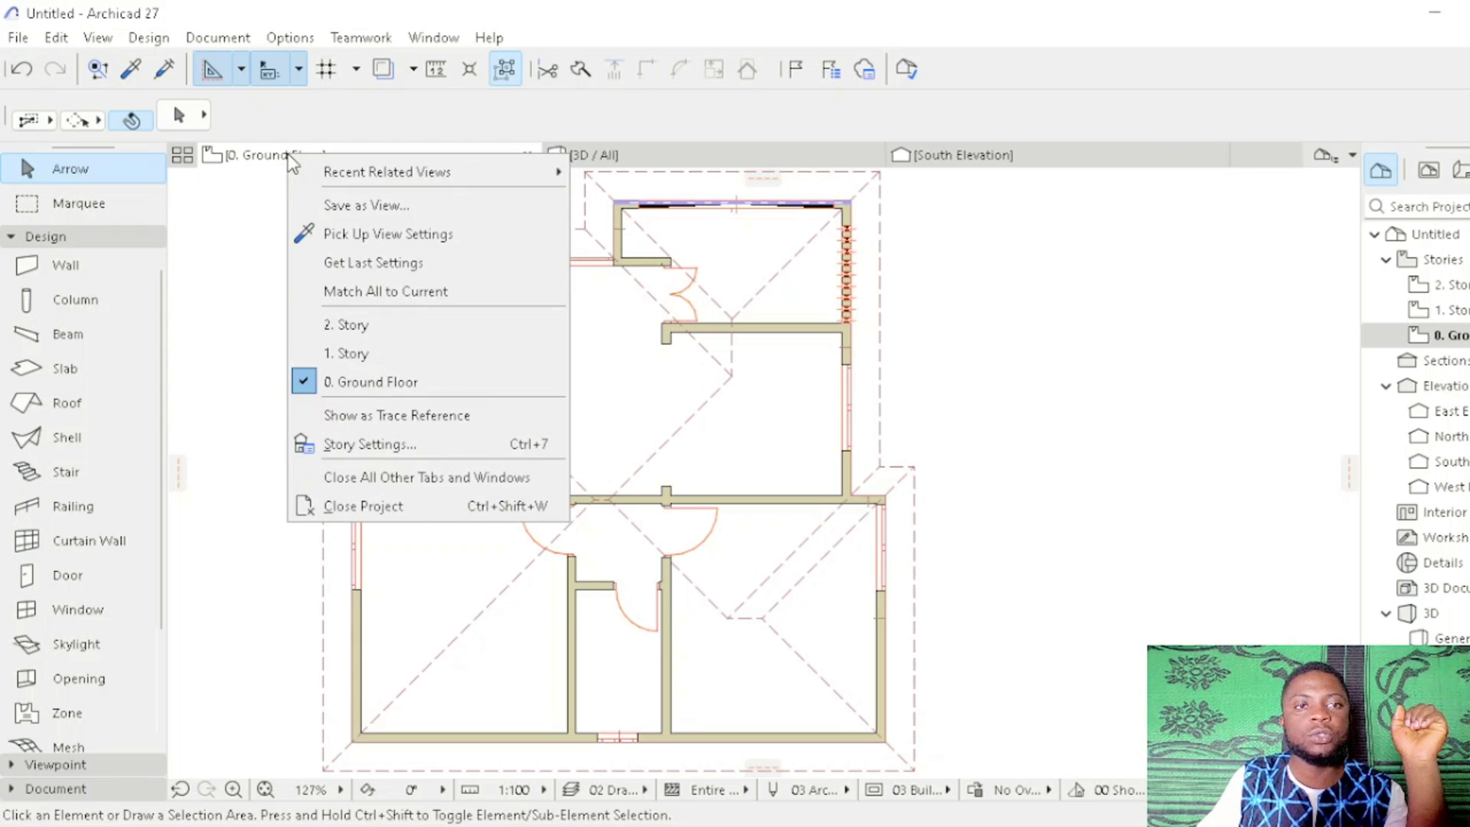
click(316, 415)
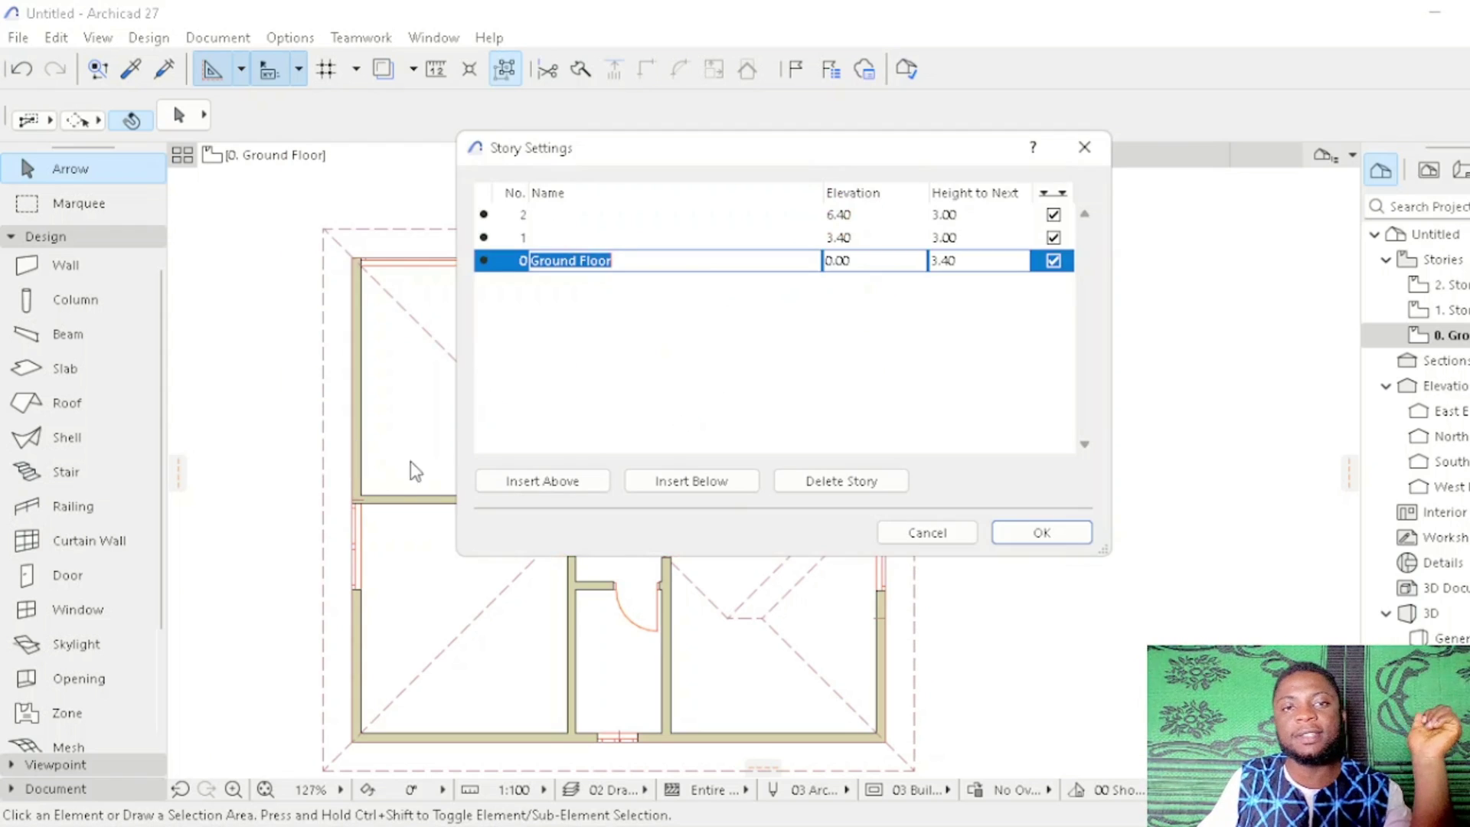
click(682, 486)
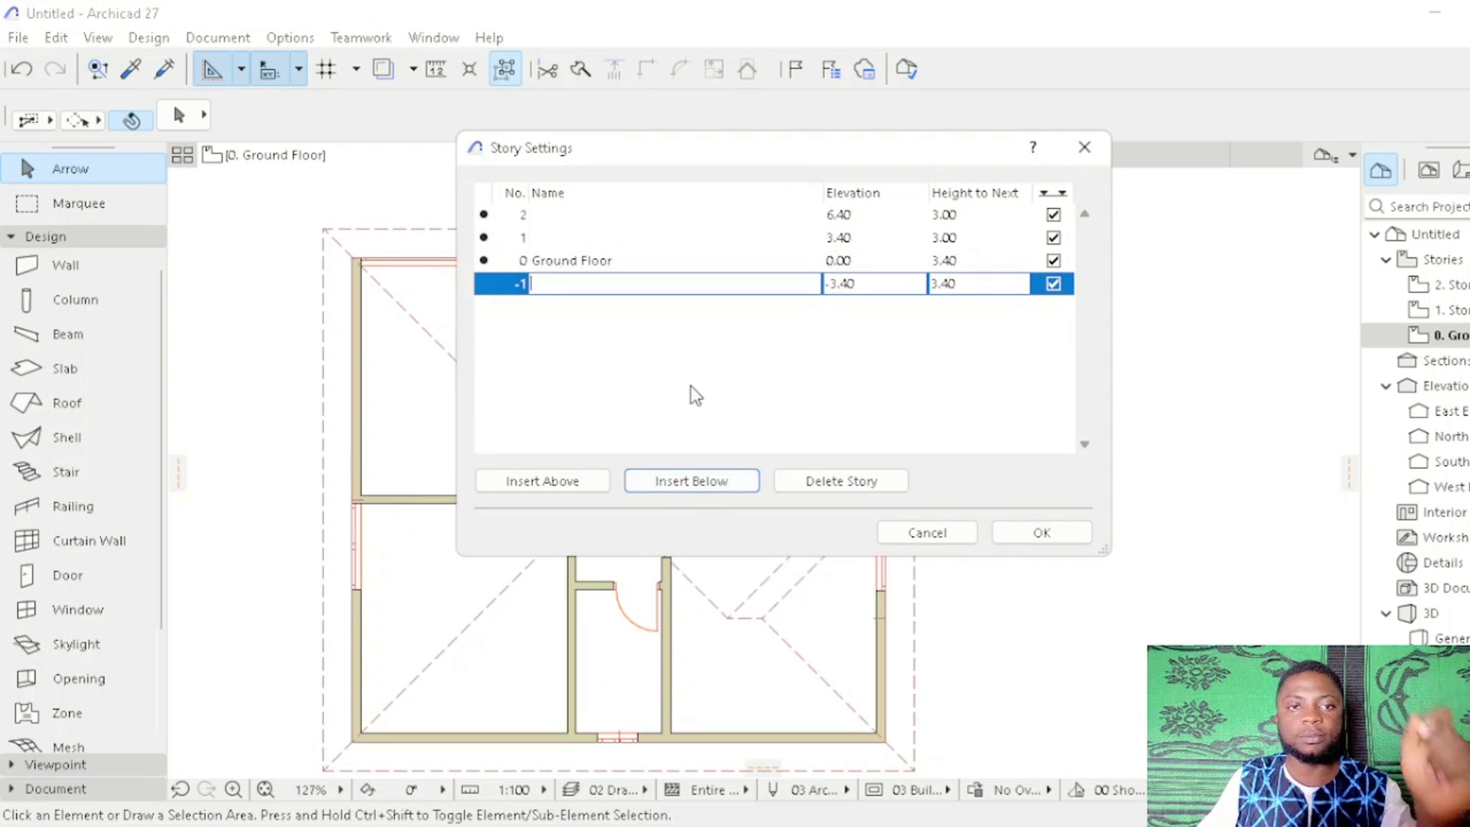
text(Foundation)
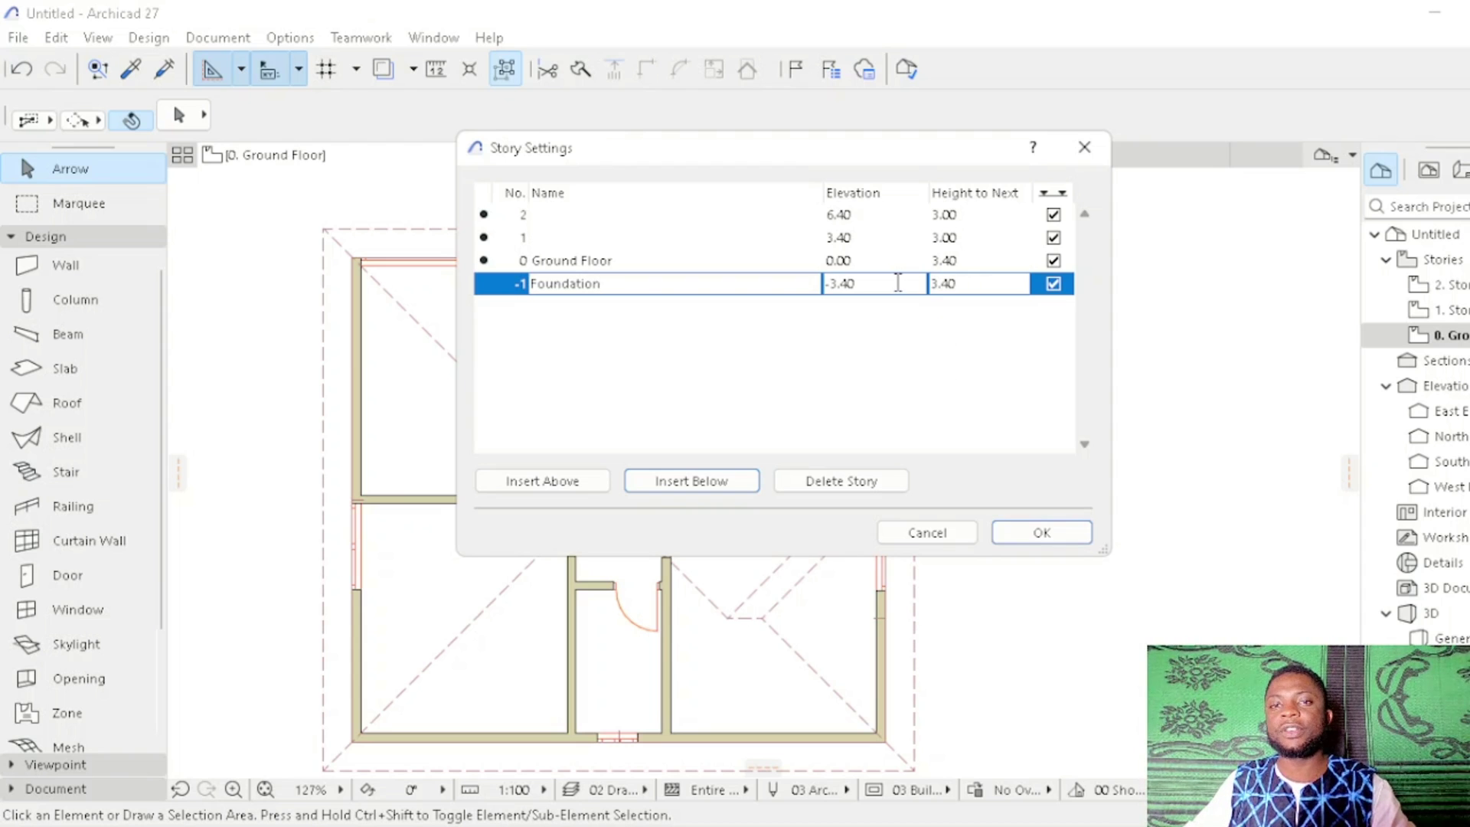
Step: Set the Foundation story's height to next to 0.8 and apply the story settings
drag(865, 291, 771, 289)
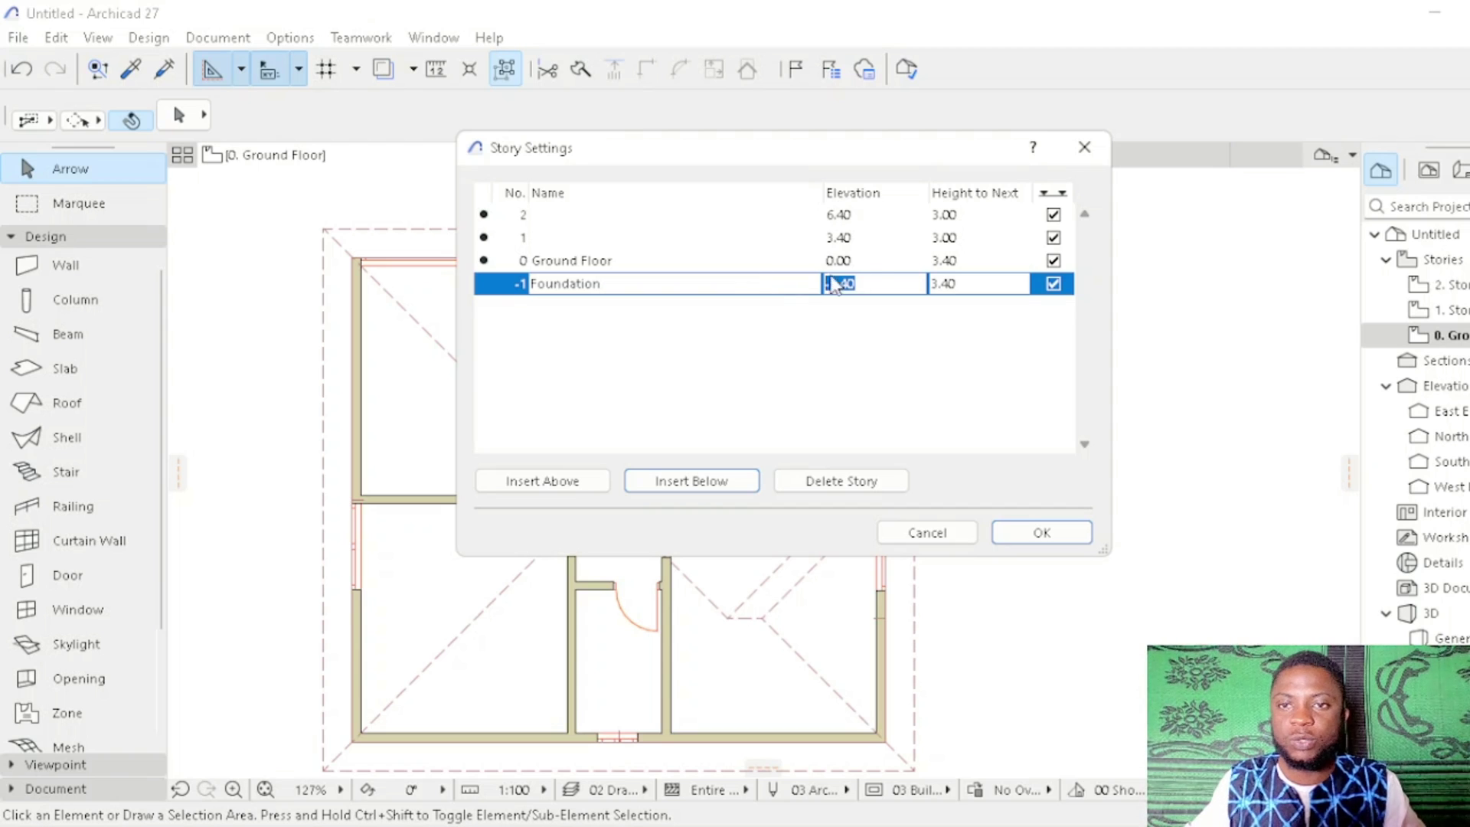
click(978, 279)
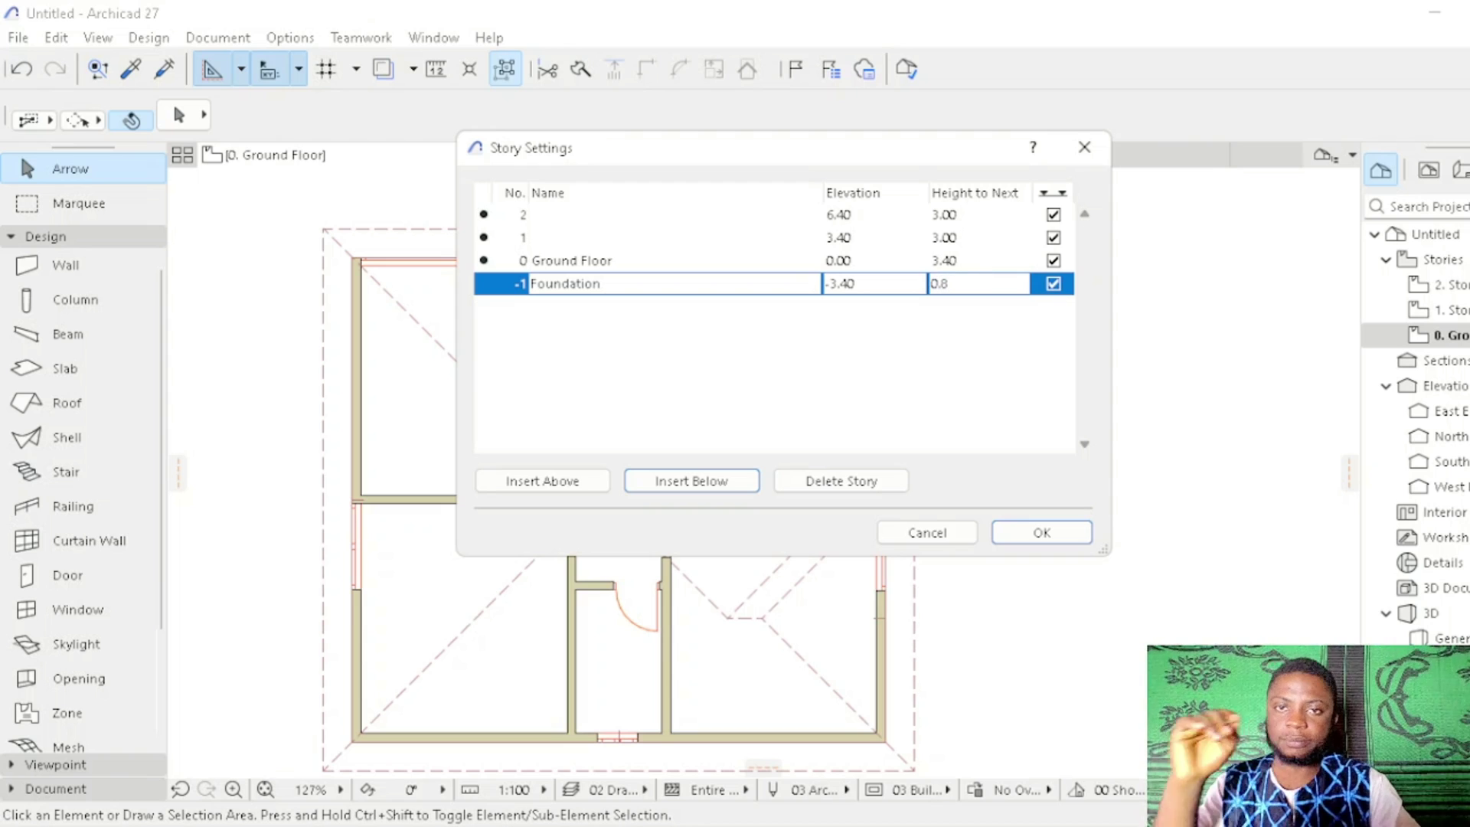
key(Return)
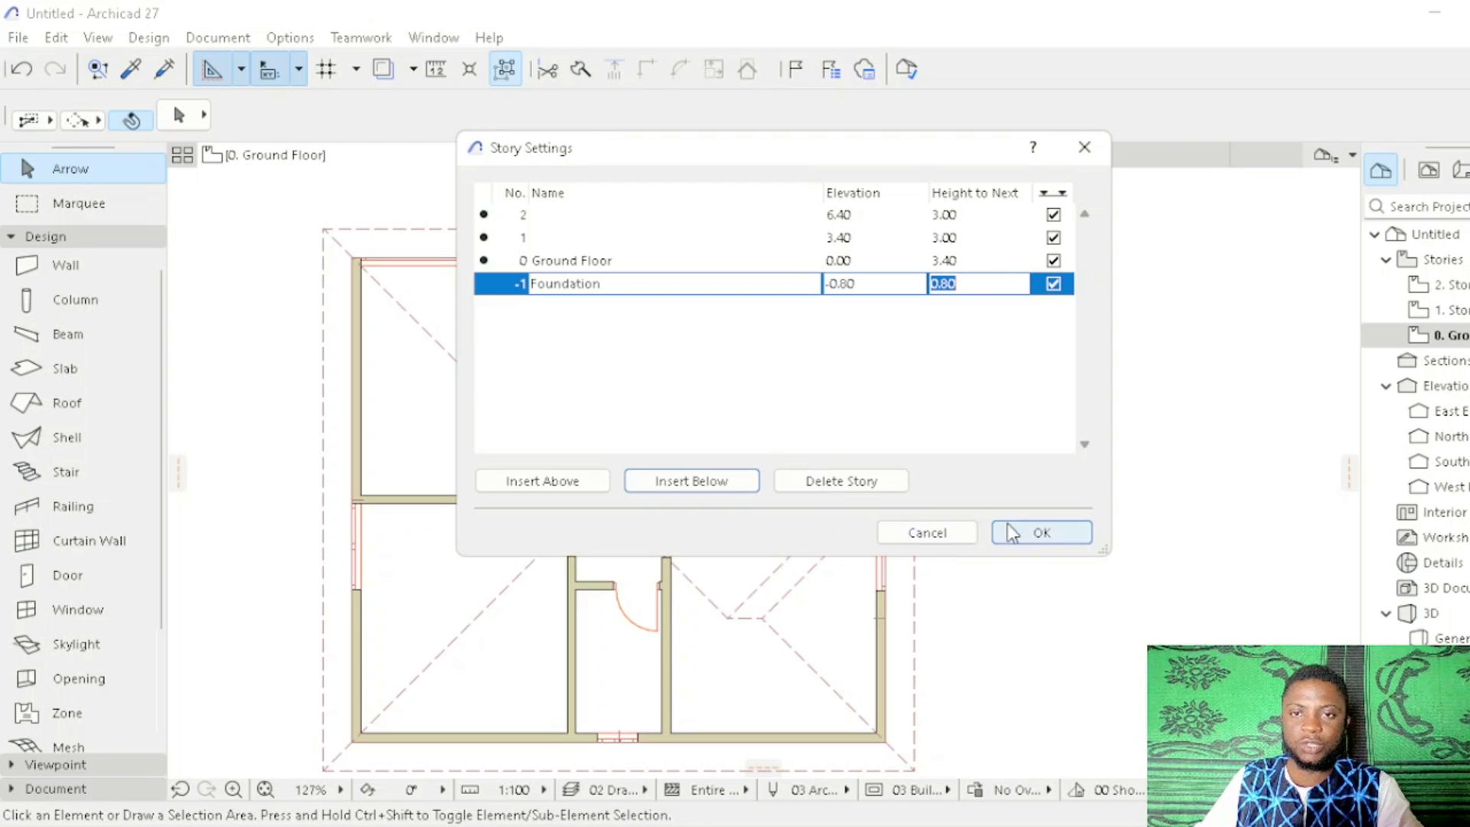
click(1041, 534)
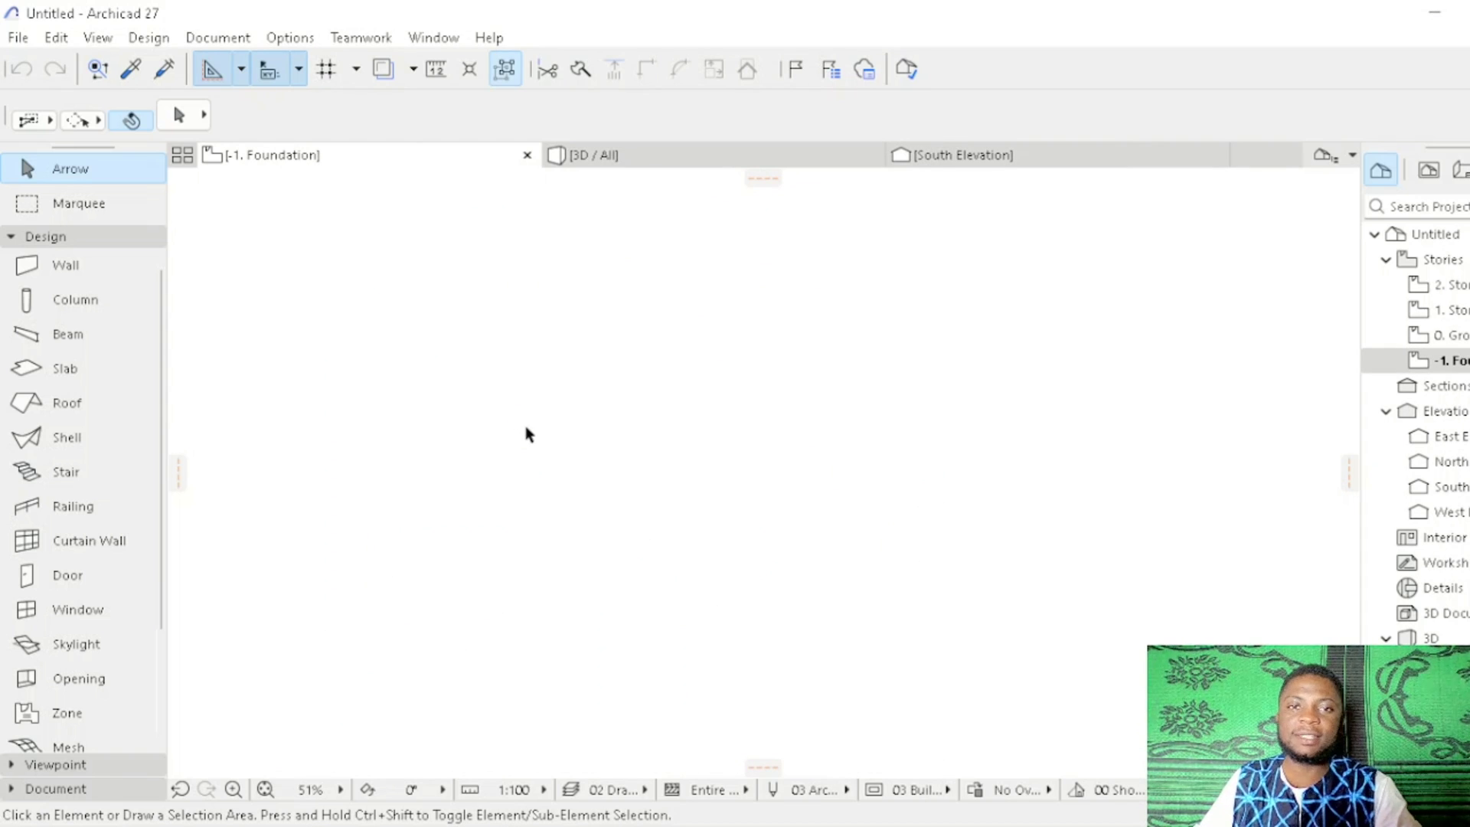
Step: Turn on Trace on the Foundation story and choose the story above as its reference
scroll(525, 426, down, 4)
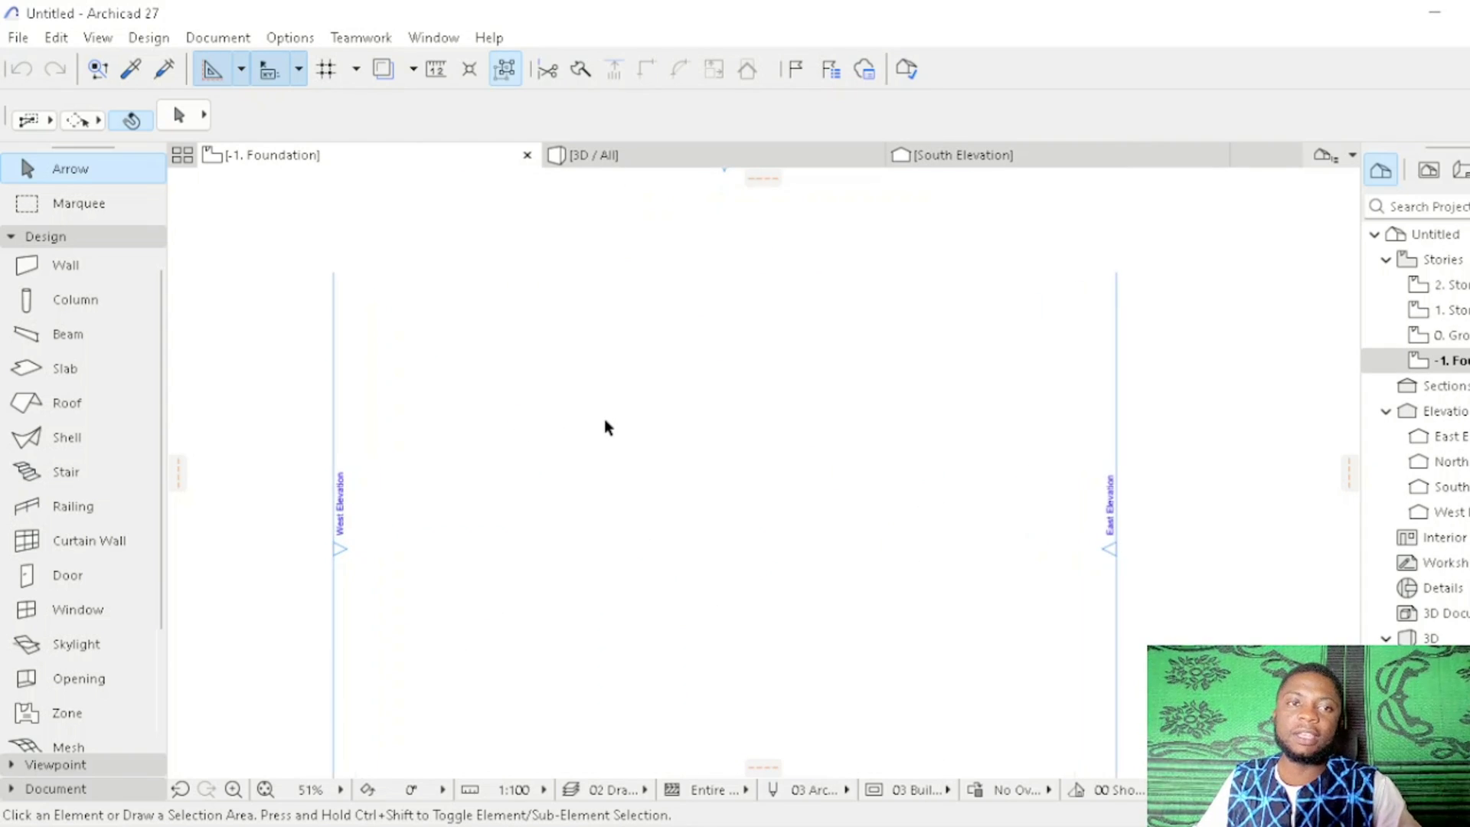
scroll(604, 420, down, 2)
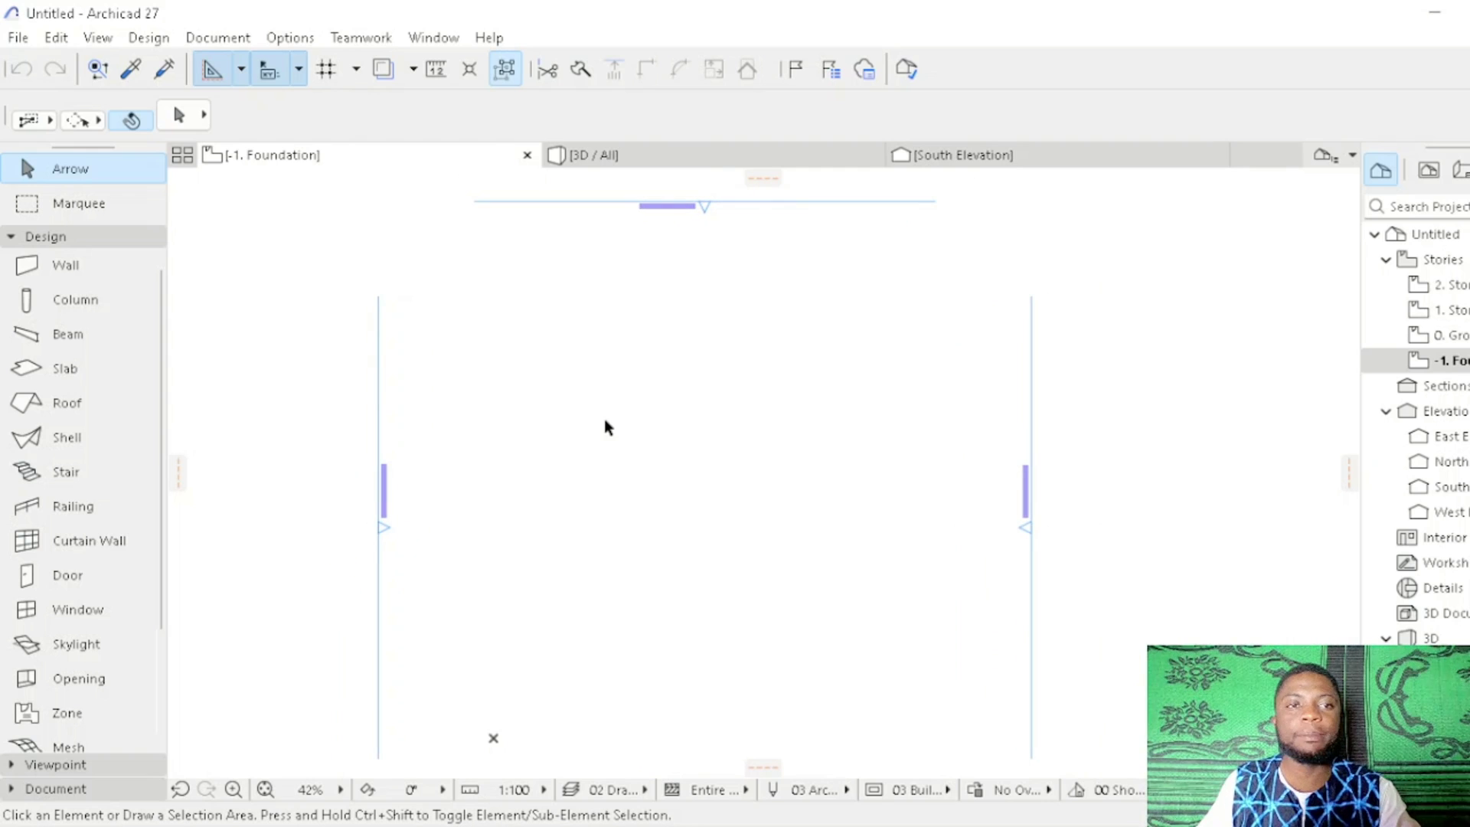
right_click(626, 365)
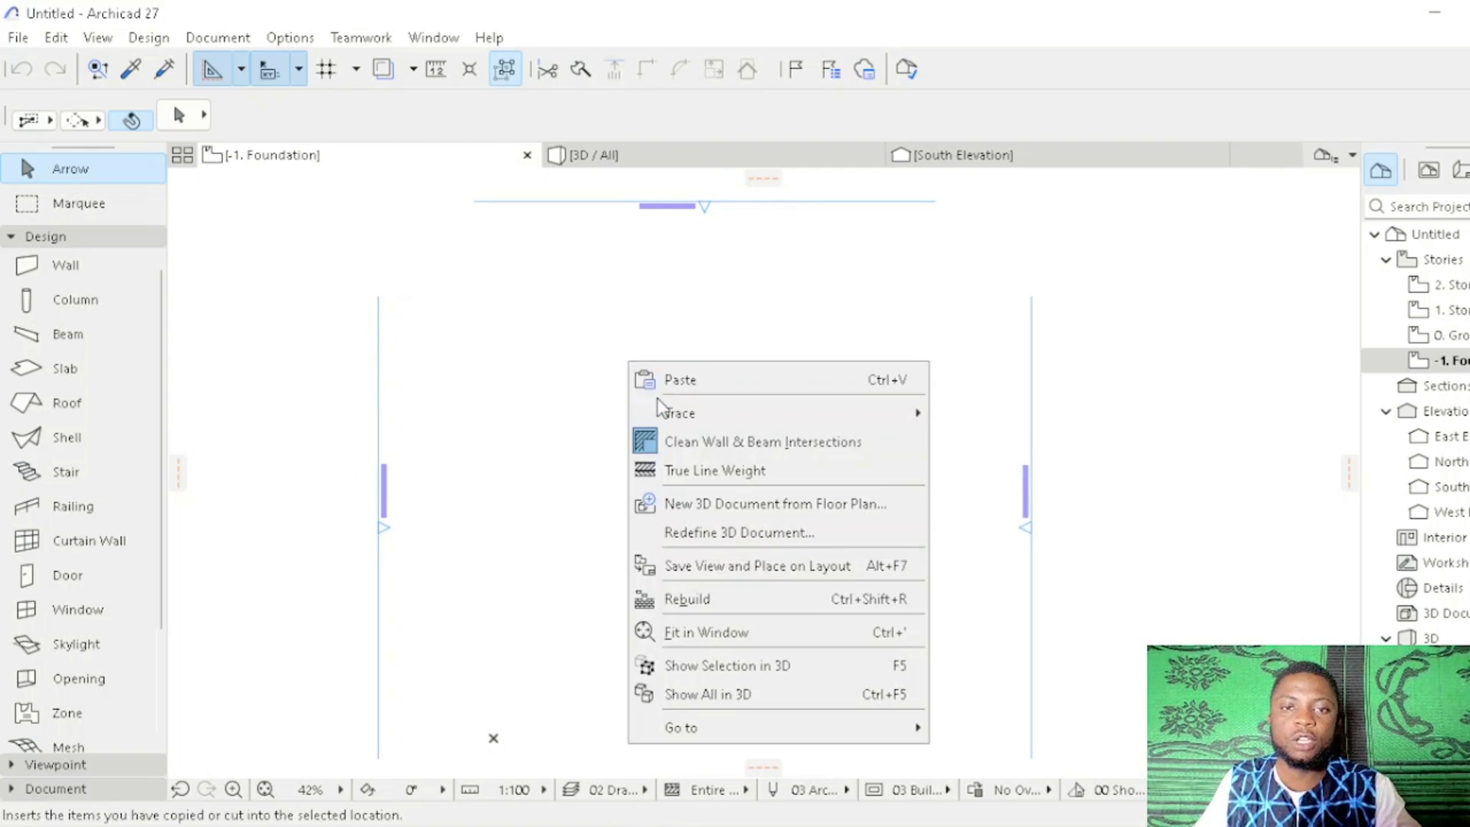
mouse_move(668, 413)
click(1025, 414)
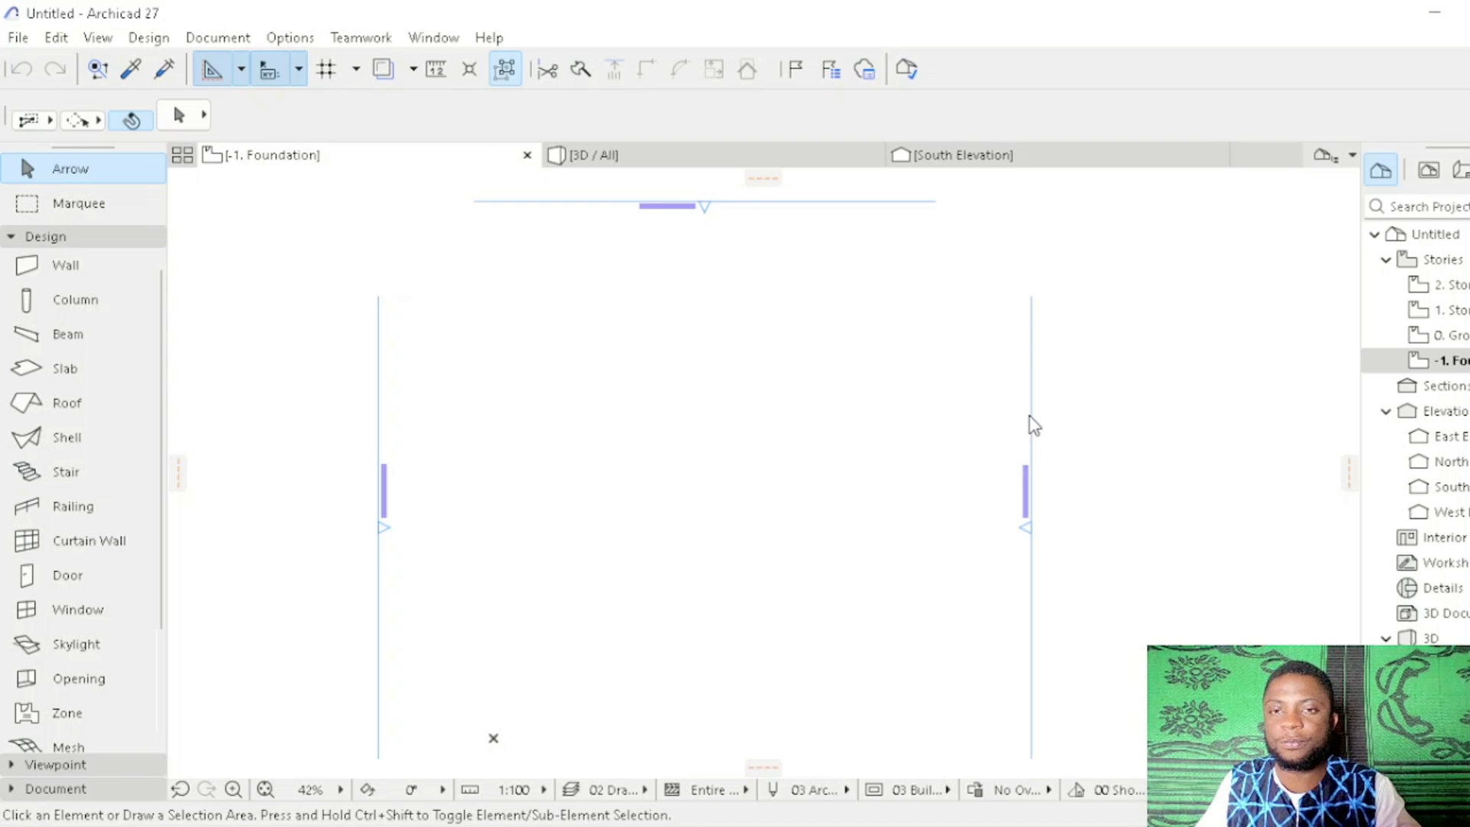
right_click(705, 376)
mouse_move(758, 387)
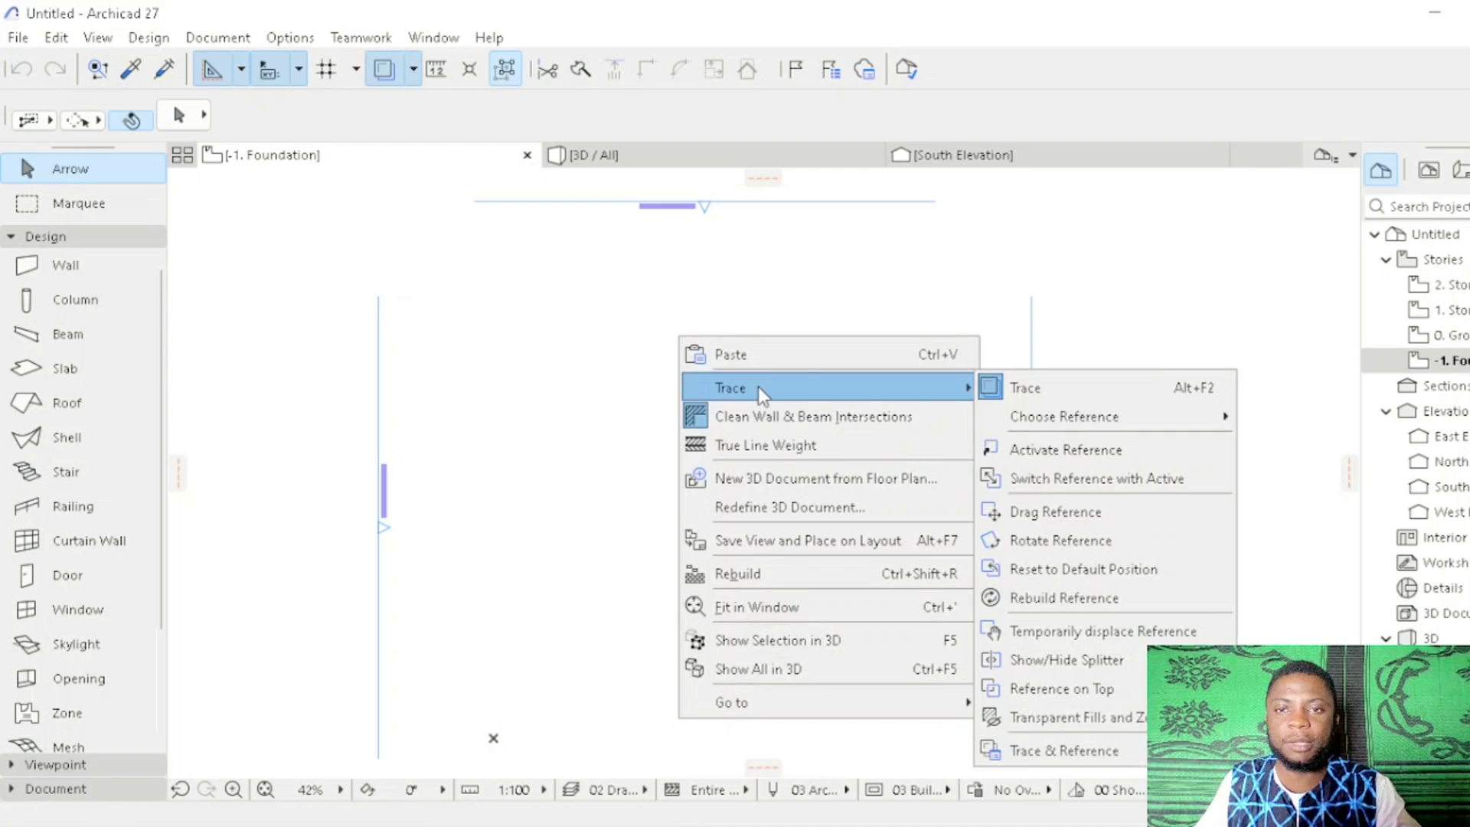
mouse_move(1072, 429)
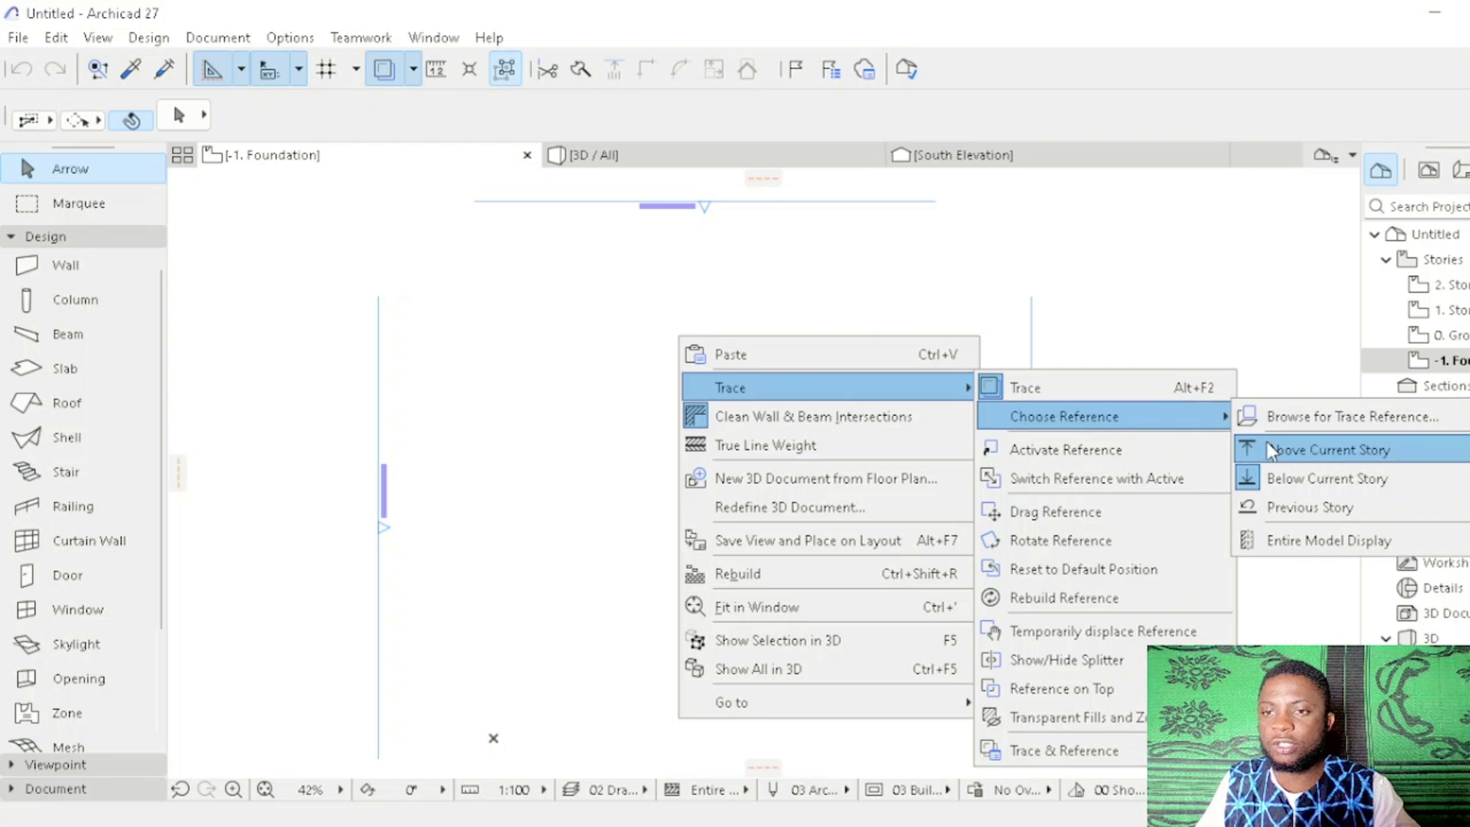
click(1311, 452)
scroll(582, 420, up, 5)
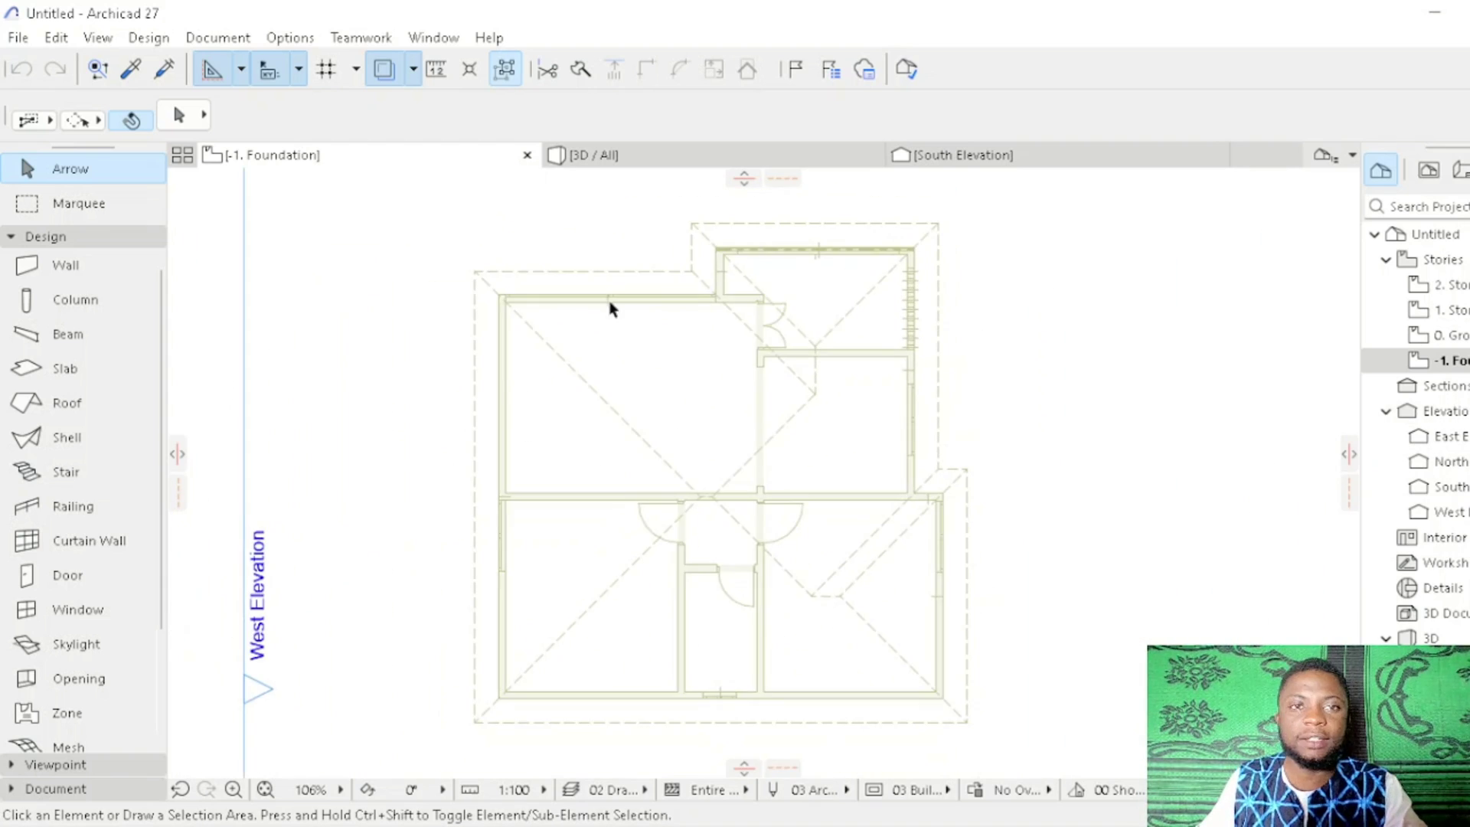
Step: Switch to the Ground Floor plan and back to Foundation to compare the traced reference
right_click(371, 153)
click(448, 378)
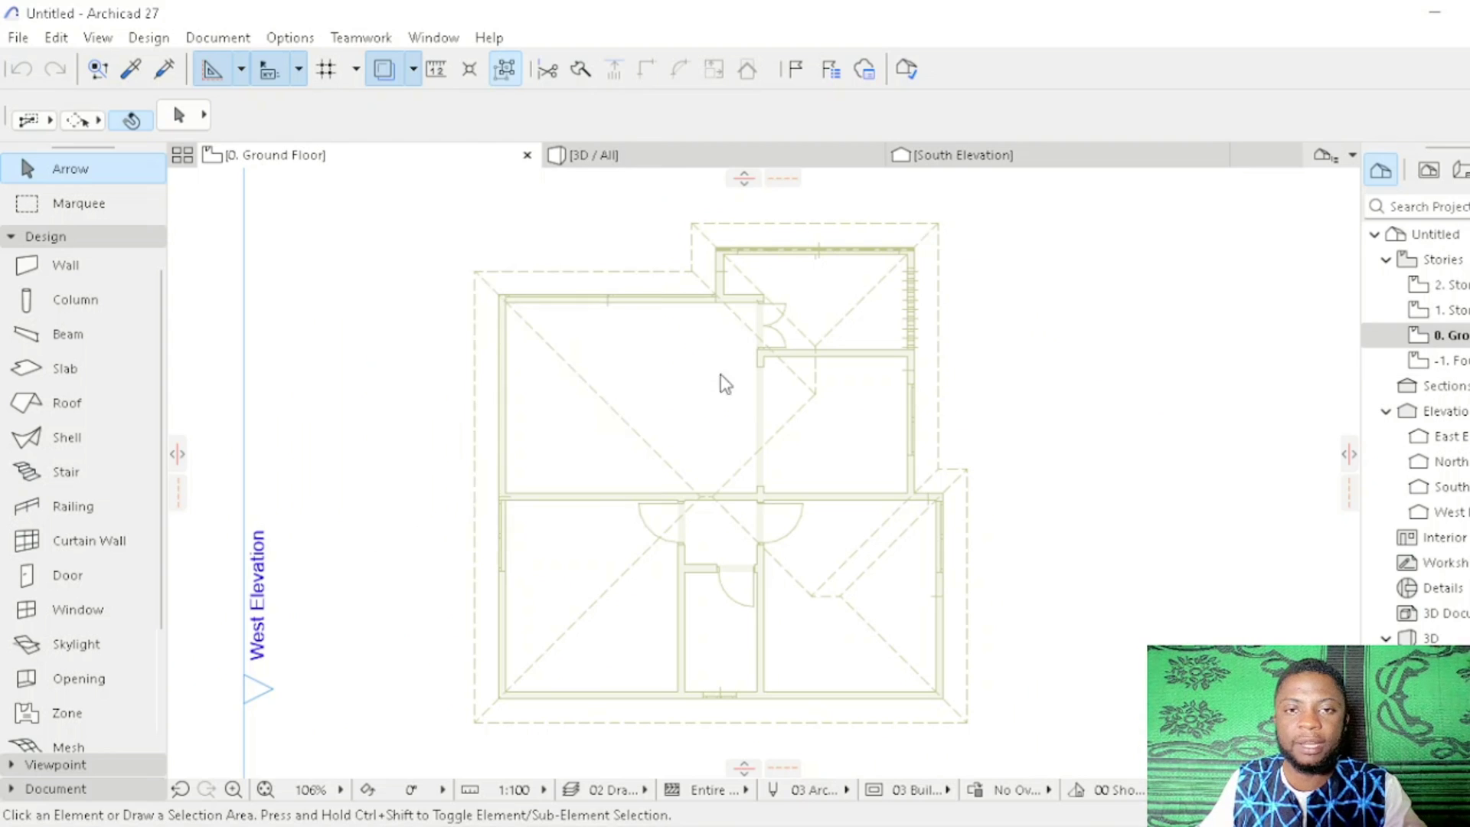
right_click(372, 153)
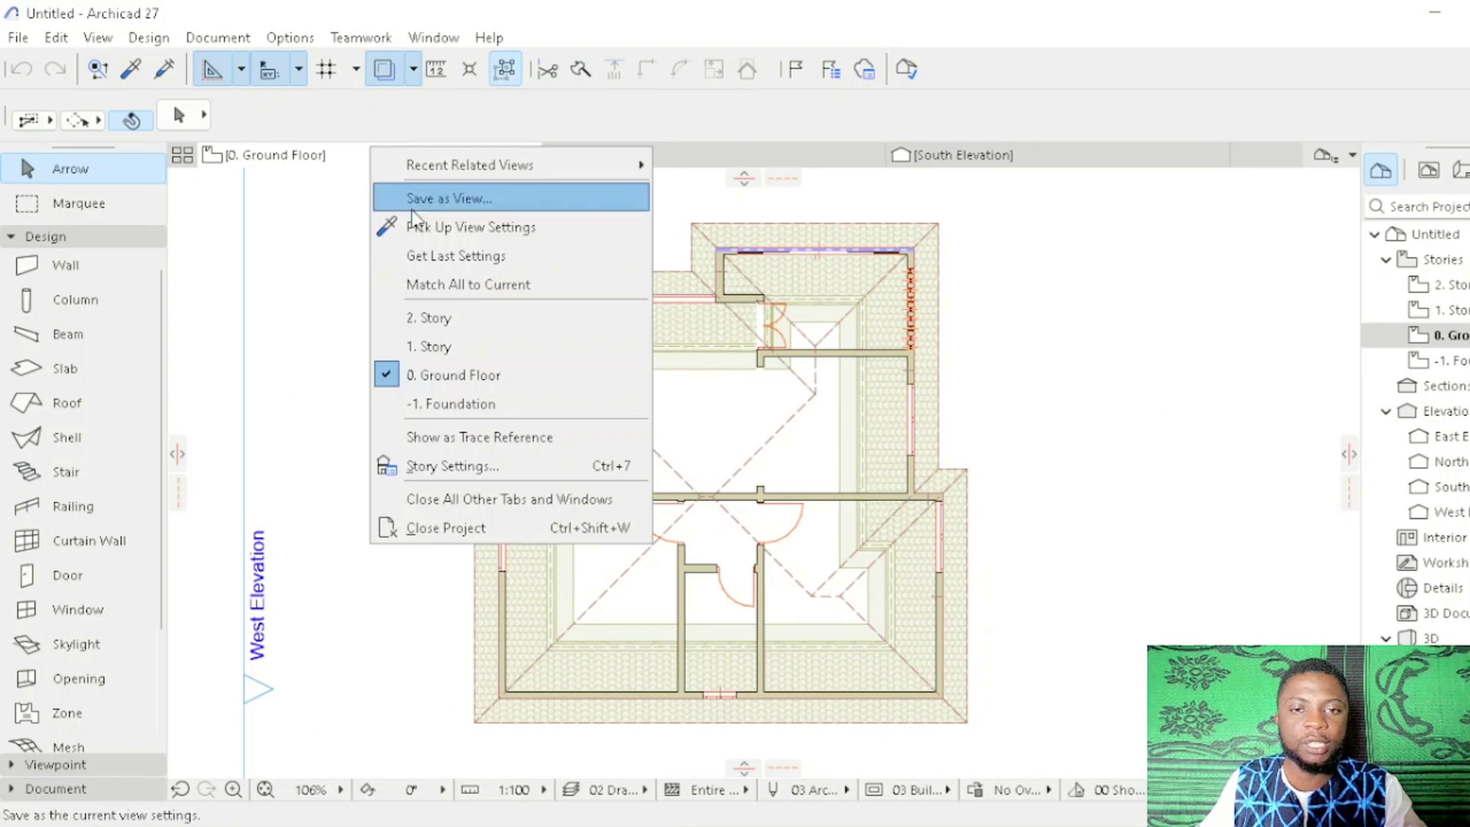
click(461, 399)
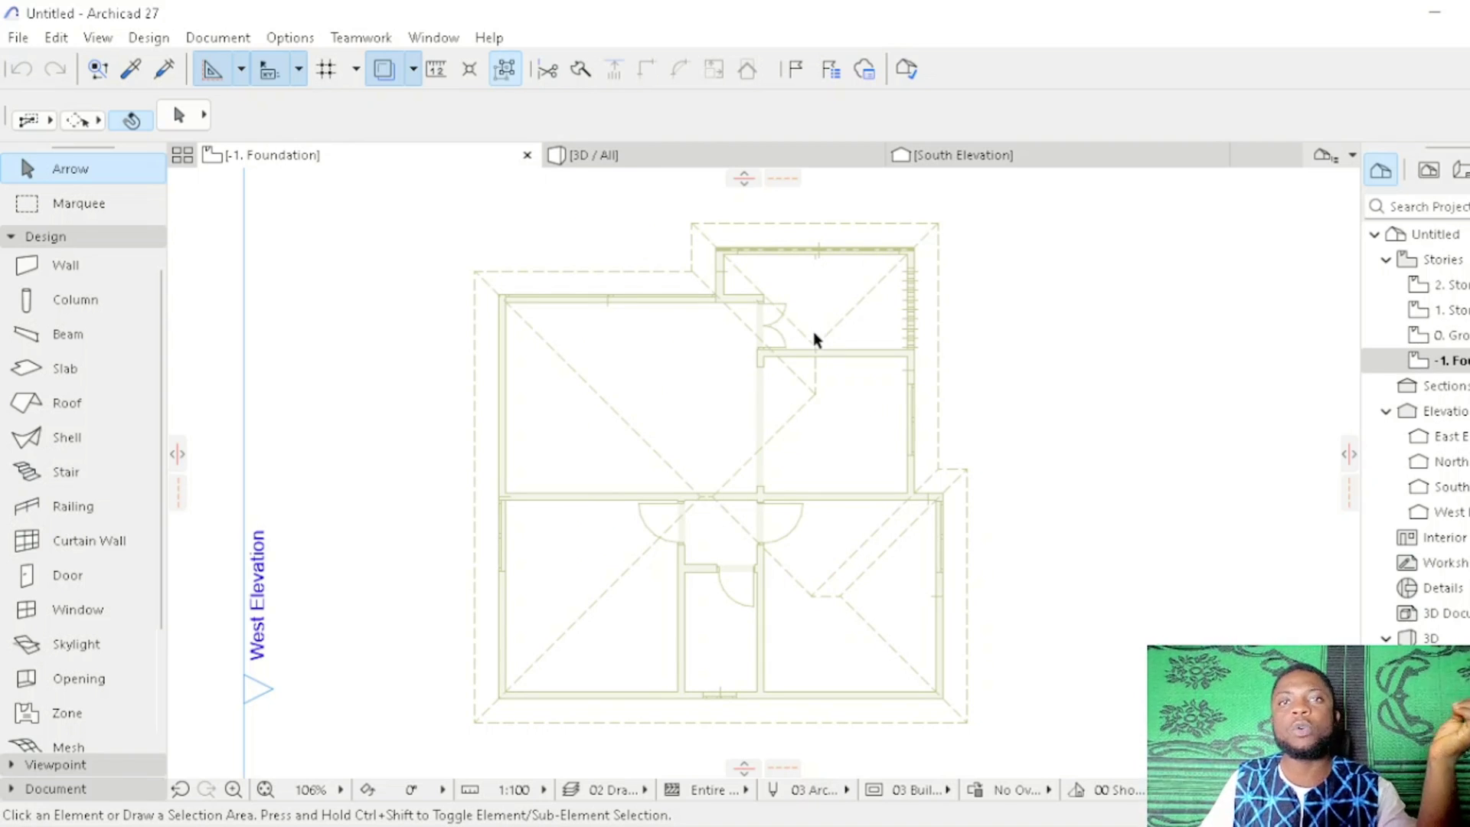
scroll(811, 521, up, 1)
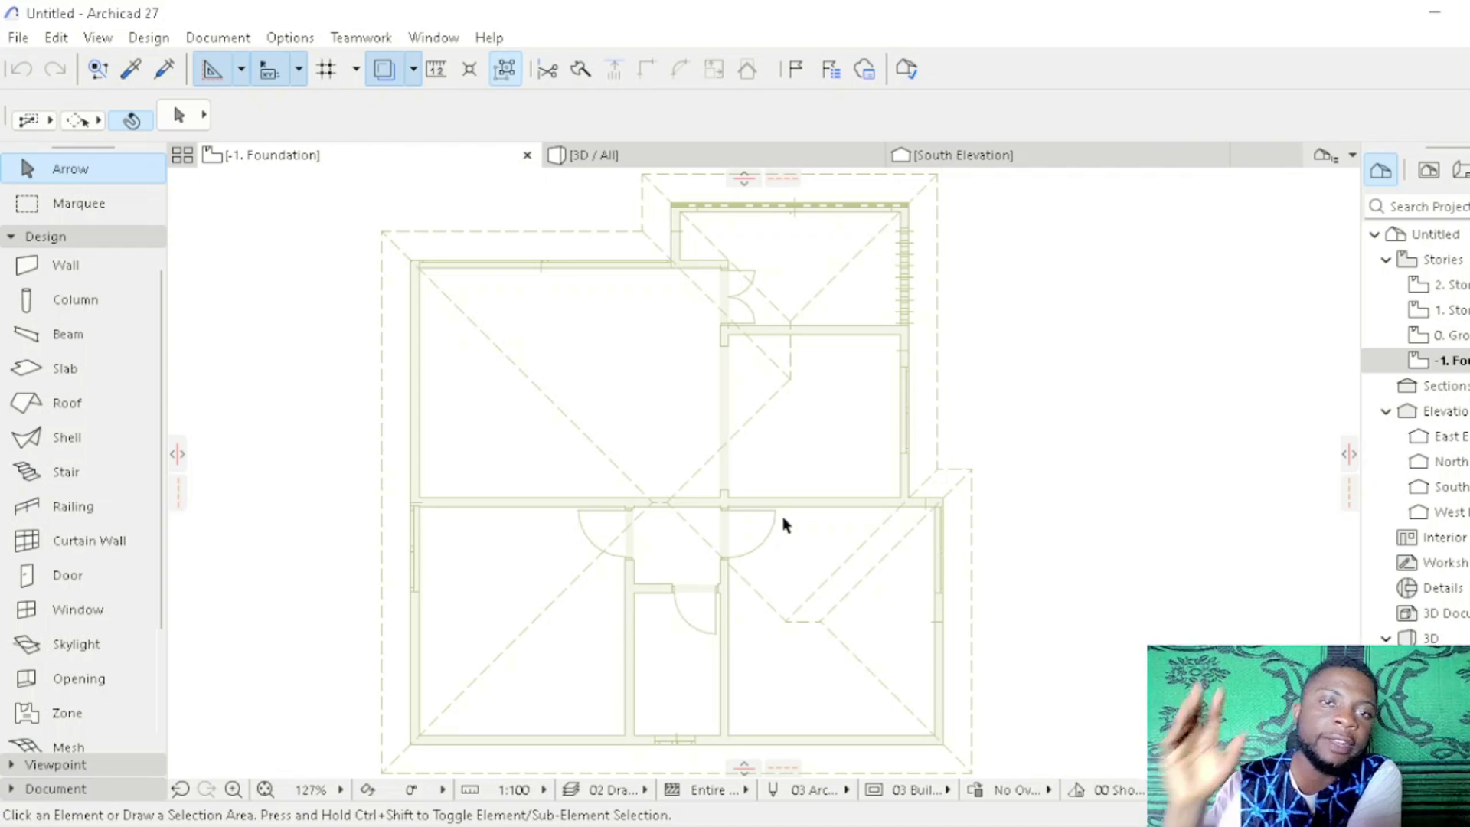
Step: Return to the Ground Floor plan and set the default column size to 0.20 by 0.20
right_click(362, 158)
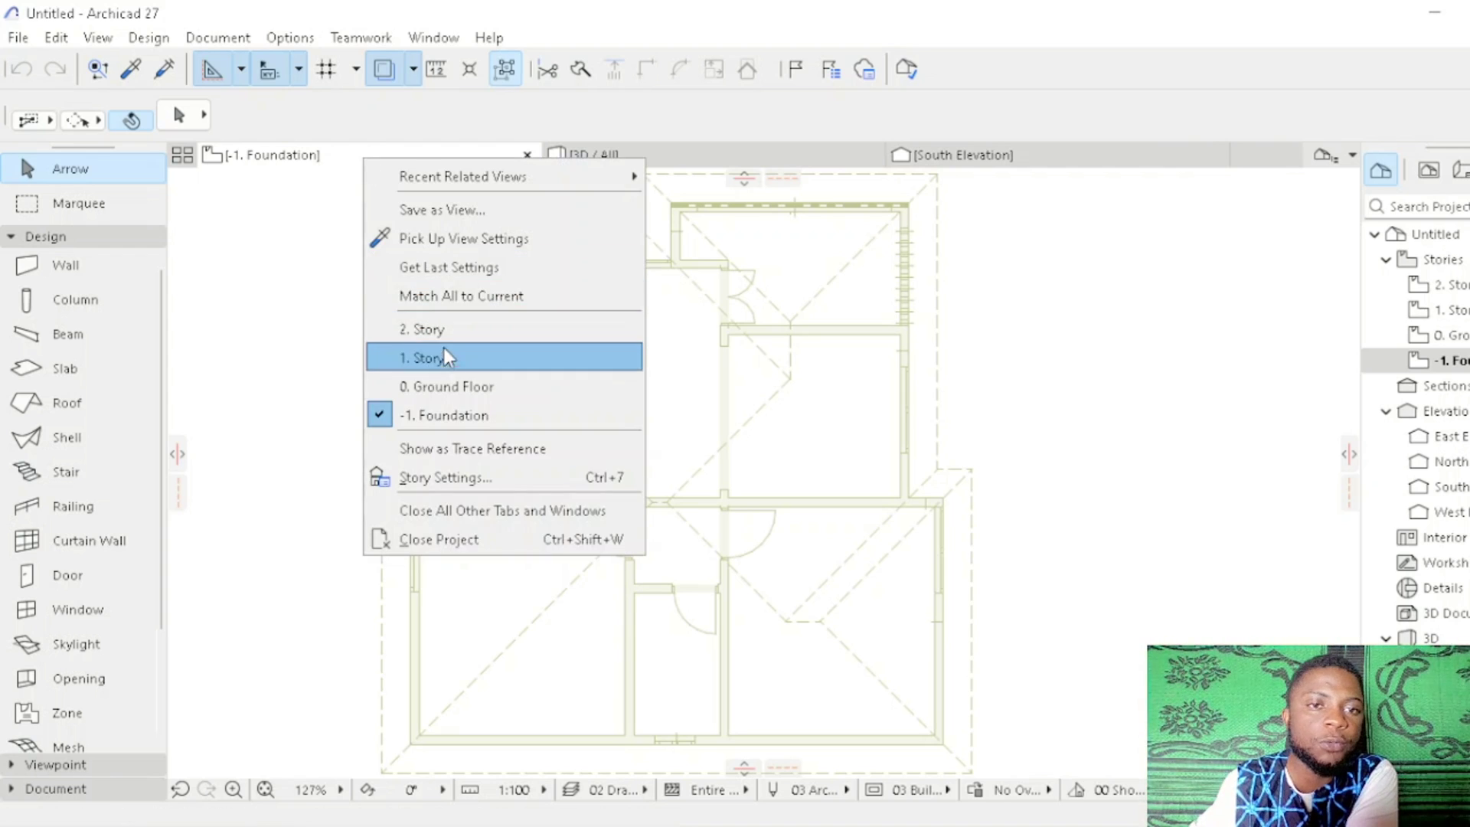
click(455, 387)
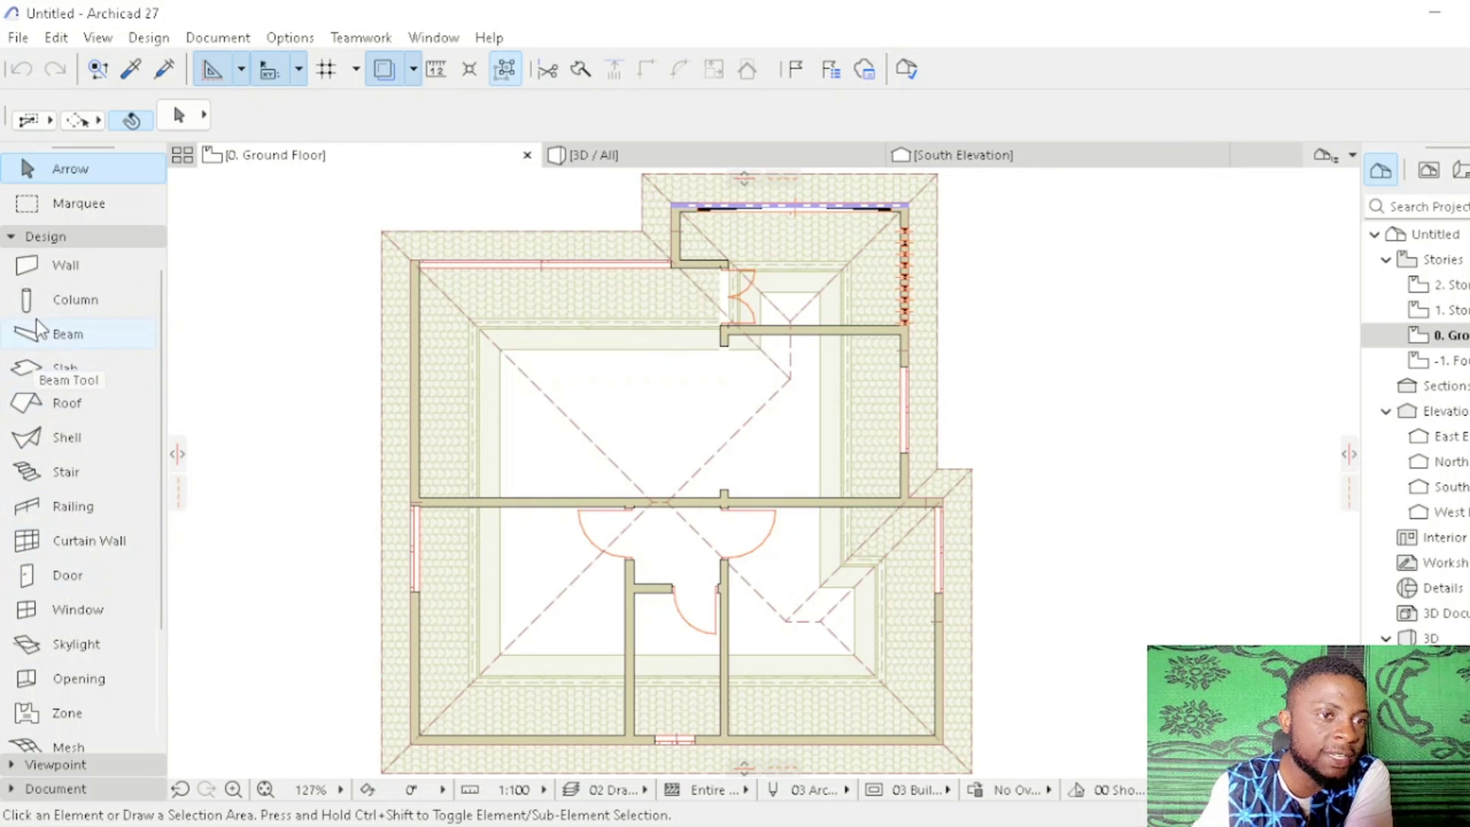
double_click(49, 298)
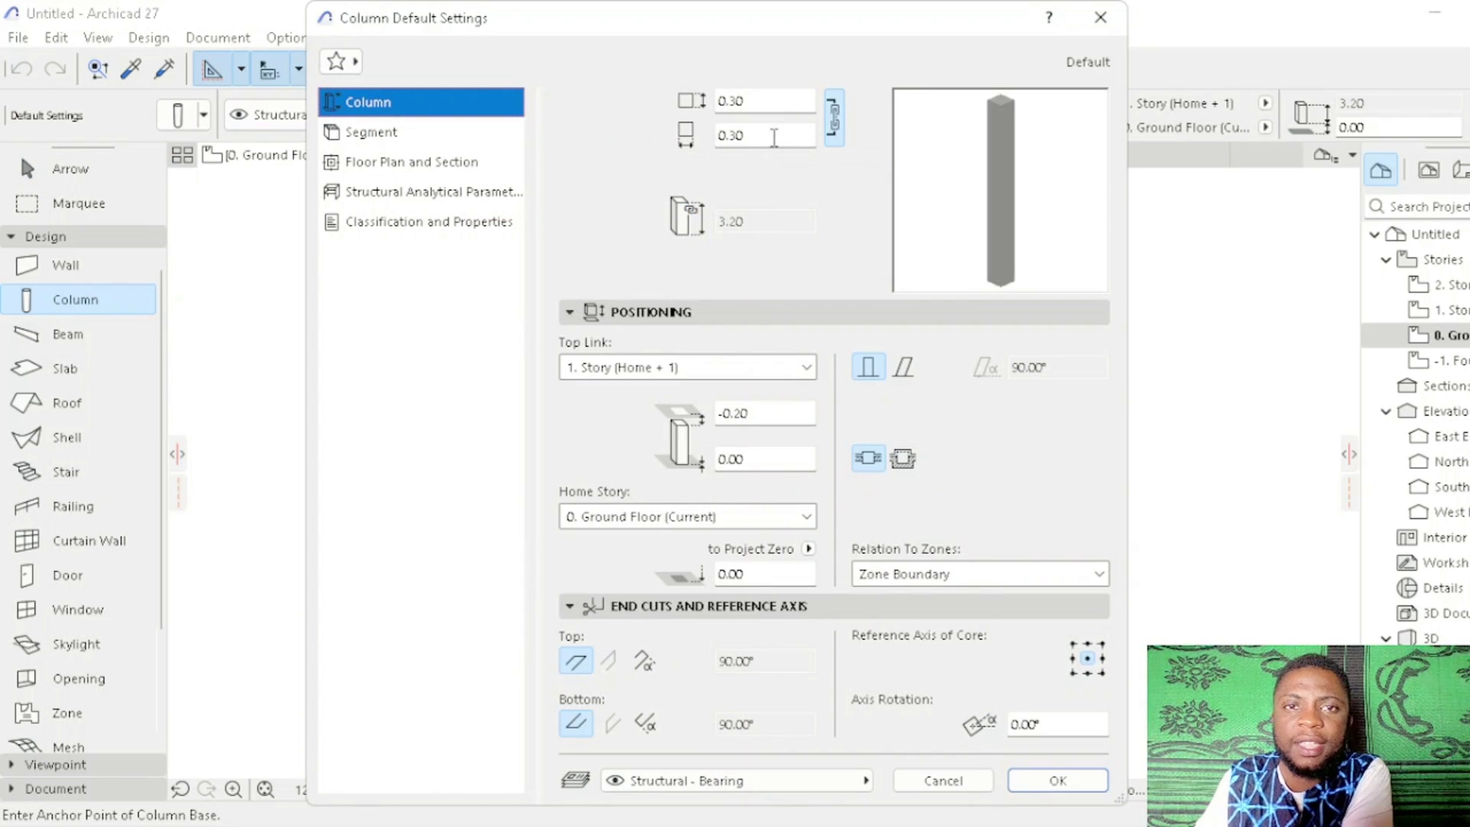
click(758, 101)
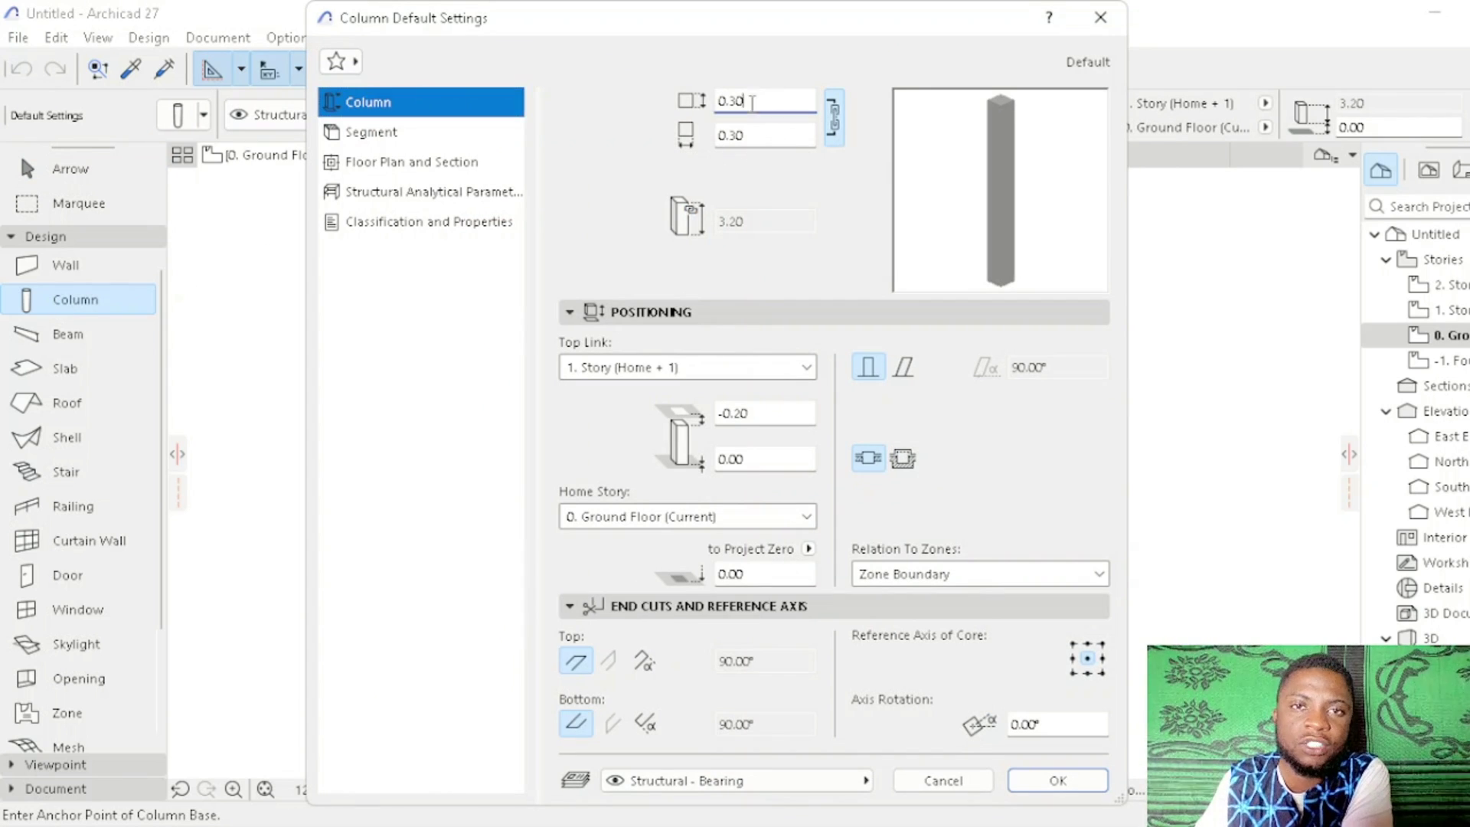
text(0.)
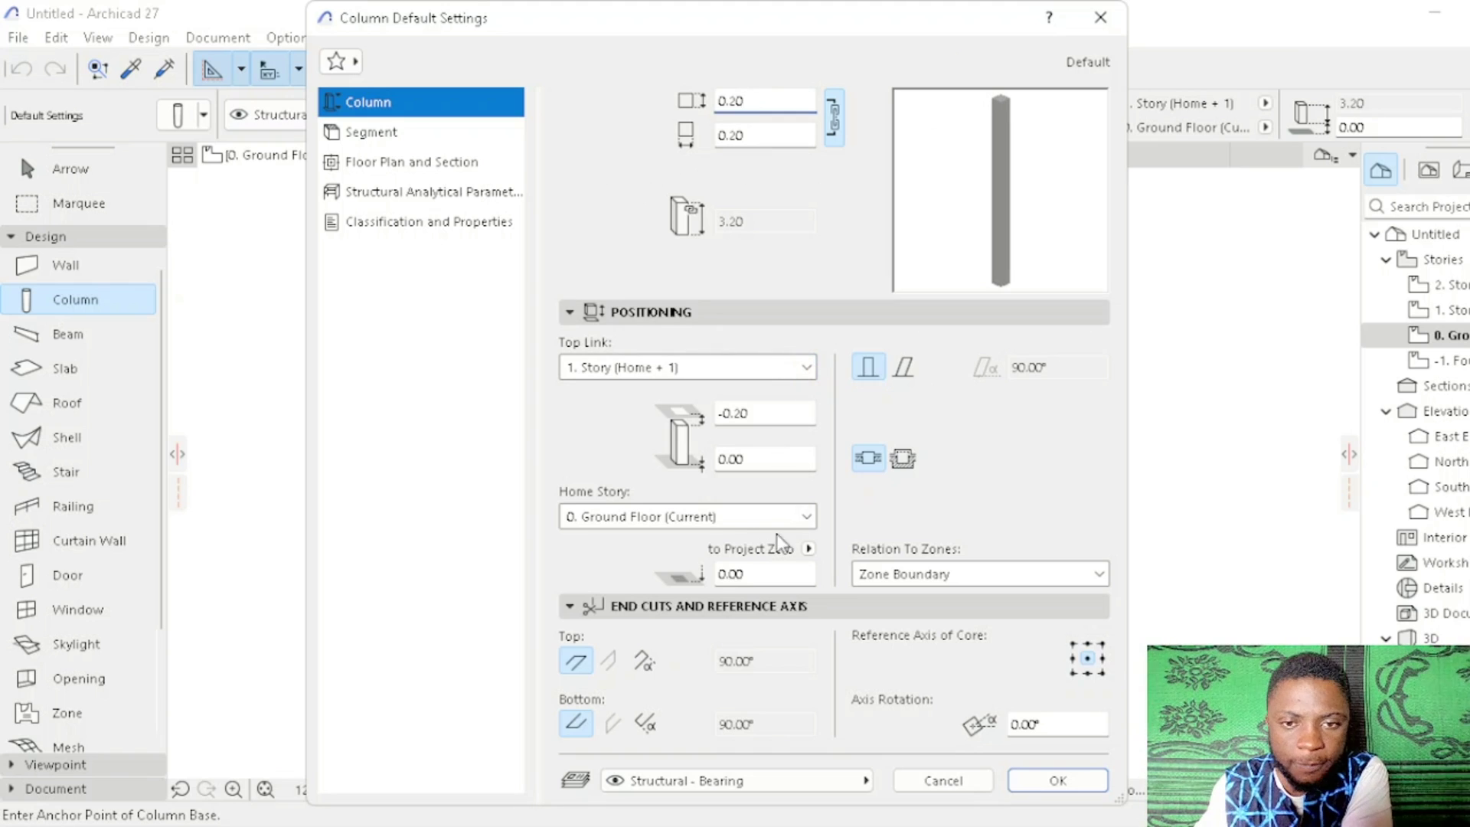
click(1072, 783)
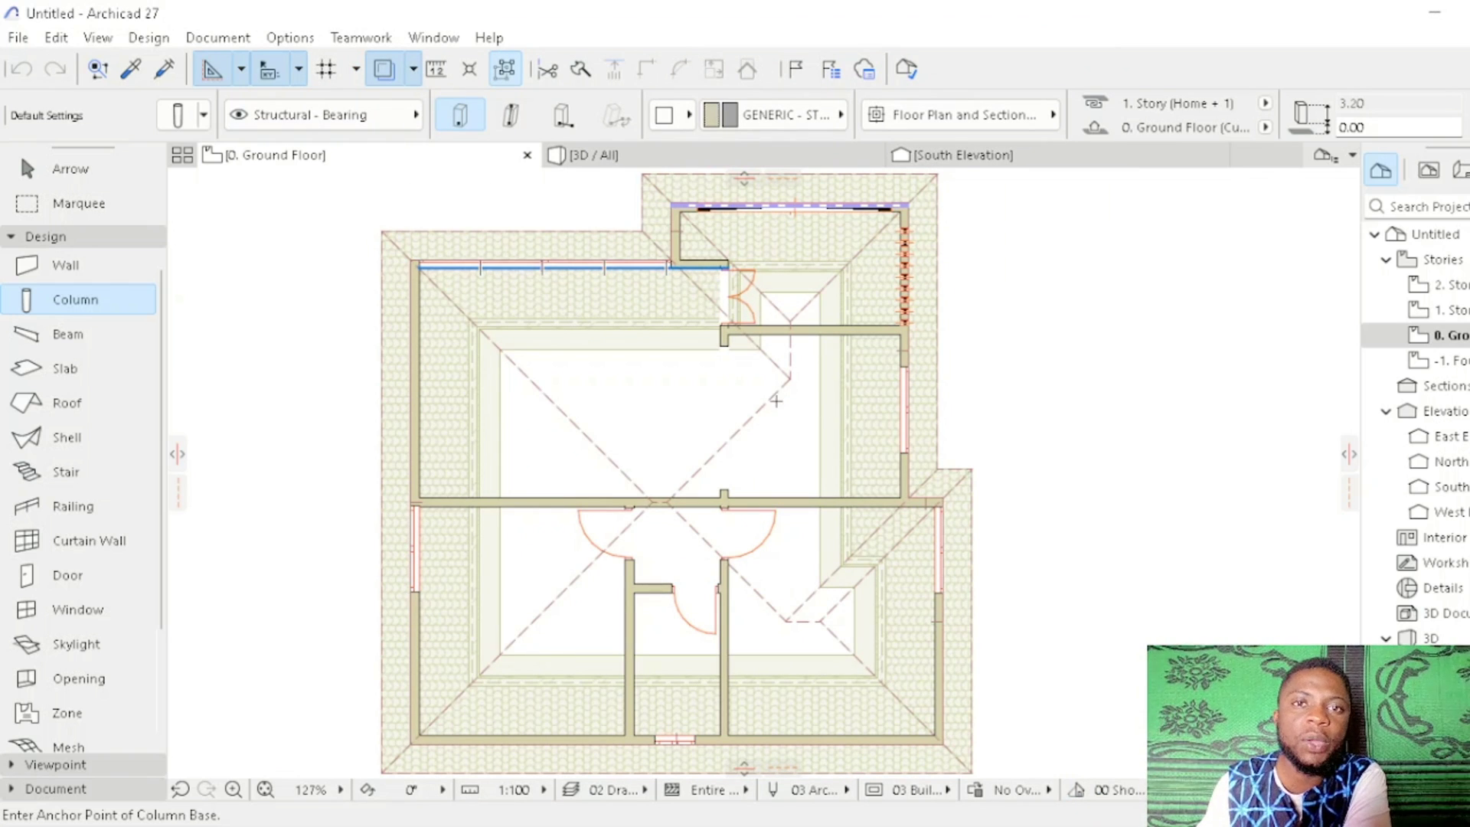
Step: Place a column on the outer wall corner at the upper left of the building plan
scroll(425, 262, up, 10)
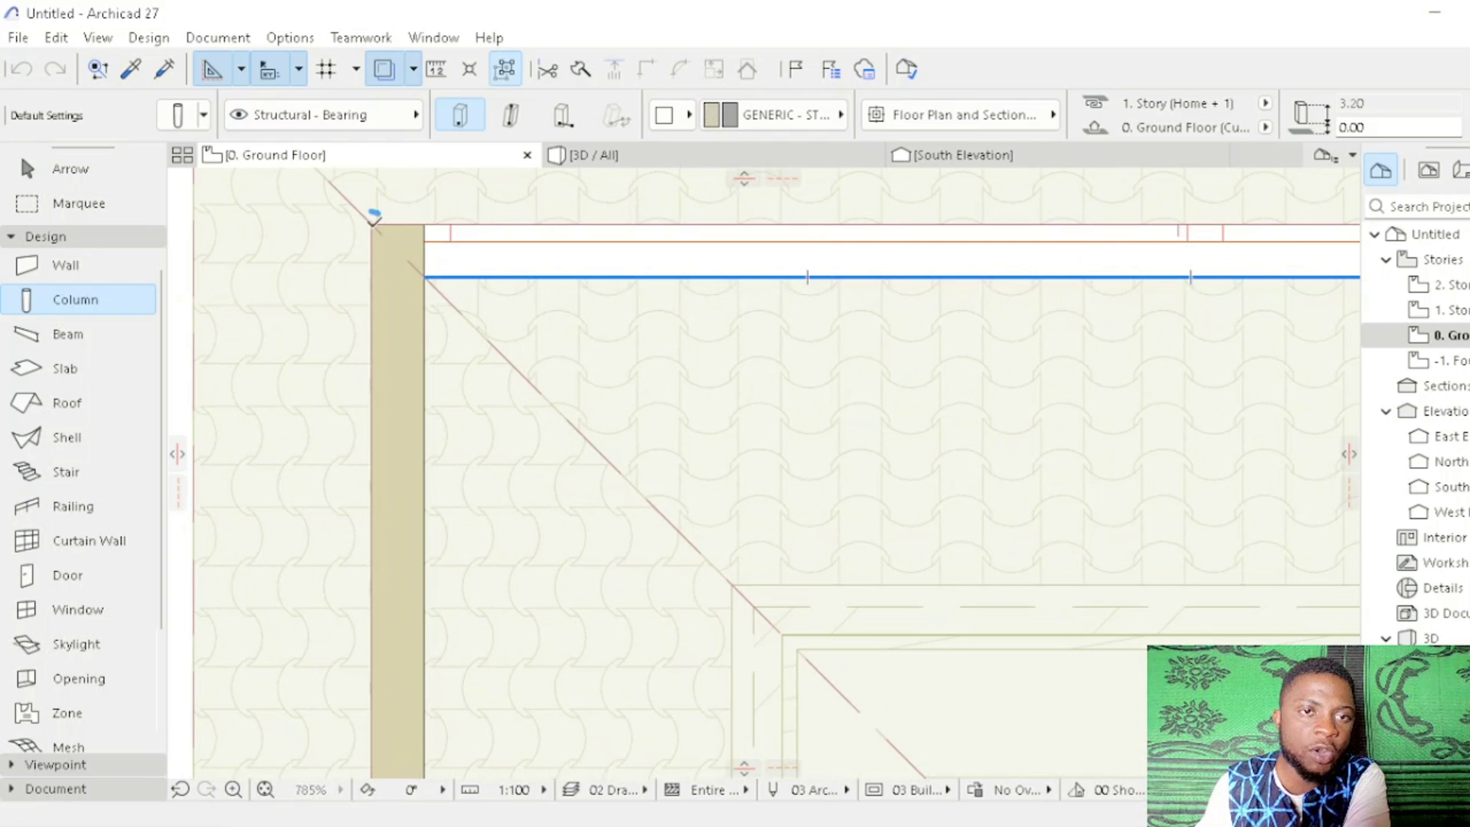
click(371, 224)
middle_drag(360, 251, 406, 268)
key(Escape)
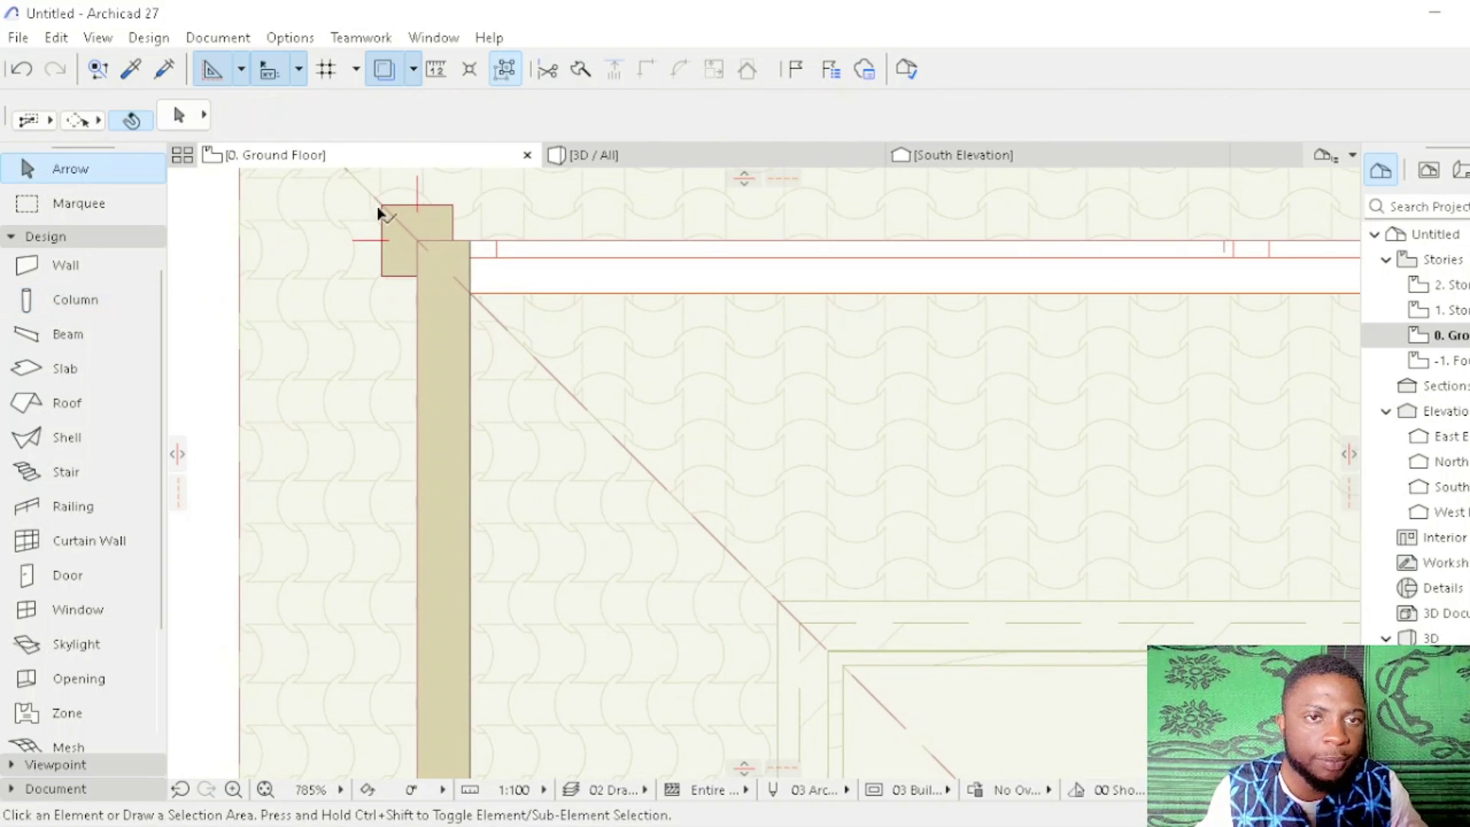
Step: Move the column by its upper-left corner so it sits flush inside the outer wall corner
click(387, 222)
click(381, 205)
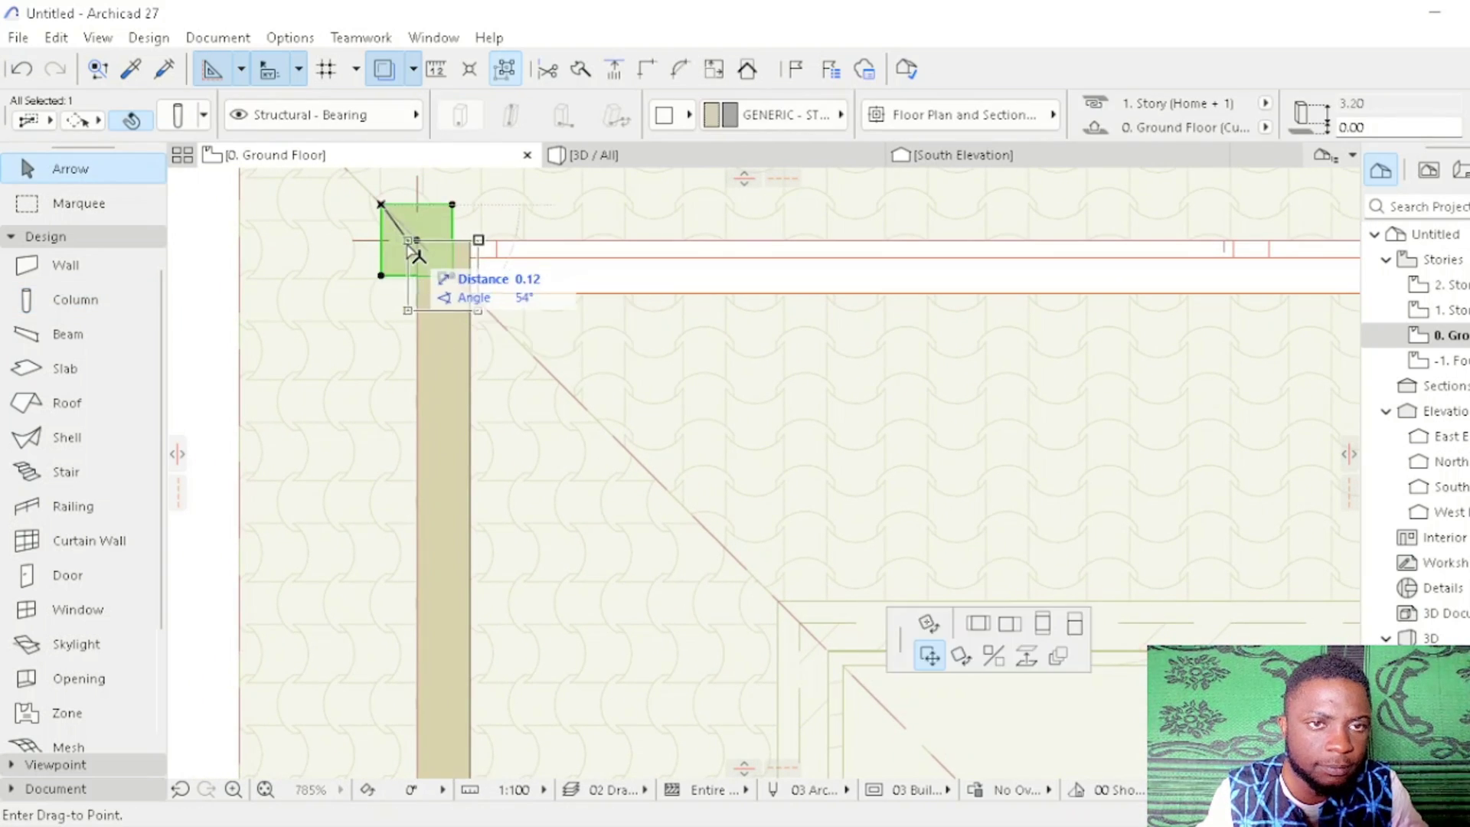
click(417, 242)
scroll(470, 256, down, 5)
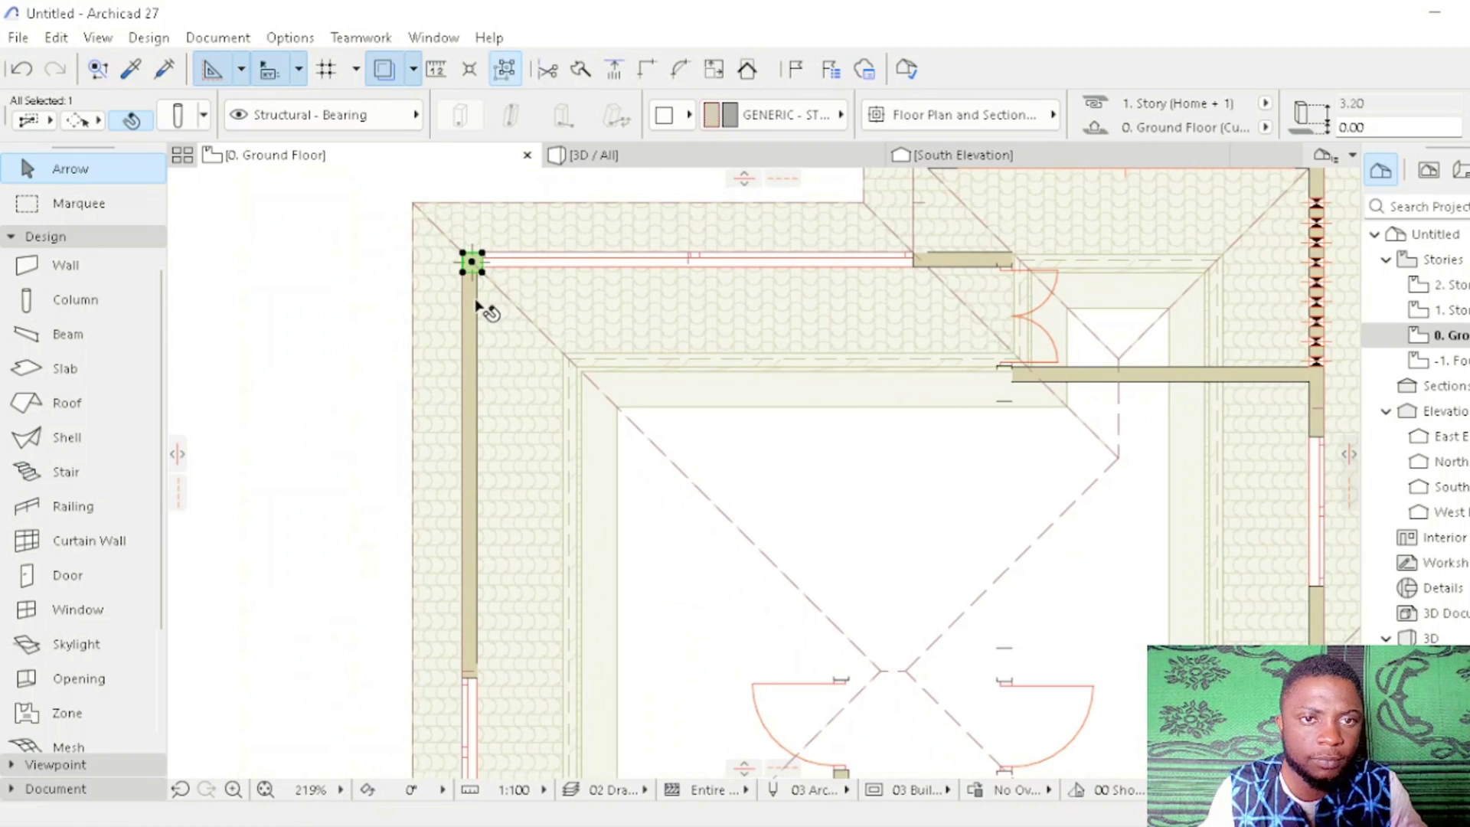
Step: Drag multiple copies of the upper-left column by its lower-left corner to the left wall junction and both lower outer corners
scroll(479, 295, up, 8)
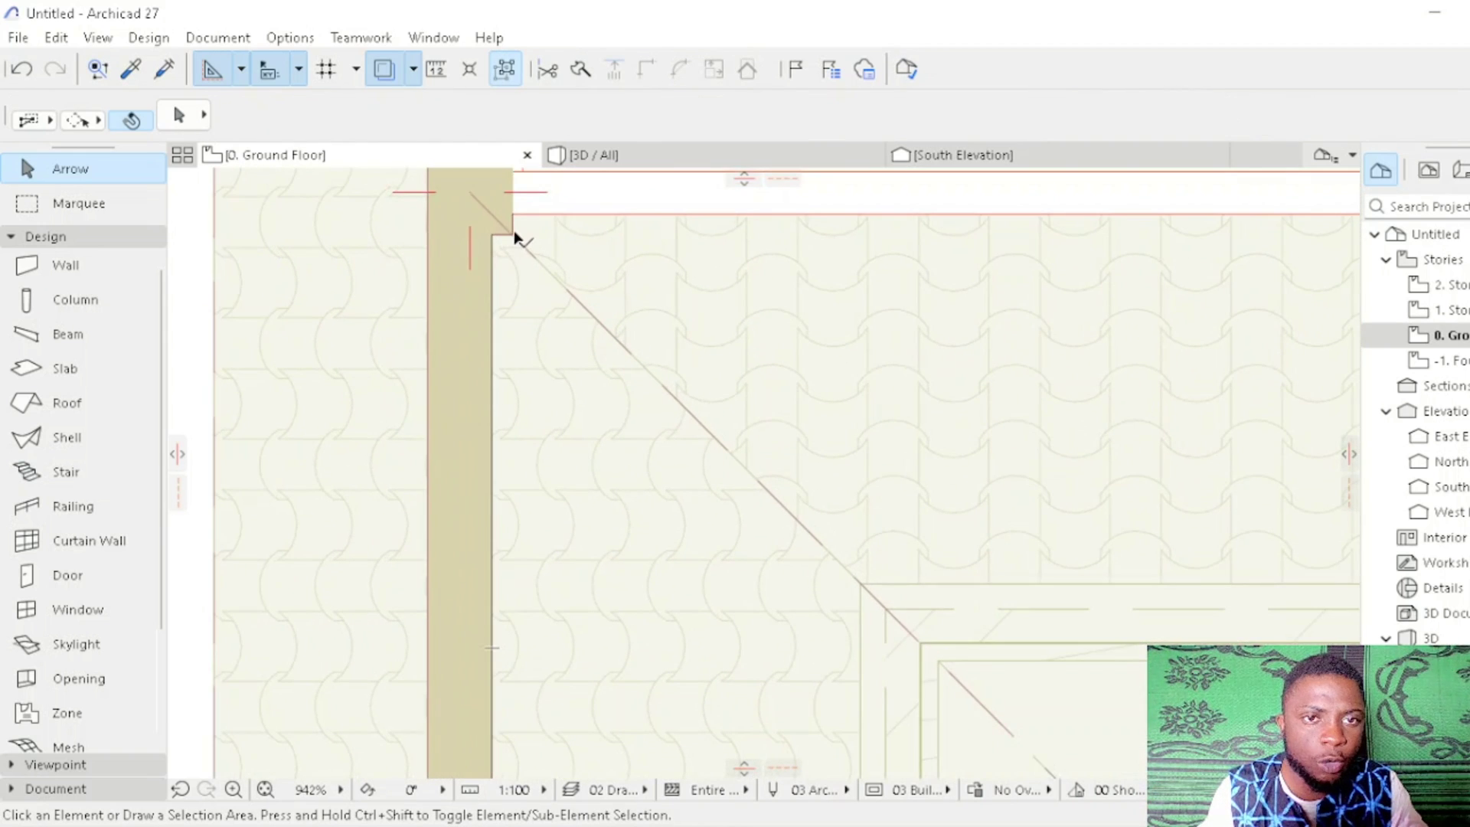
click(515, 237)
right_click(515, 237)
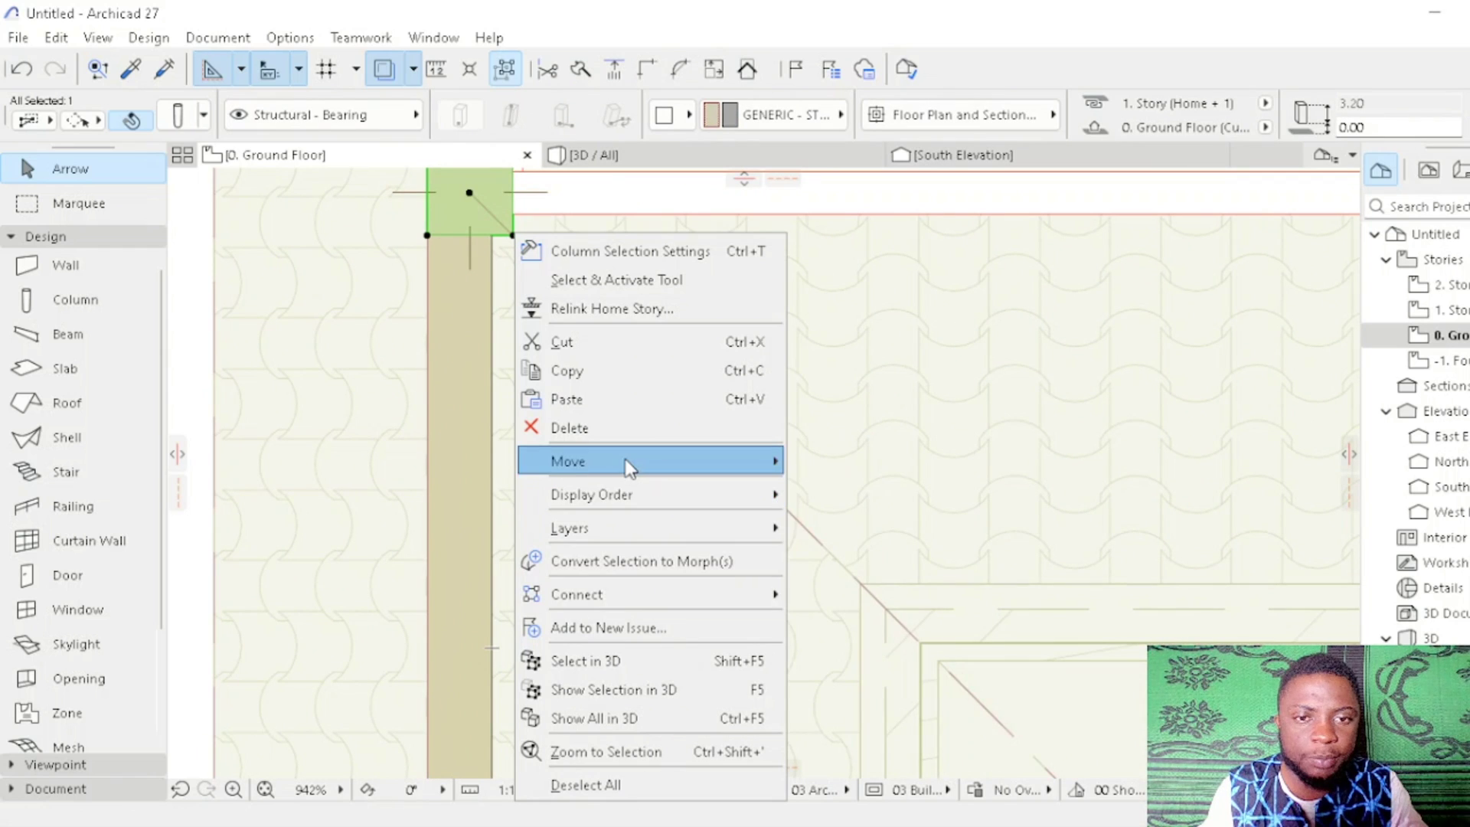
mouse_move(655, 470)
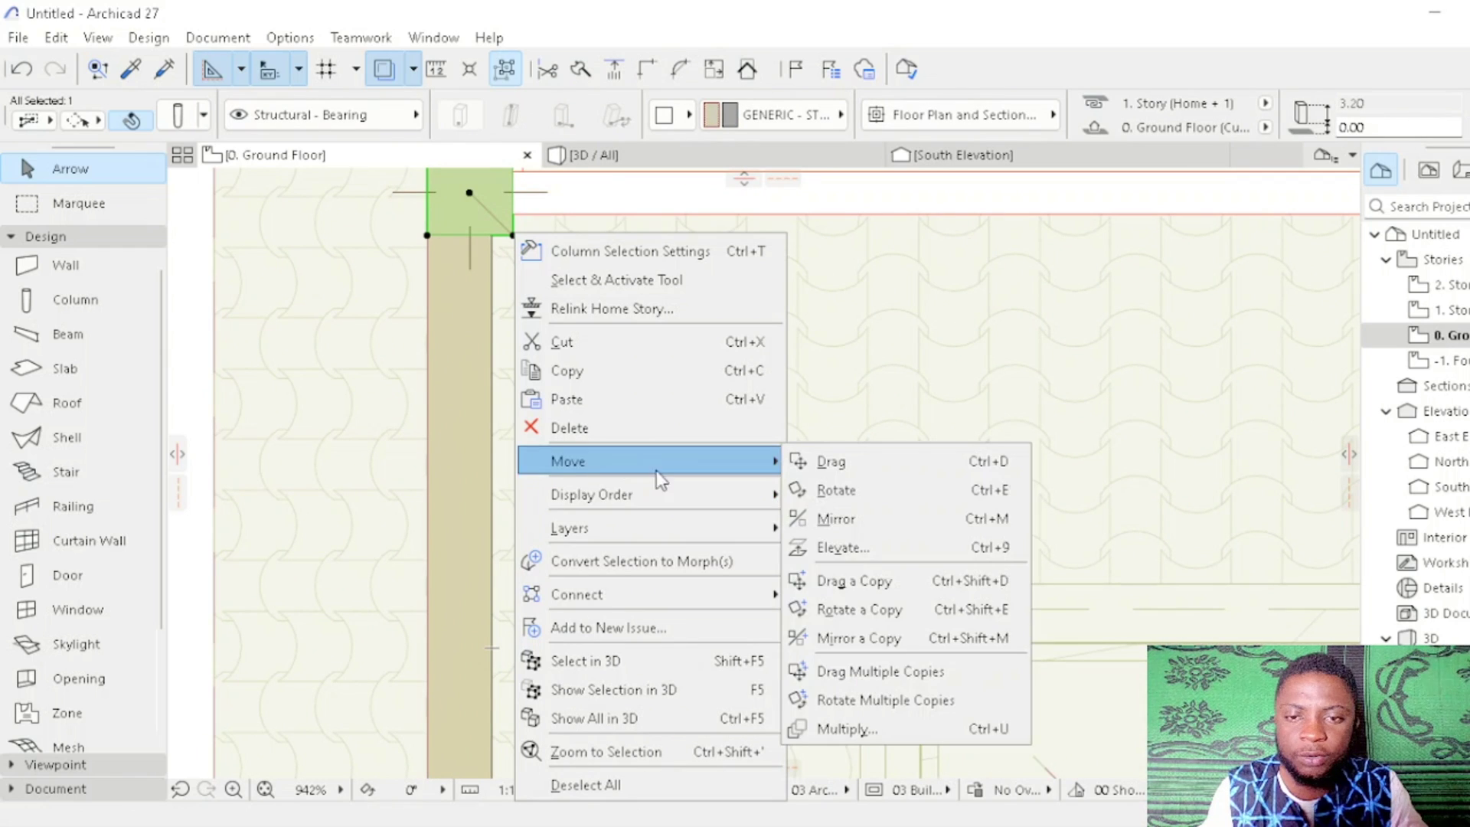
click(930, 680)
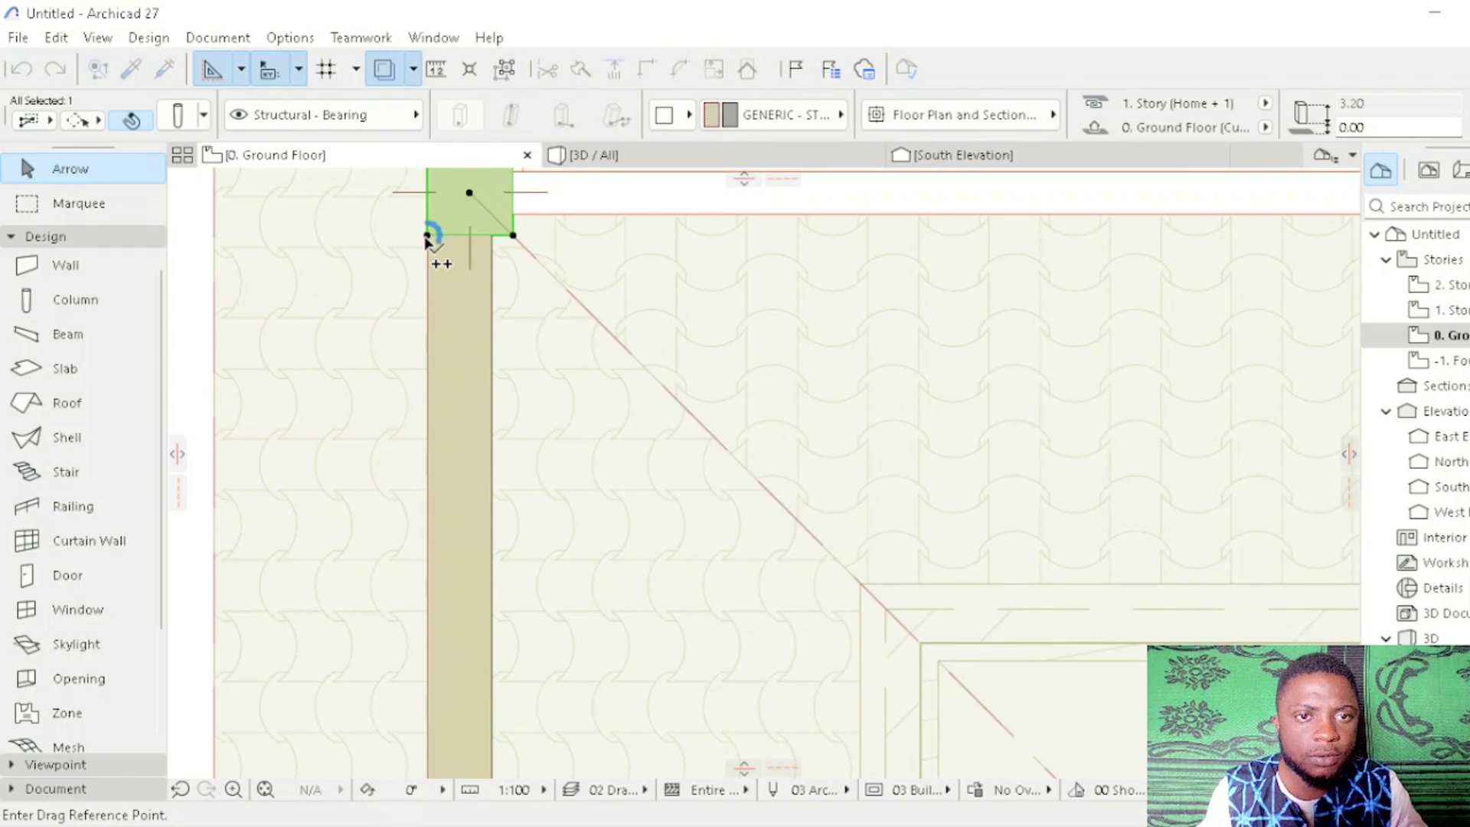
click(426, 237)
scroll(490, 276, down, 5)
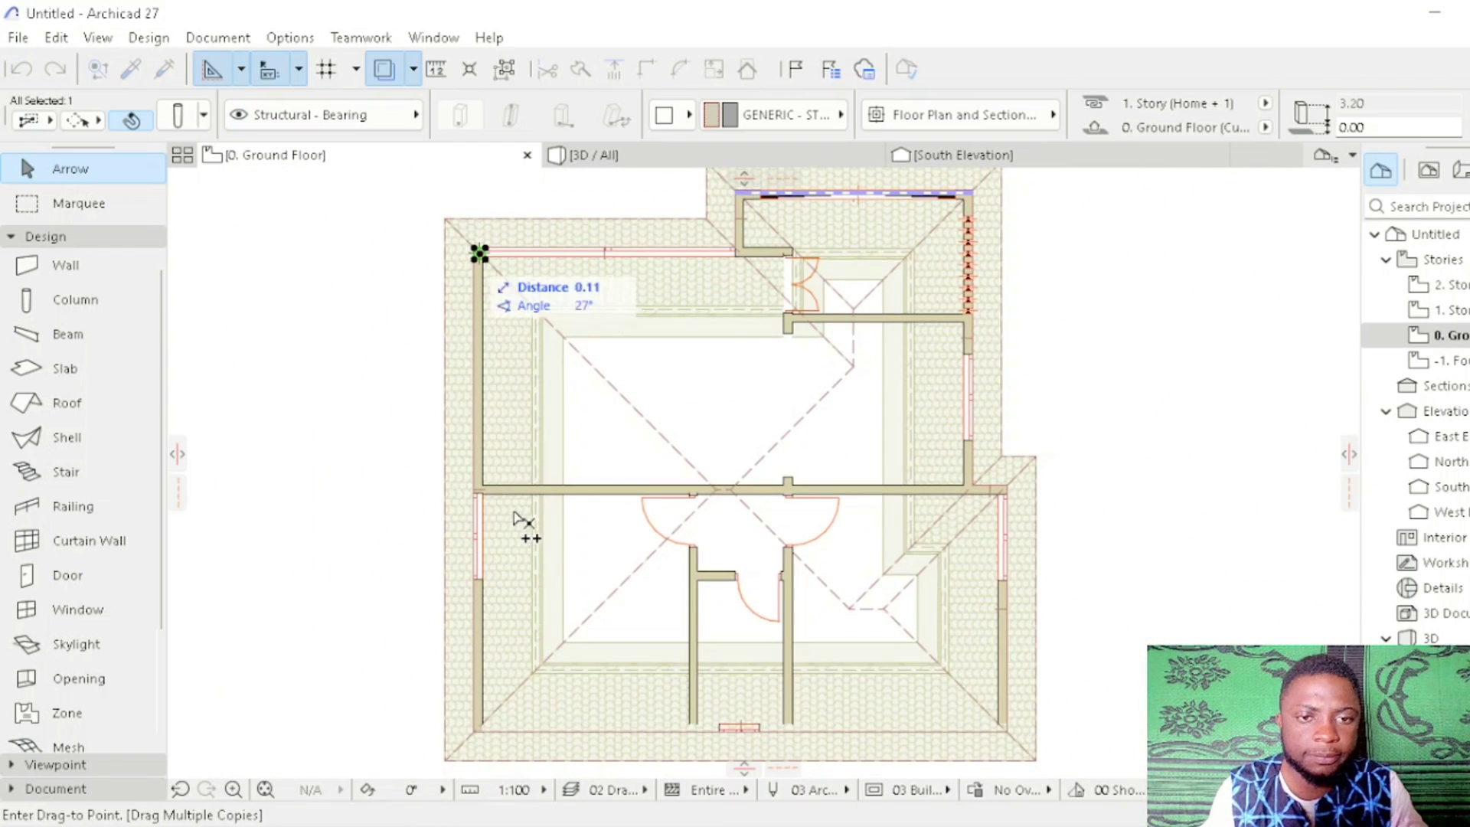
scroll(482, 502, up, 6)
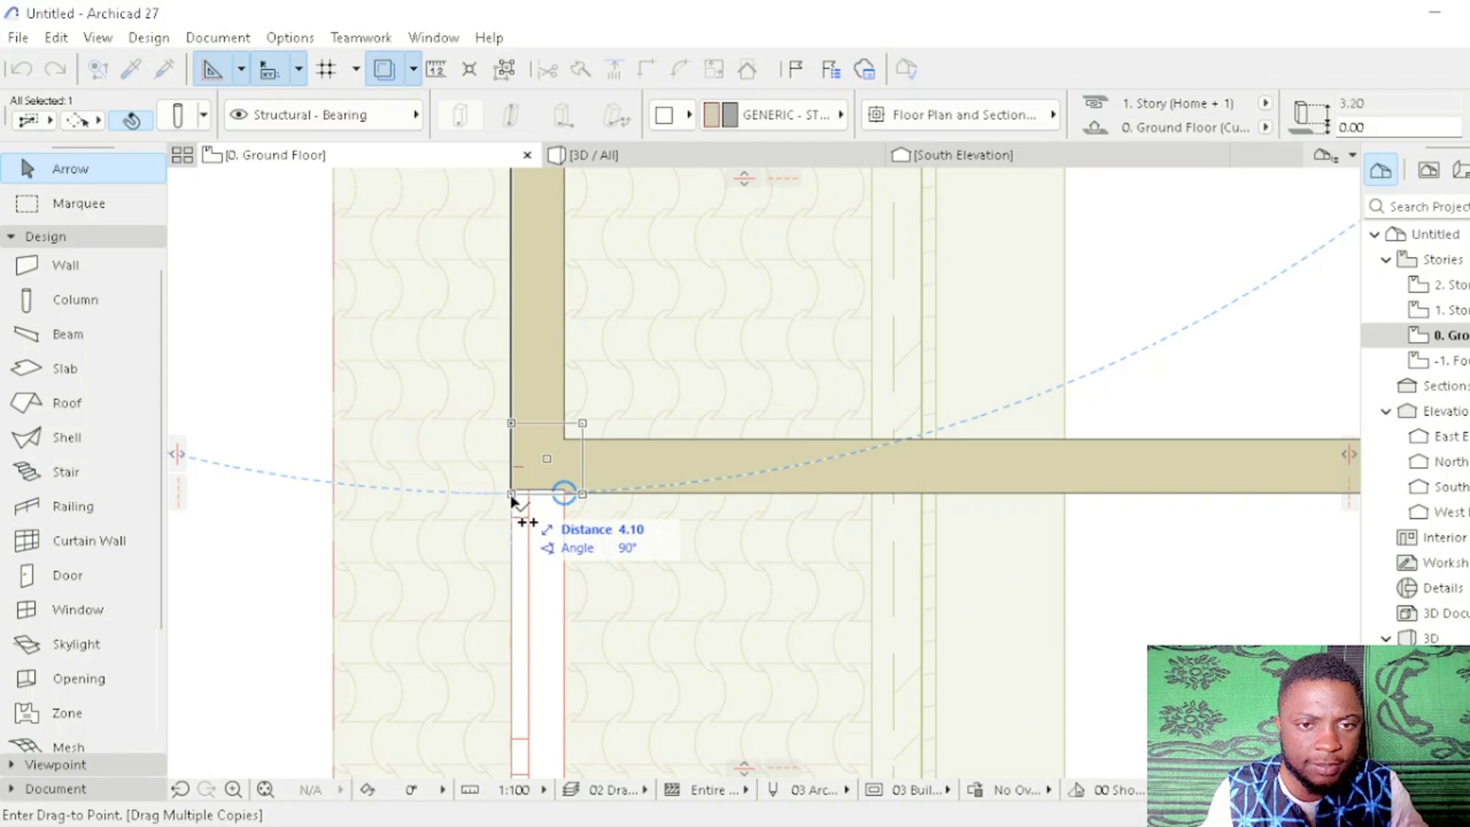
scroll(541, 419, down, 4)
scroll(610, 265, up, 2)
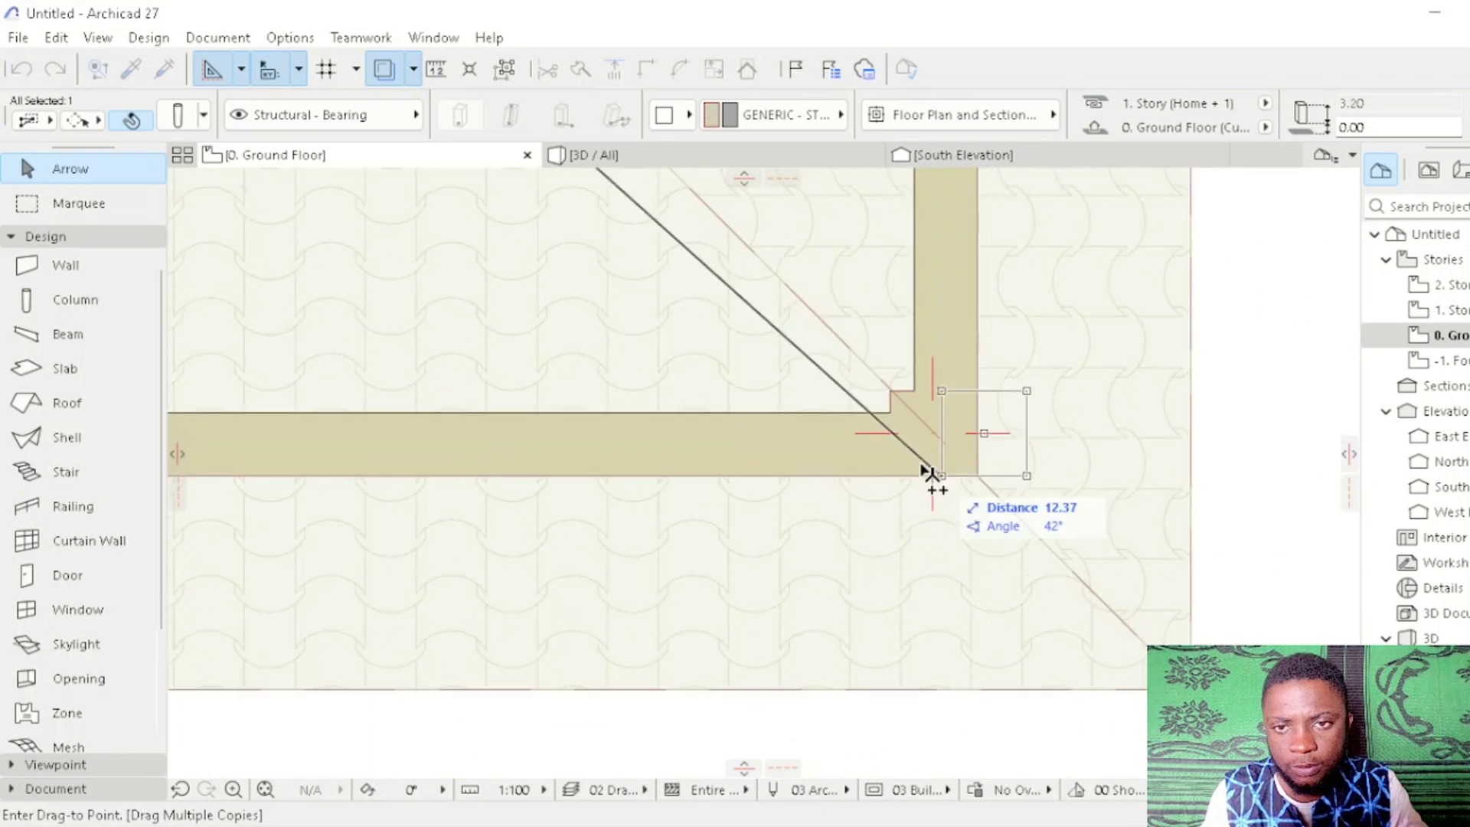
click(896, 452)
Step: Copy the lower-right corner column by its upper-right corner to the right end of the middle wall
scroll(896, 452, up, 5)
right_click(905, 490)
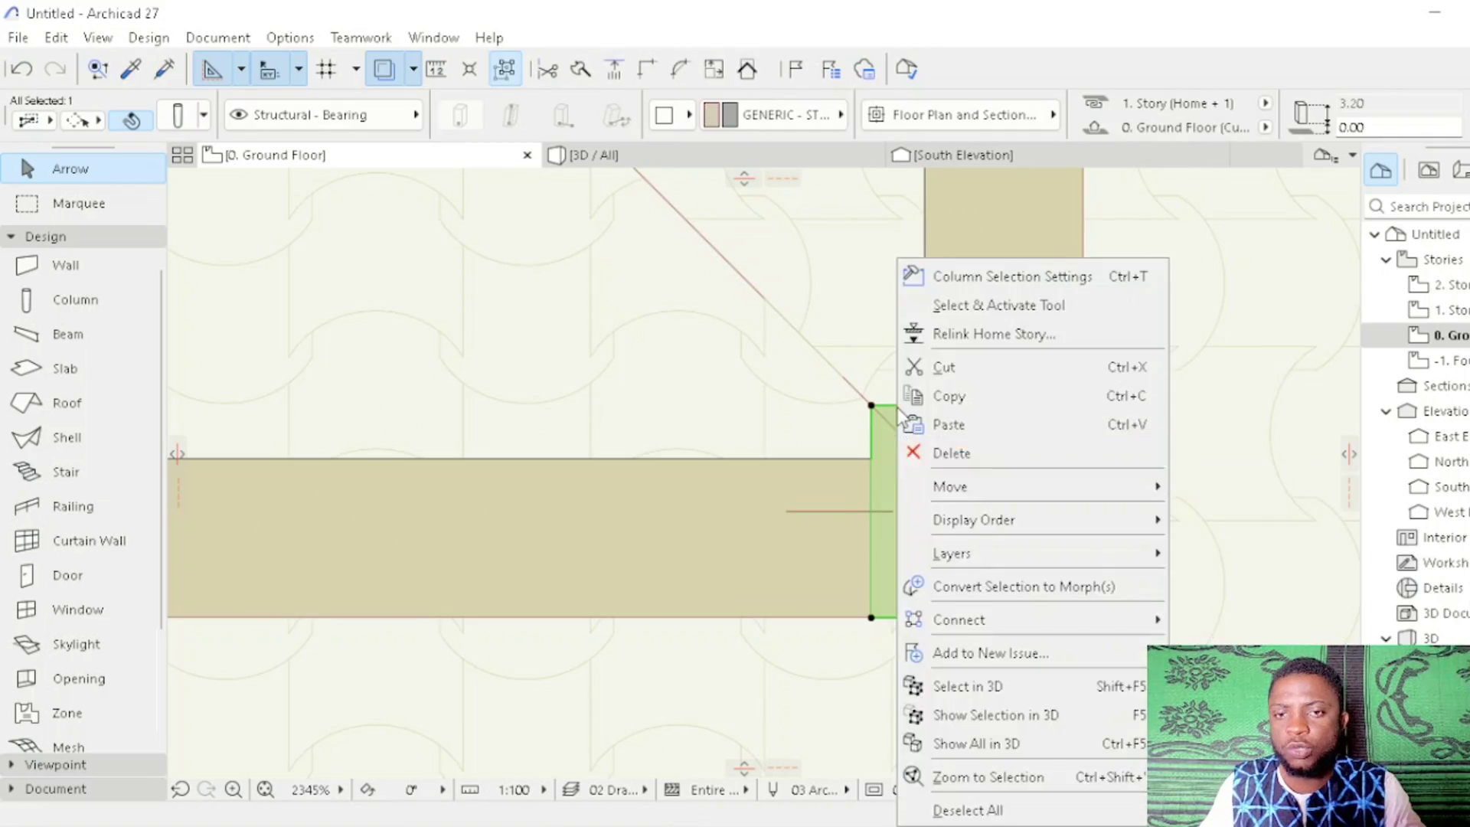
mouse_move(1010, 487)
click(1210, 490)
click(1083, 407)
scroll(918, 288, down, 2)
scroll(814, 306, down, 5)
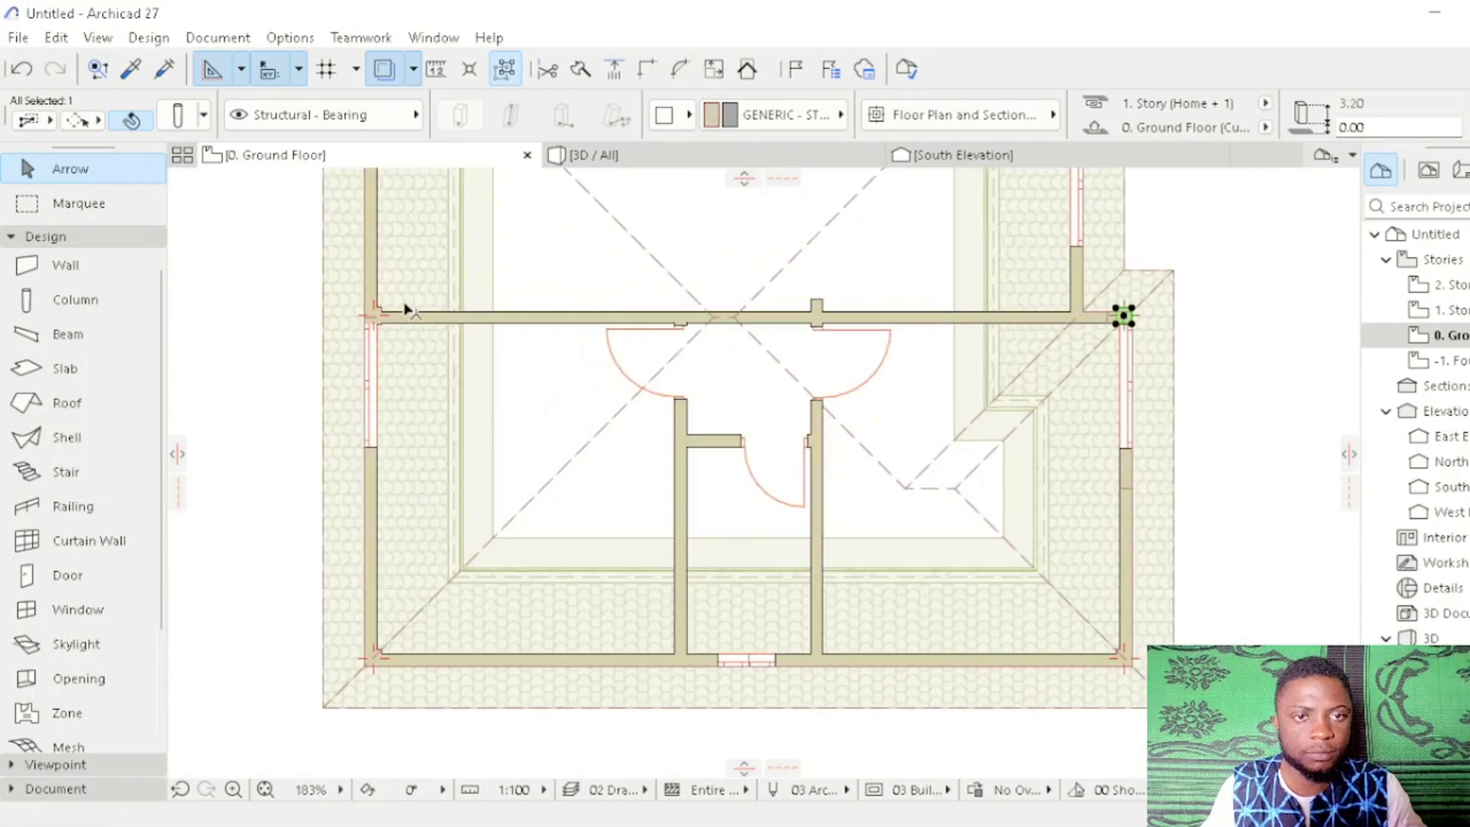
Step: Copy columns to the middle wall's interior junction, the lower wall's partition junction and the corners of the upper-right porch
scroll(1155, 255, up, 7)
key(ctrl)
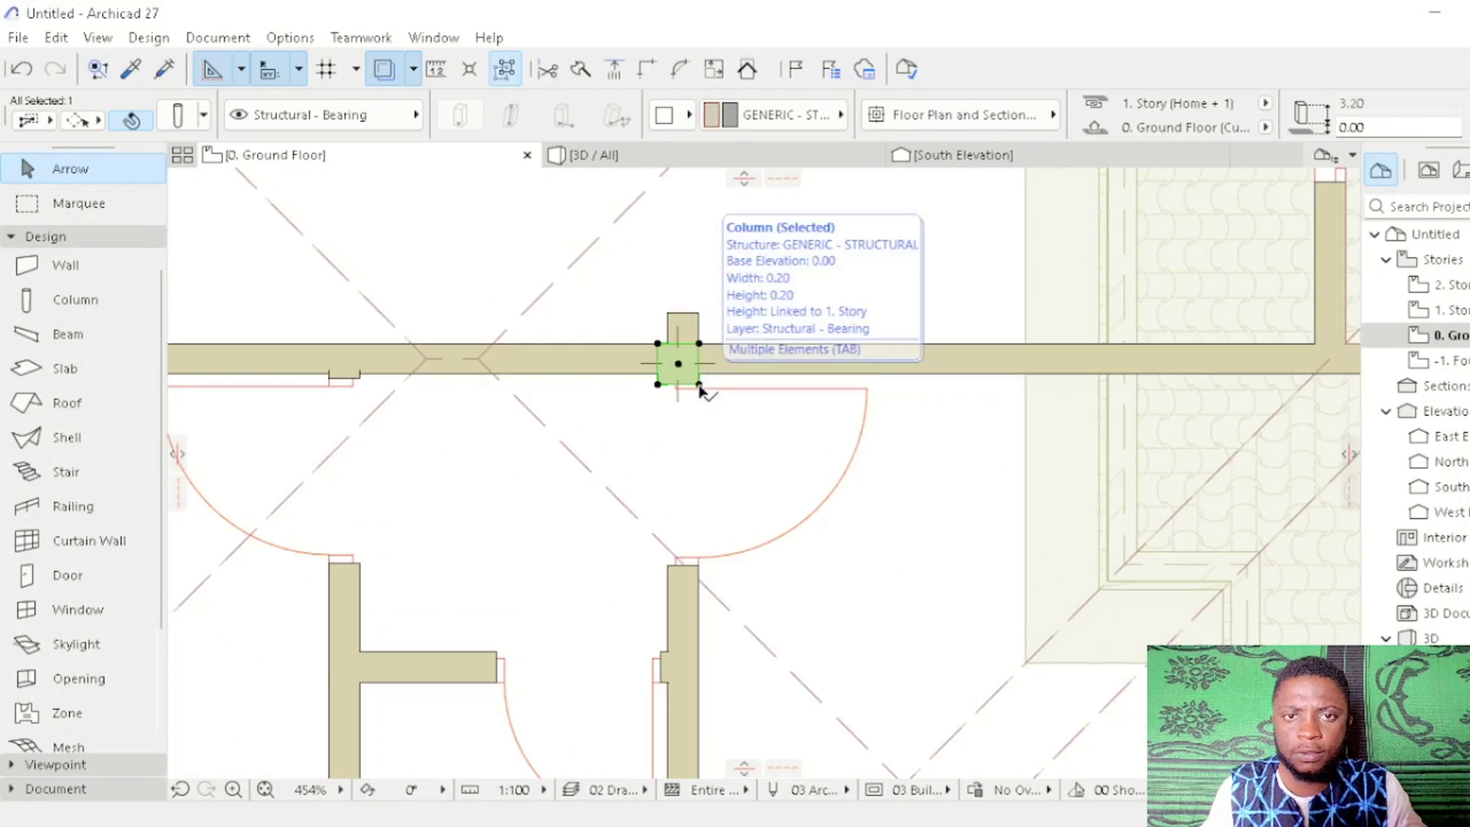
scroll(306, 255, up, 5)
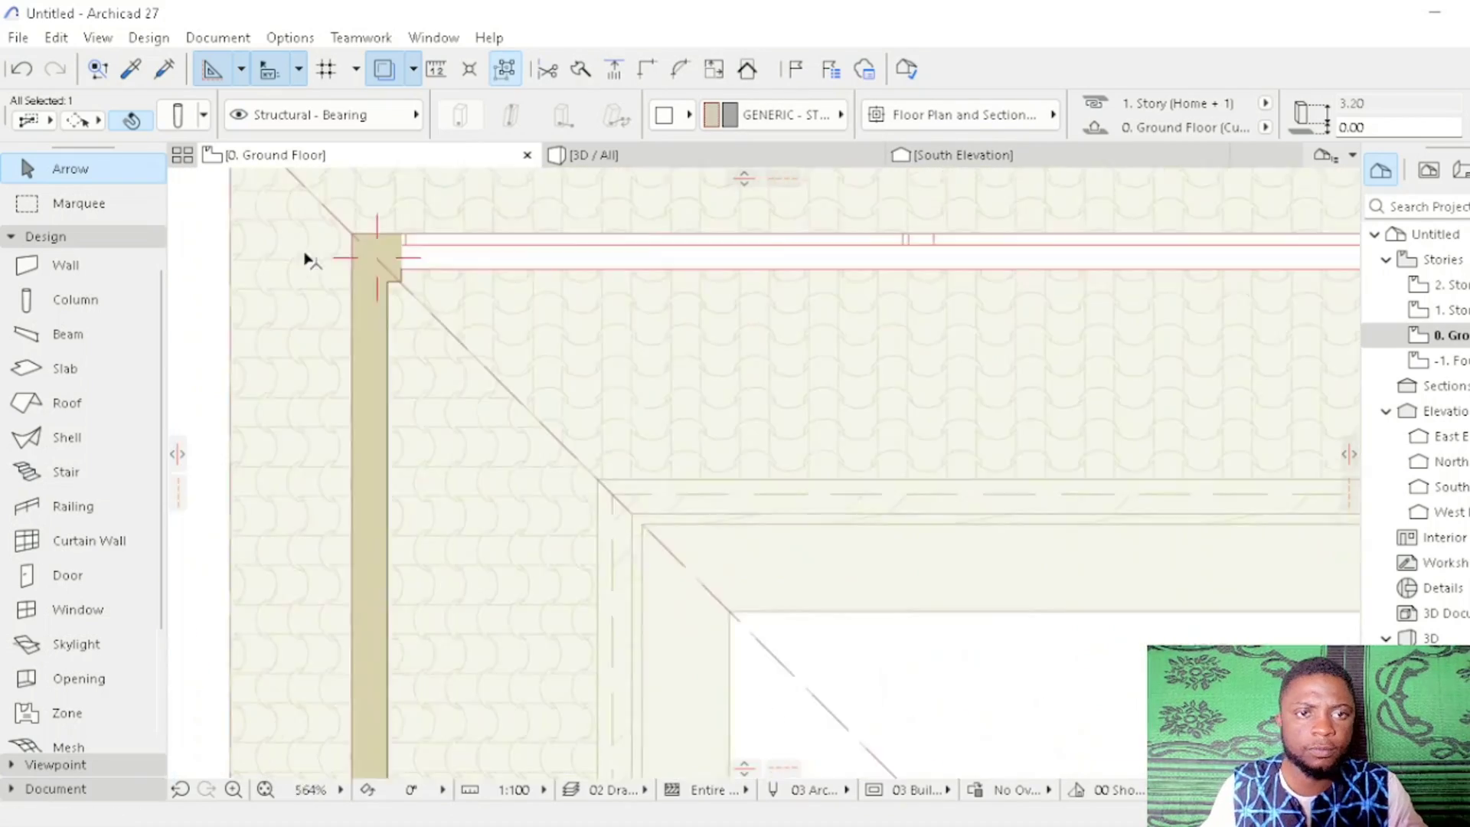
right_click(470, 265)
key(Escape)
key(ctrl+d)
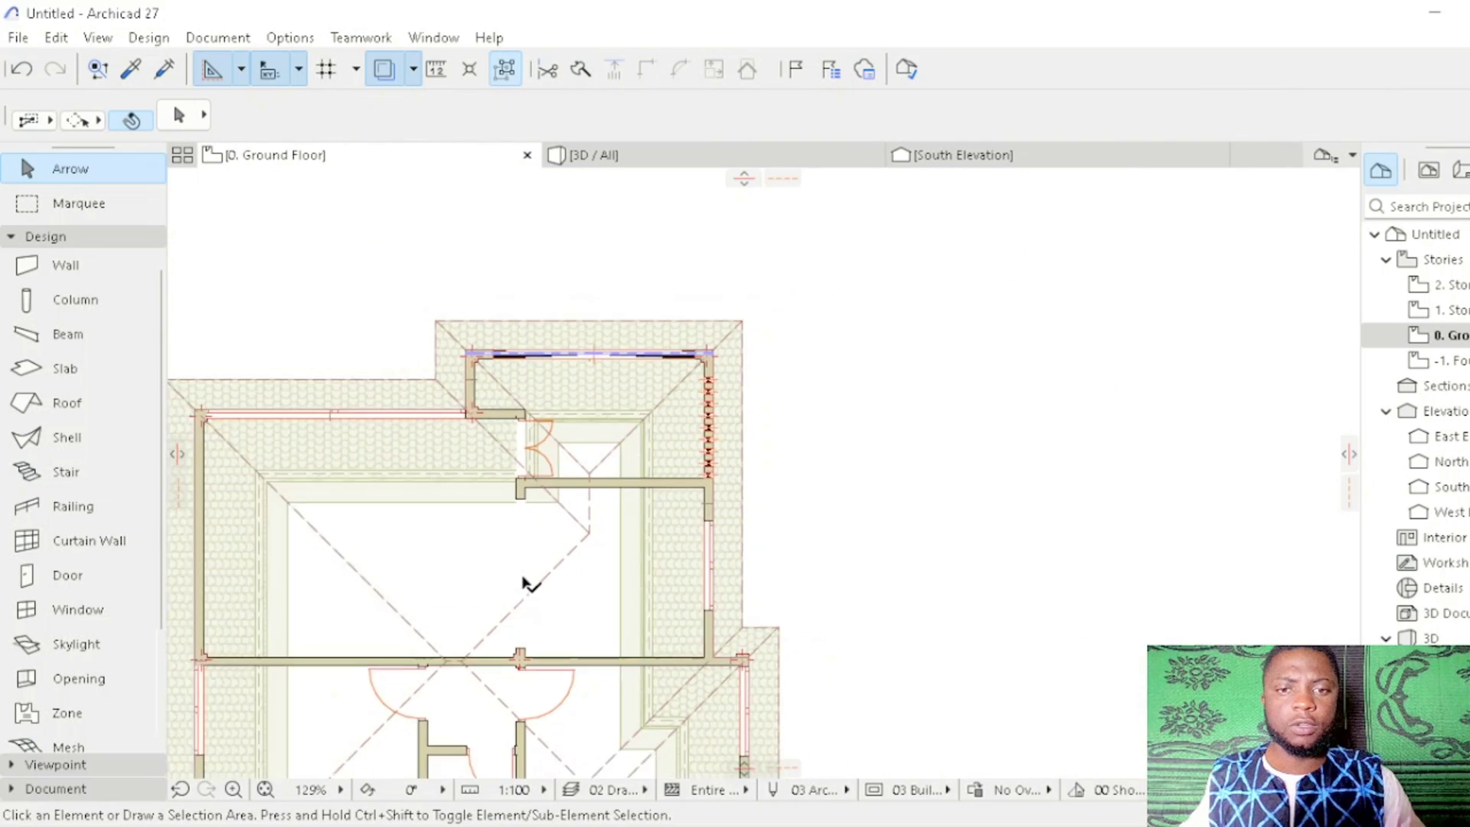
Step: Move the porch's upper-left column by its upper-right corner to the junction of the right outer wall and the porch partition
scroll(523, 582, down, 2)
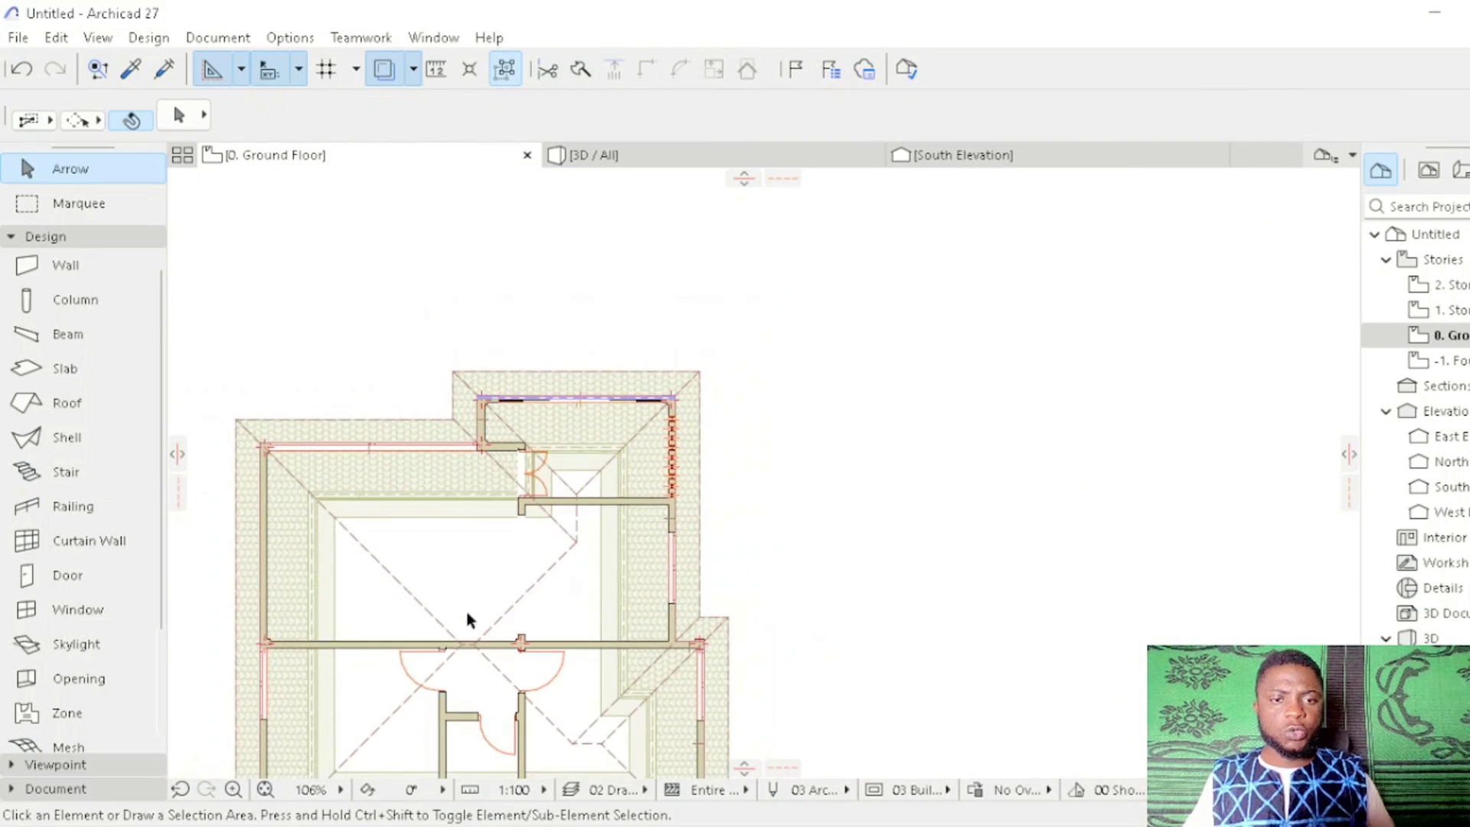
middle_drag(466, 617, 551, 469)
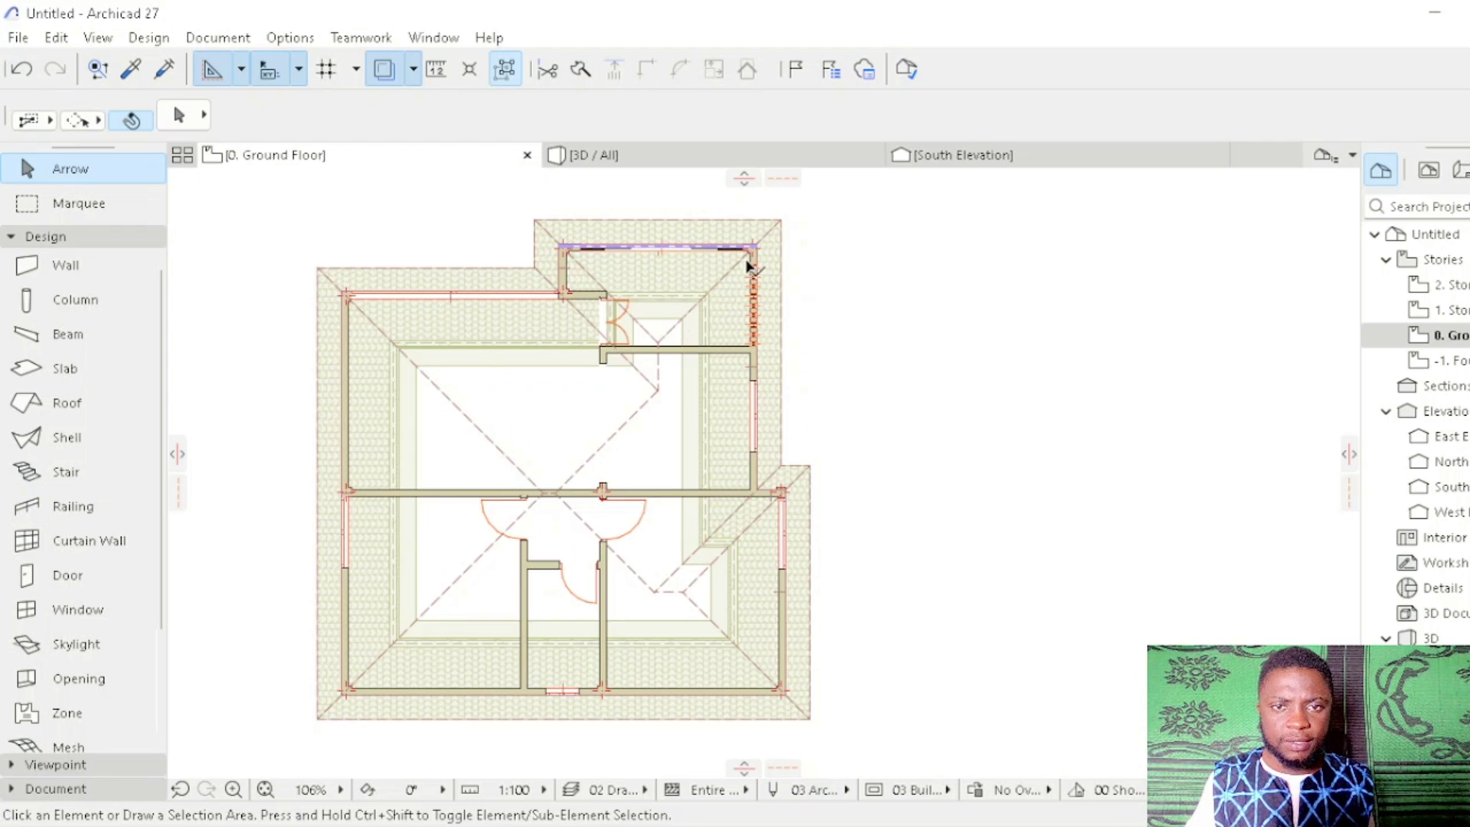
scroll(764, 237, up, 3)
scroll(762, 368, up, 2)
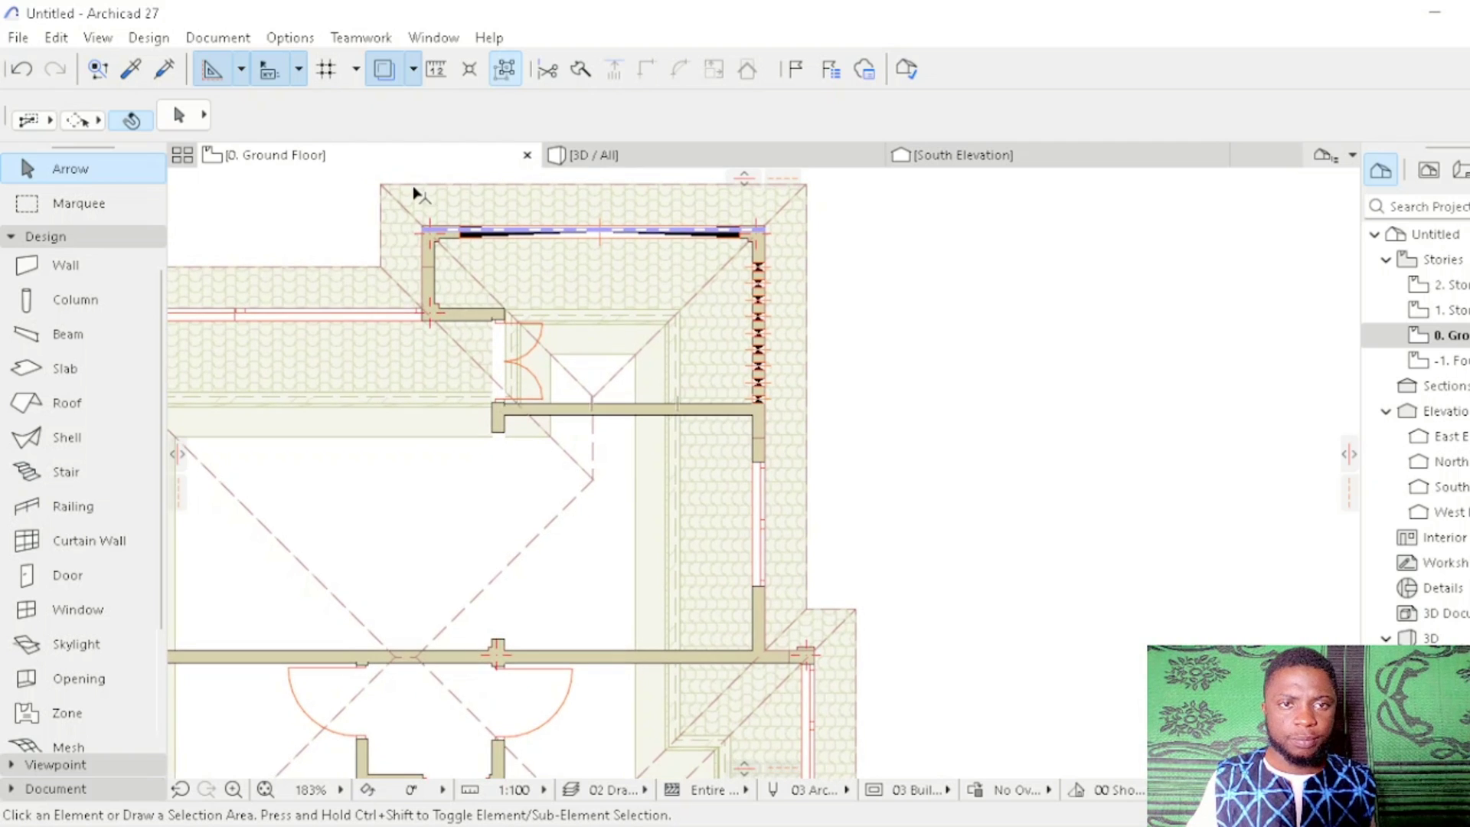
scroll(426, 230, up, 4)
click(418, 244)
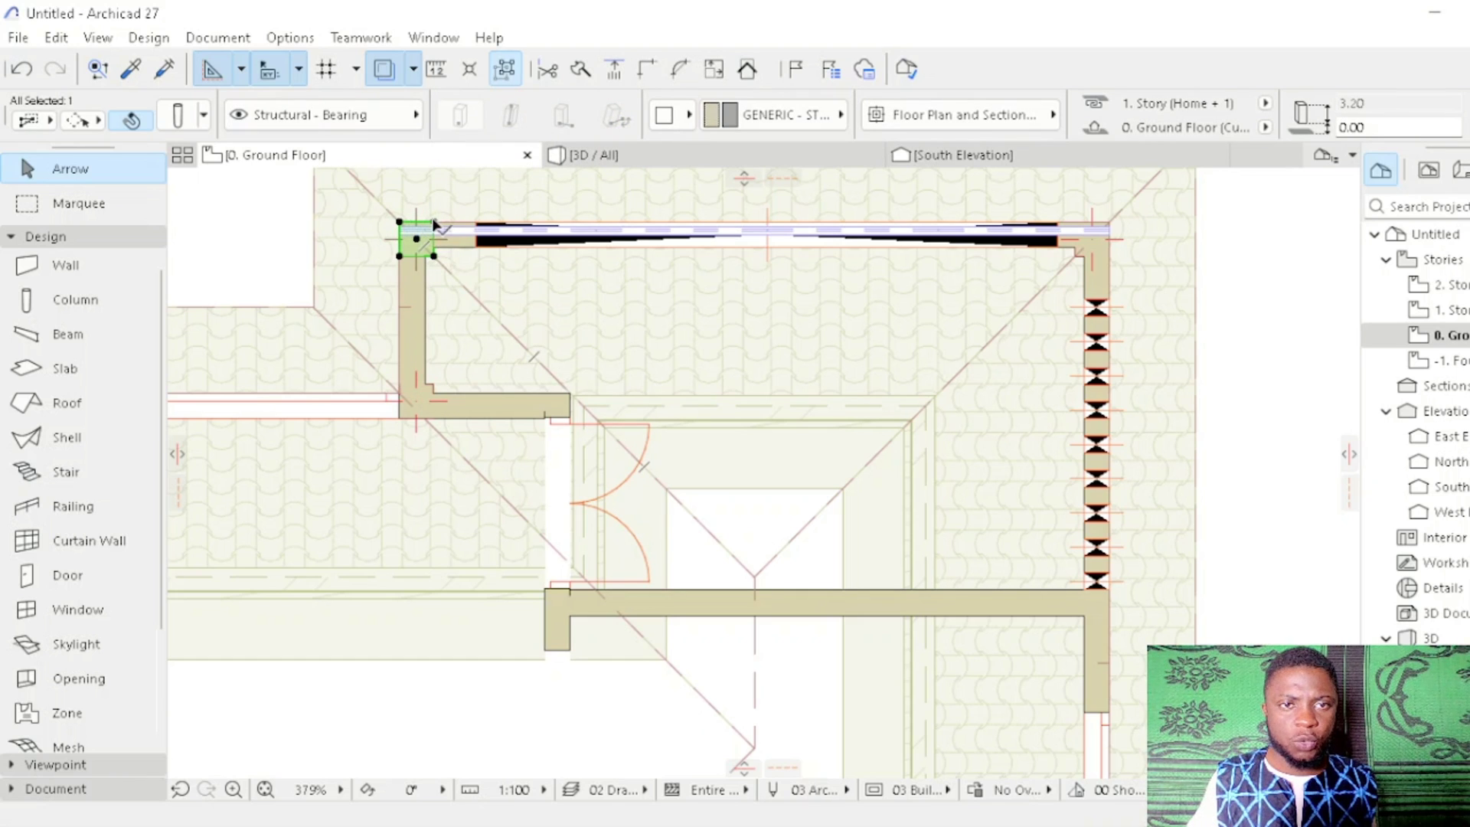
click(434, 223)
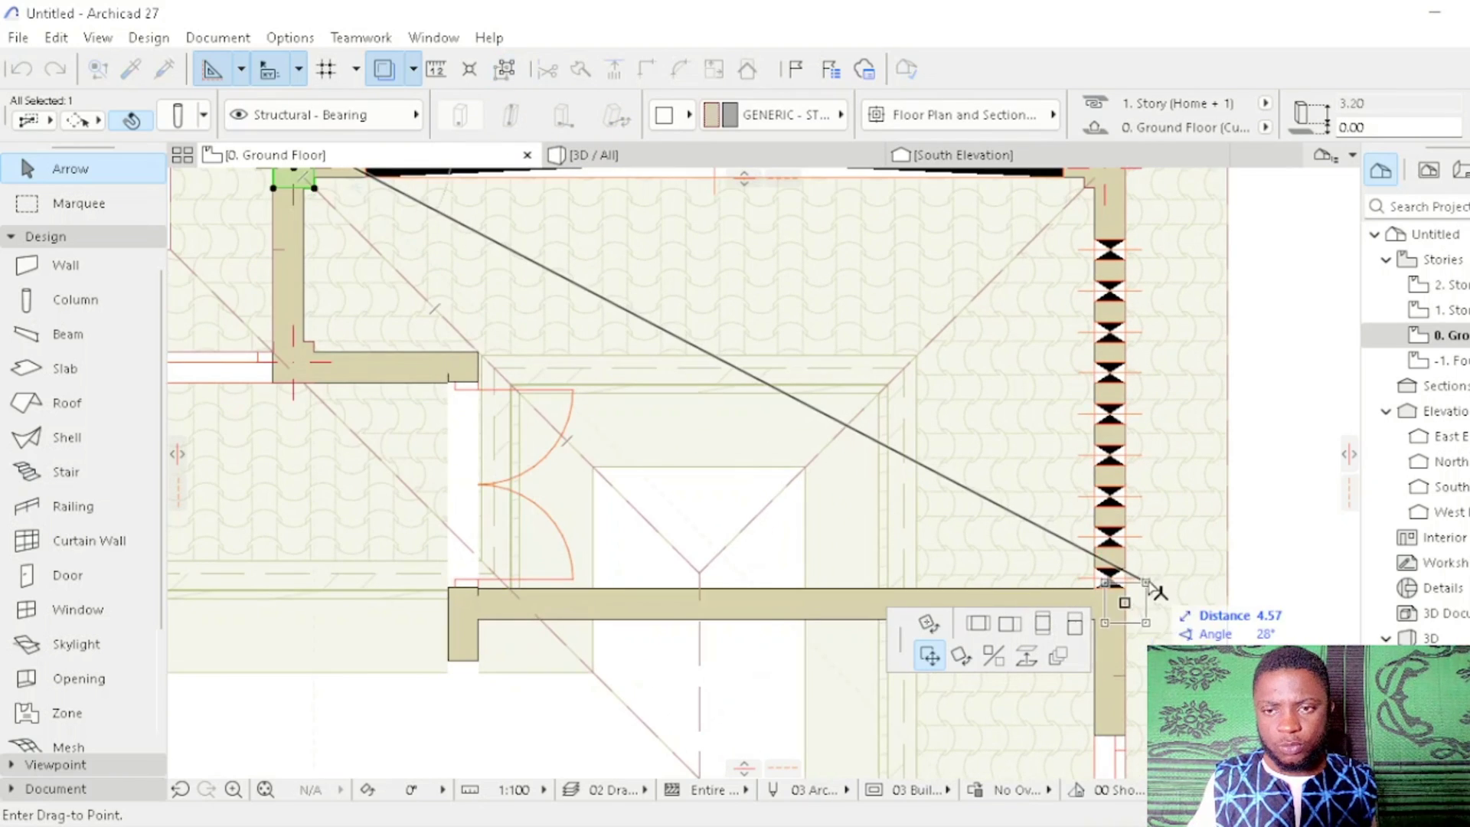
click(1122, 601)
scroll(926, 525, down, 2)
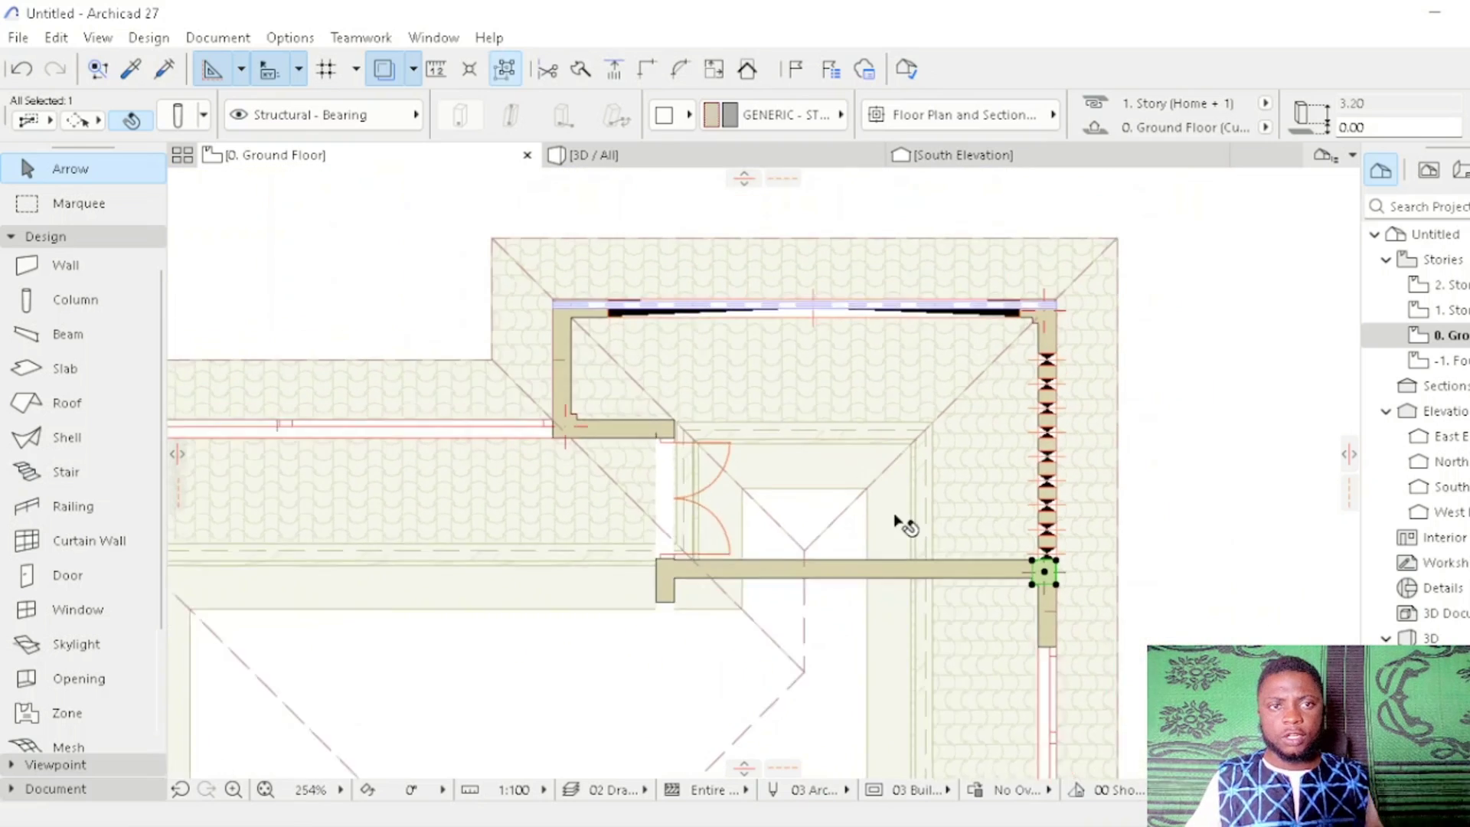
scroll(904, 525, down, 3)
click(818, 357)
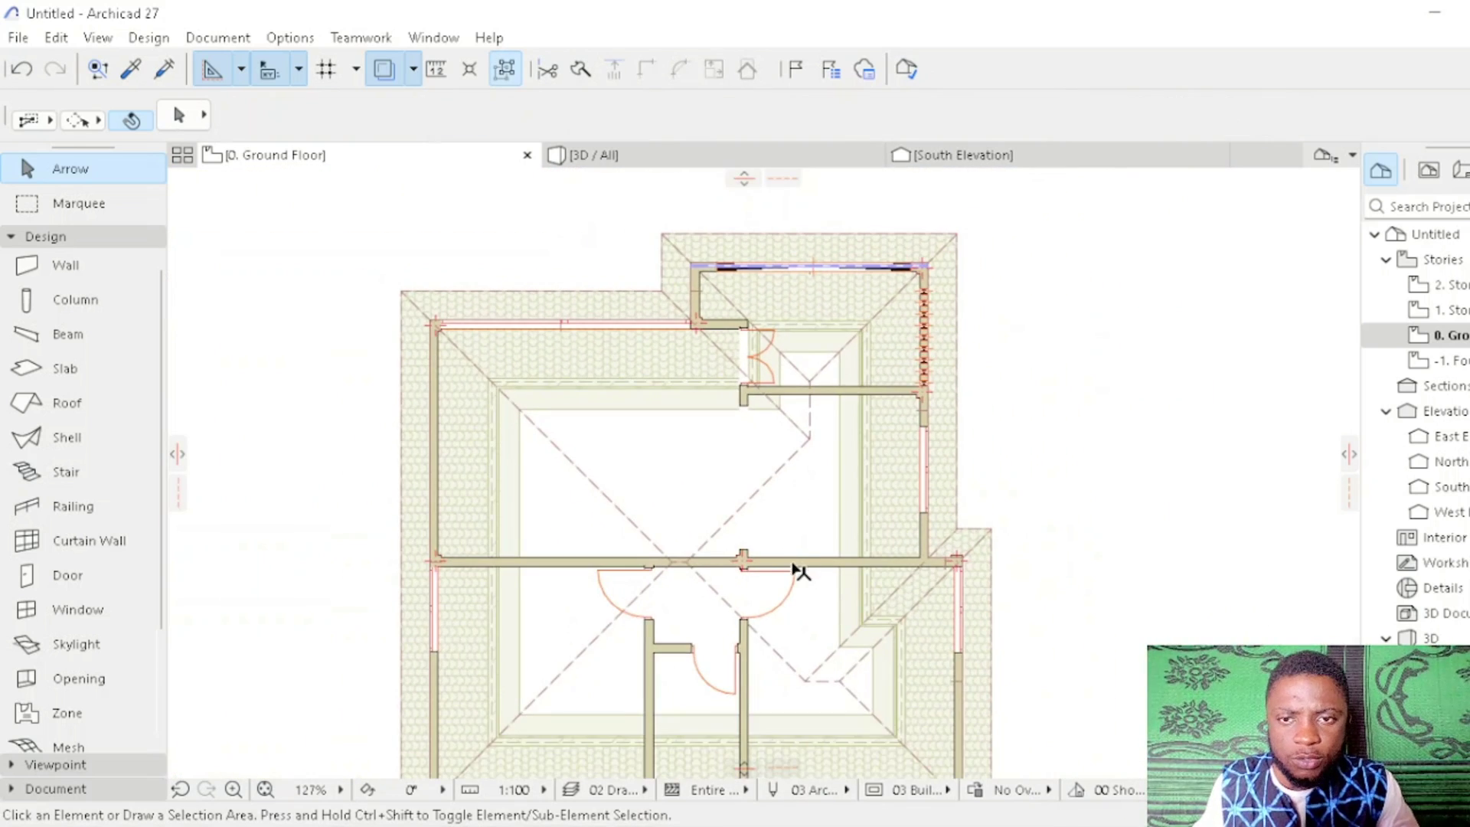
middle_drag(796, 571, 792, 489)
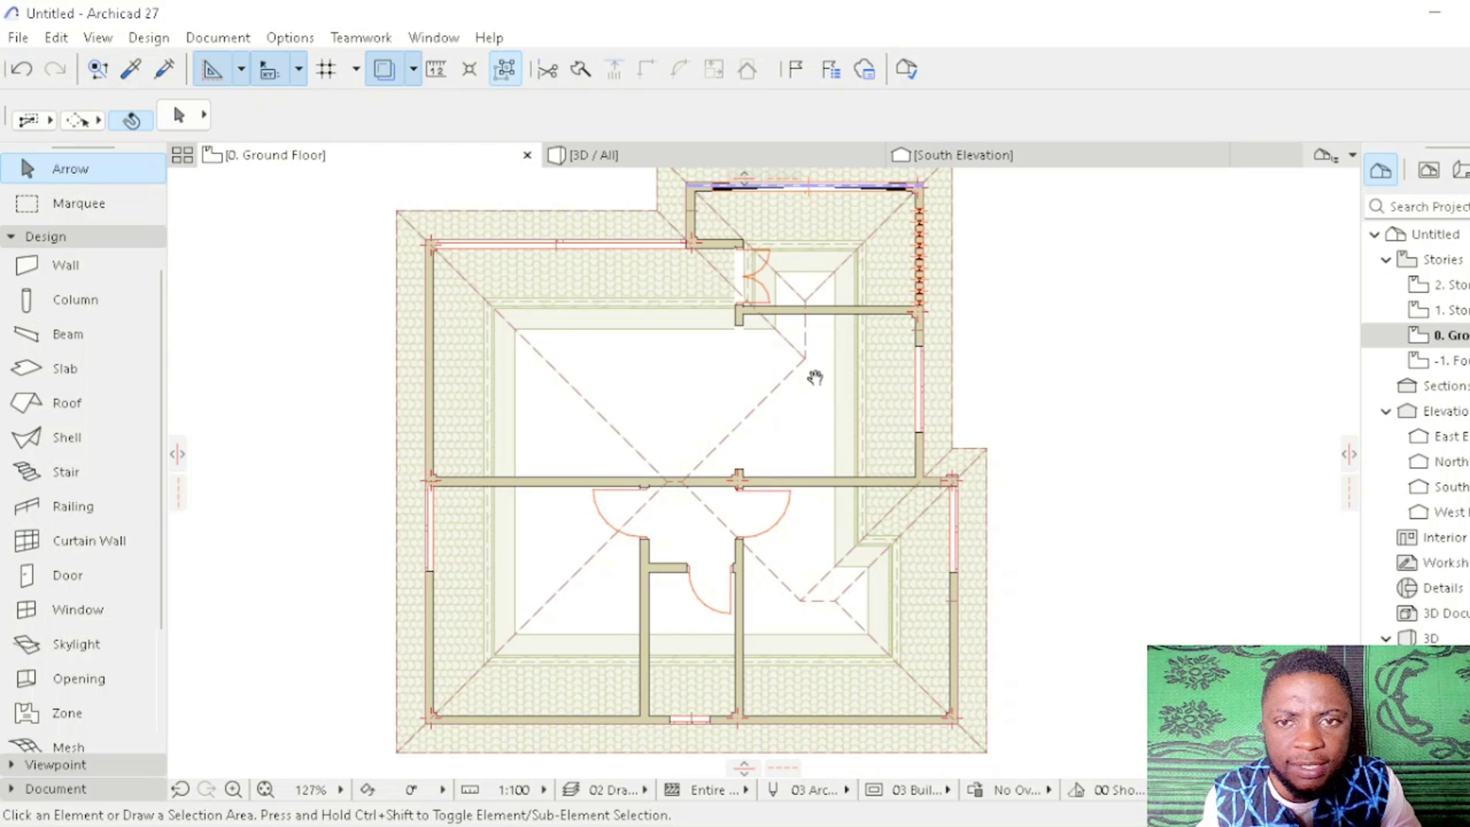
middle_drag(910, 306, 921, 395)
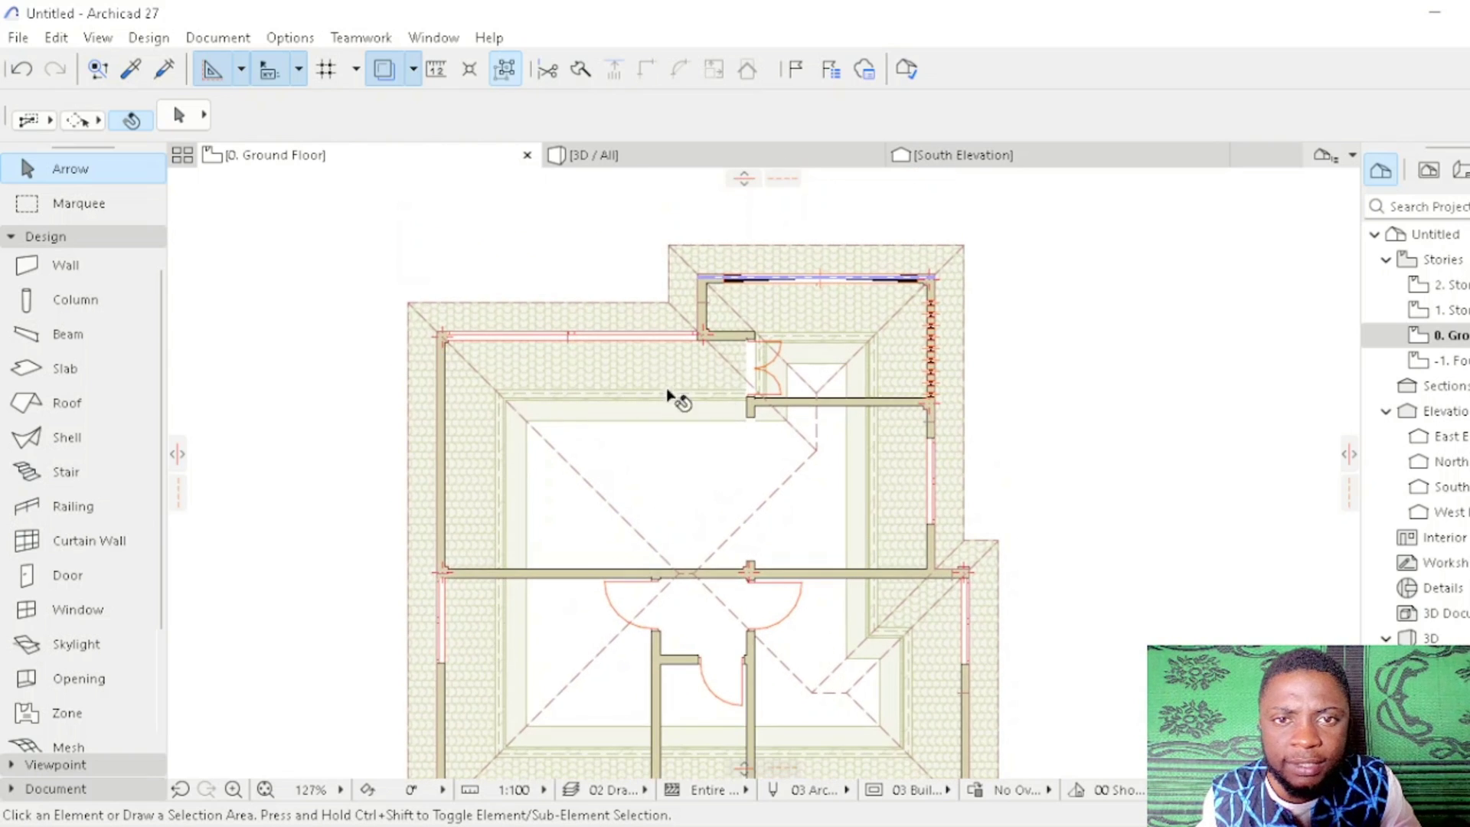
scroll(885, 304, up, 1)
scroll(886, 305, down, 1)
middle_drag(843, 430, 810, 363)
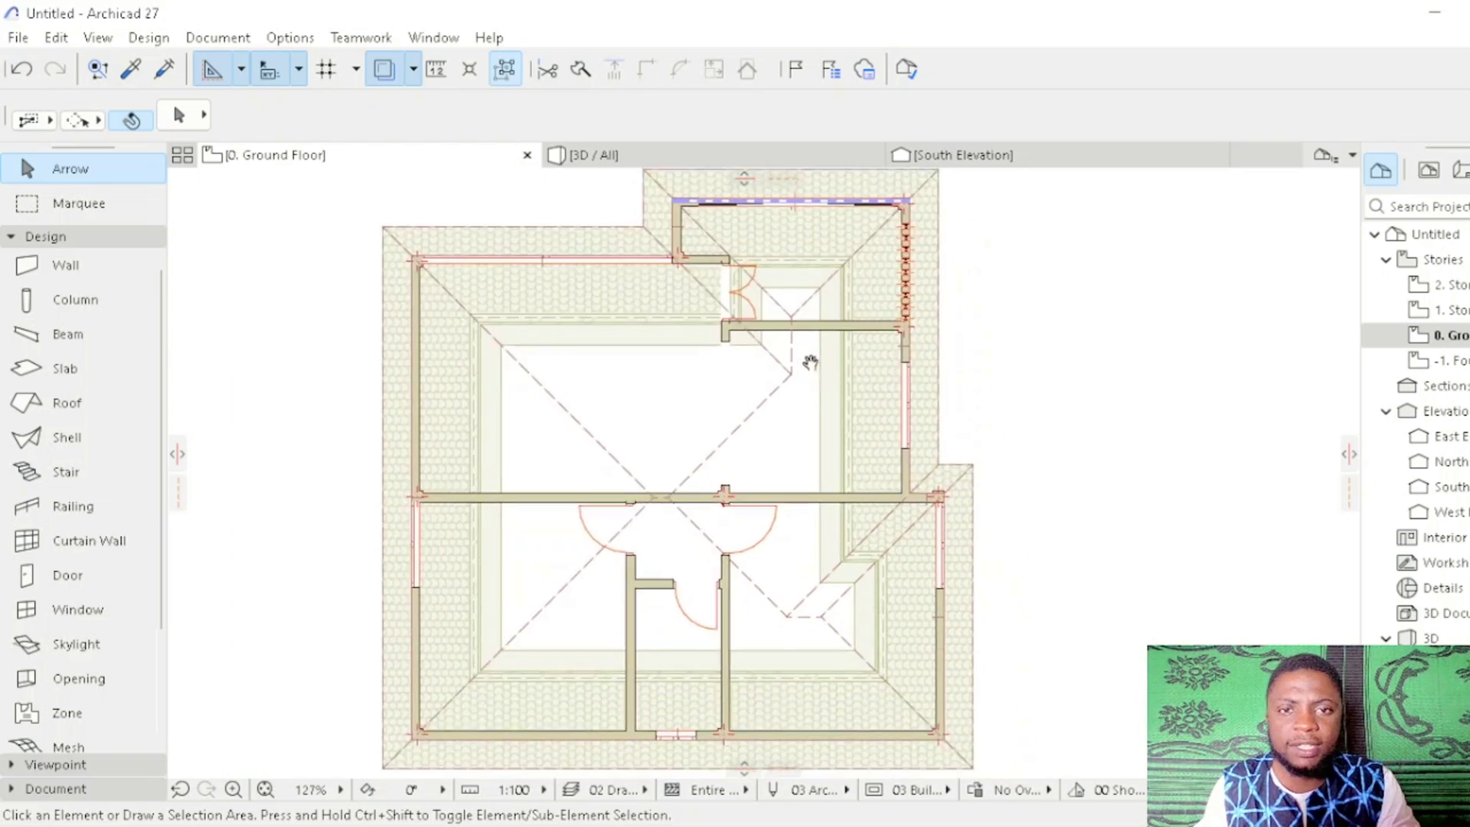
scroll(810, 362, down, 1)
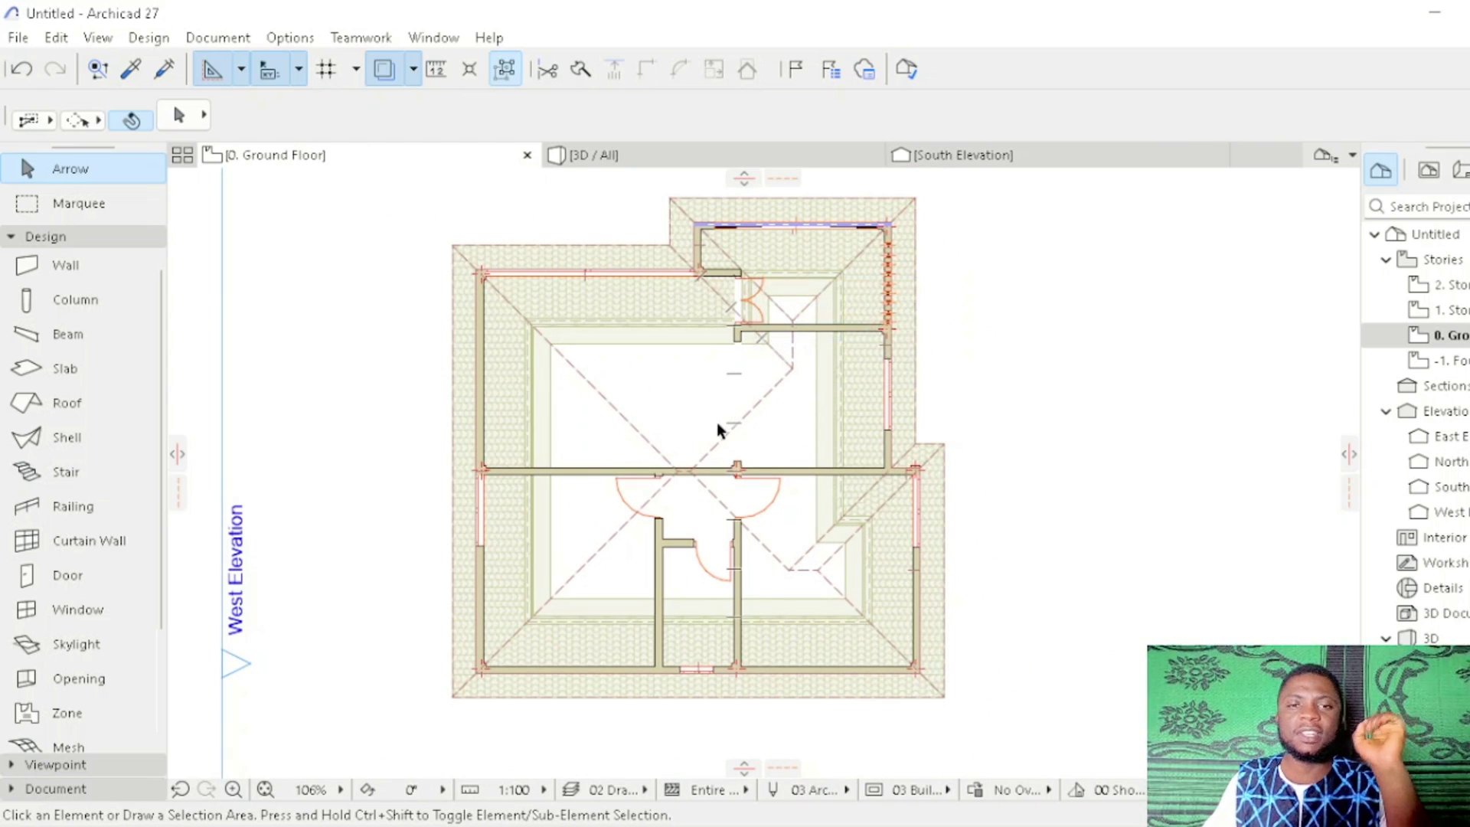
middle_drag(706, 444, 692, 449)
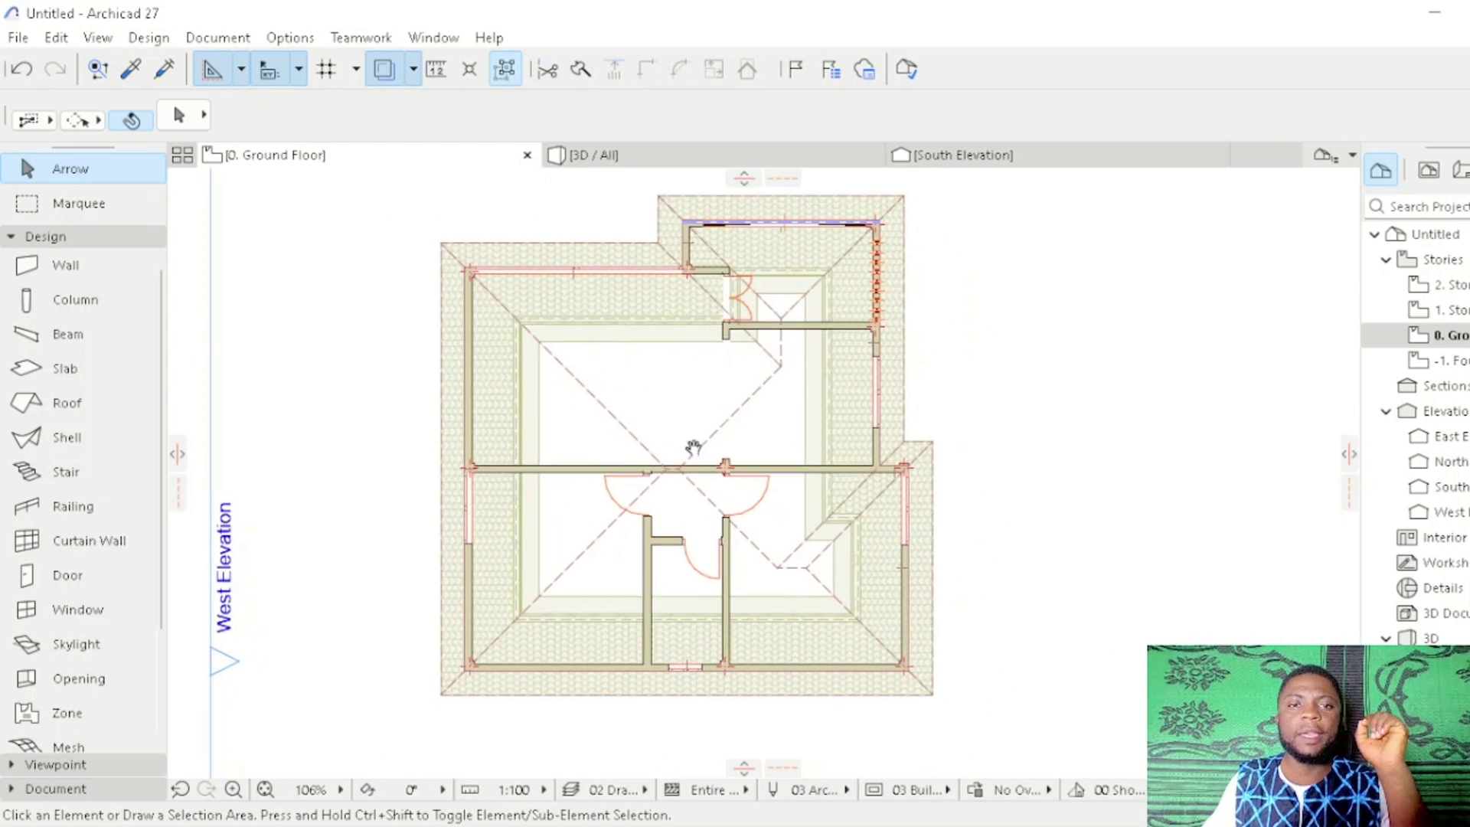
Step: Inspect the placed columns along the outer walls and corners in the 3D model
click(647, 163)
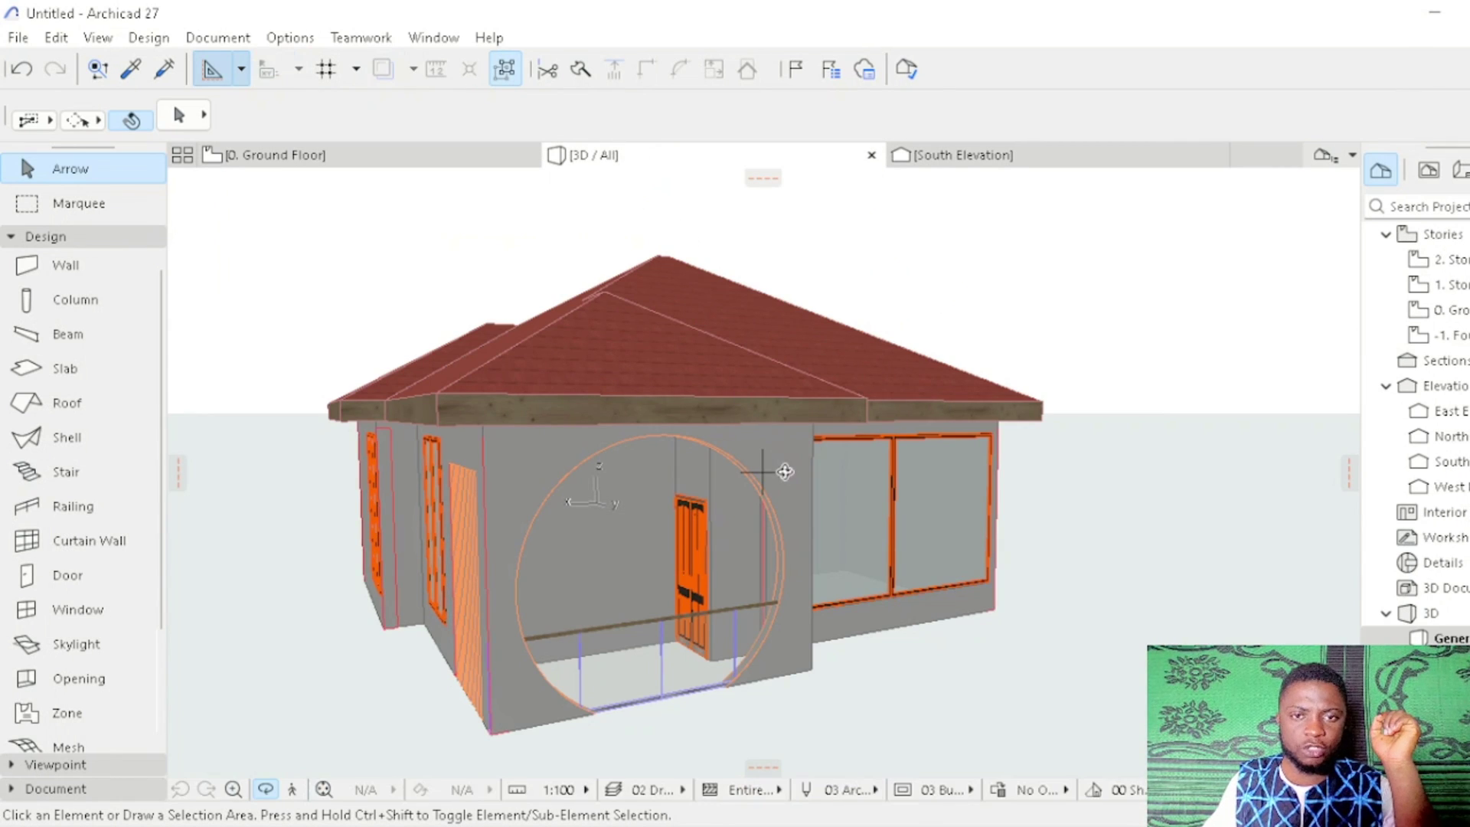
shift+middle_drag(513, 515, 246, 470)
scroll(256, 470, up, 5)
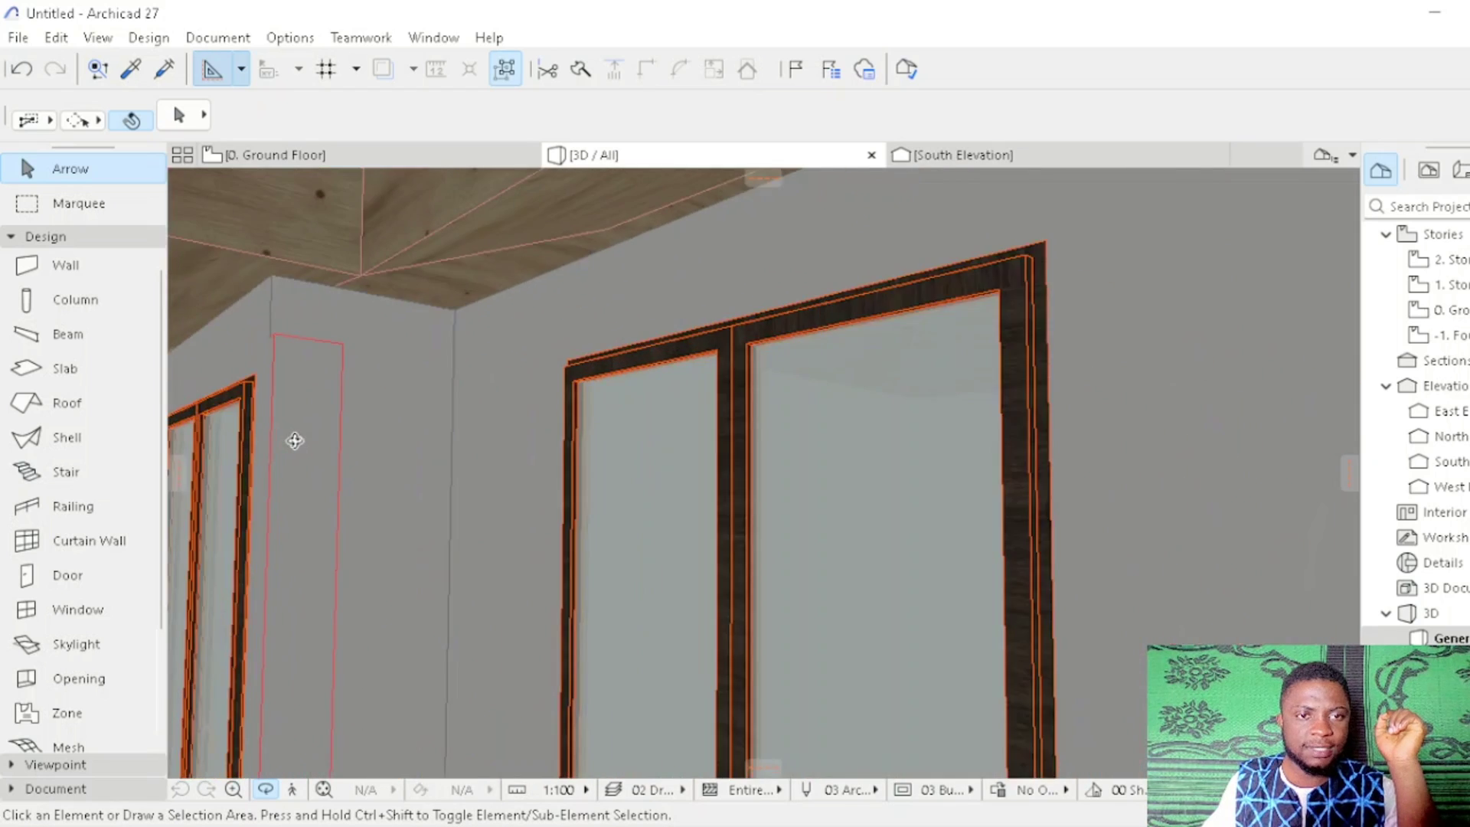
scroll(298, 441, down, 2)
scroll(310, 451, down, 2)
scroll(324, 451, down, 5)
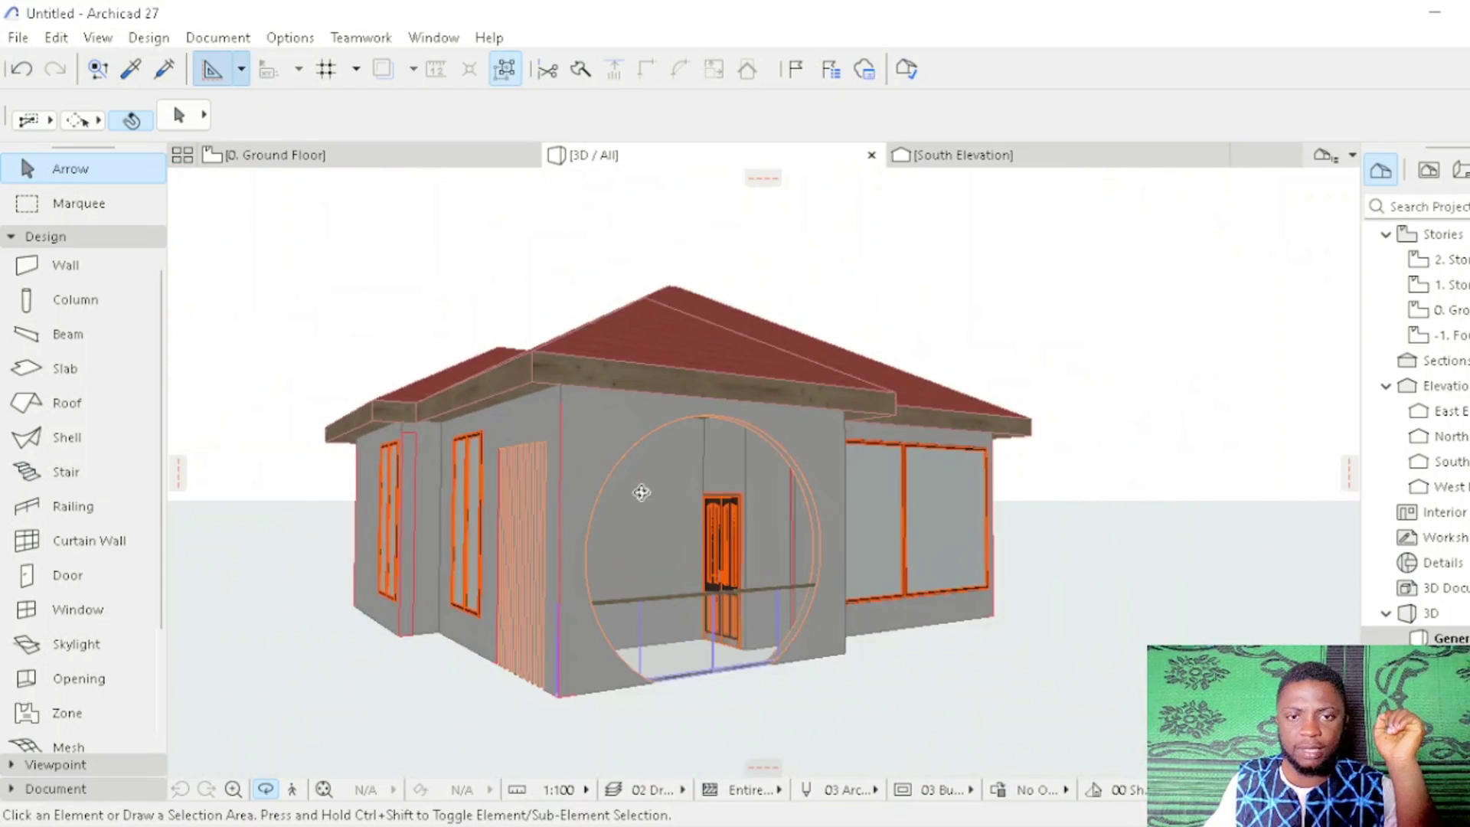
drag(323, 452, 384, 551)
drag(791, 530, 837, 516)
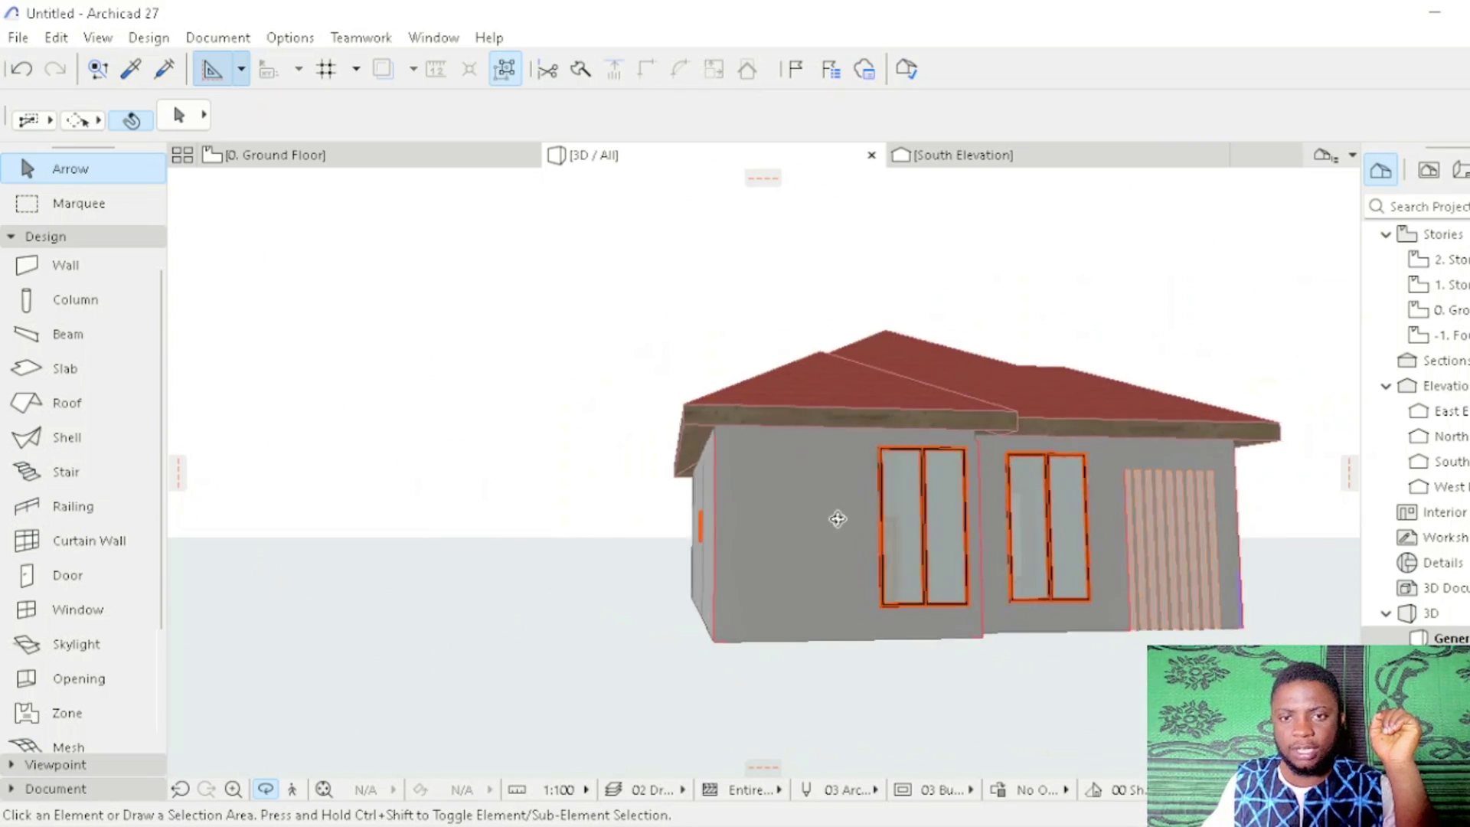
scroll(836, 515, up, 6)
scroll(818, 529, down, 5)
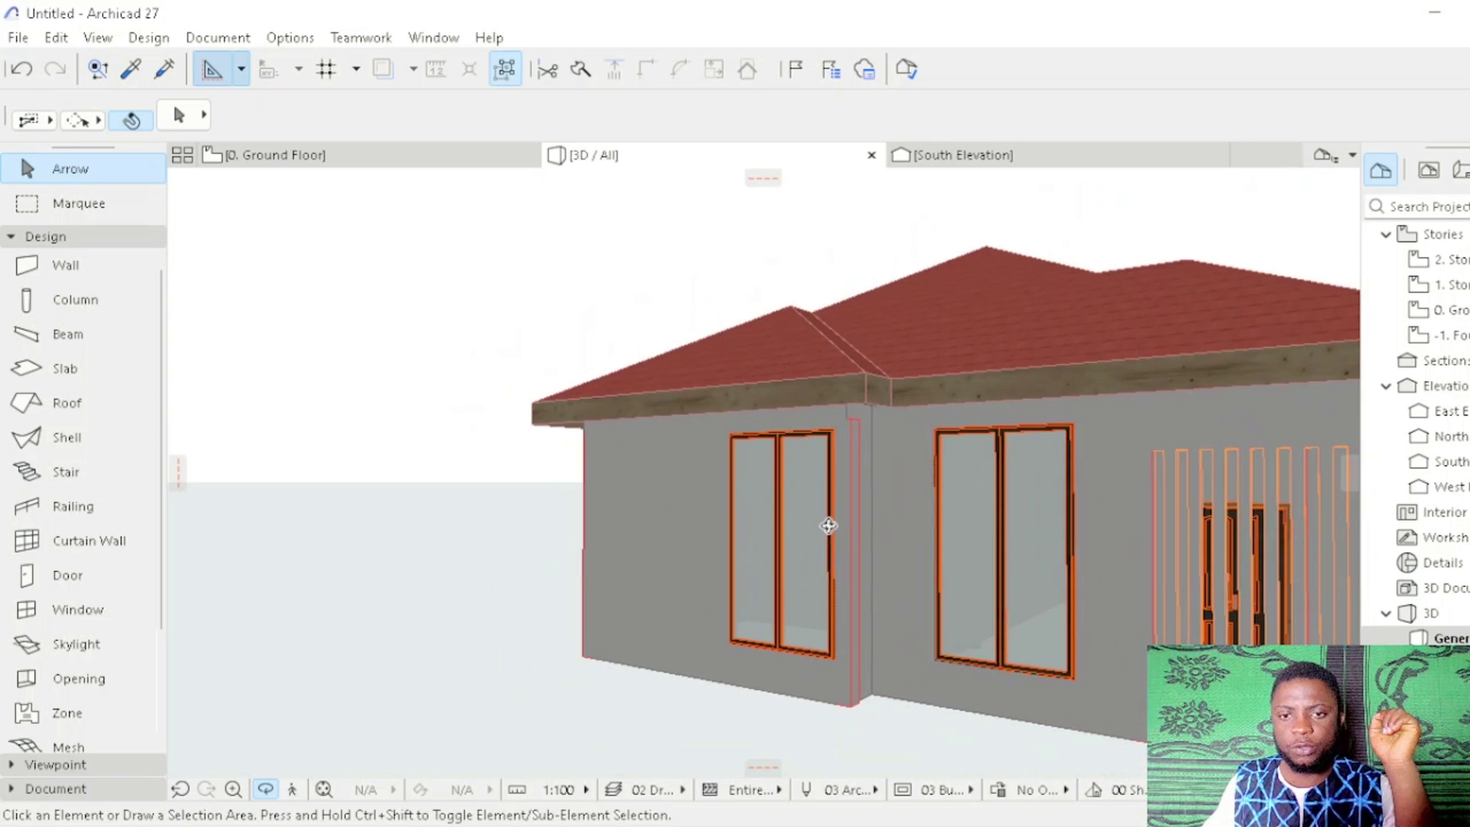
Step: Return to the Ground Floor plan and switch to the Foundation story
click(456, 158)
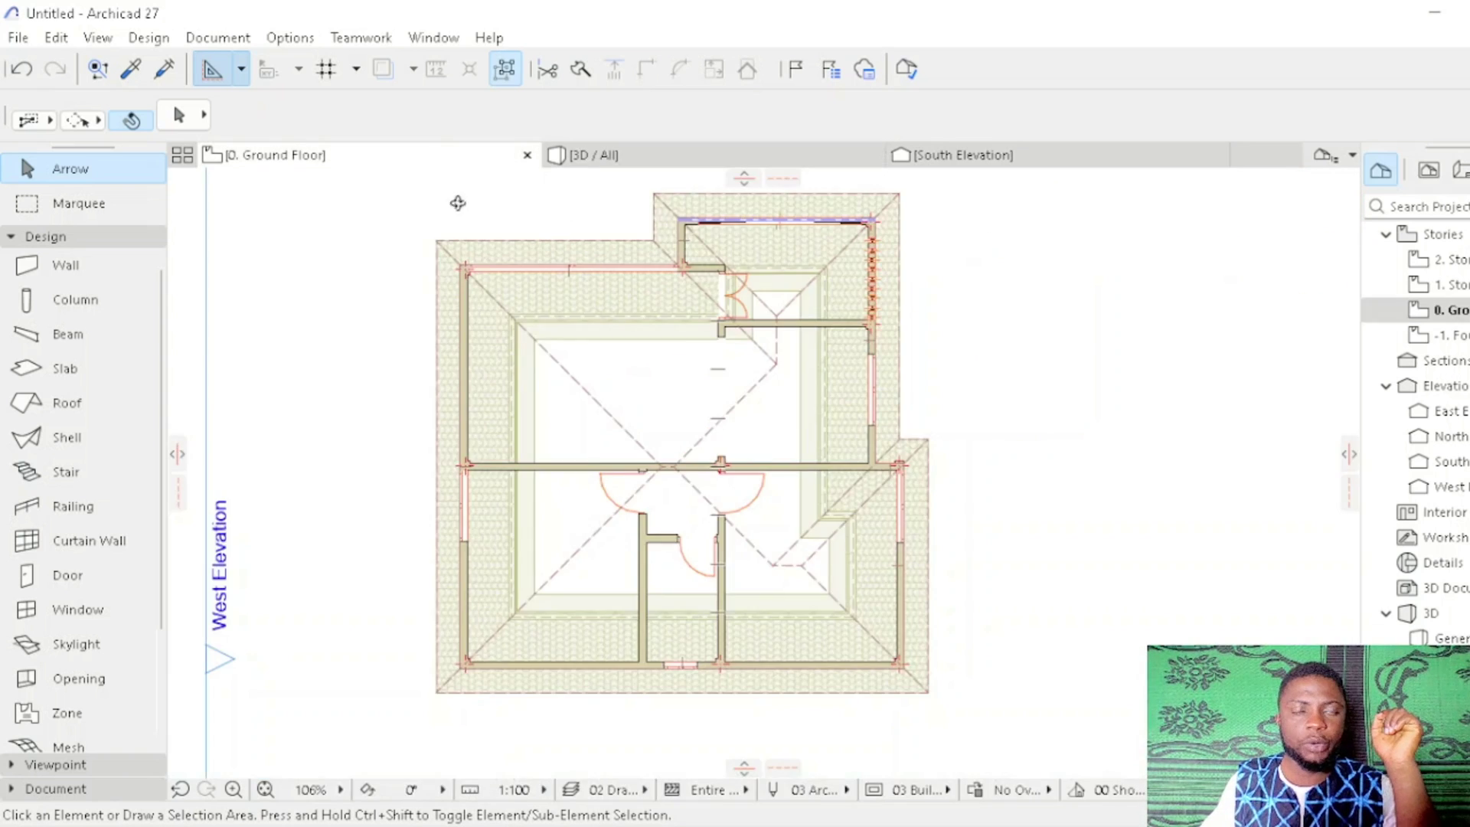
scroll(701, 479, up, 3)
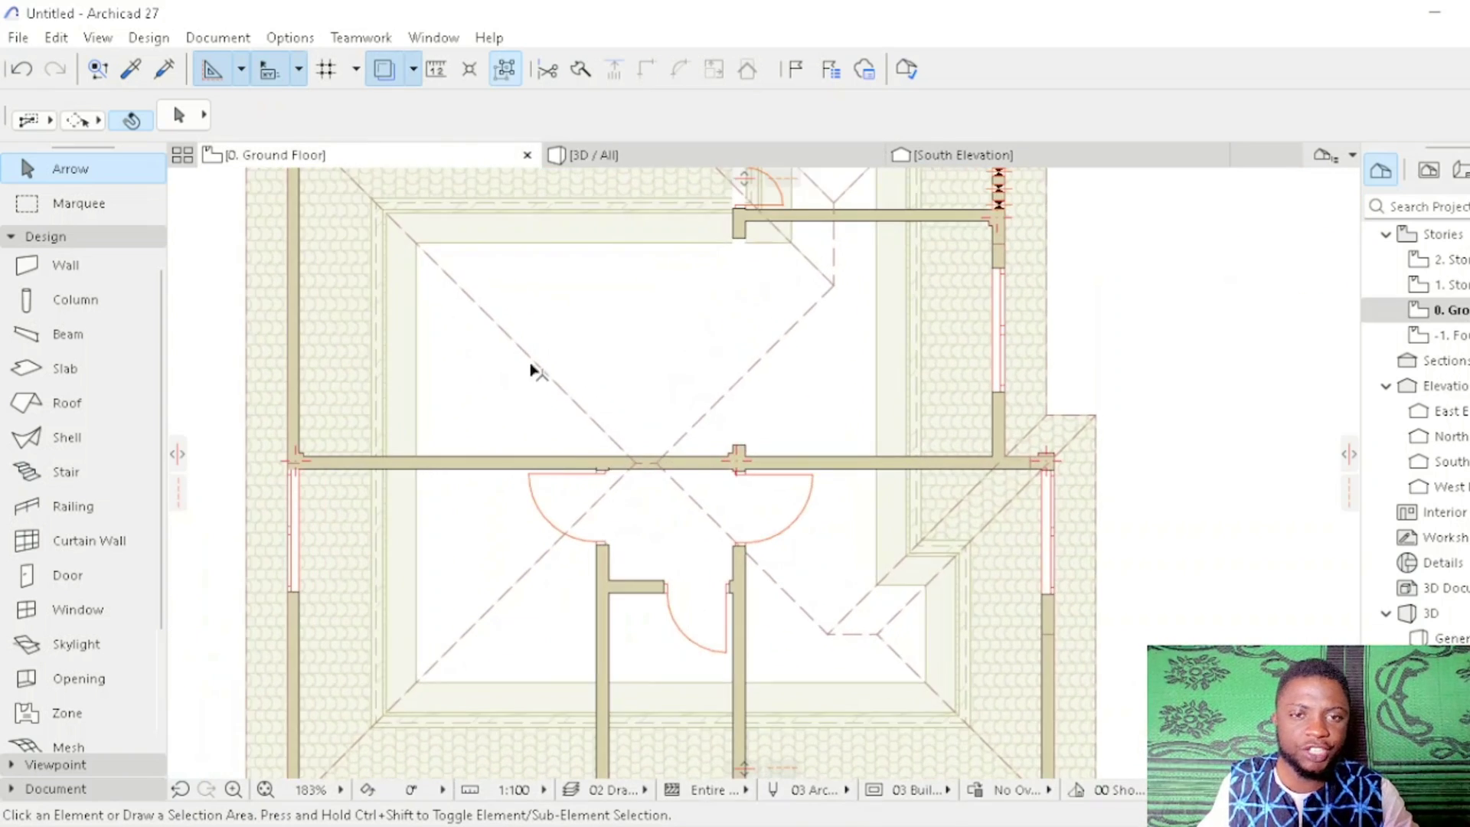
scroll(475, 314, down, 3)
right_click(306, 151)
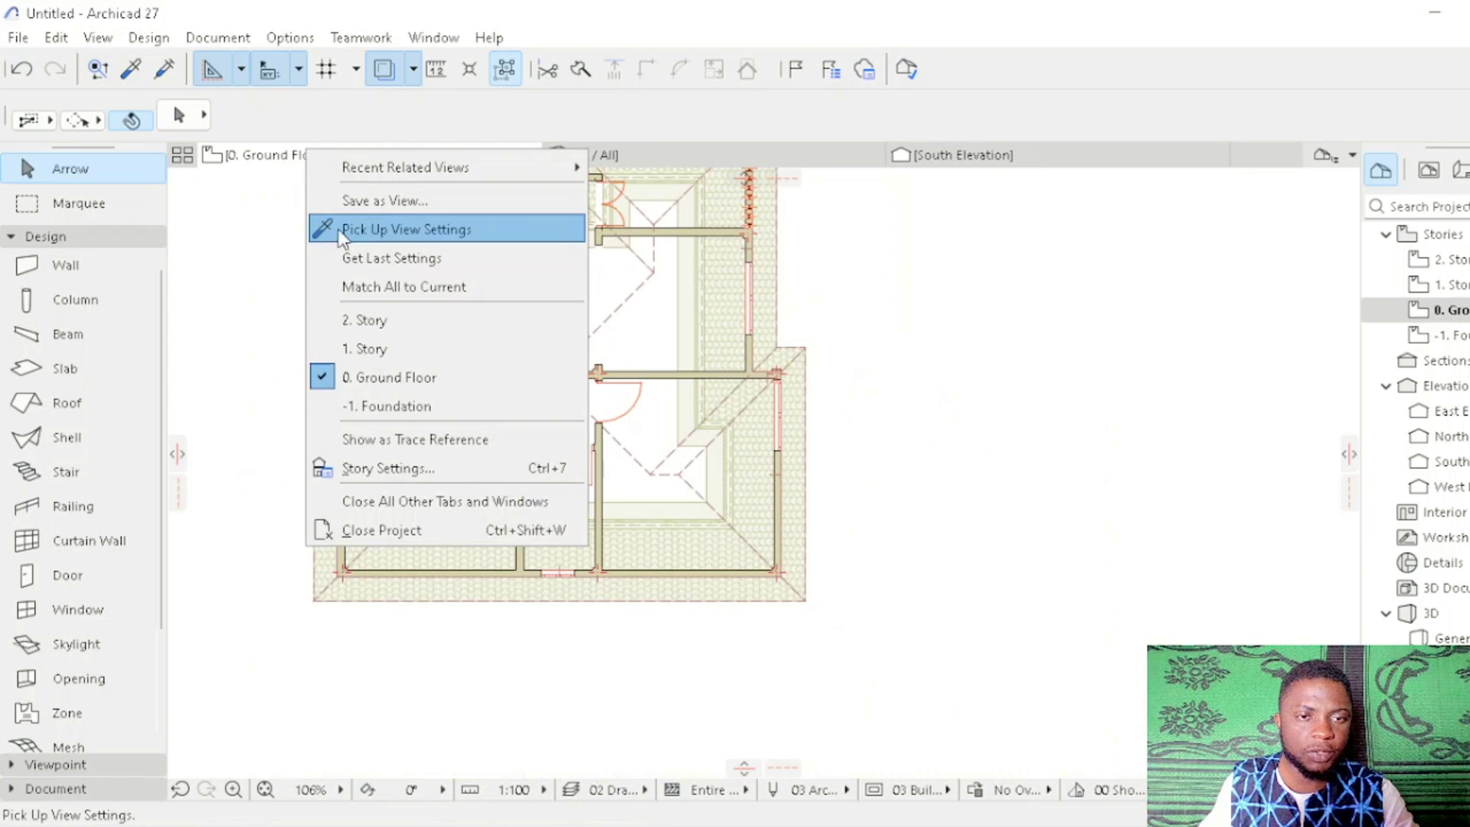
click(399, 406)
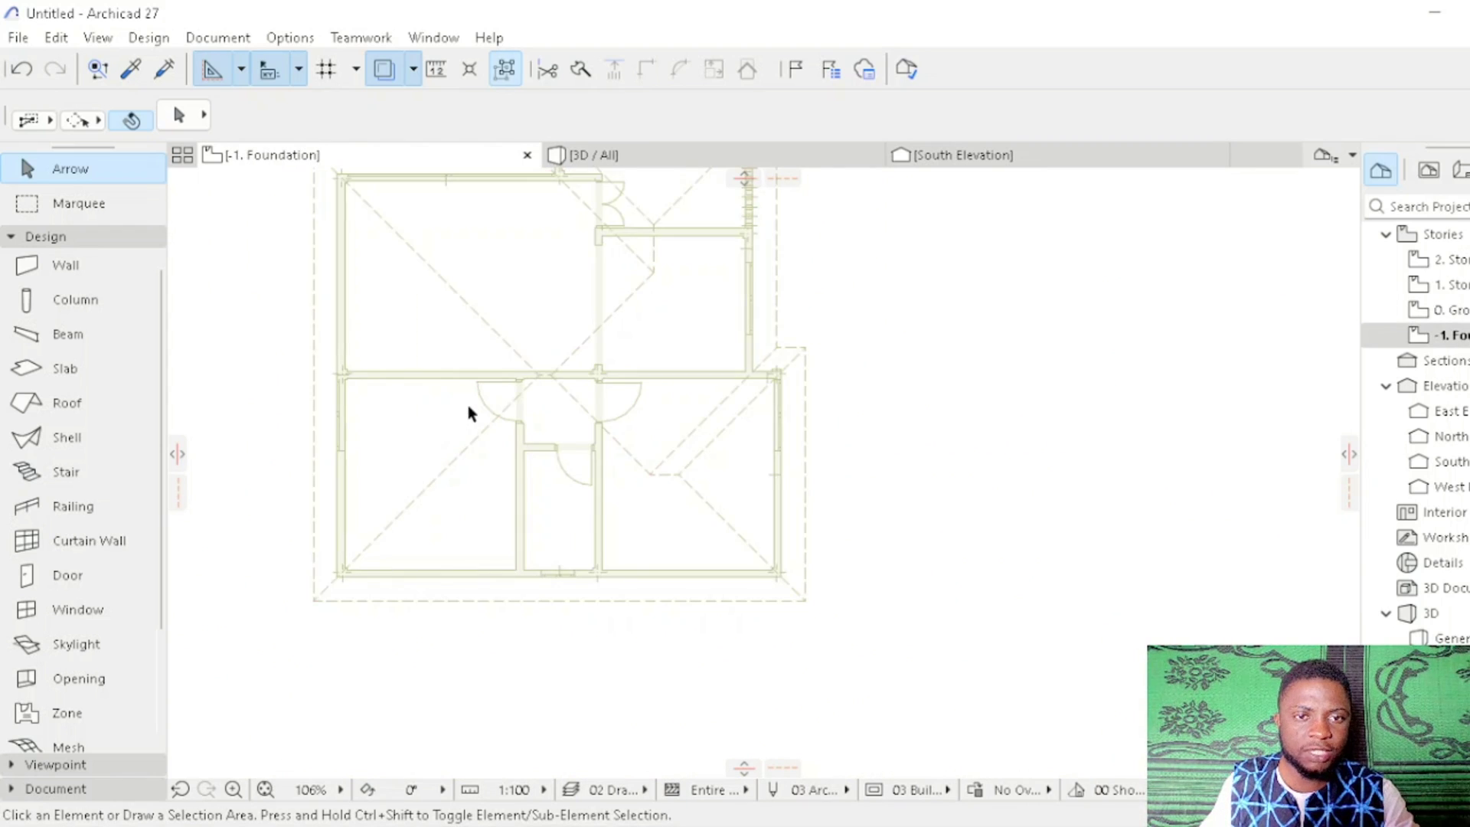
middle_drag(470, 411, 545, 473)
scroll(589, 346, up, 4)
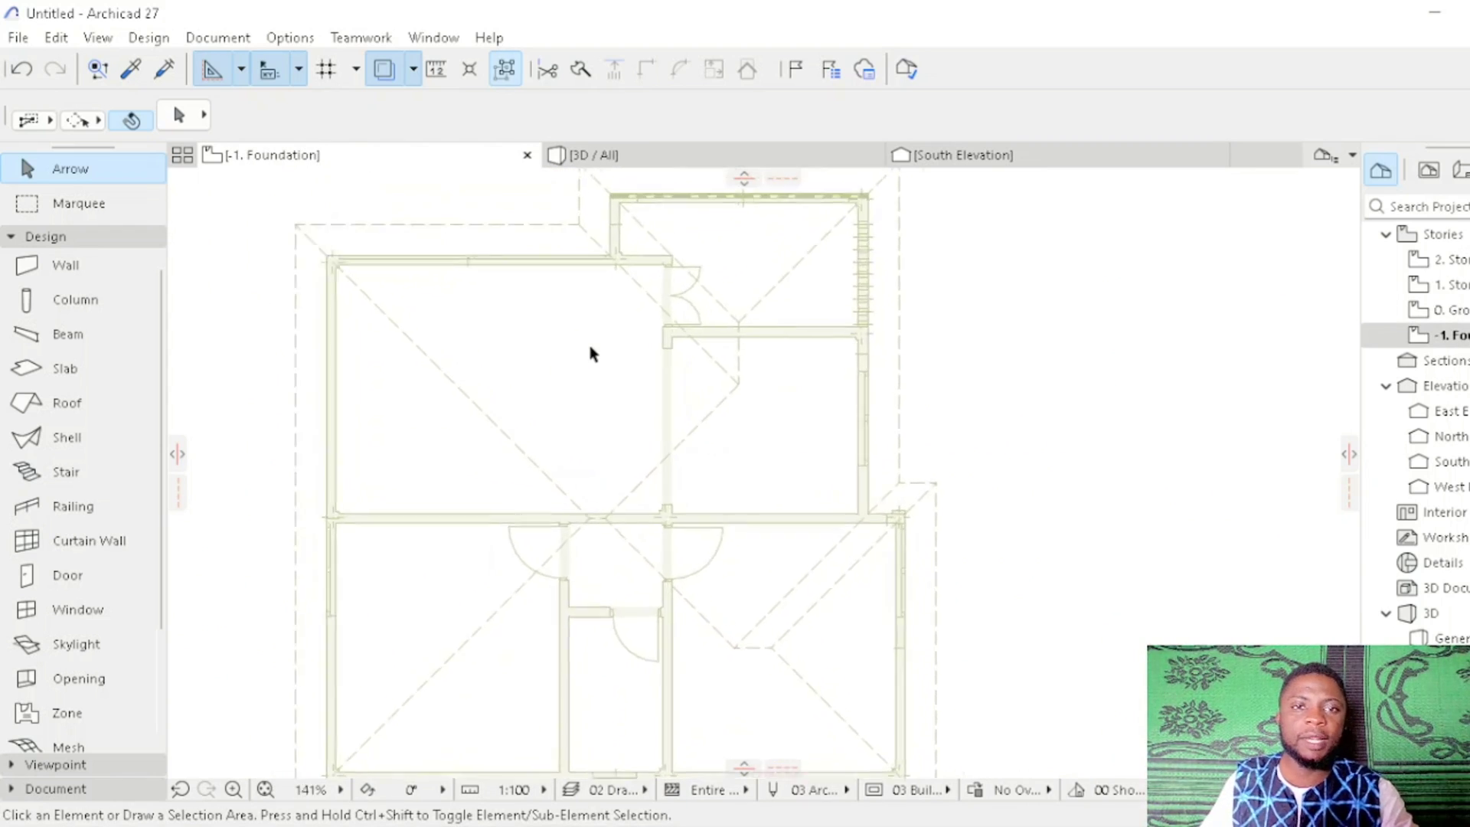
middle_drag(555, 325, 582, 356)
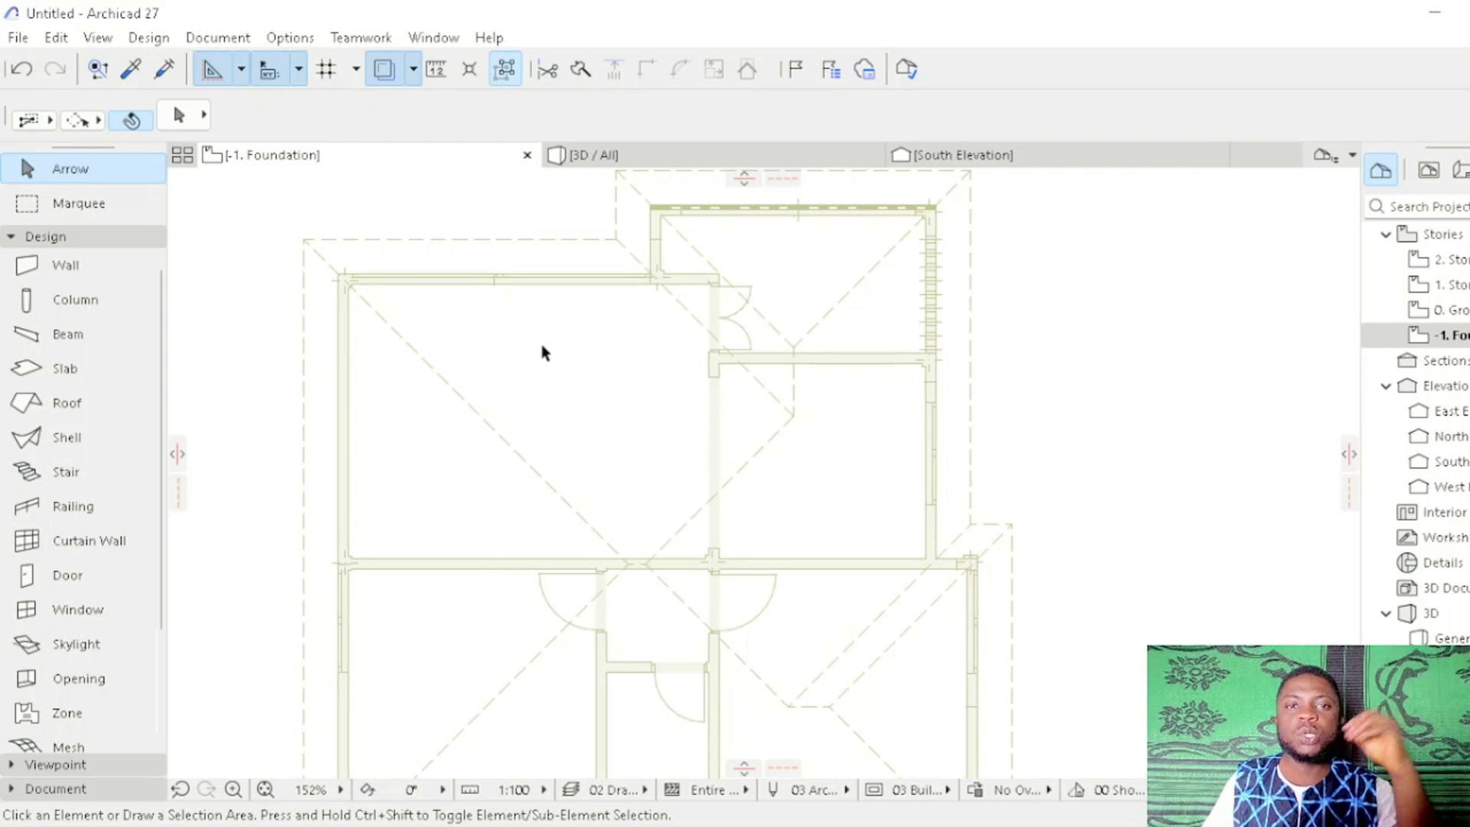
scroll(706, 256, up, 2)
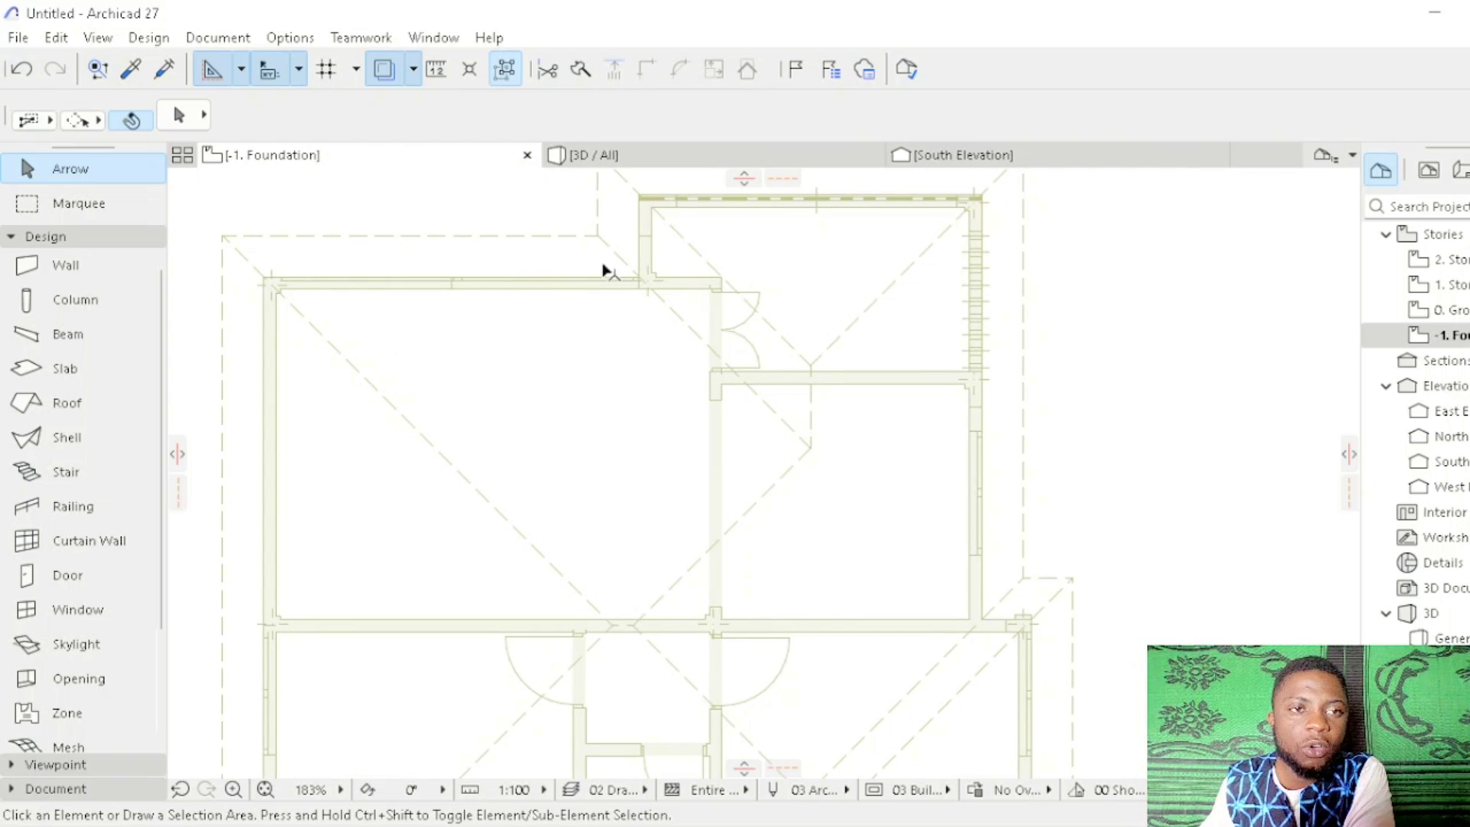
scroll(636, 325, down, 2)
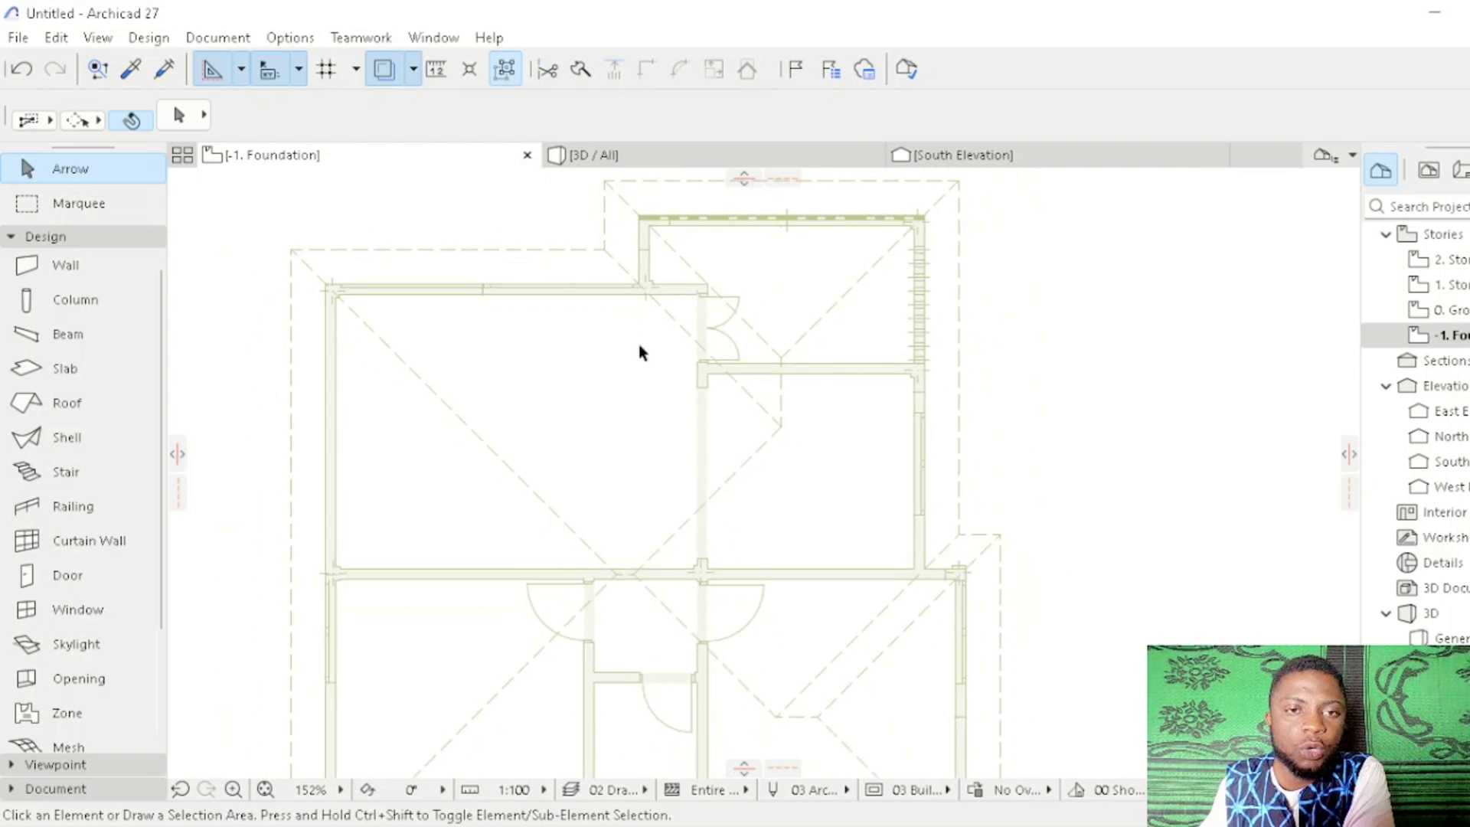
middle_drag(627, 363, 636, 337)
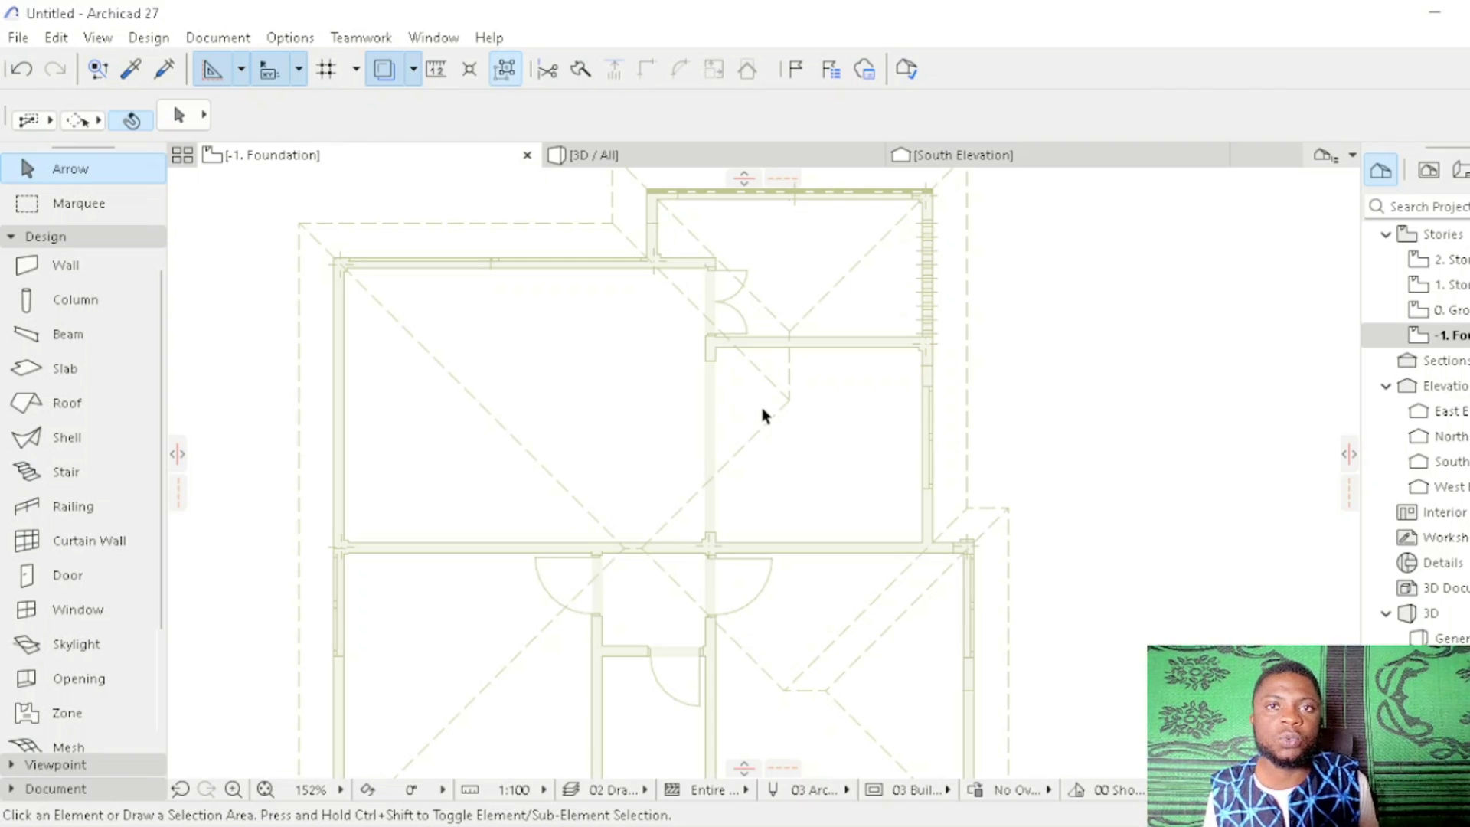
scroll(673, 406, down, 3)
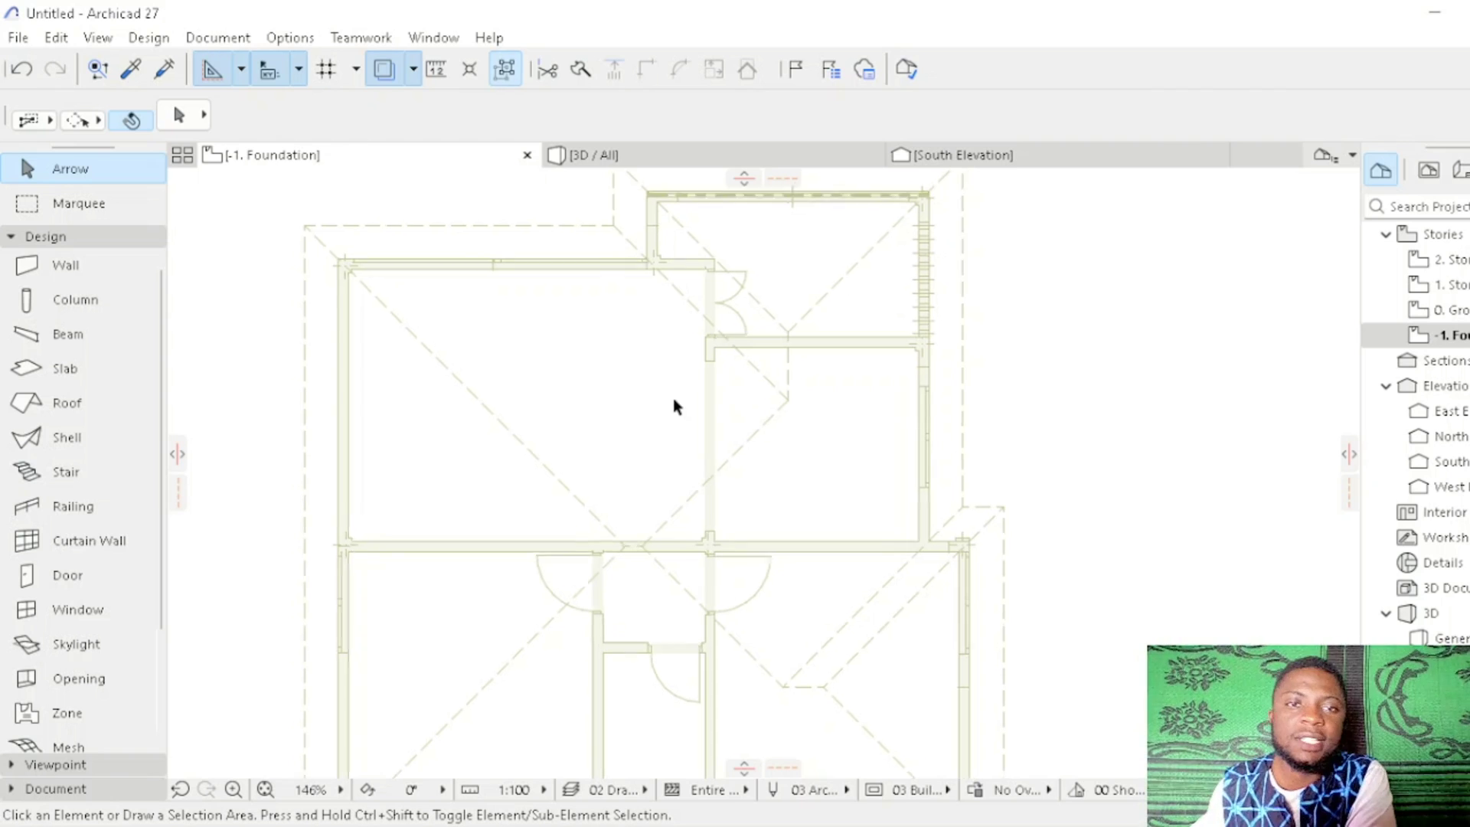
scroll(623, 435, up, 4)
scroll(605, 451, down, 1)
scroll(596, 461, down, 2)
middle_drag(595, 461, 600, 418)
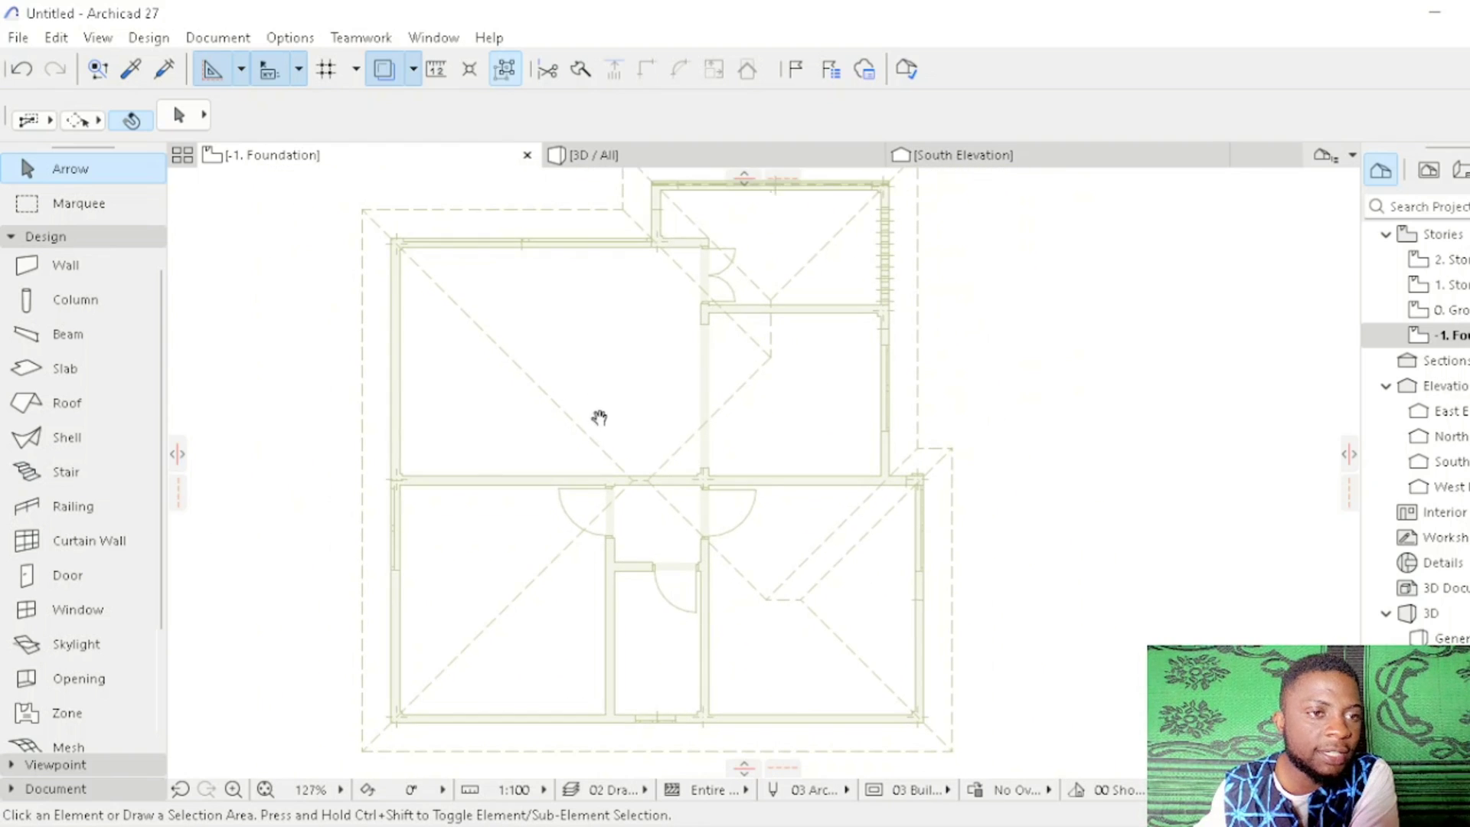
Step: Set the default beam cross-section to 0.30 high and 0.20 wide
double_click(66, 337)
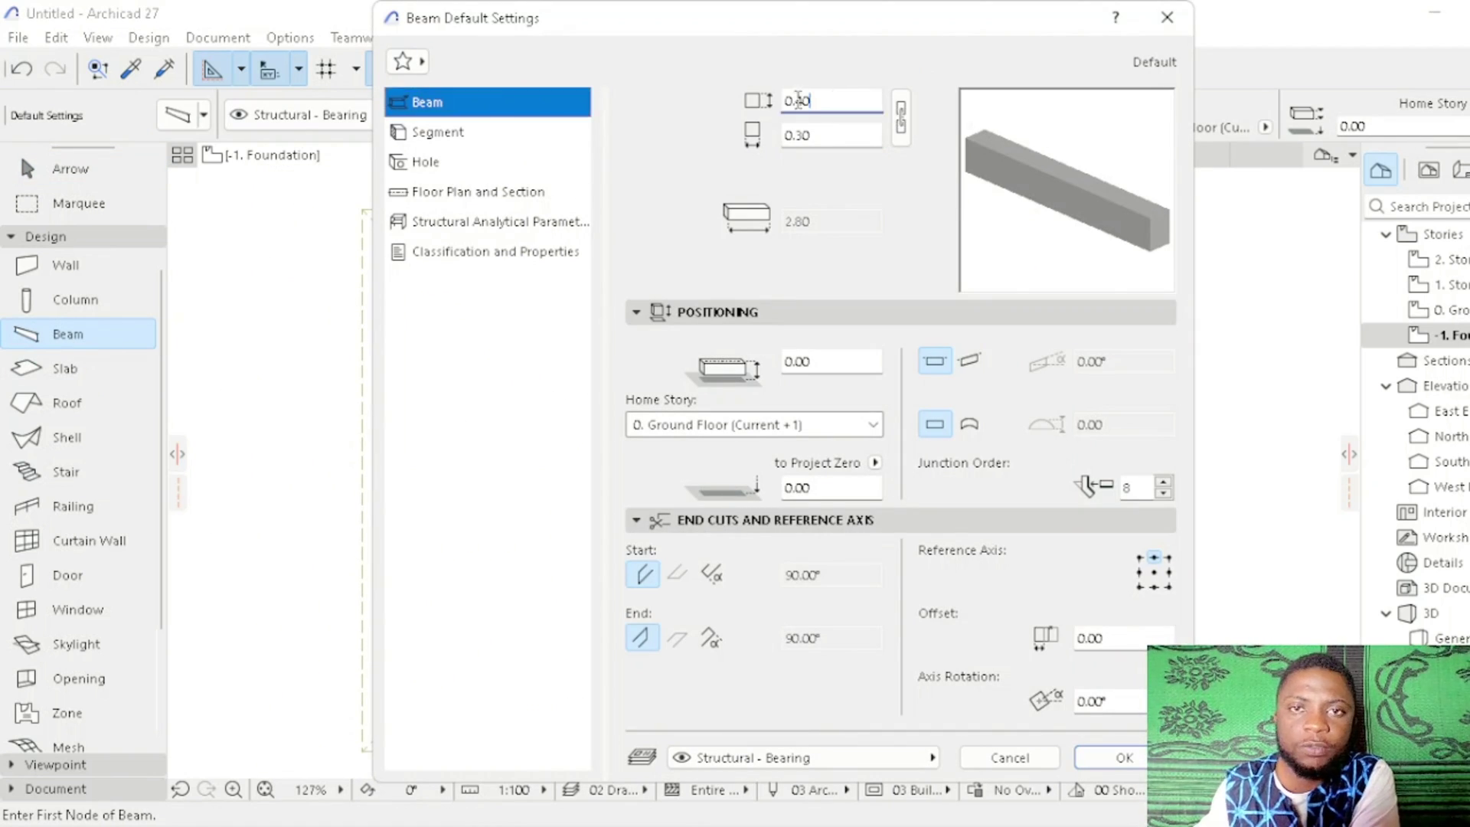
text(0.2)
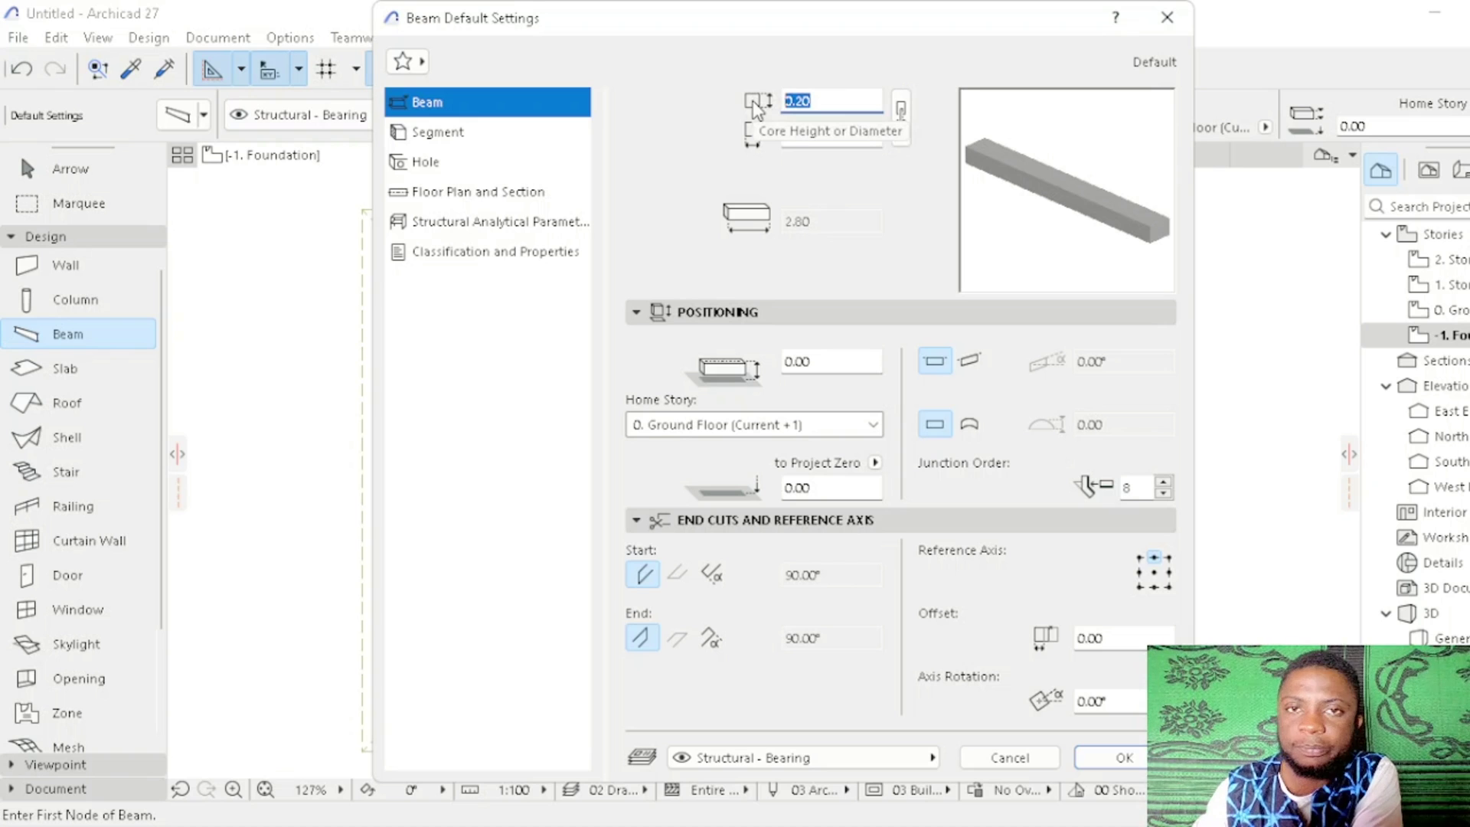
key(Tab)
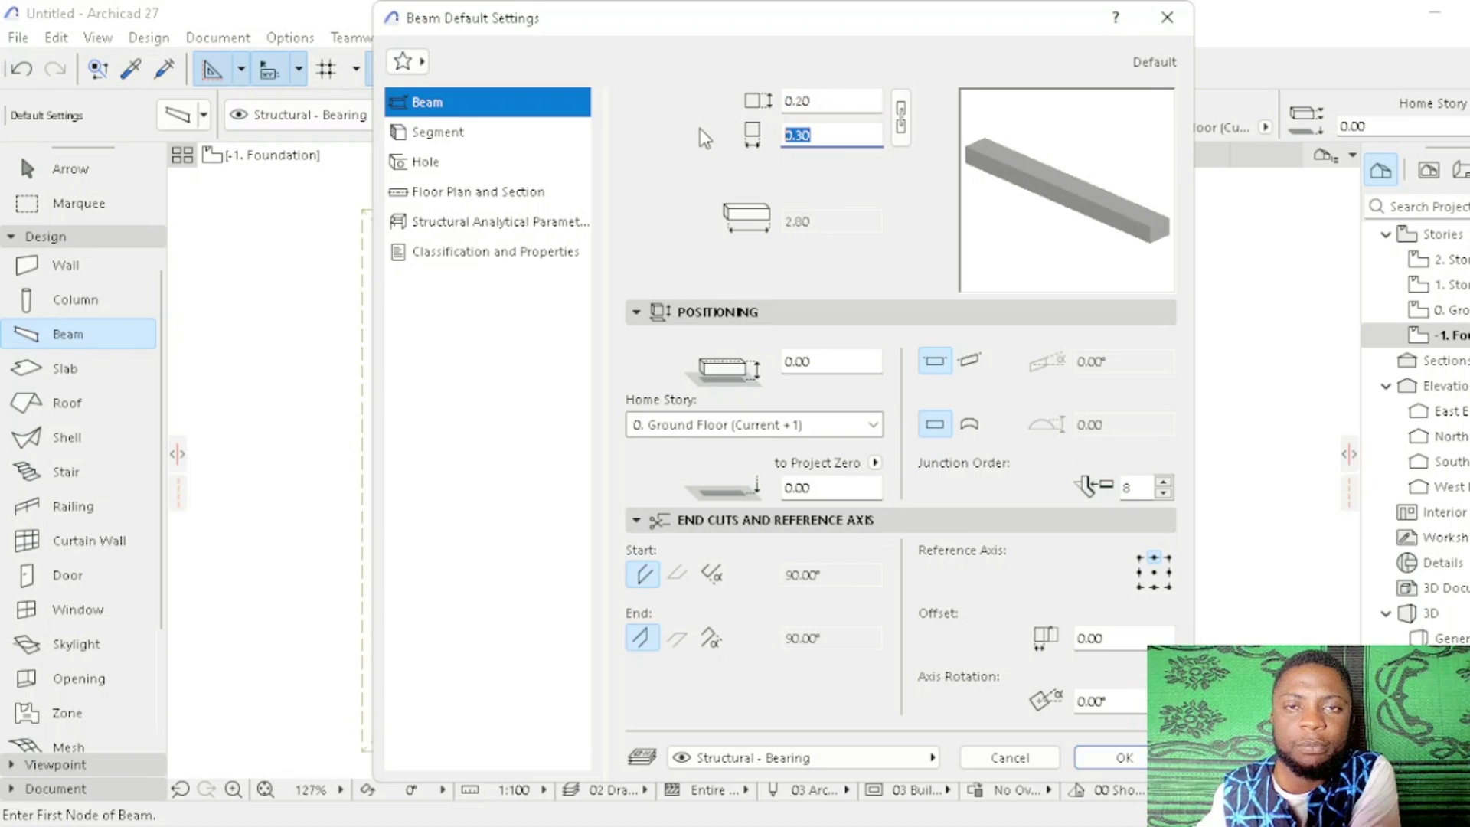
text(0.20)
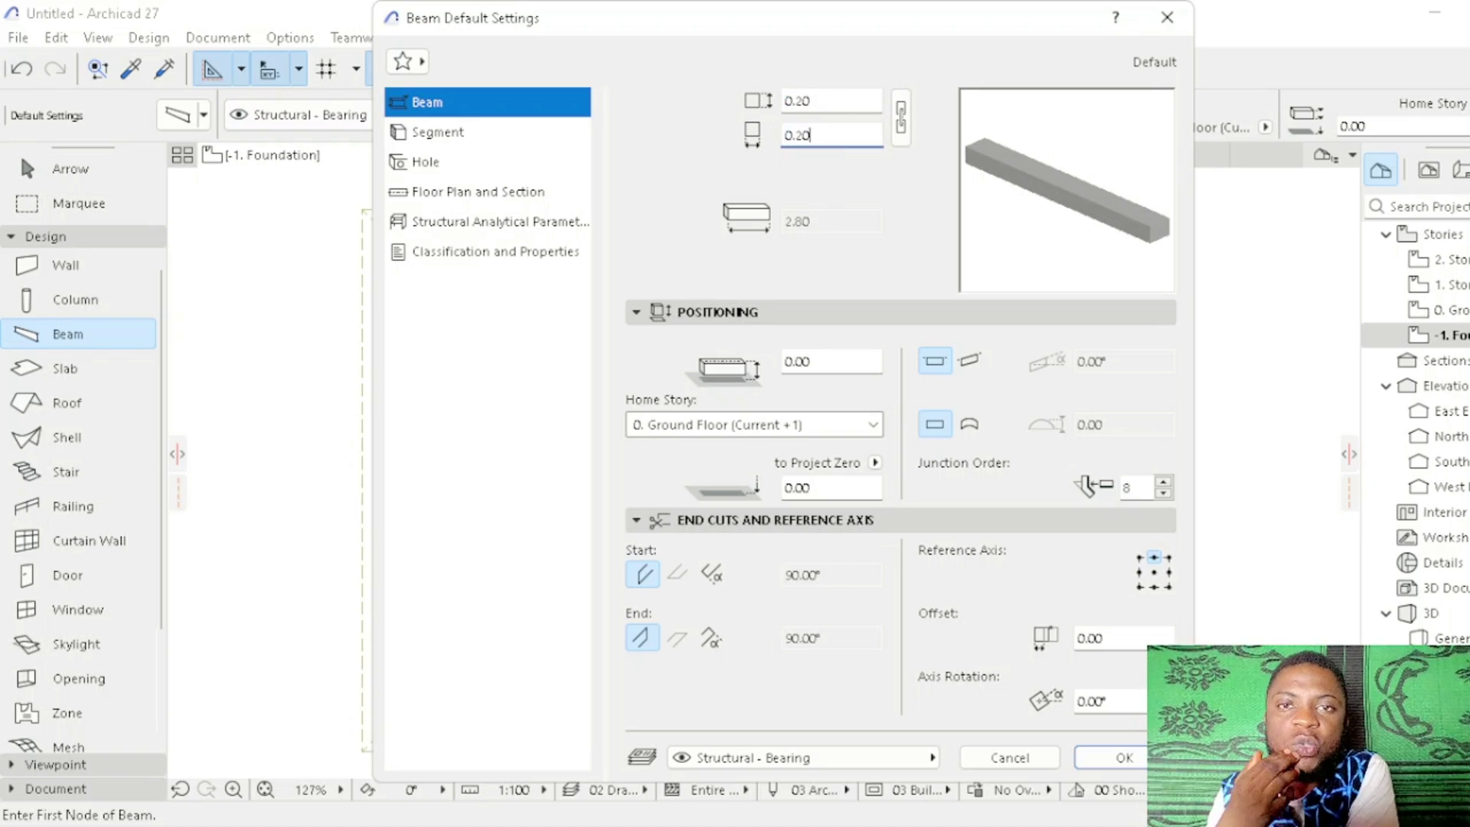
click(825, 107)
text(0.)
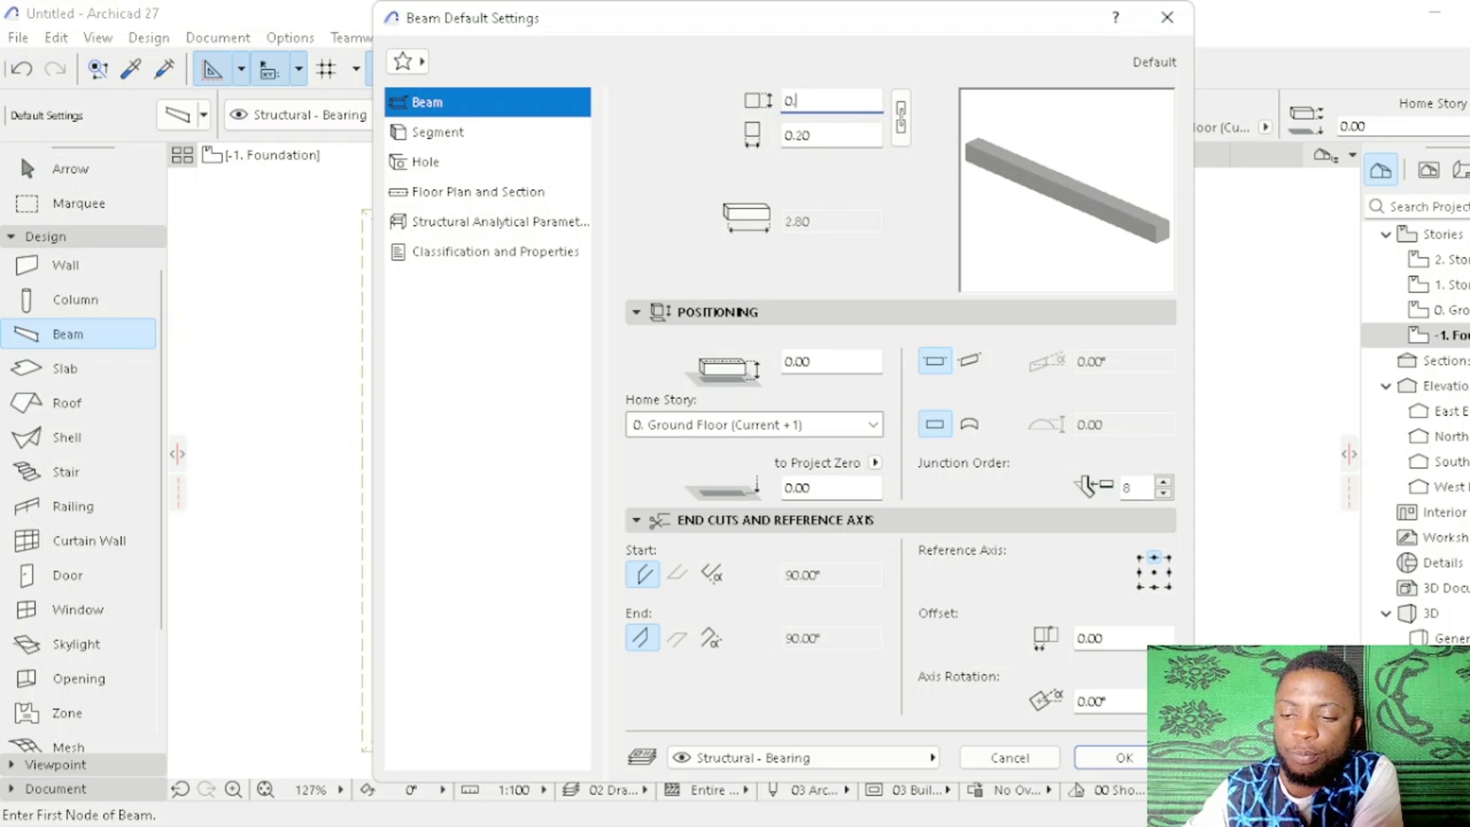
text(30)
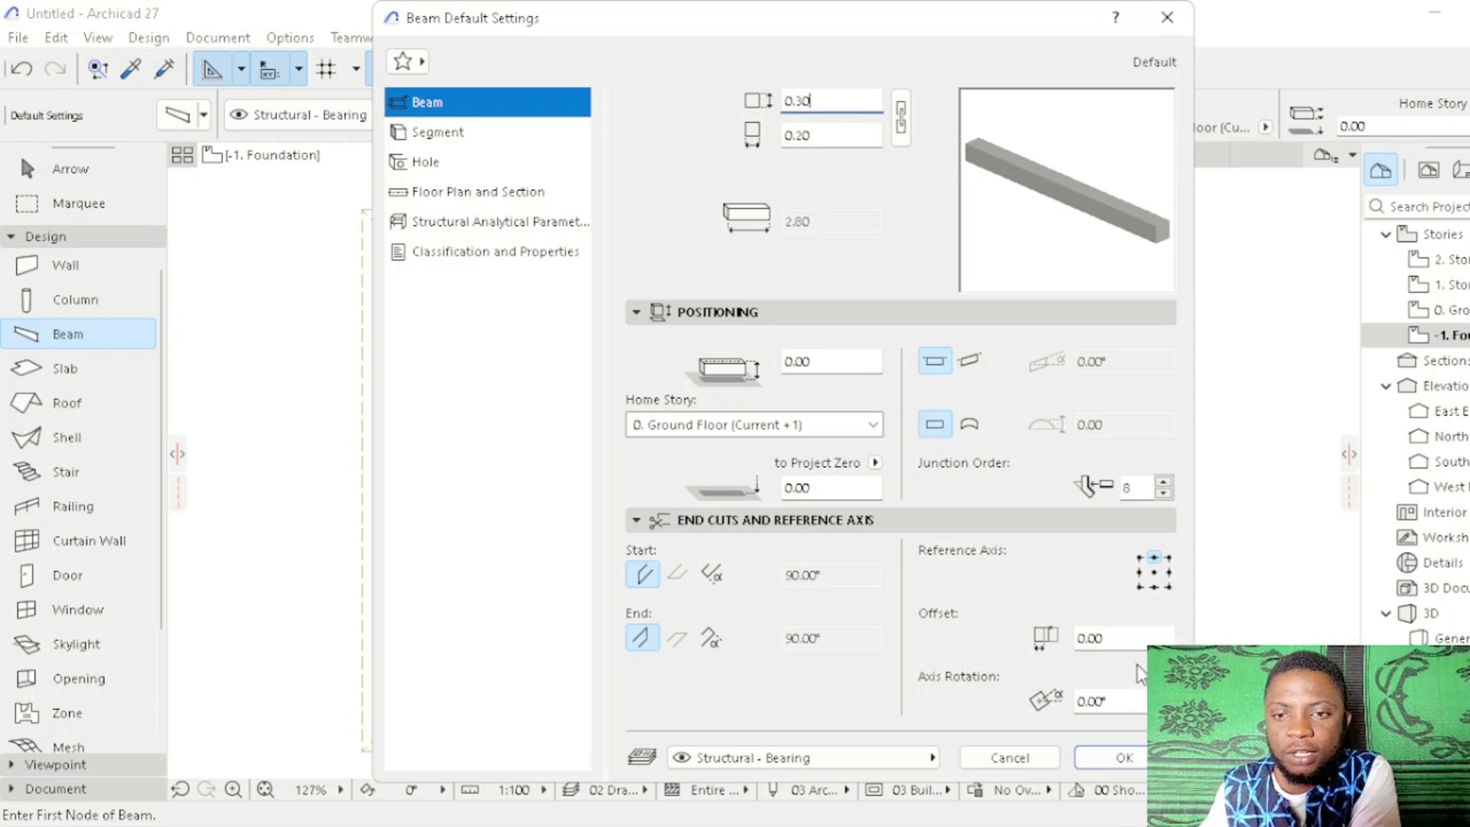
click(1126, 755)
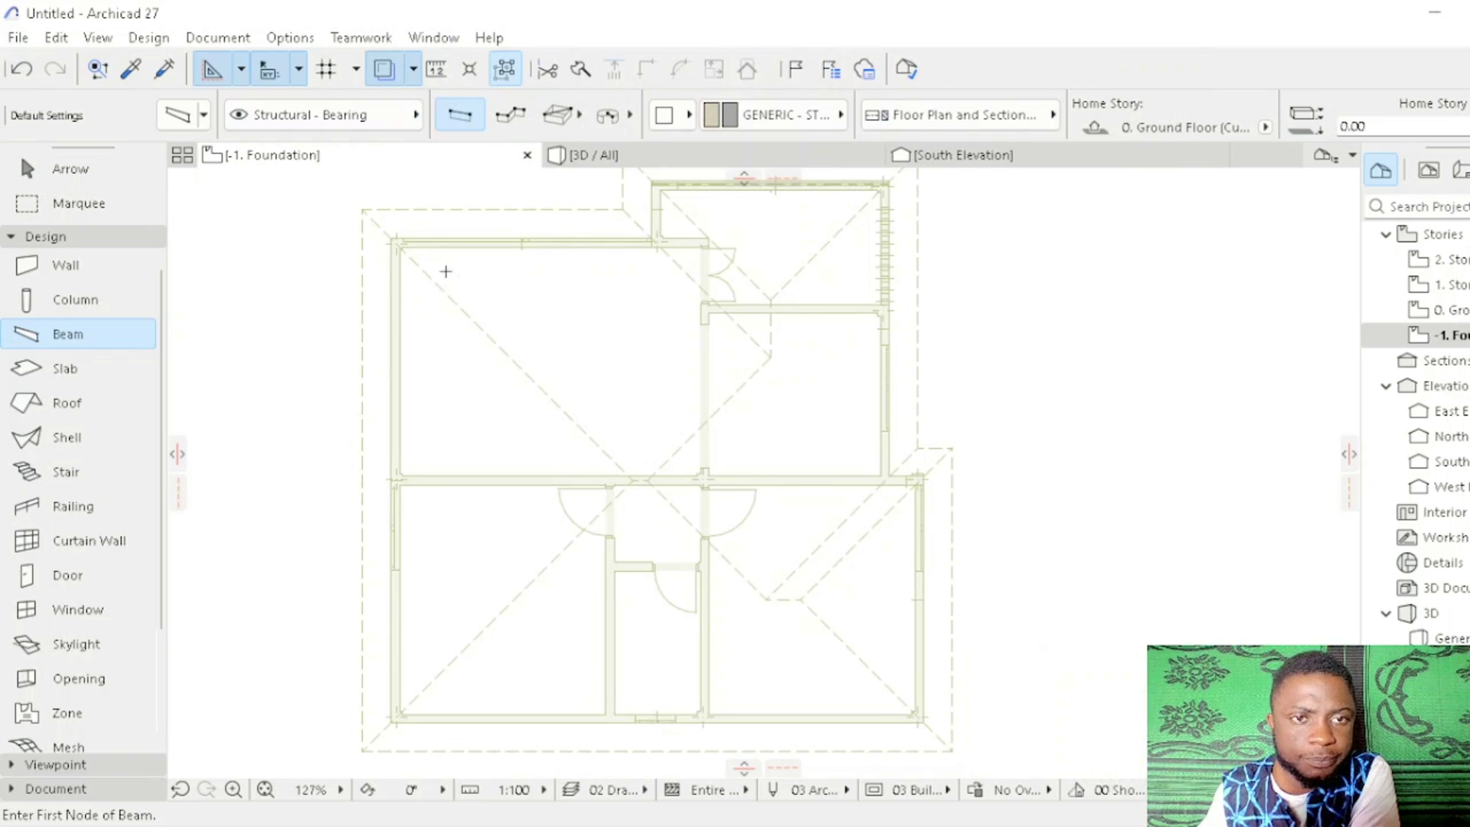
Step: Draw a beam along the upper-left outer wall from the building's upper-left corner to the porch wall junction
scroll(446, 271, up, 5)
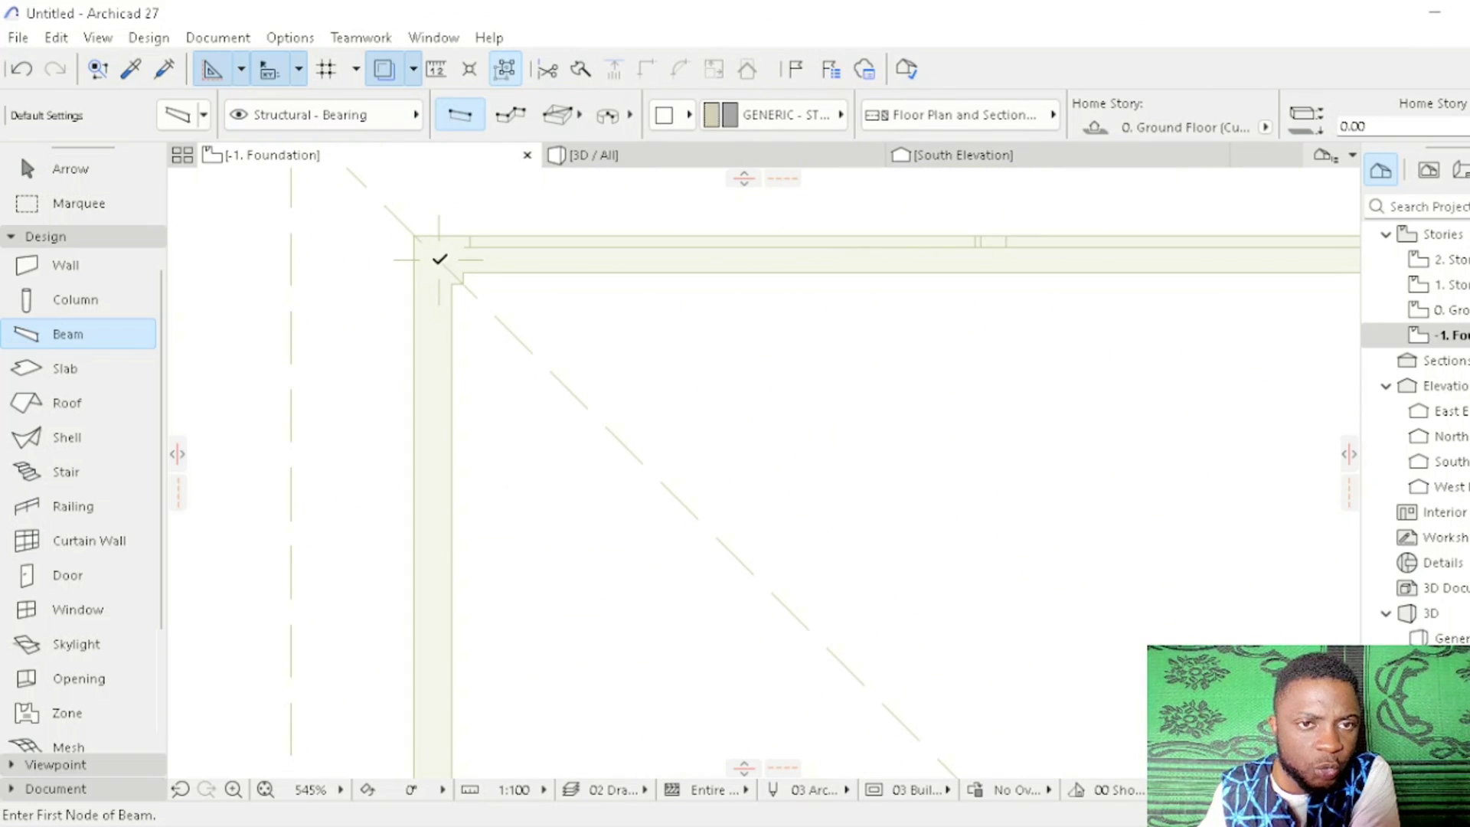
click(438, 260)
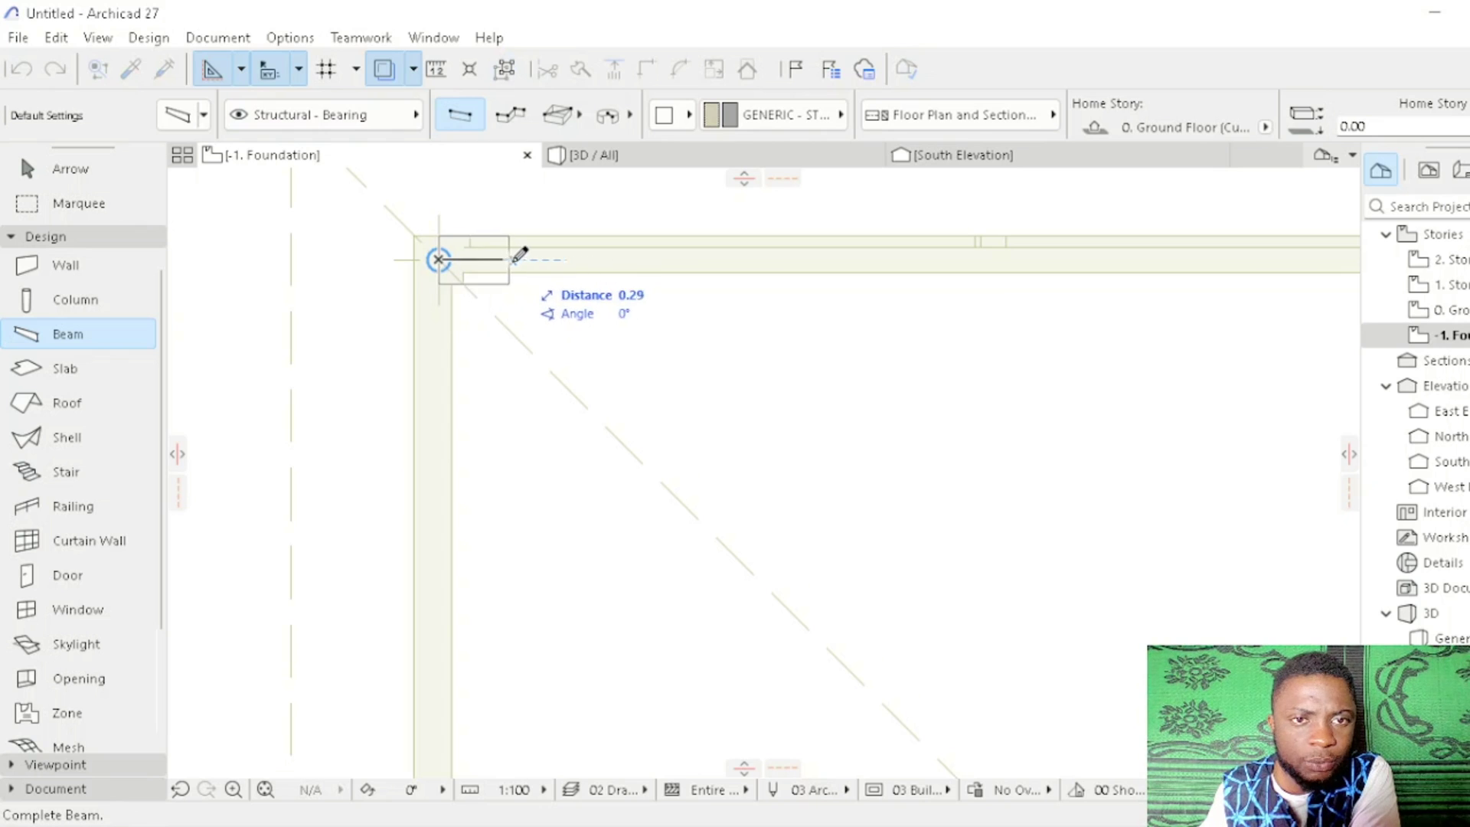
scroll(793, 273, down, 3)
scroll(692, 394, down, 3)
scroll(827, 361, up, 5)
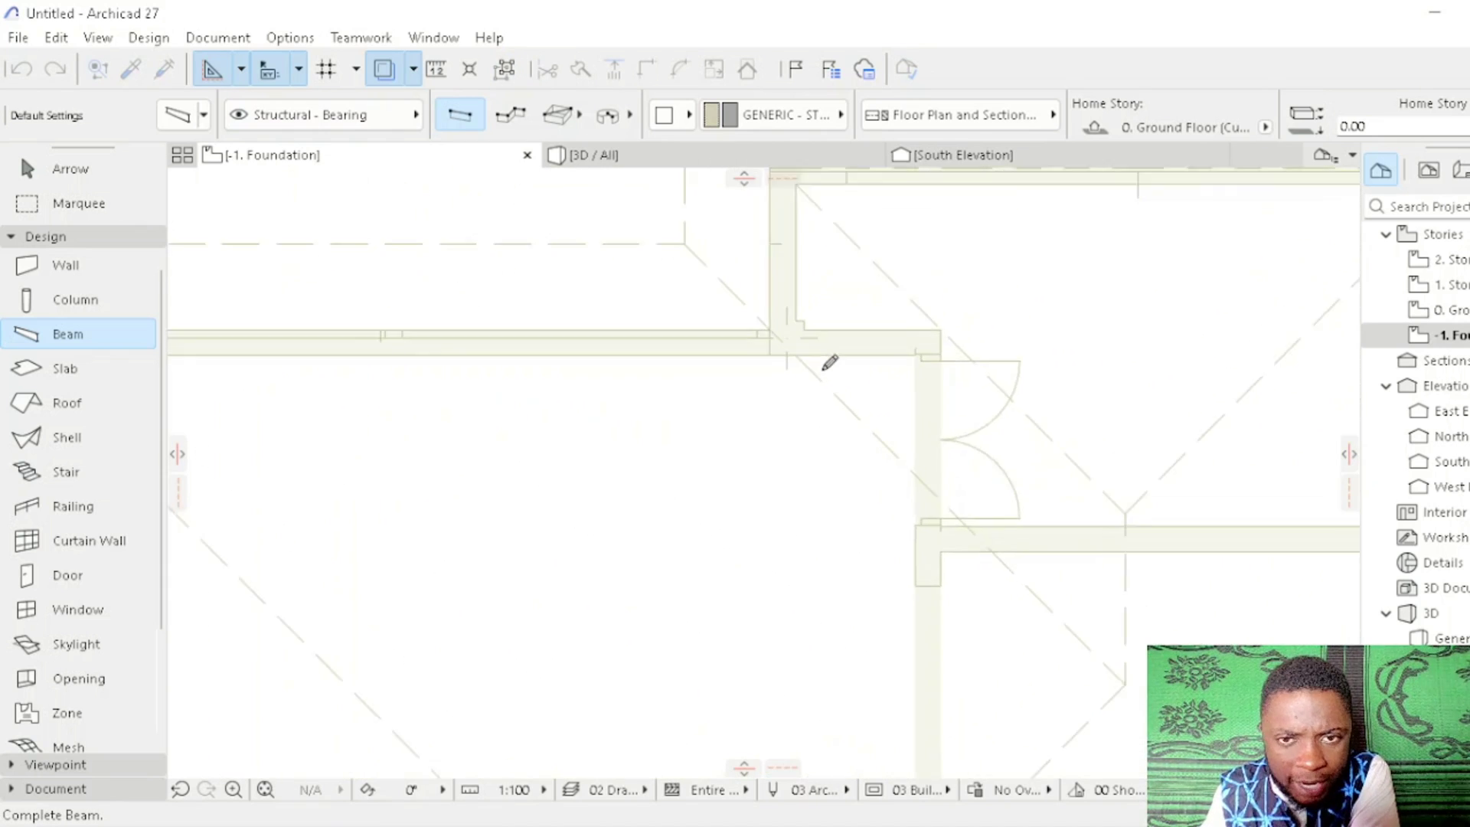
click(779, 323)
click(777, 323)
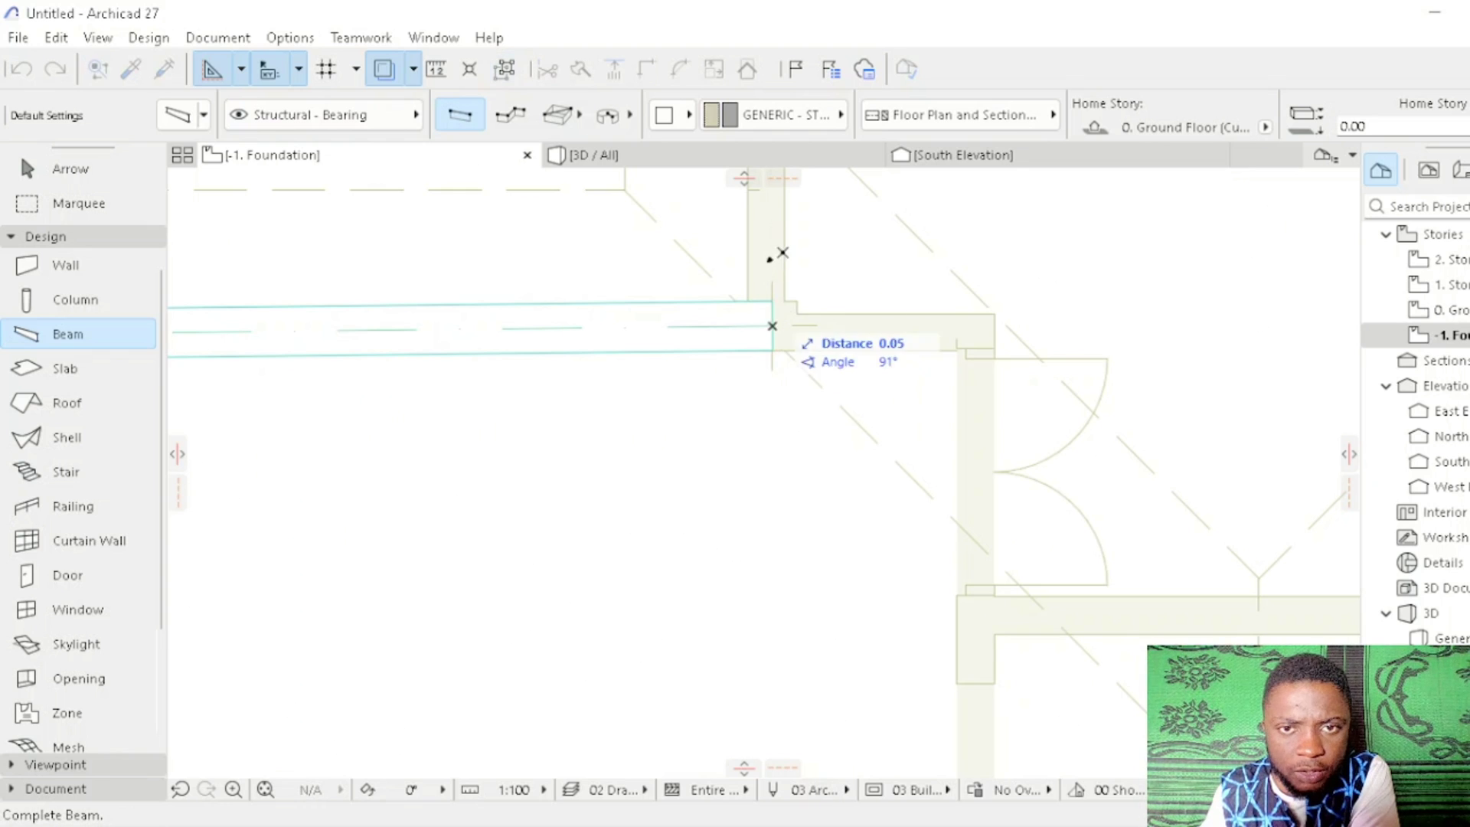
Step: Continue the beams up the porch's left wall and along its upper edge to the upper-right corner
middle_drag(774, 213, 774, 591)
scroll(774, 499, up, 2)
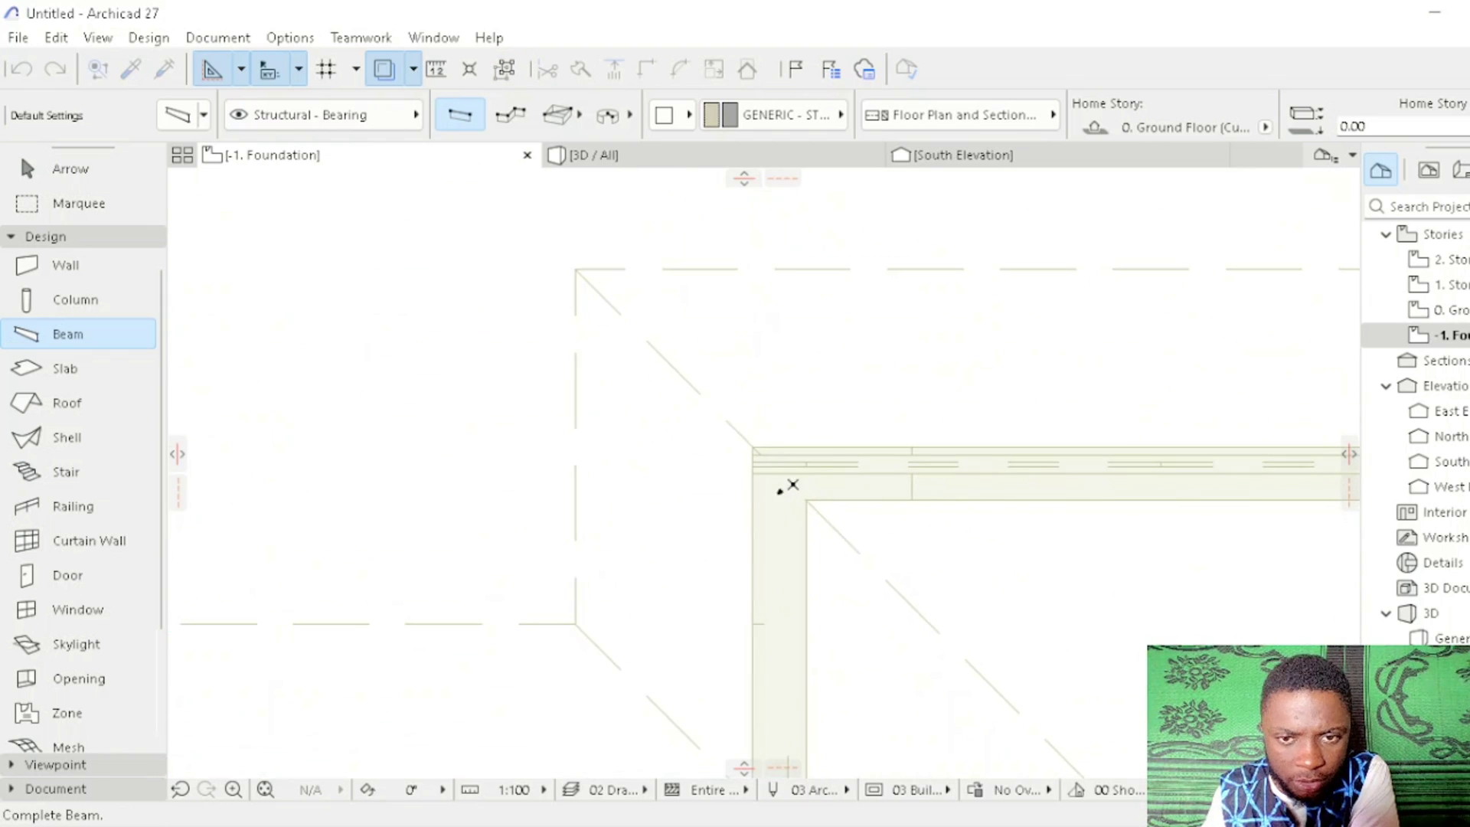
scroll(793, 463, down, 3)
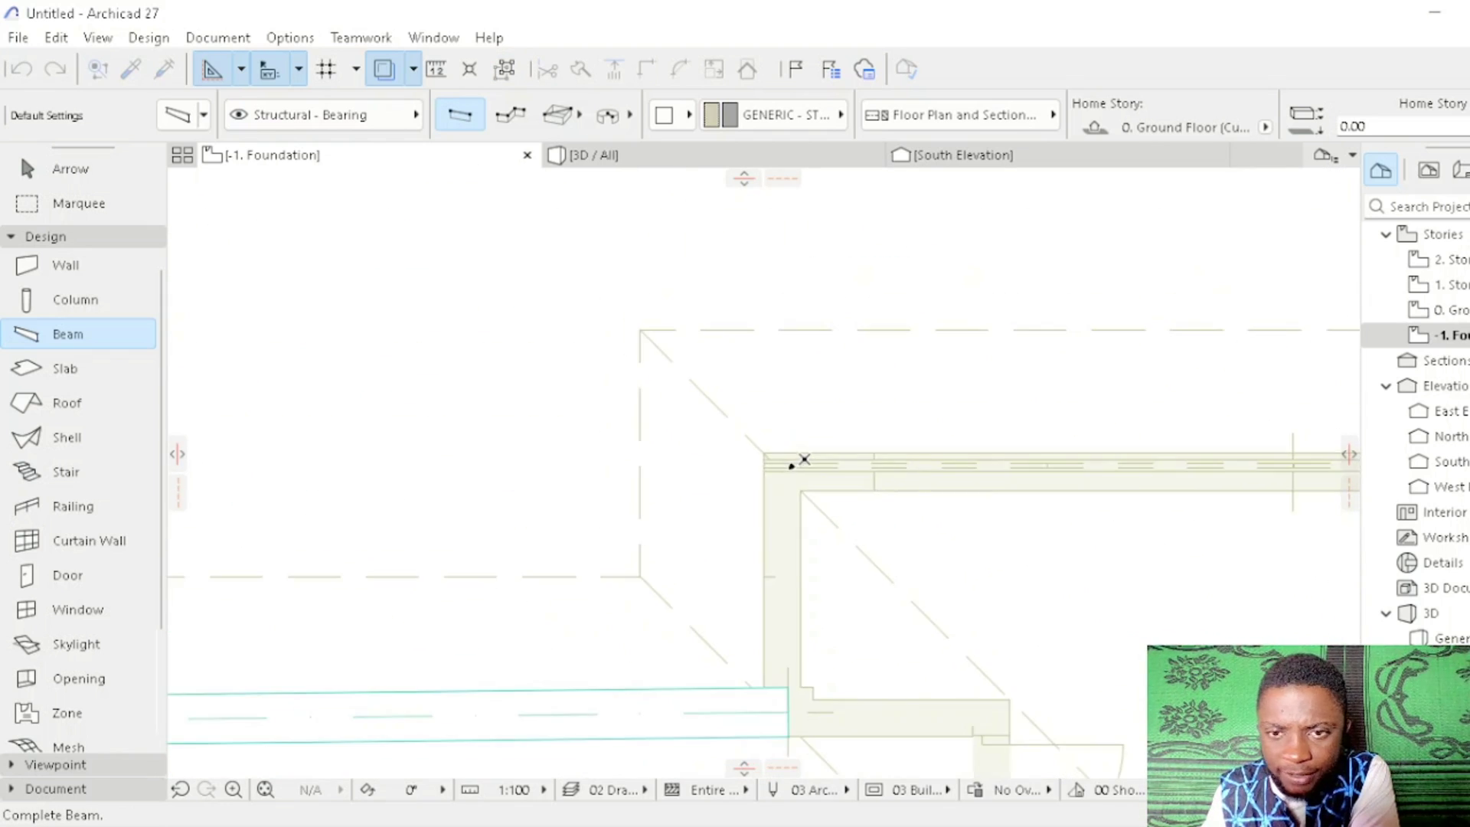
scroll(1176, 483, up, 2)
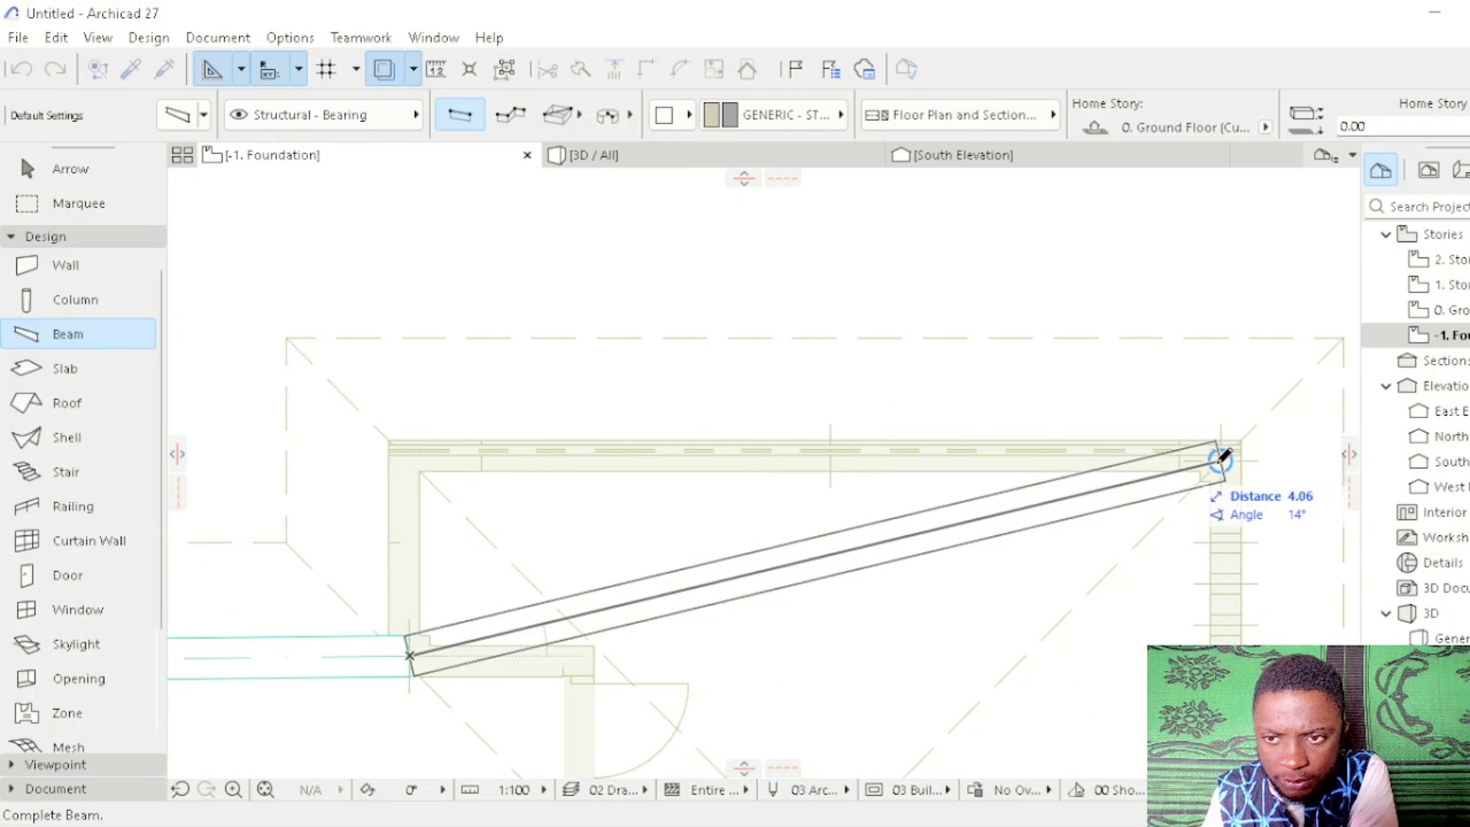
click(410, 458)
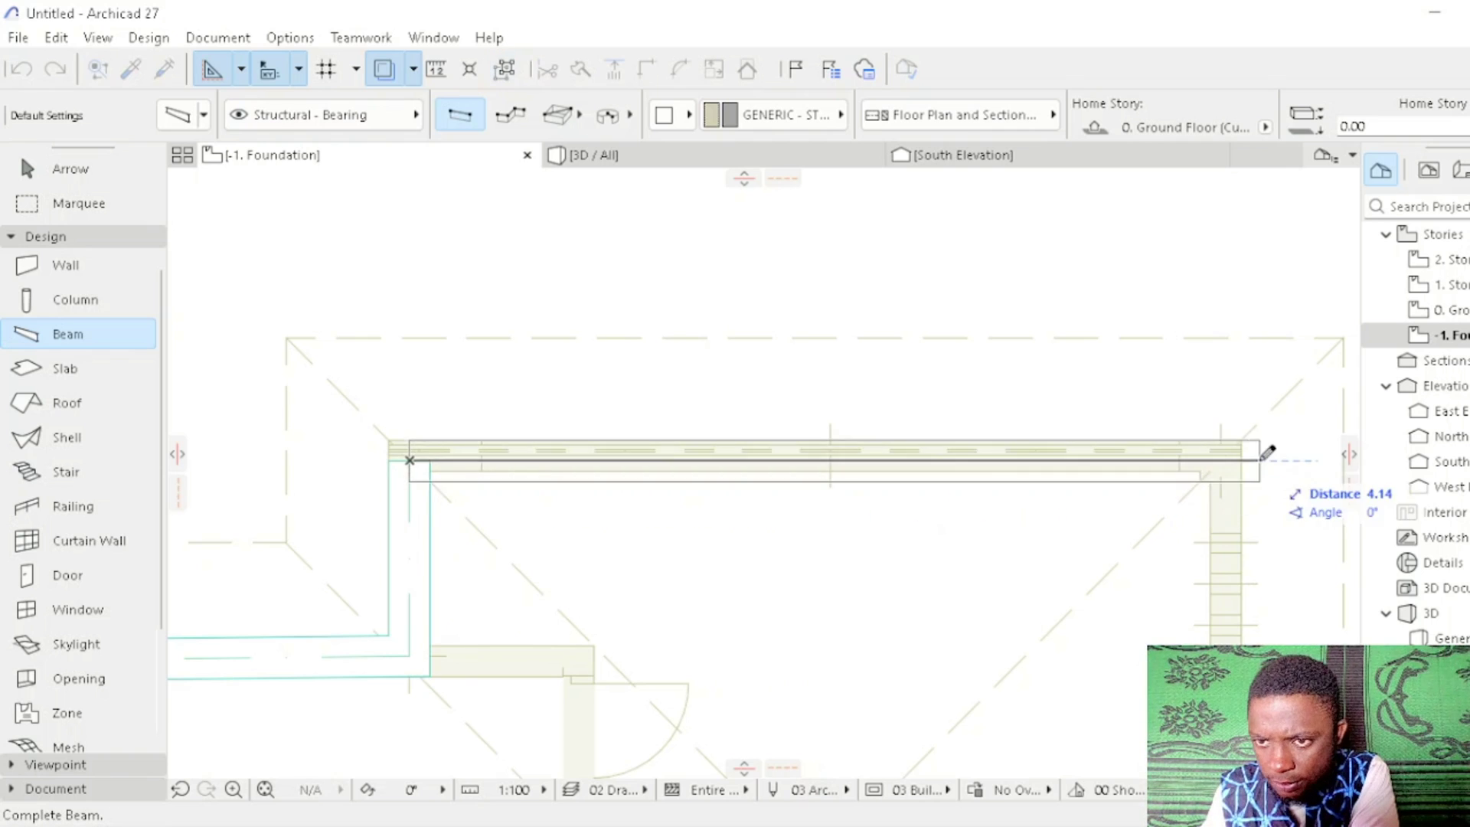
click(1232, 453)
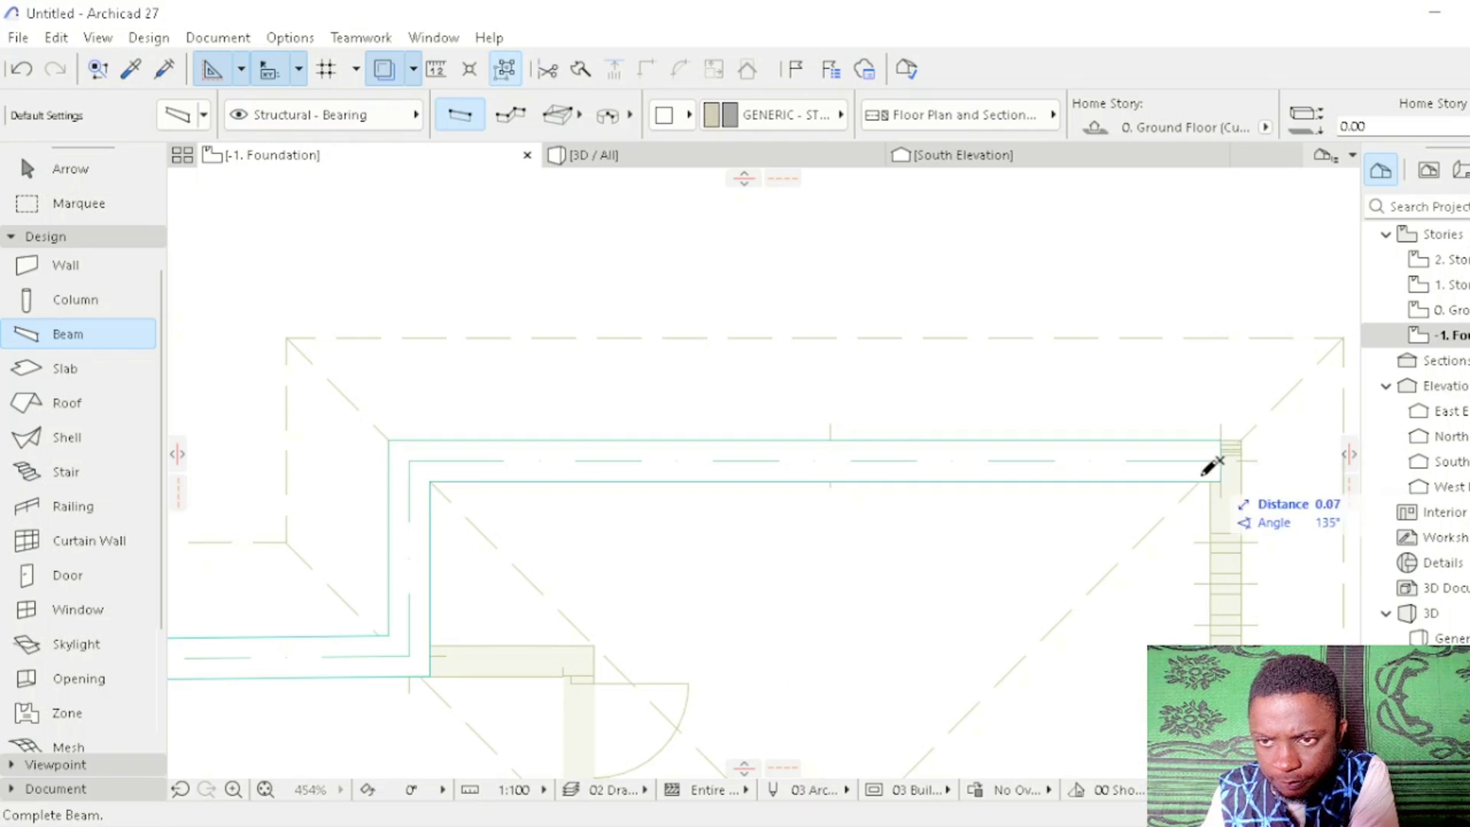
Step: Continue the beams around the right, lower and left outer walls, closing the perimeter at the upper-left corner
scroll(1210, 463, down, 5)
scroll(1102, 536, up, 5)
scroll(1149, 519, down, 5)
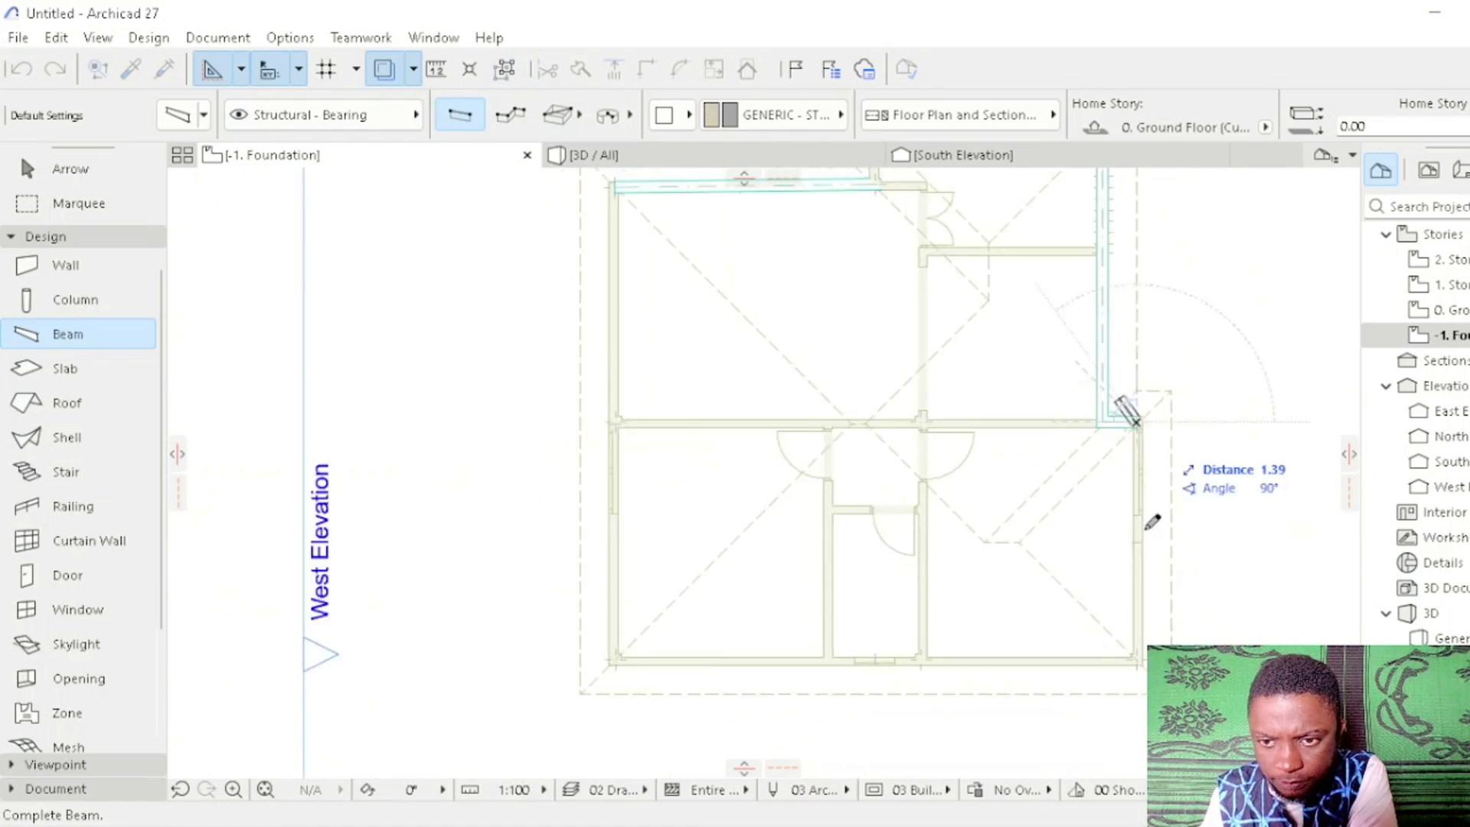
scroll(476, 649, up, 5)
scroll(501, 231, up, 3)
click(501, 231)
Step: Draw beams along the horizontal middle wall and up the central partition to the corner above the double door
scroll(856, 723, down, 5)
scroll(341, 434, up, 3)
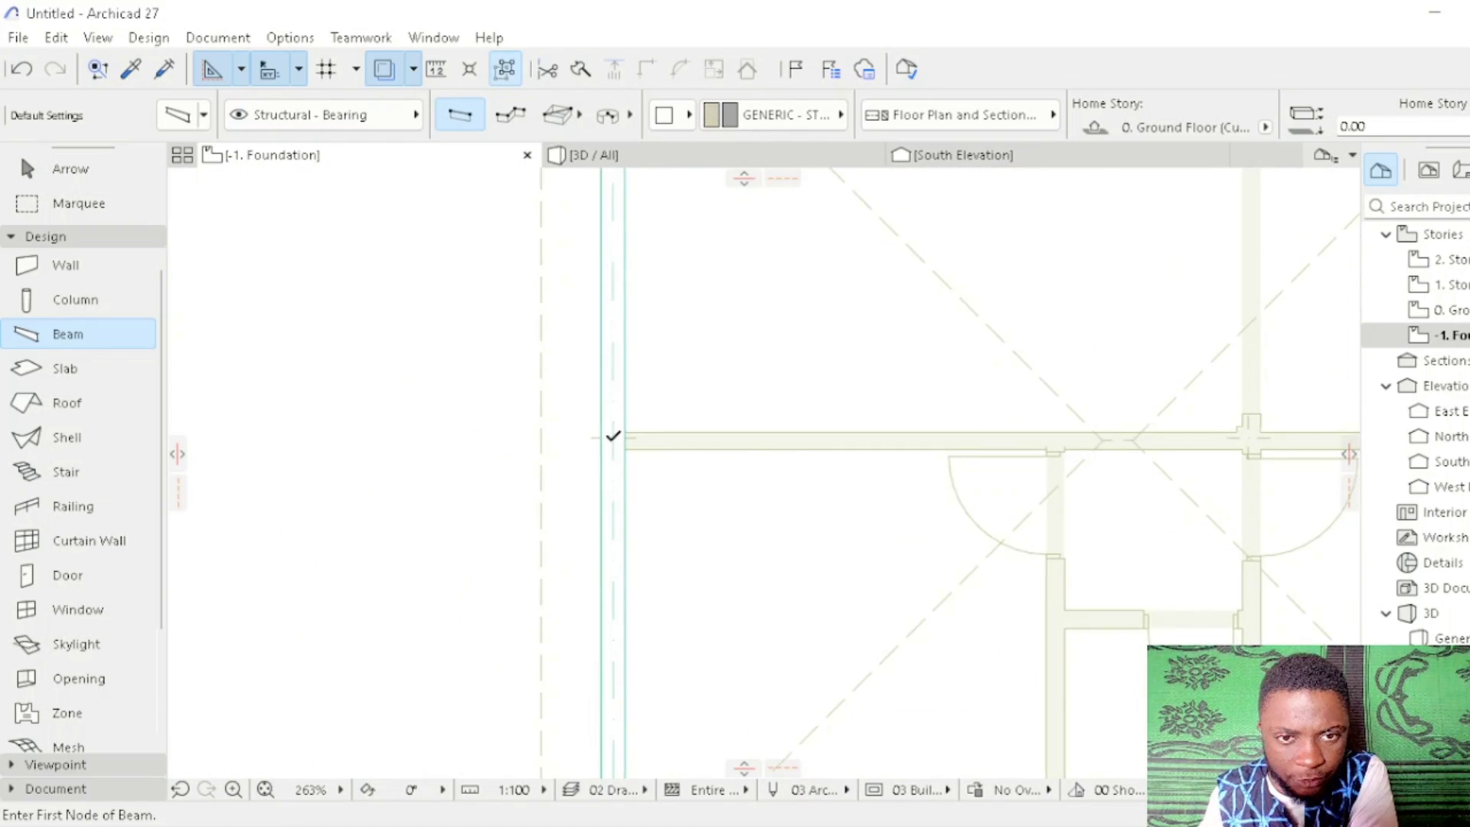
scroll(893, 420, up, 4)
scroll(676, 662, down, 2)
scroll(640, 223, up, 3)
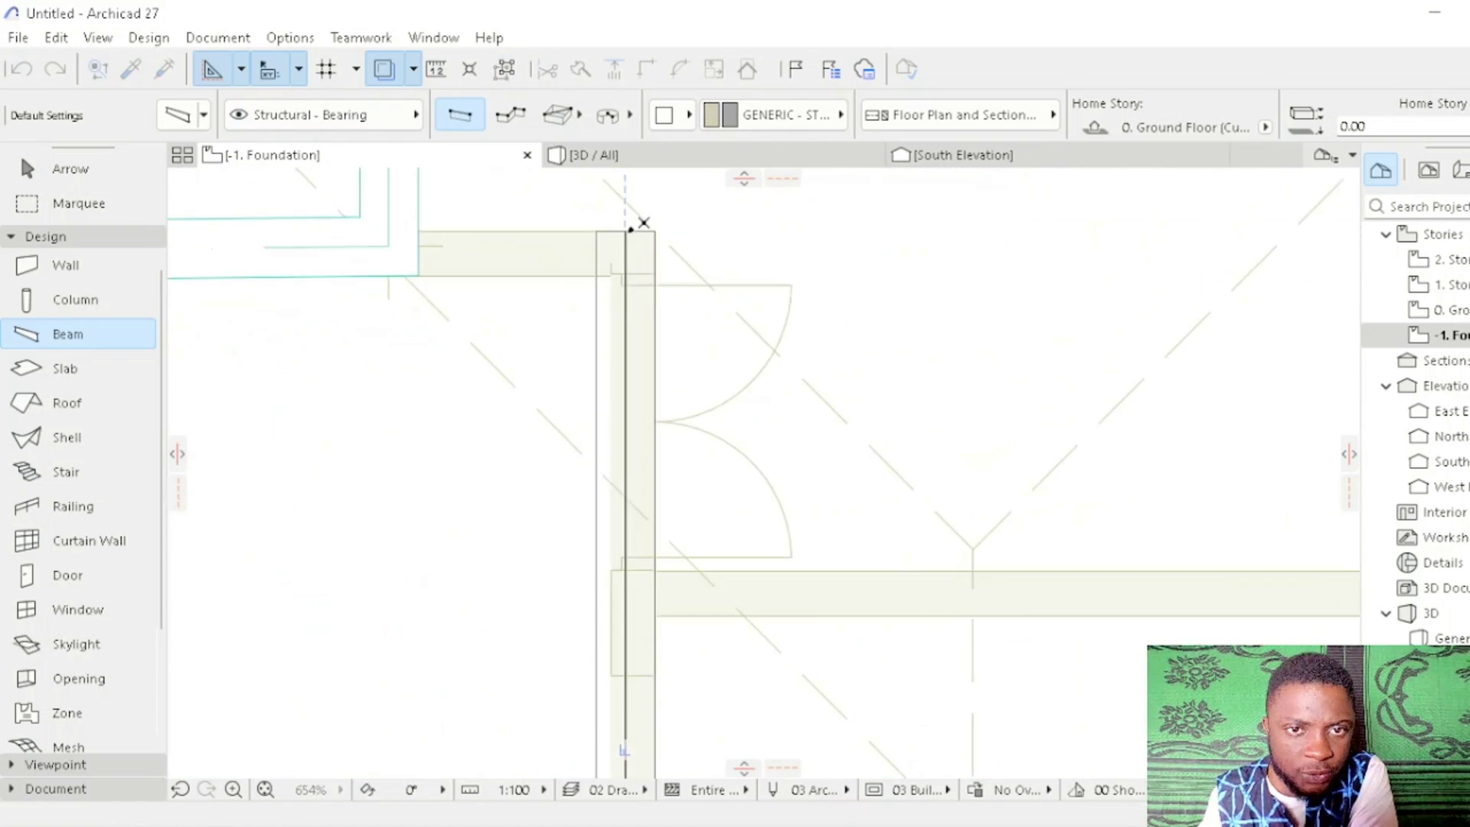
Step: Draw beams along the porch's lower wall, the left interior partition and the short cross partition between the two lower partitions
scroll(640, 223, down, 3)
scroll(478, 743, down, 3)
scroll(476, 720, up, 3)
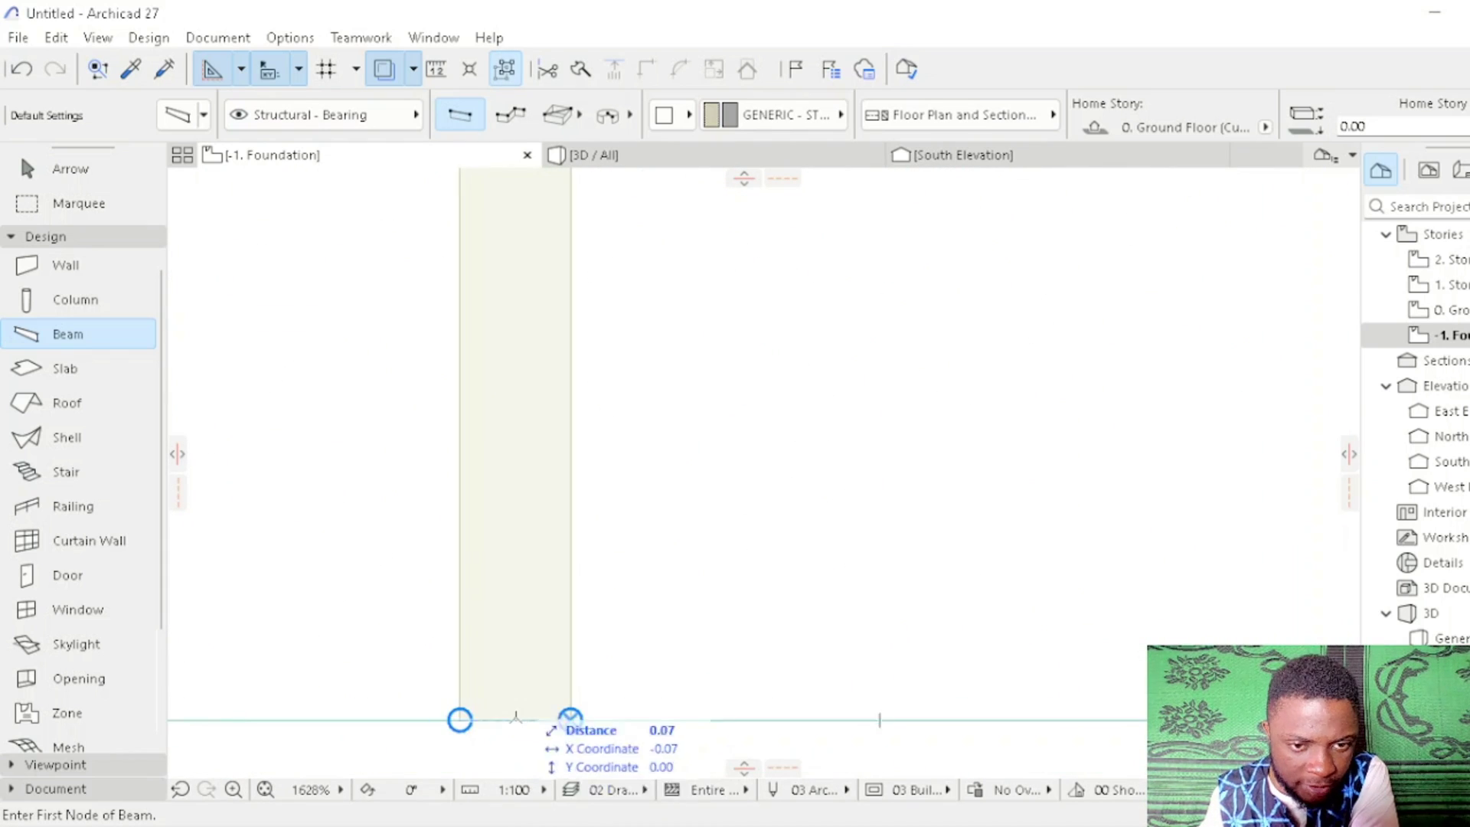
scroll(568, 716, up, 2)
click(505, 547)
scroll(508, 210, up, 2)
click(508, 209)
scroll(638, 490, up, 10)
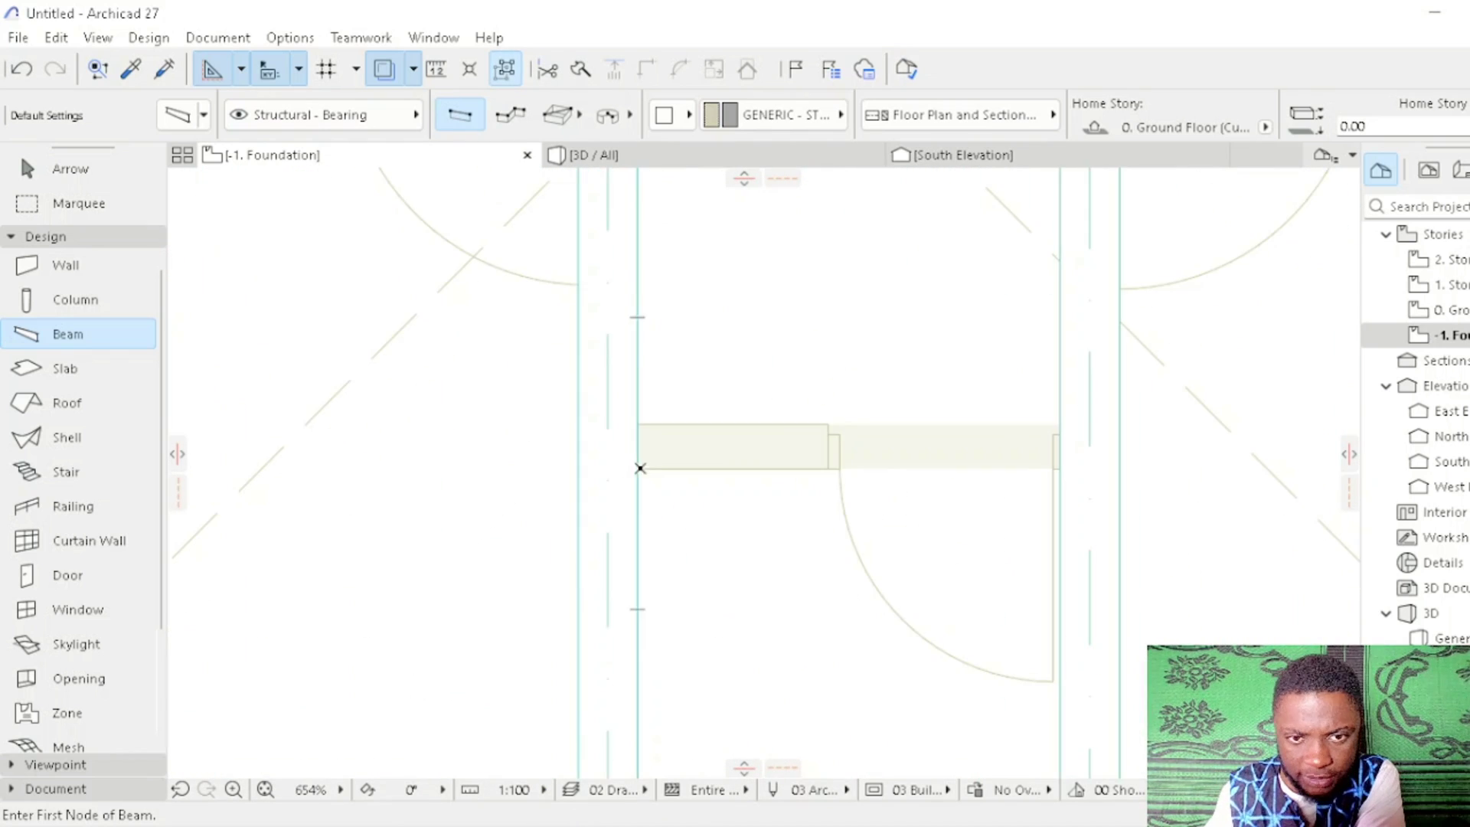
scroll(639, 520, down, 5)
scroll(995, 462, down, 3)
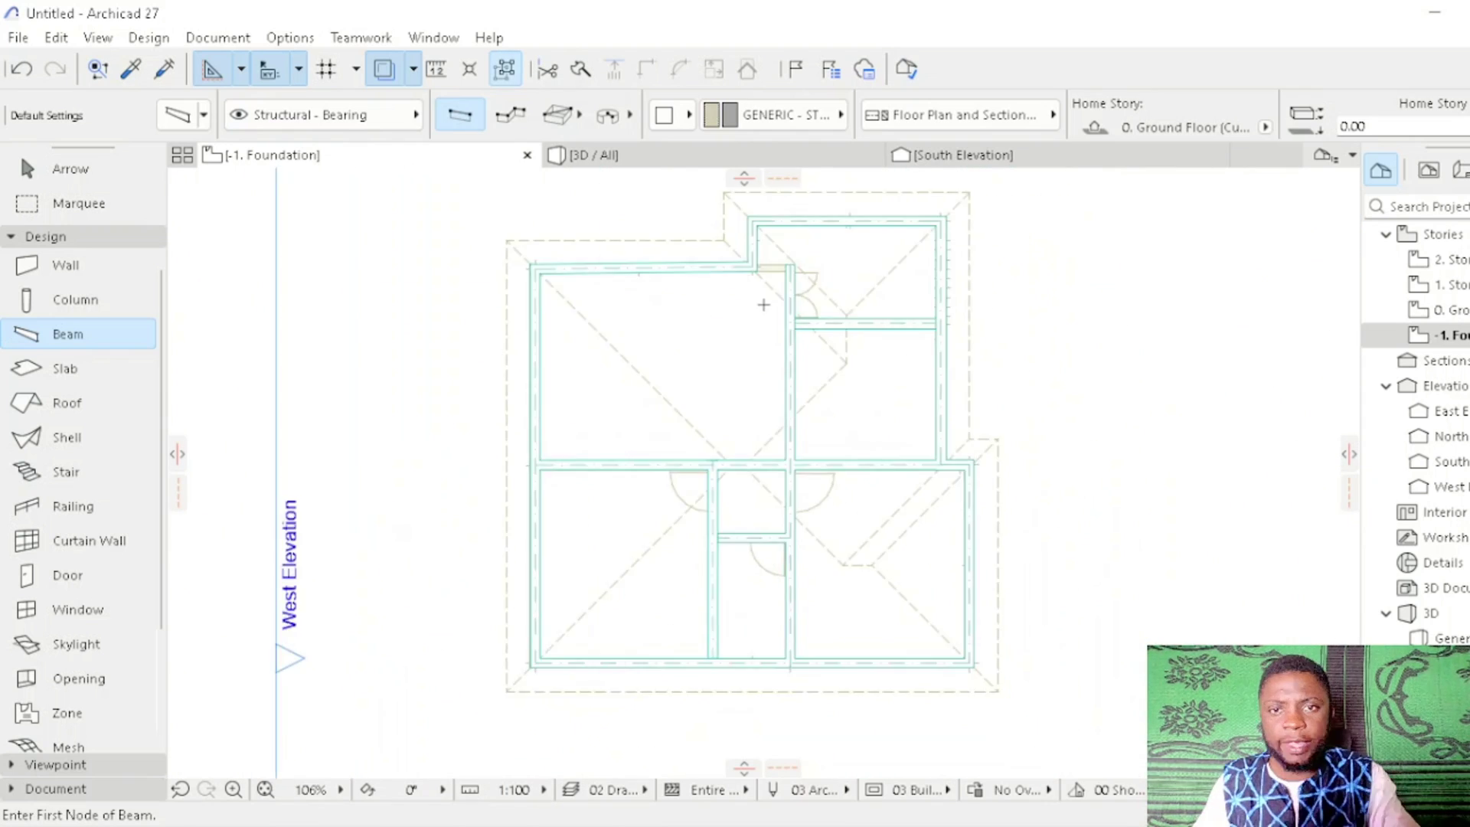
Step: Close the gap above the double door with a short beam from the porch's left wall to the central partition
scroll(761, 305, up, 3)
scroll(814, 263, up, 3)
click(808, 364)
click(809, 365)
scroll(991, 508, down, 5)
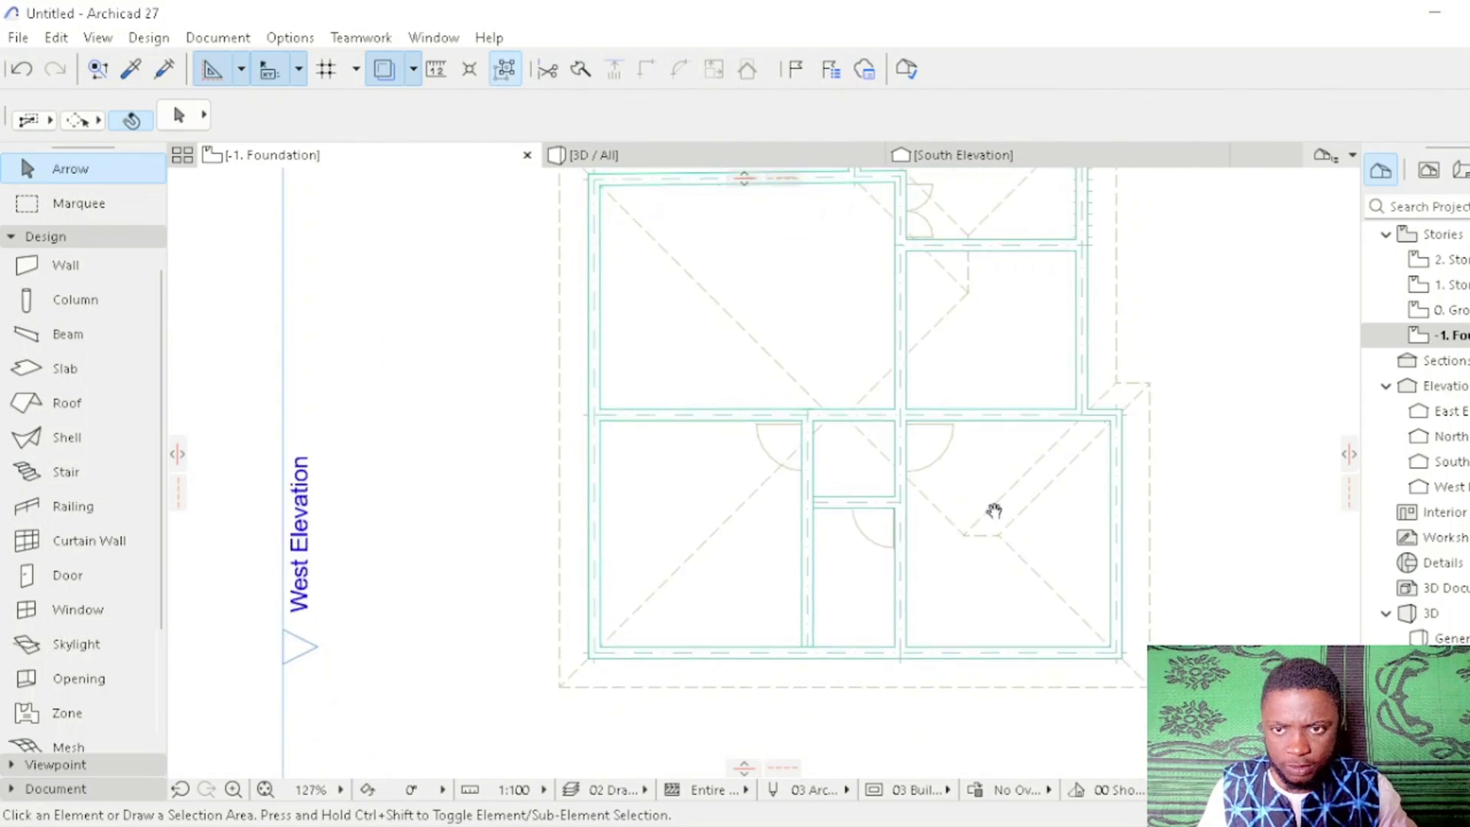
scroll(840, 479, up, 3)
scroll(767, 567, down, 3)
middle_drag(766, 567, 730, 592)
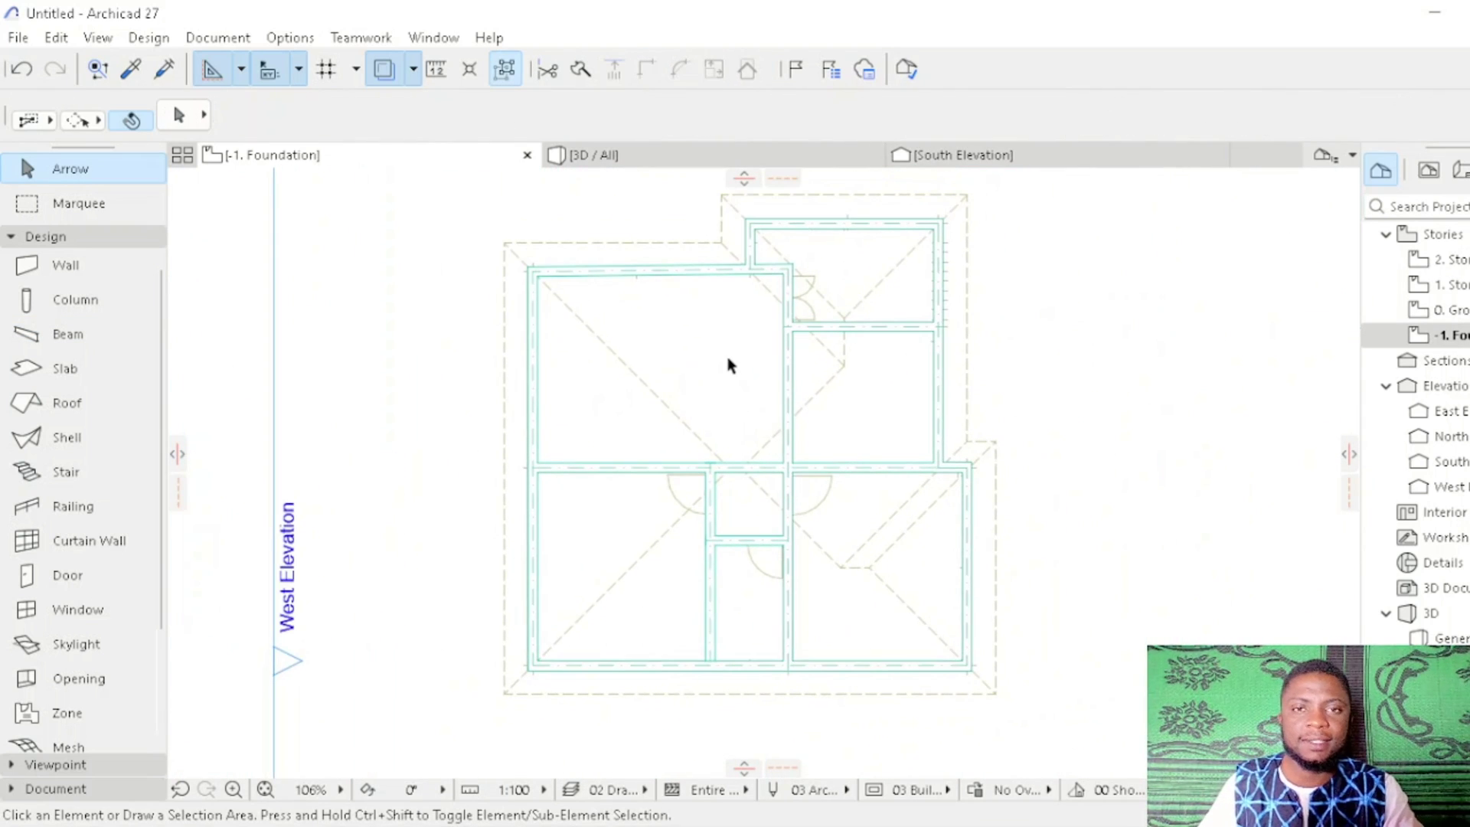
Step: Inspect the foundation beams under the outer walls in the 3D model and return to the Foundation plan
click(645, 158)
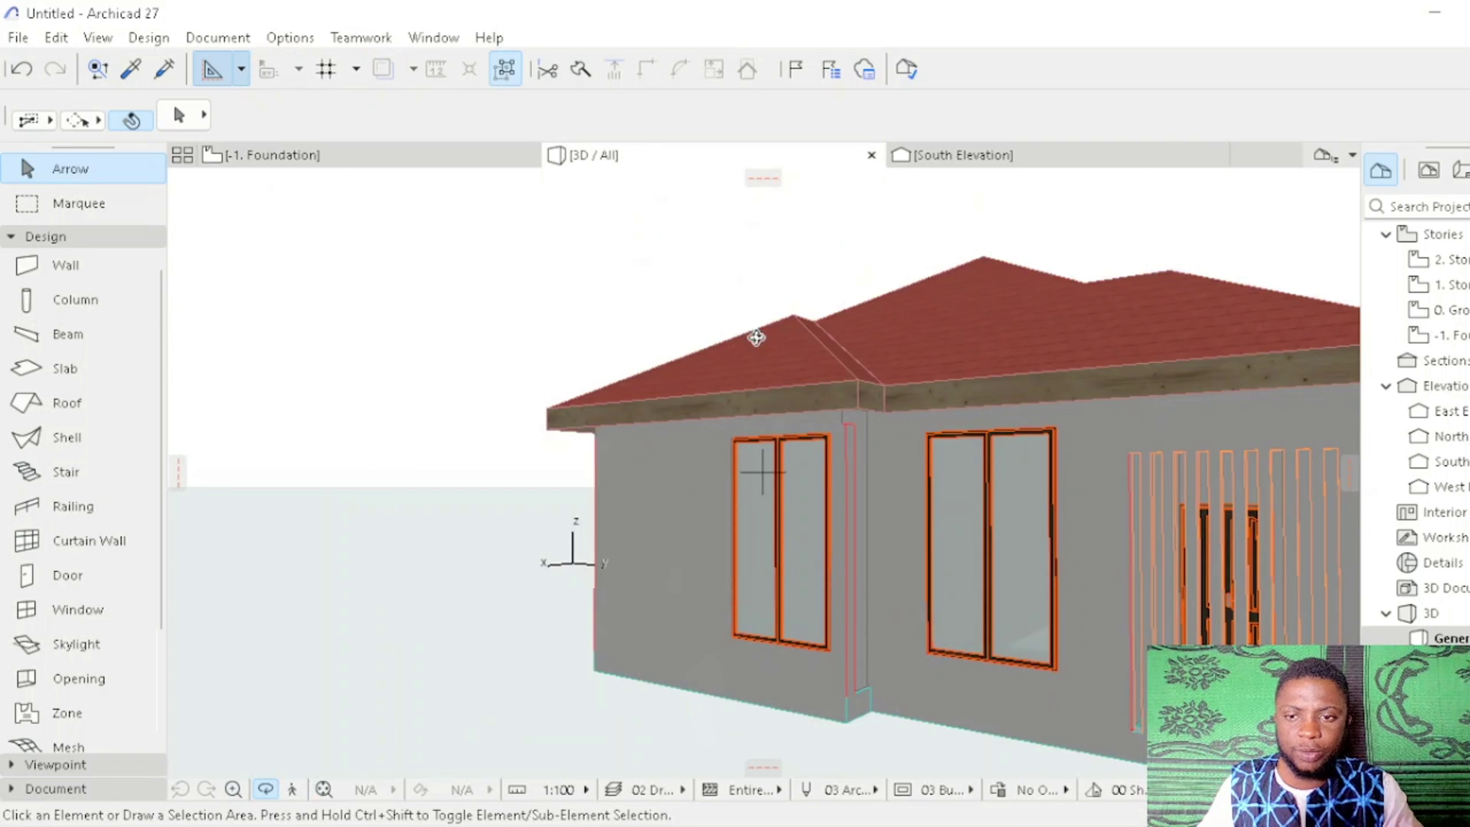
drag(1060, 623, 582, 597)
click(336, 170)
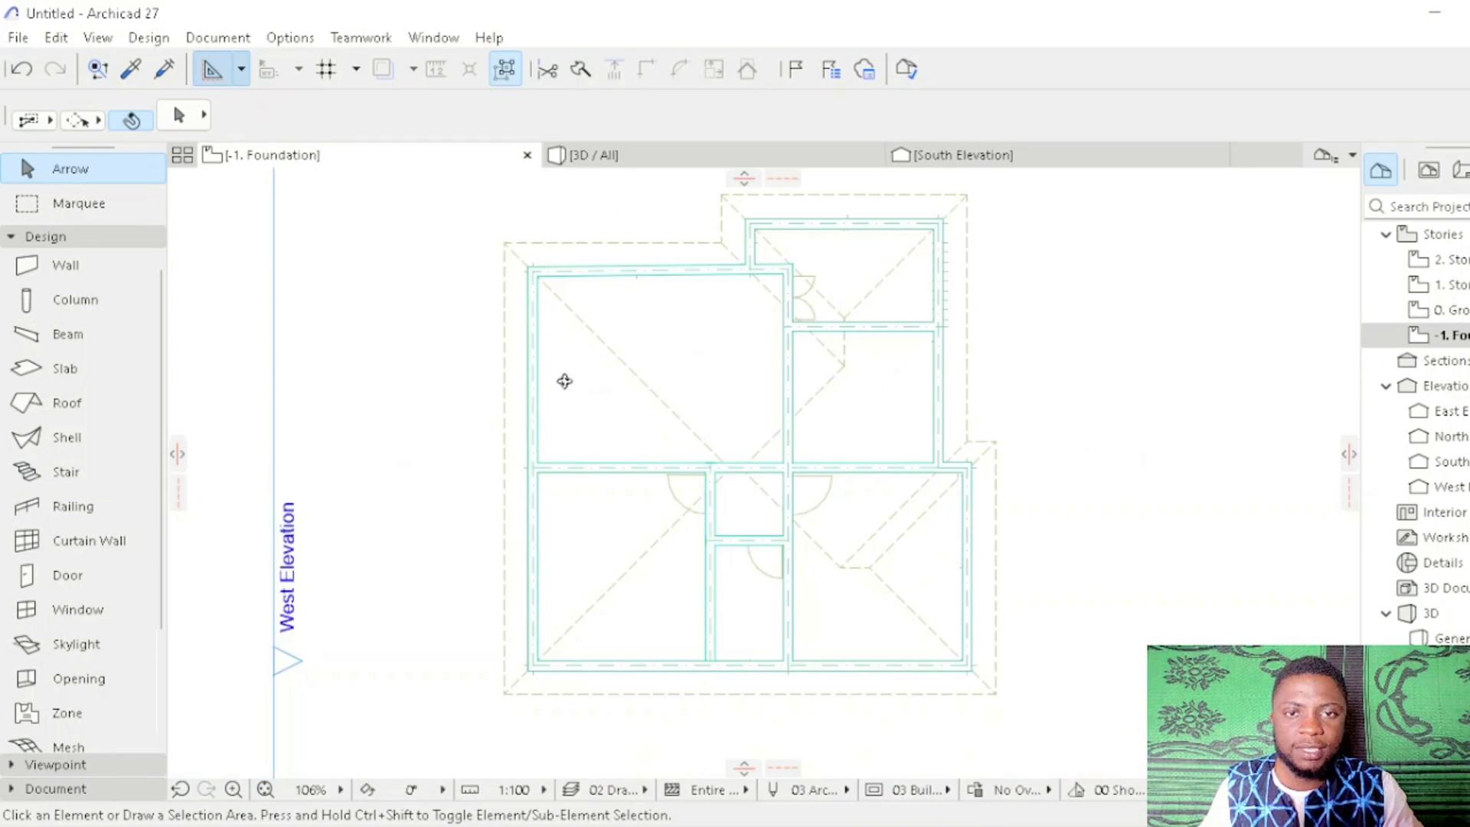
Step: Switch to the Ground Floor plan, select all of its columns and copy them
right_click(322, 158)
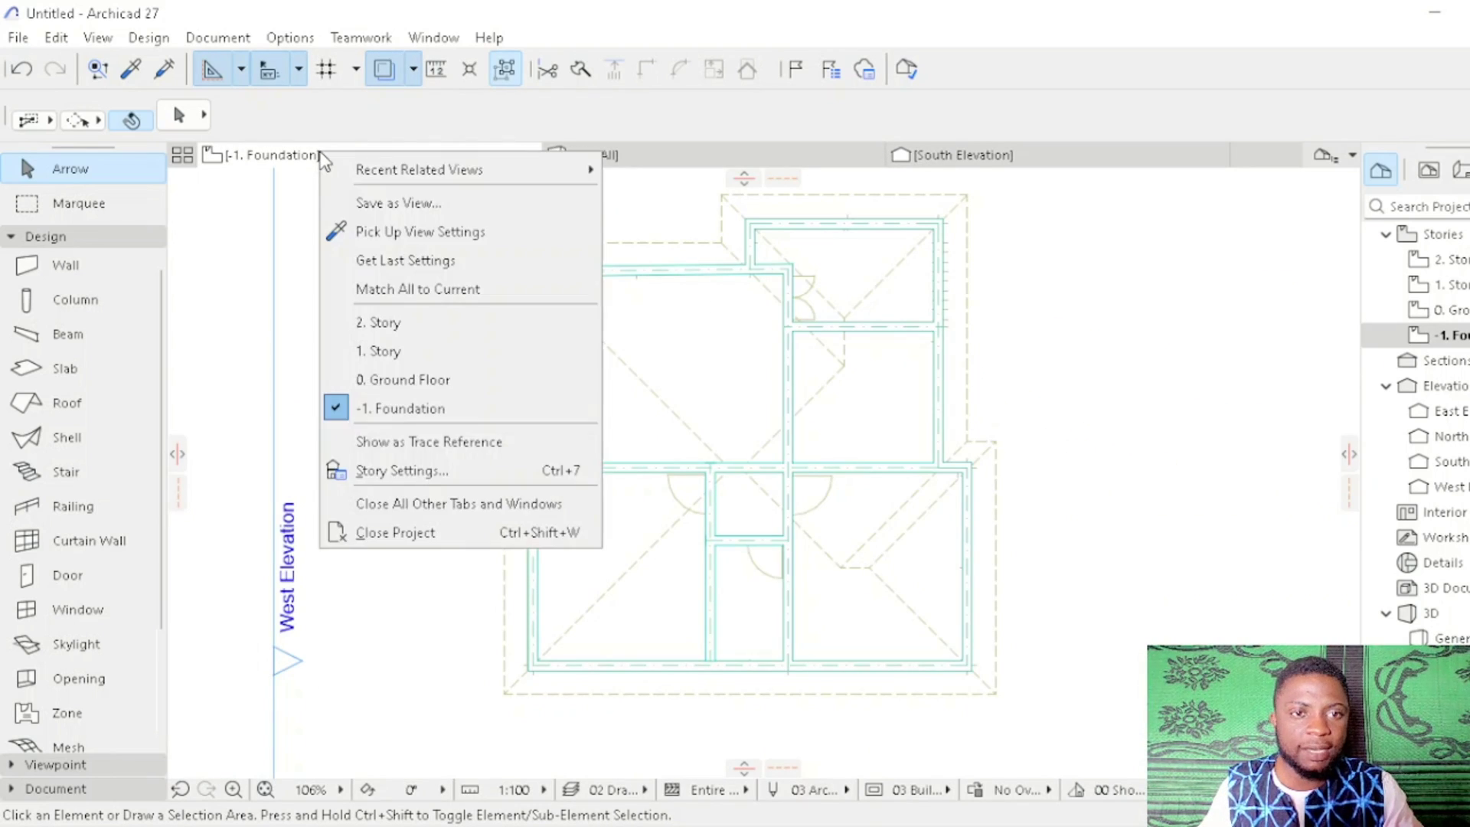
click(393, 366)
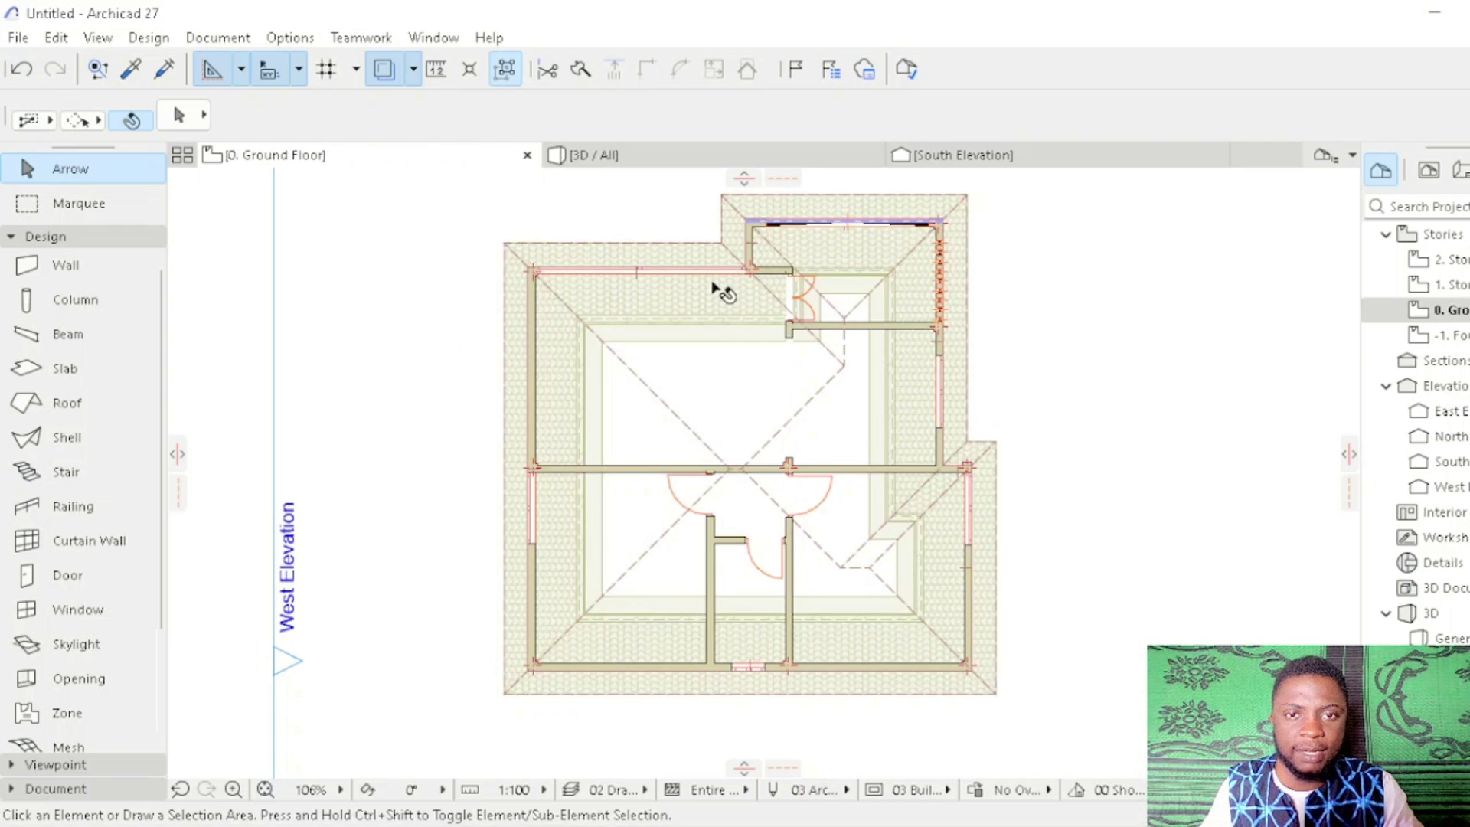
scroll(723, 285, up, 2)
double_click(89, 301)
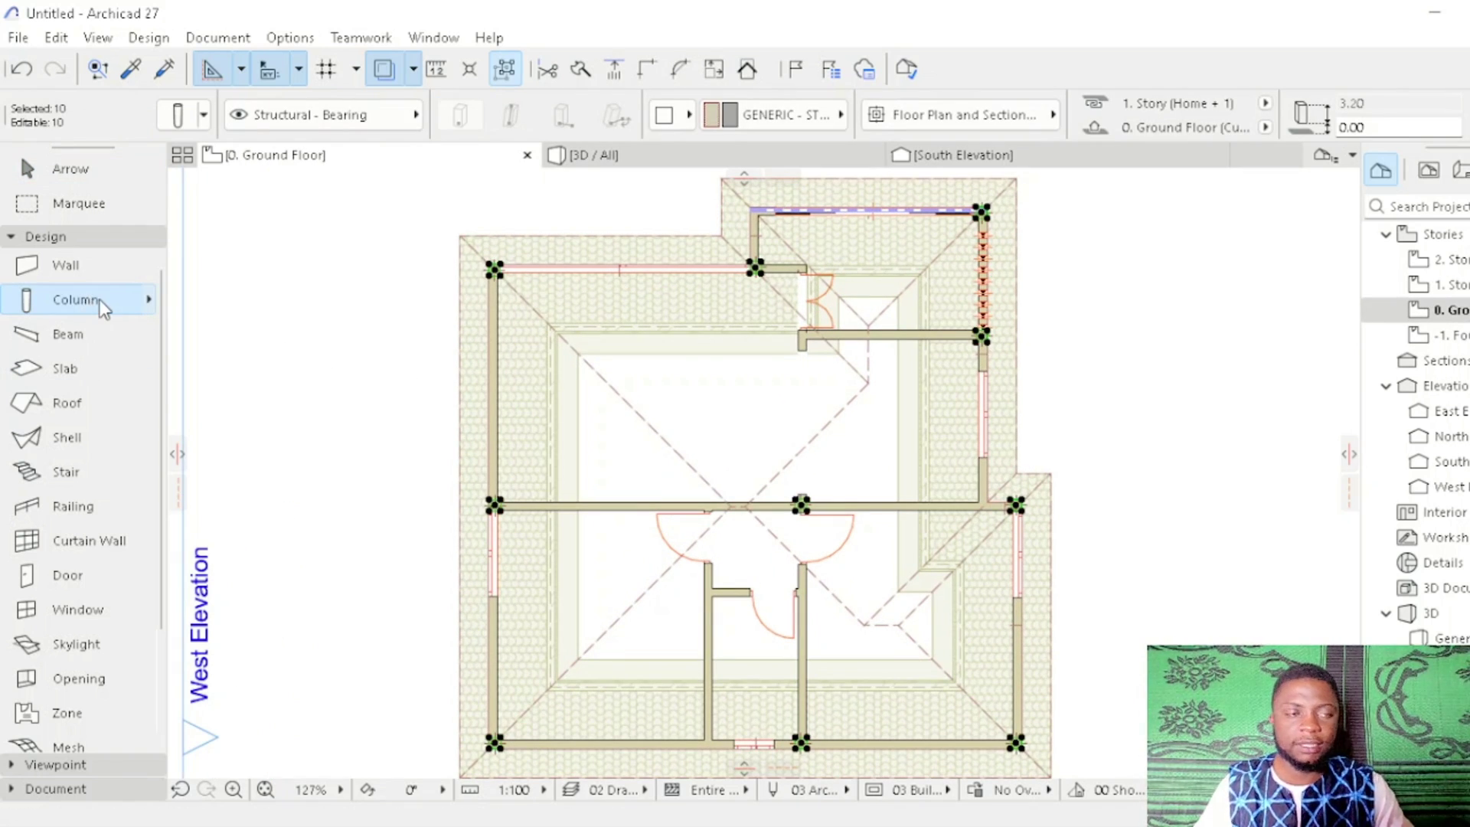
right_click(312, 326)
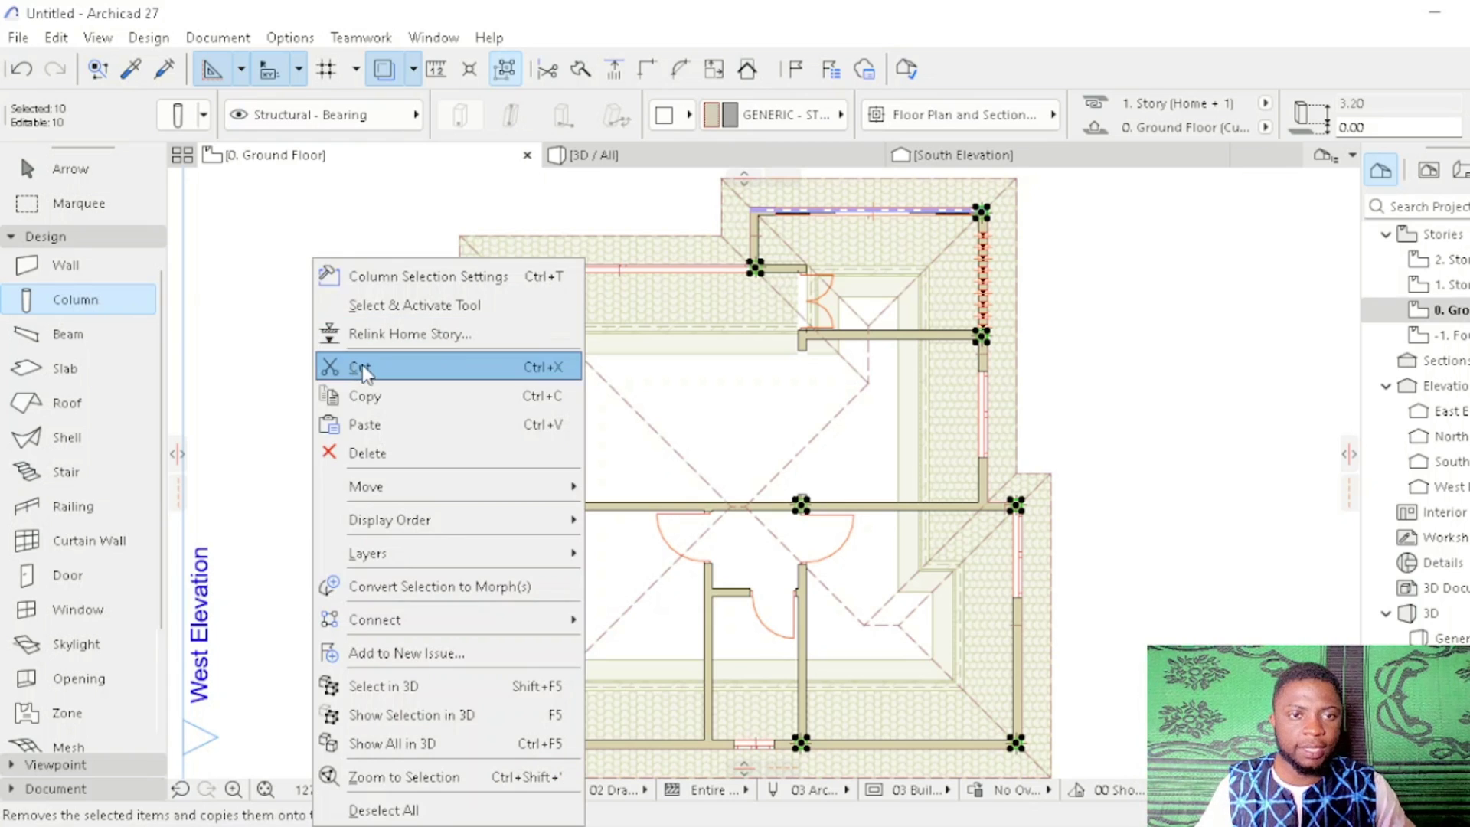
click(365, 396)
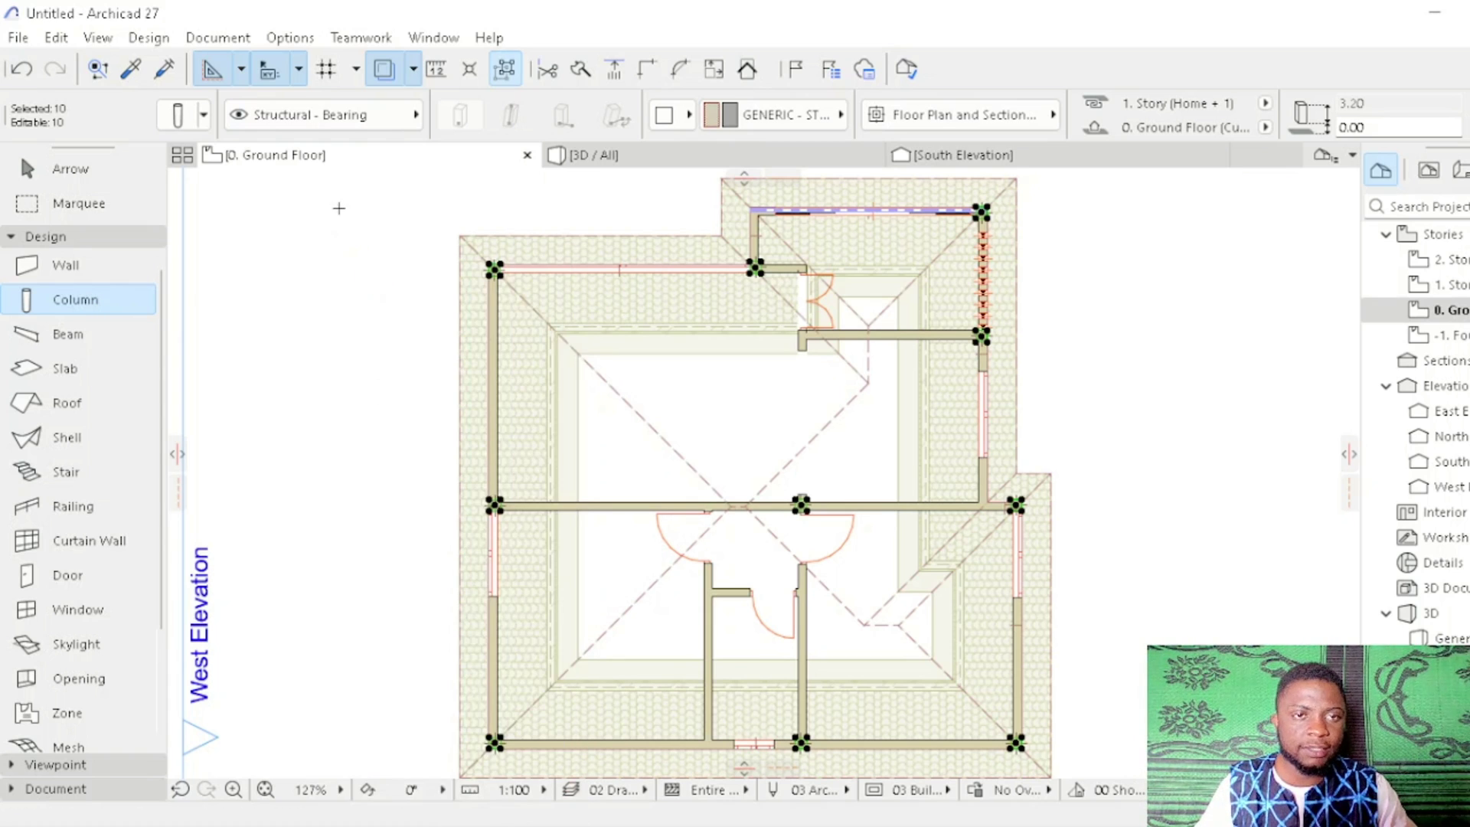
Step: Paste the copied columns onto the Foundation story at their original positions
right_click(328, 157)
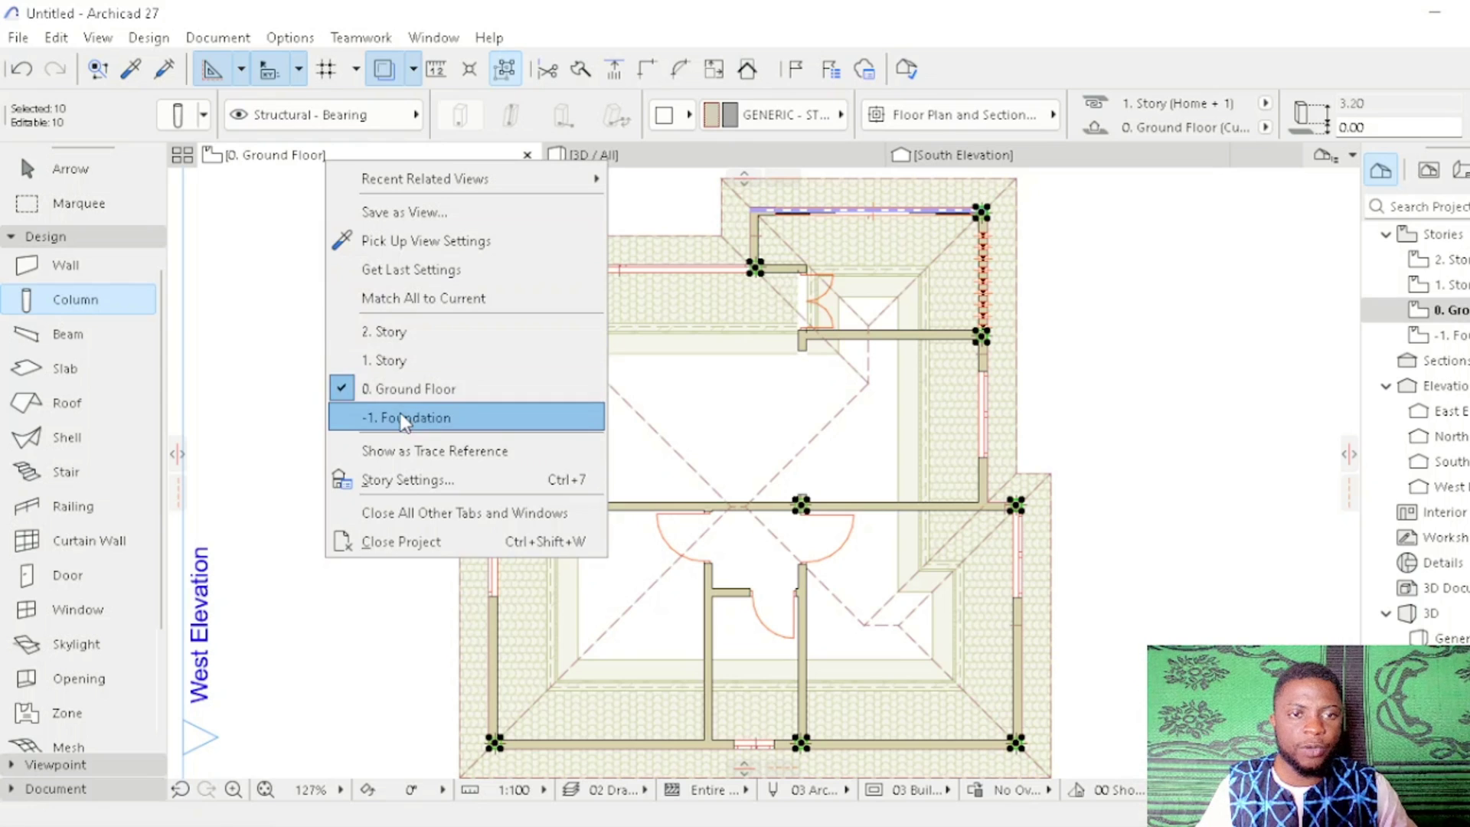
click(367, 414)
right_click(312, 257)
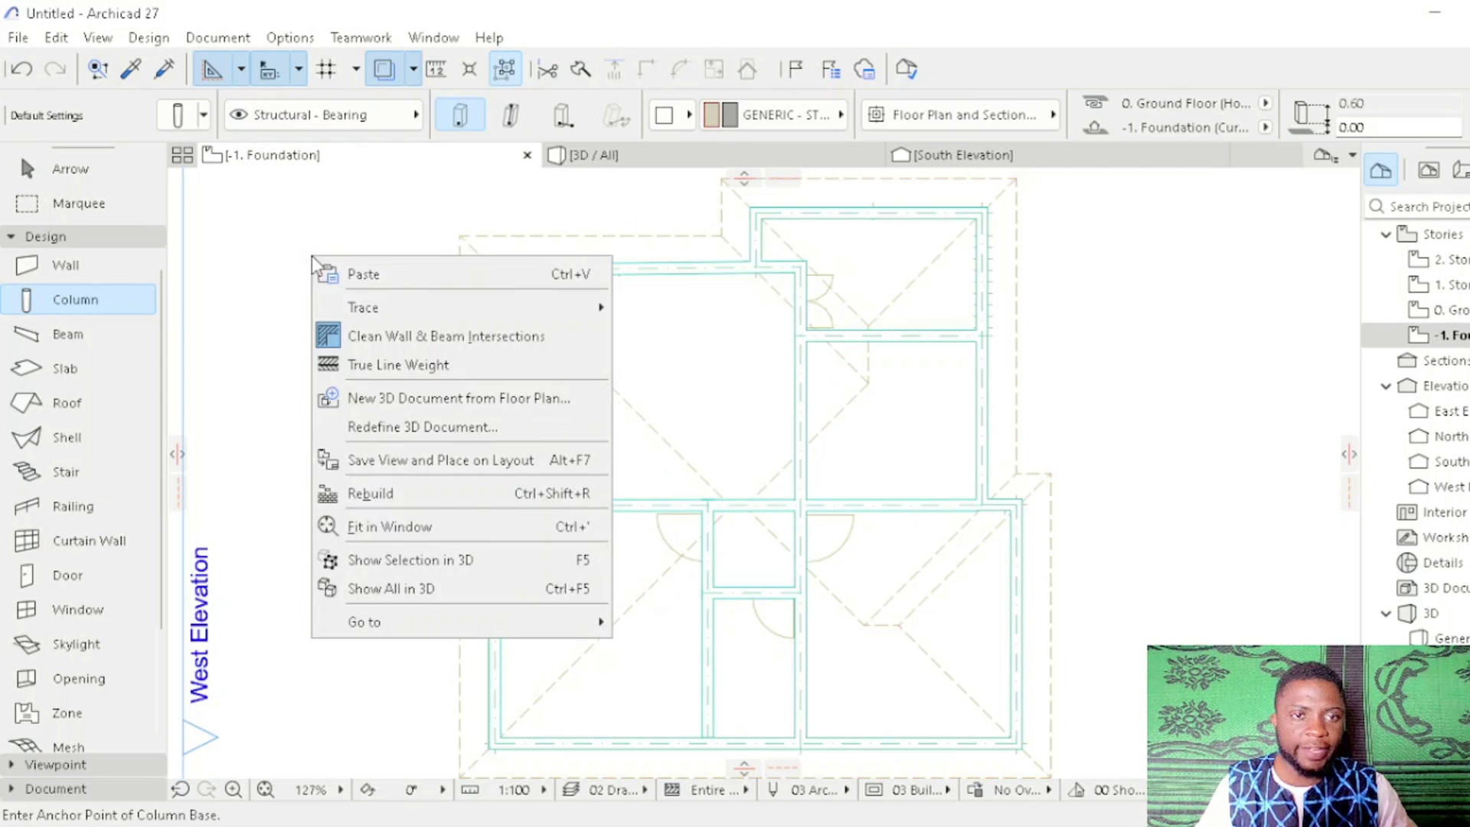
click(360, 274)
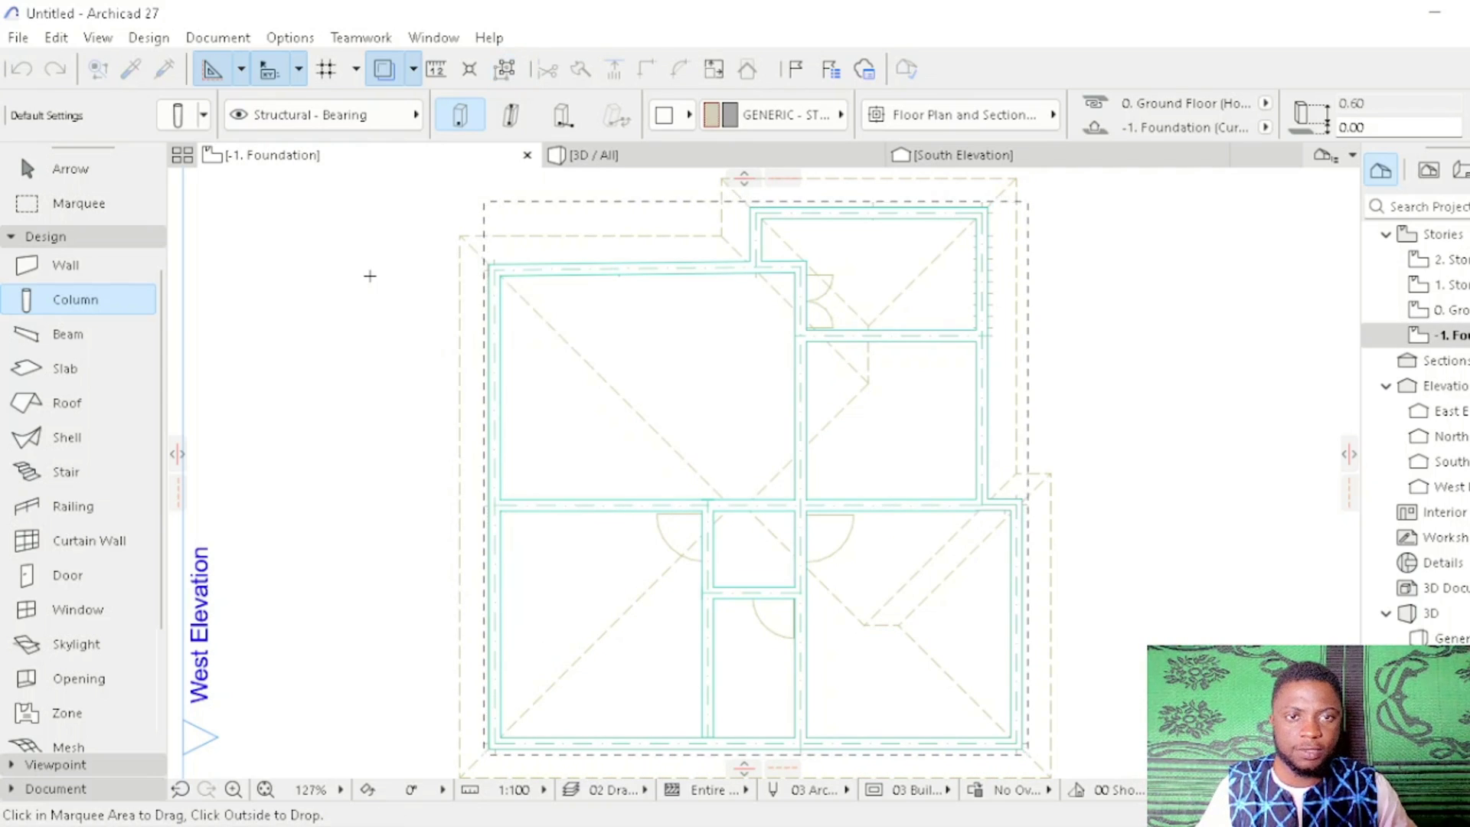
right_click(371, 276)
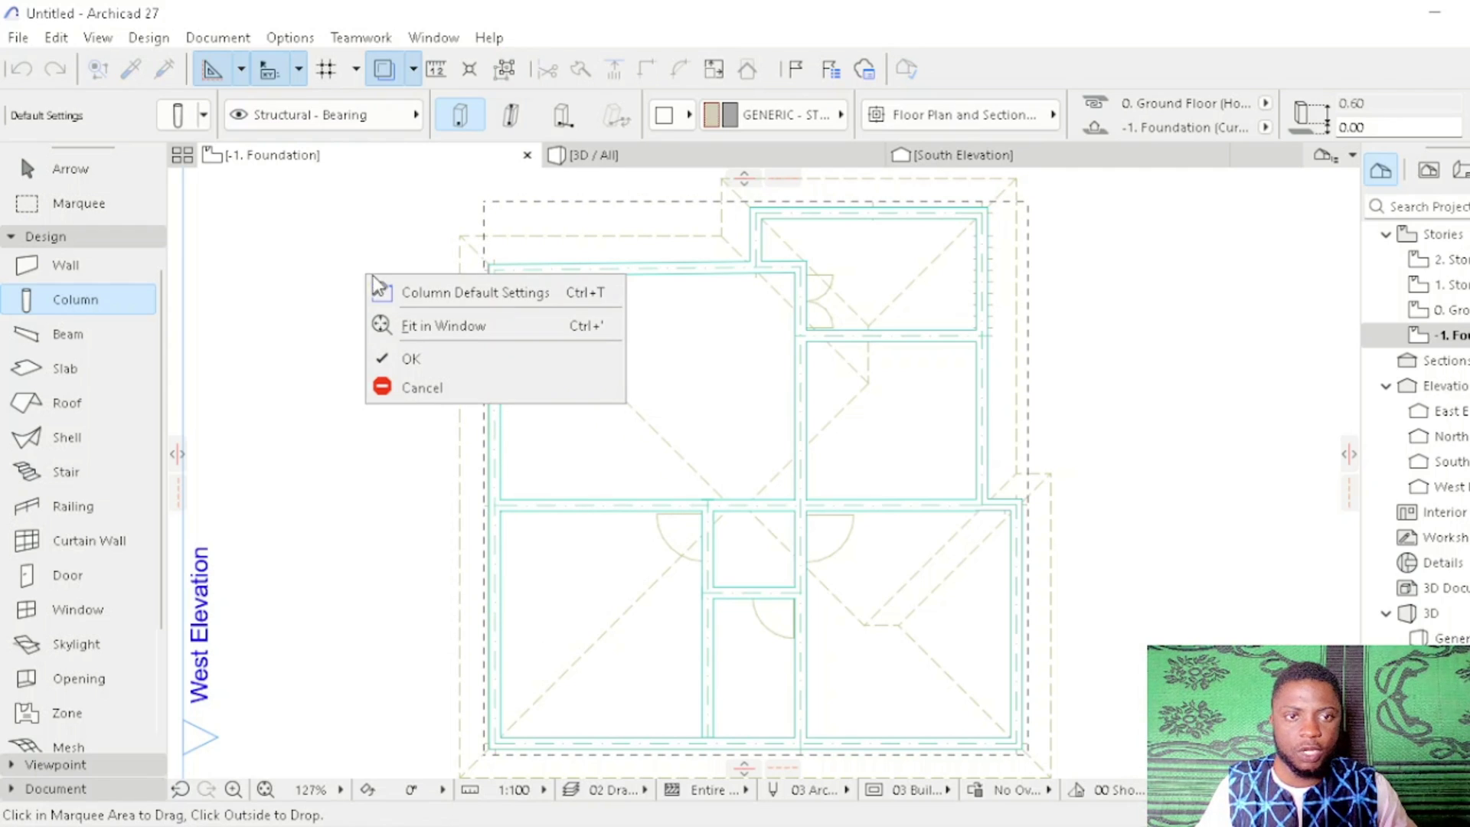
click(411, 358)
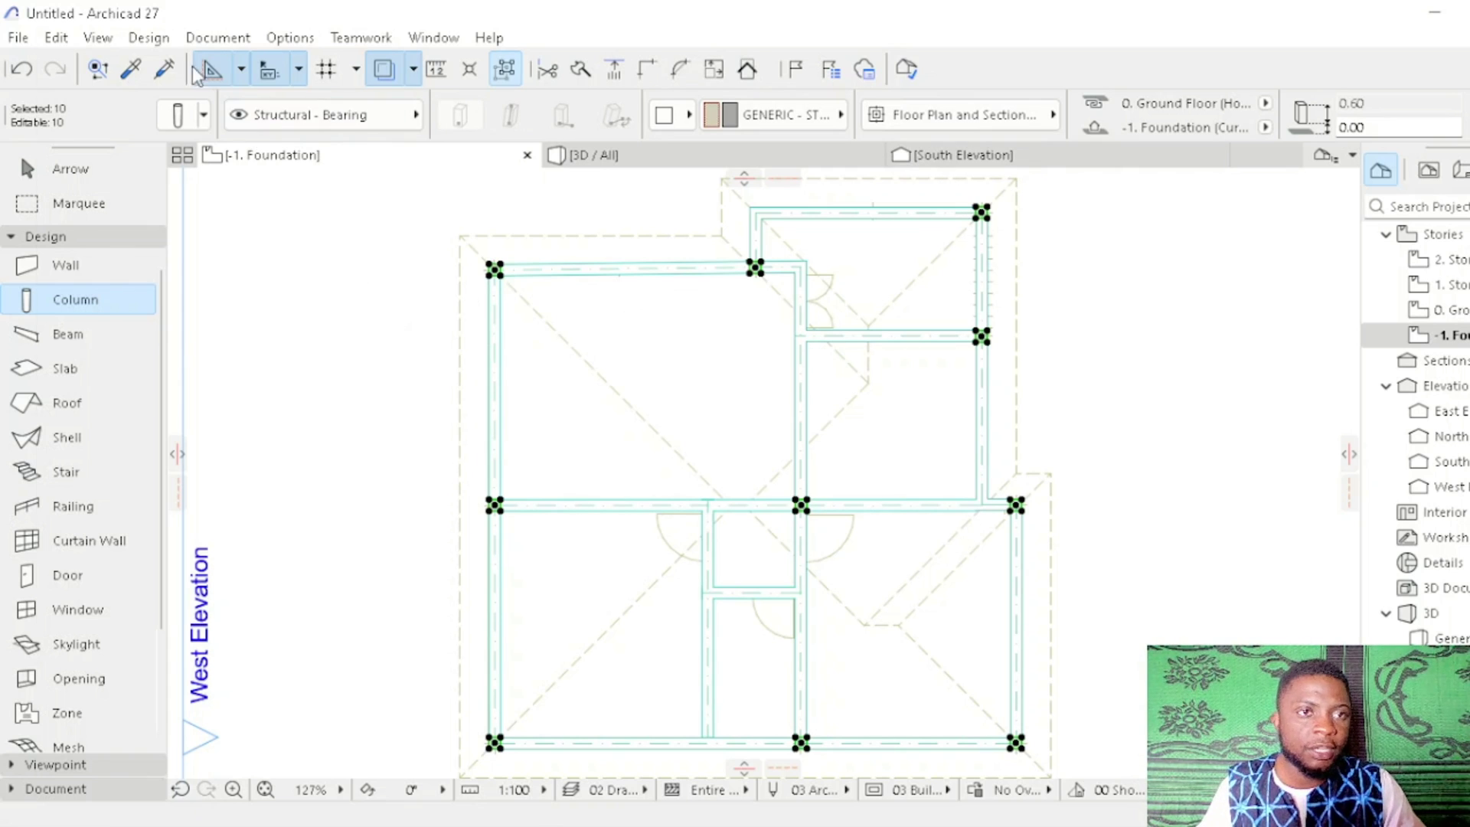
Step: Bring the pasted foundation columns forward in the display order
click(56, 36)
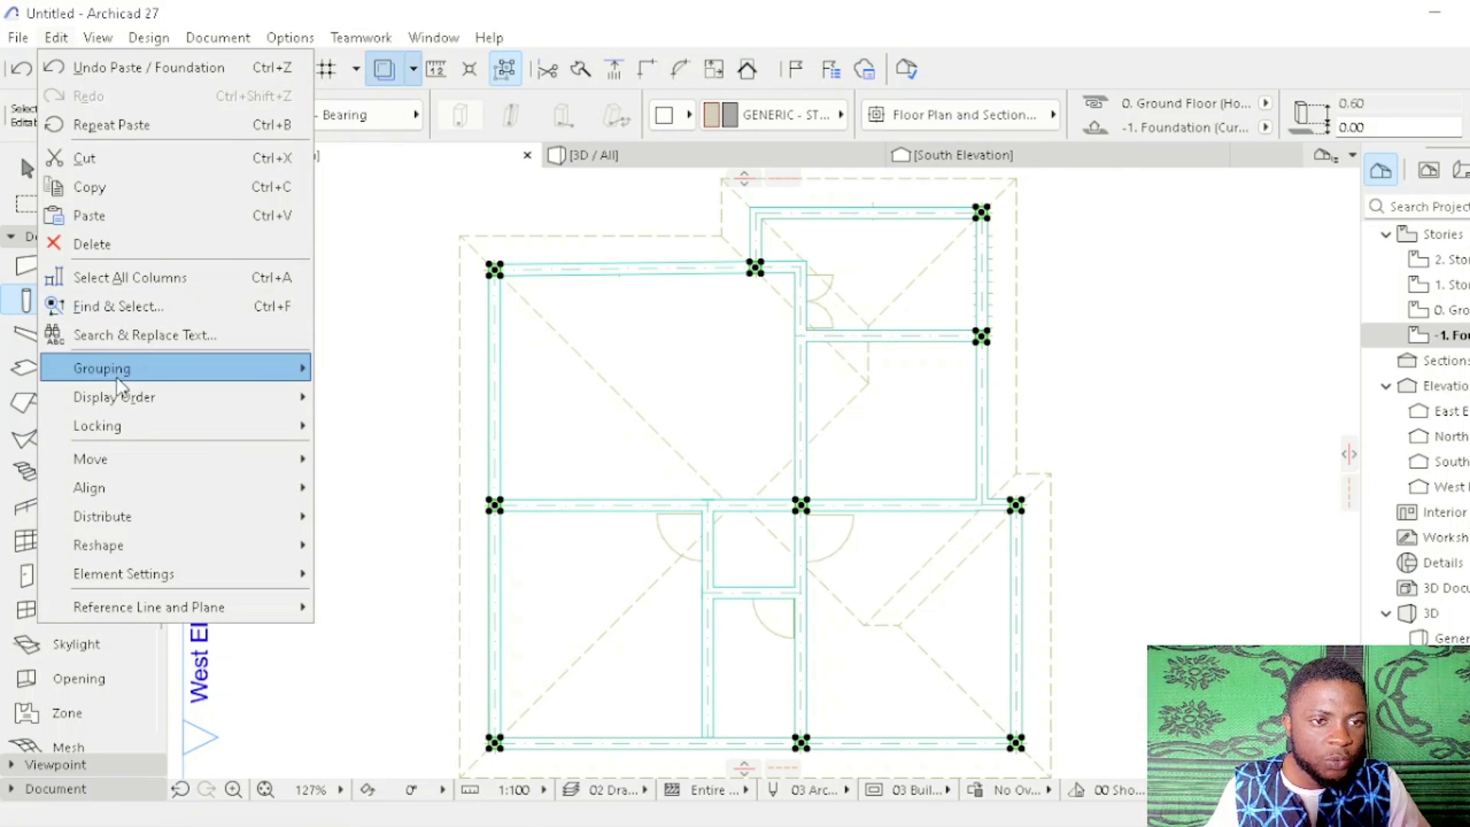
mouse_move(132, 389)
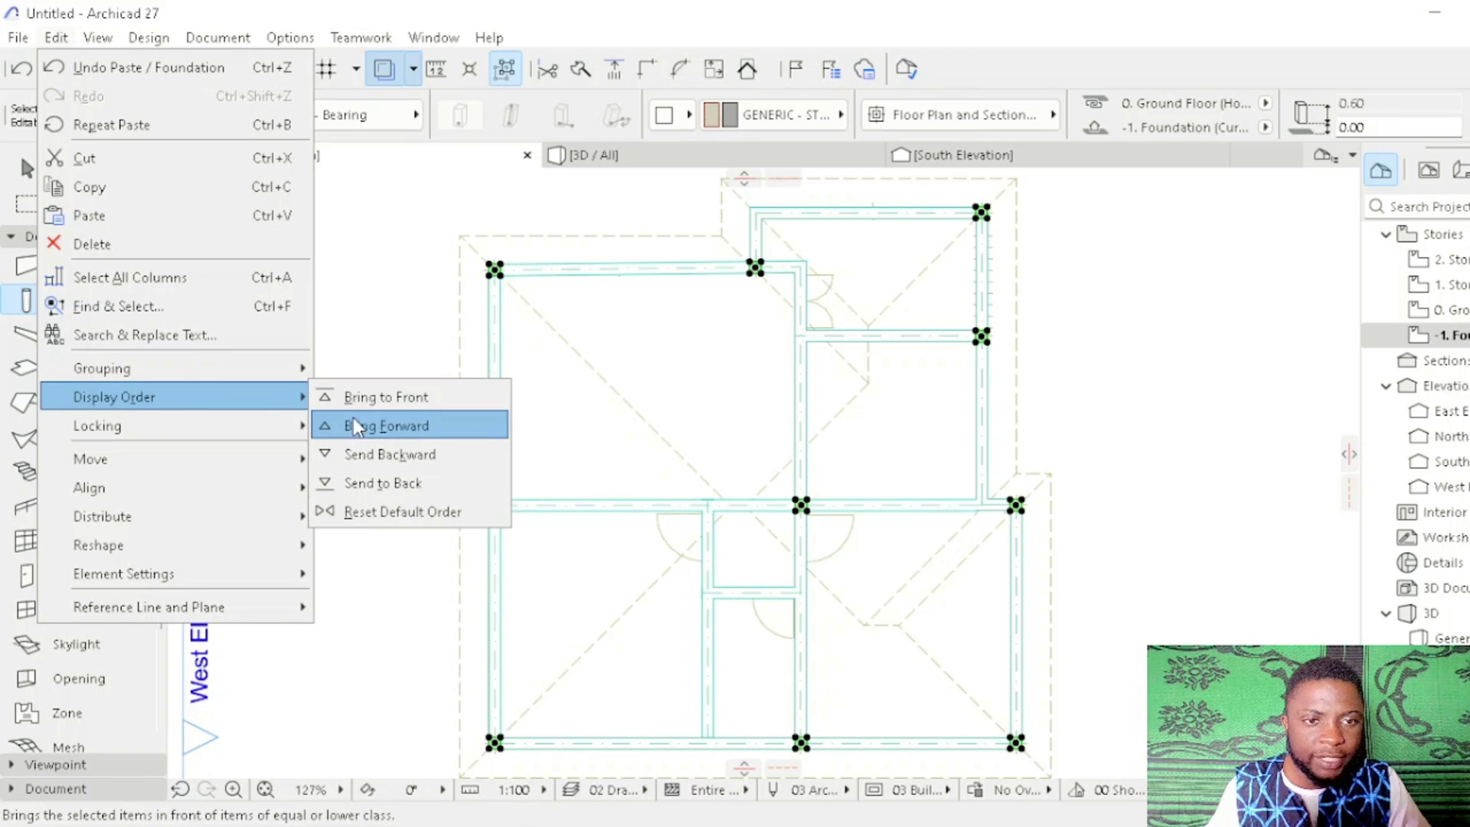
click(394, 425)
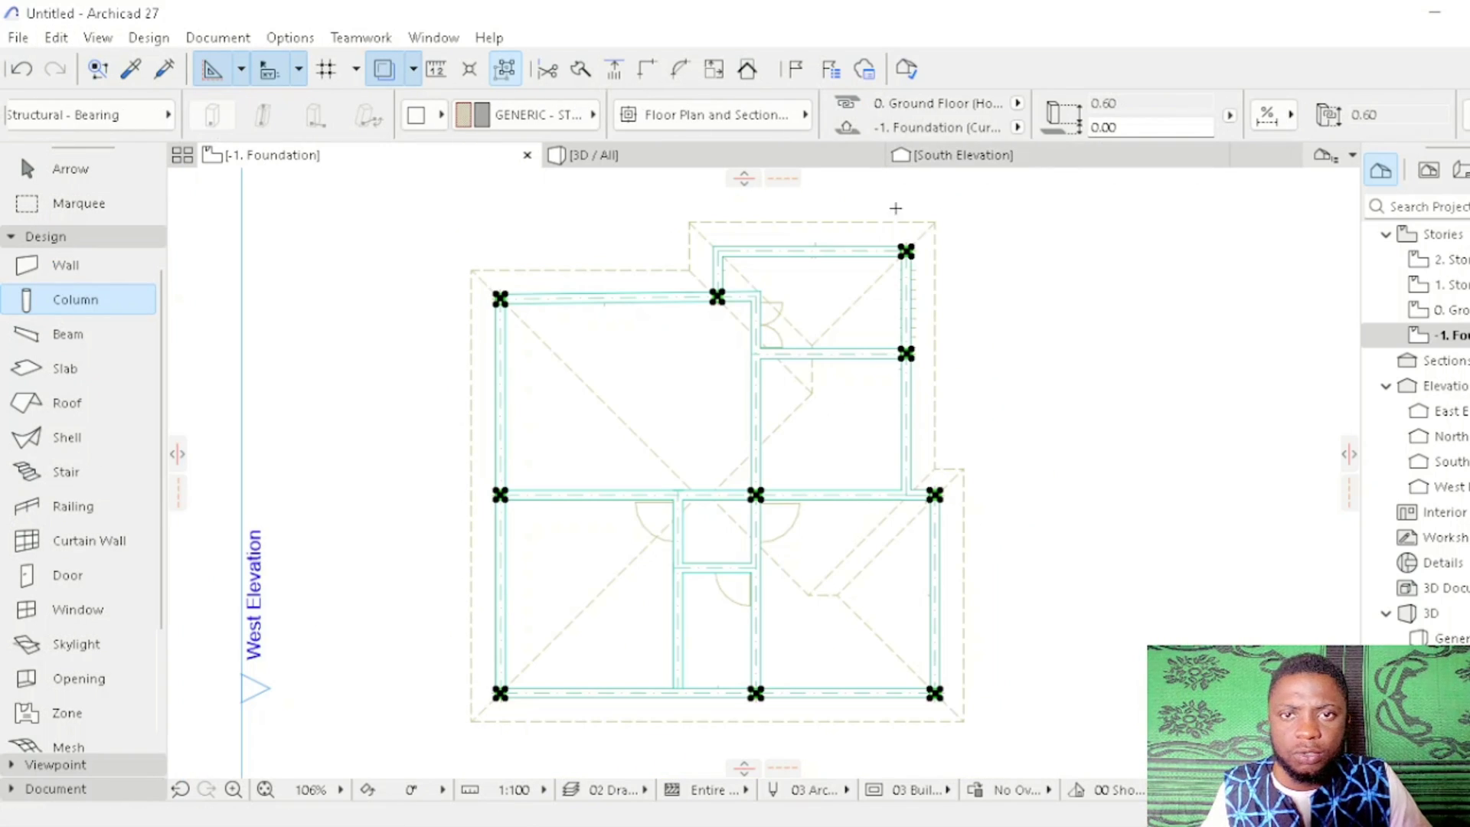
Step: Examine the foundation columns beneath the outer walls and beams in the 3D model
click(671, 153)
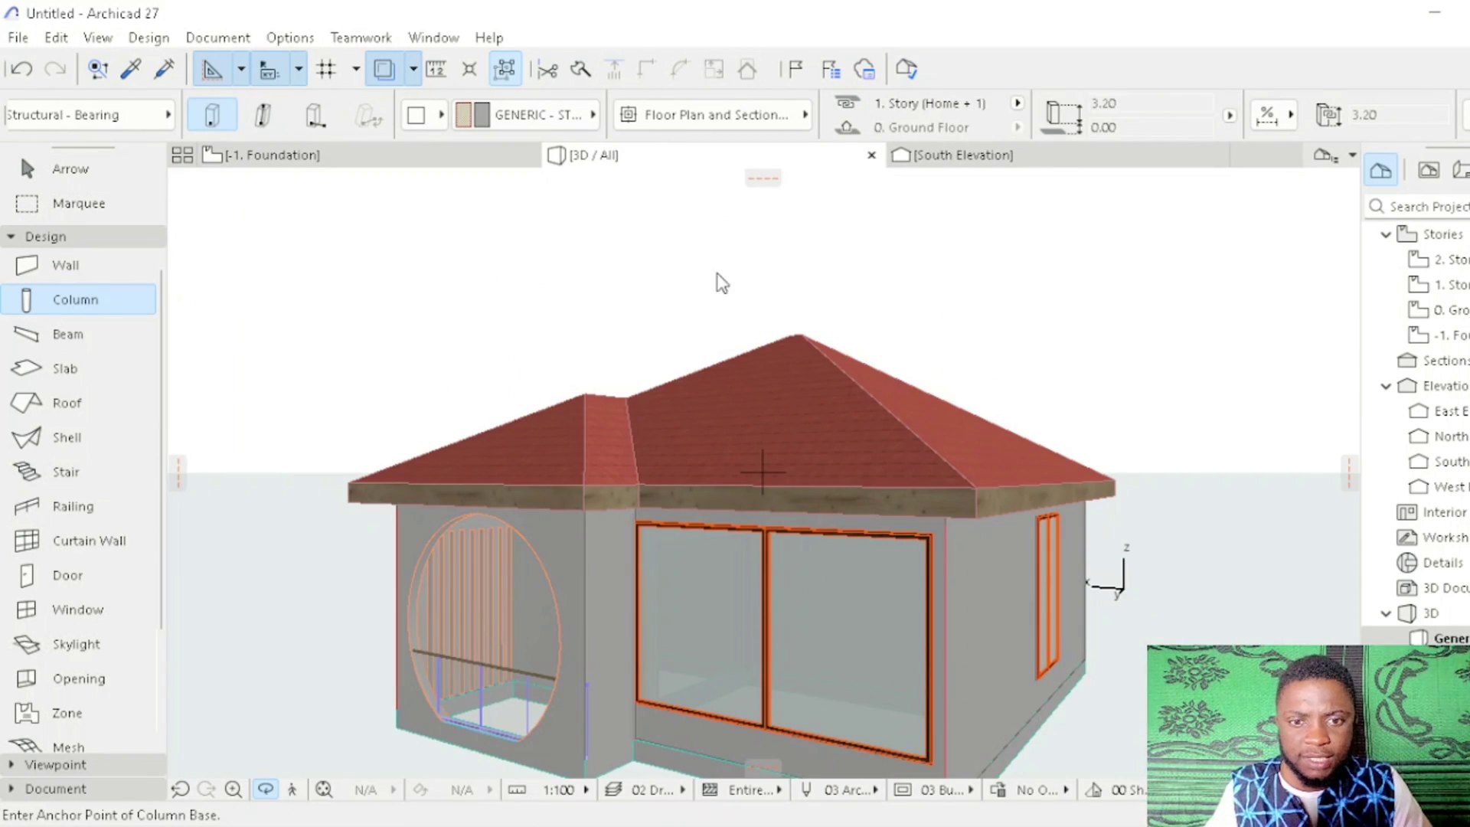
scroll(640, 635, up, 5)
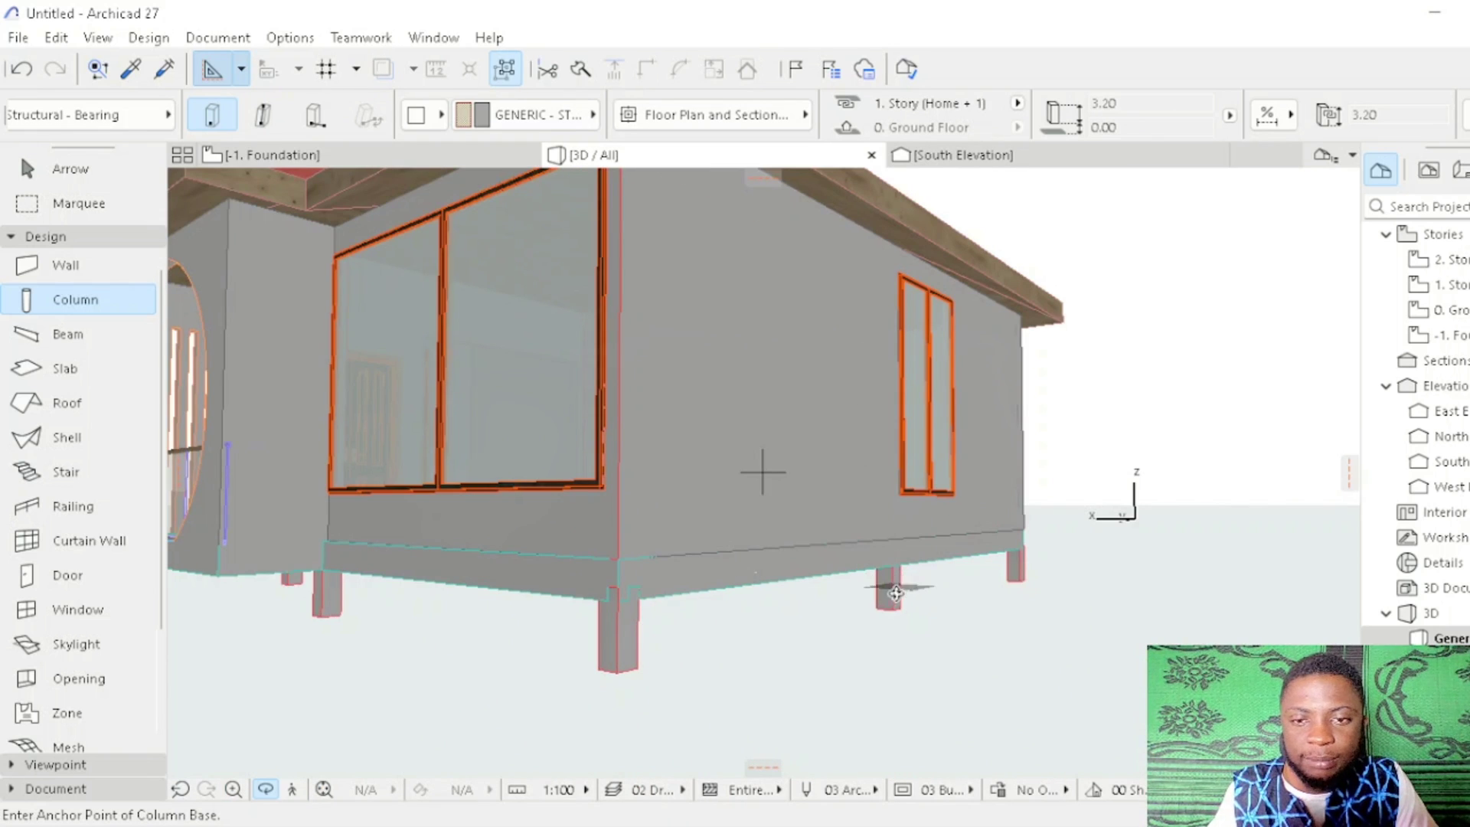
scroll(890, 578, up, 5)
scroll(894, 590, down, 8)
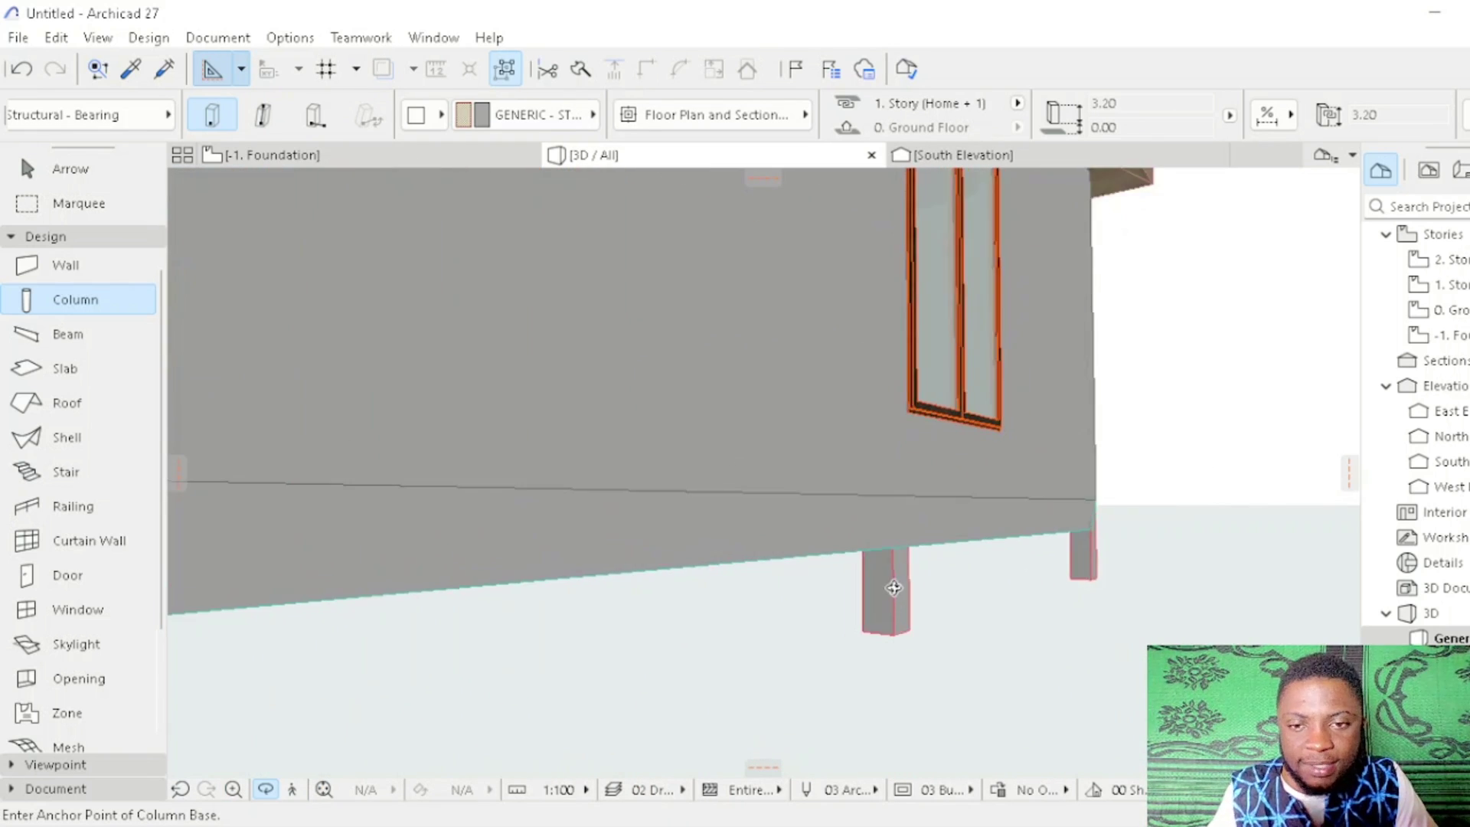
scroll(686, 645, down, 5)
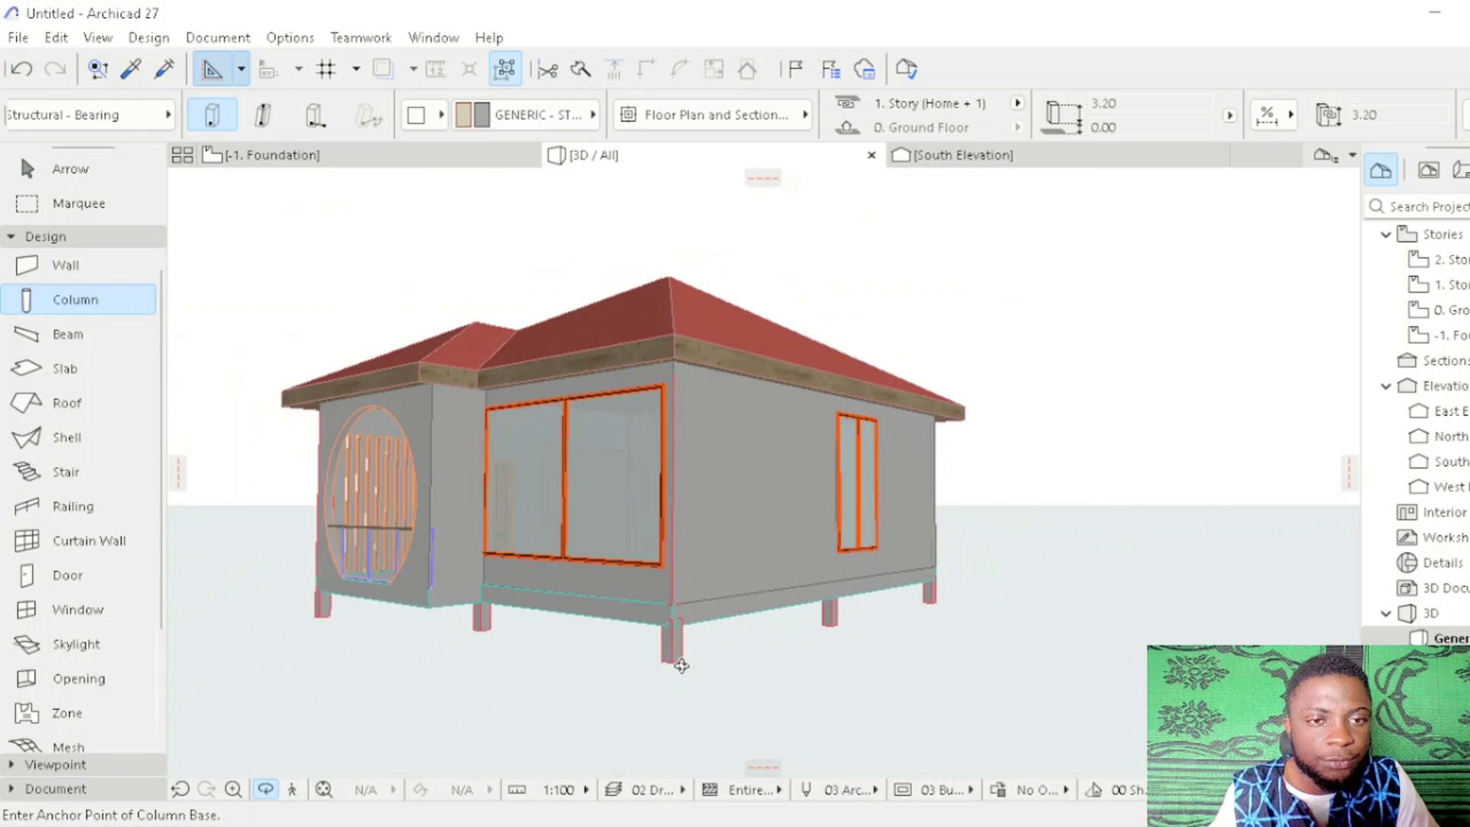
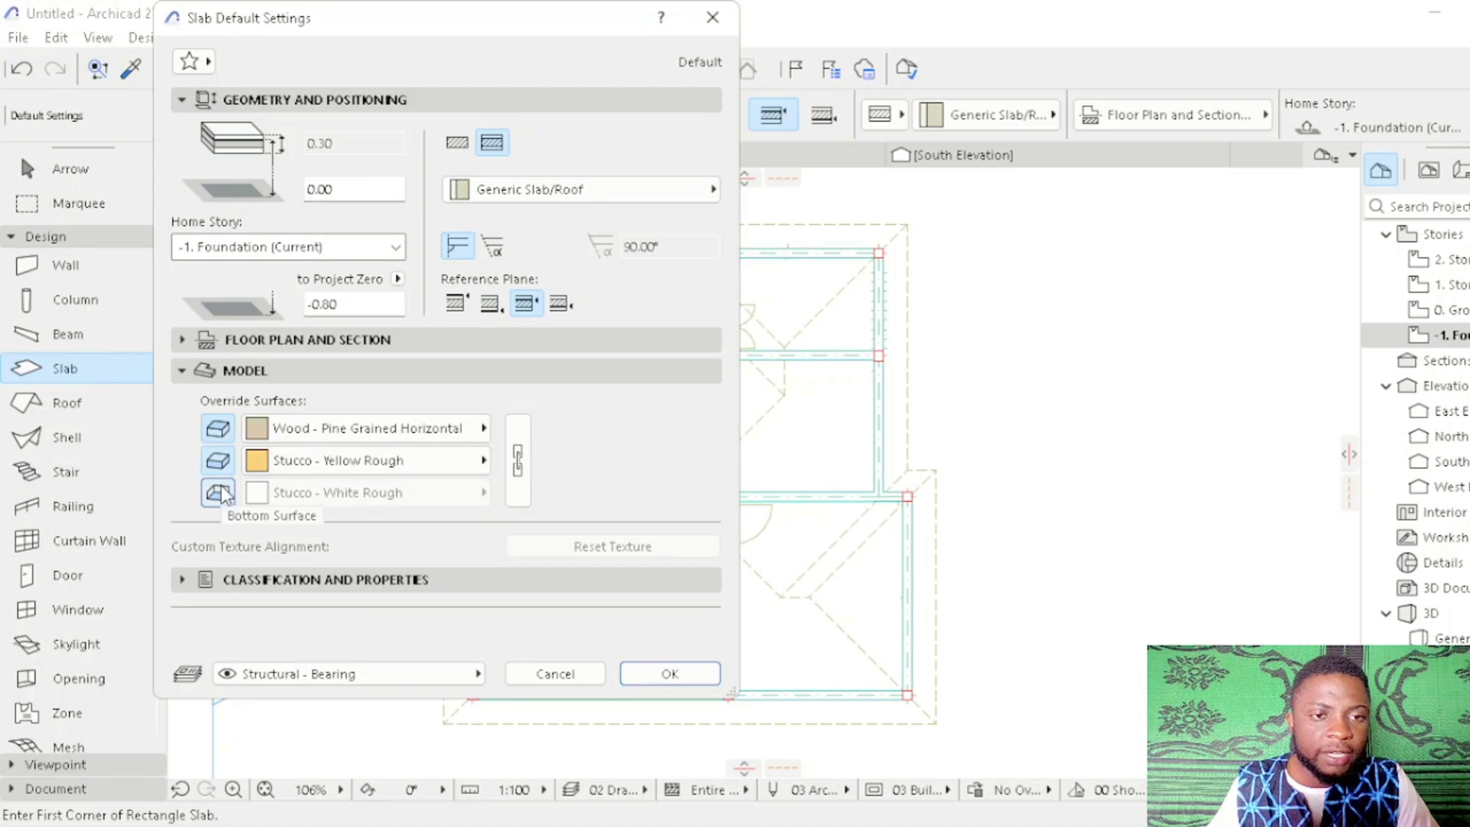
Step: Override the default slab's top surface with Concrete - 02 and link the edge and bottom surfaces to it
click(316, 423)
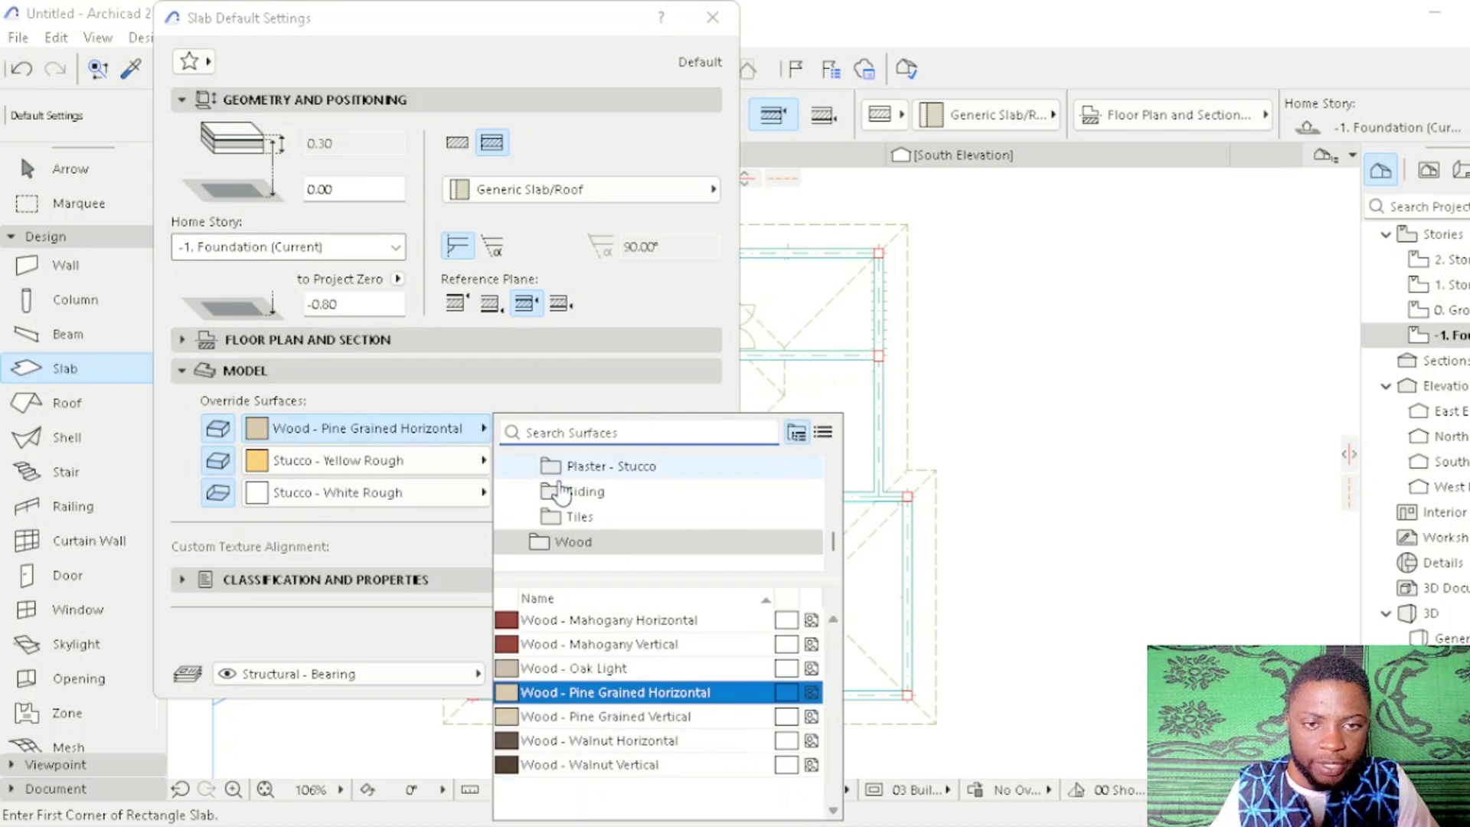
scroll(628, 513, up, 2)
scroll(634, 526, up, 1)
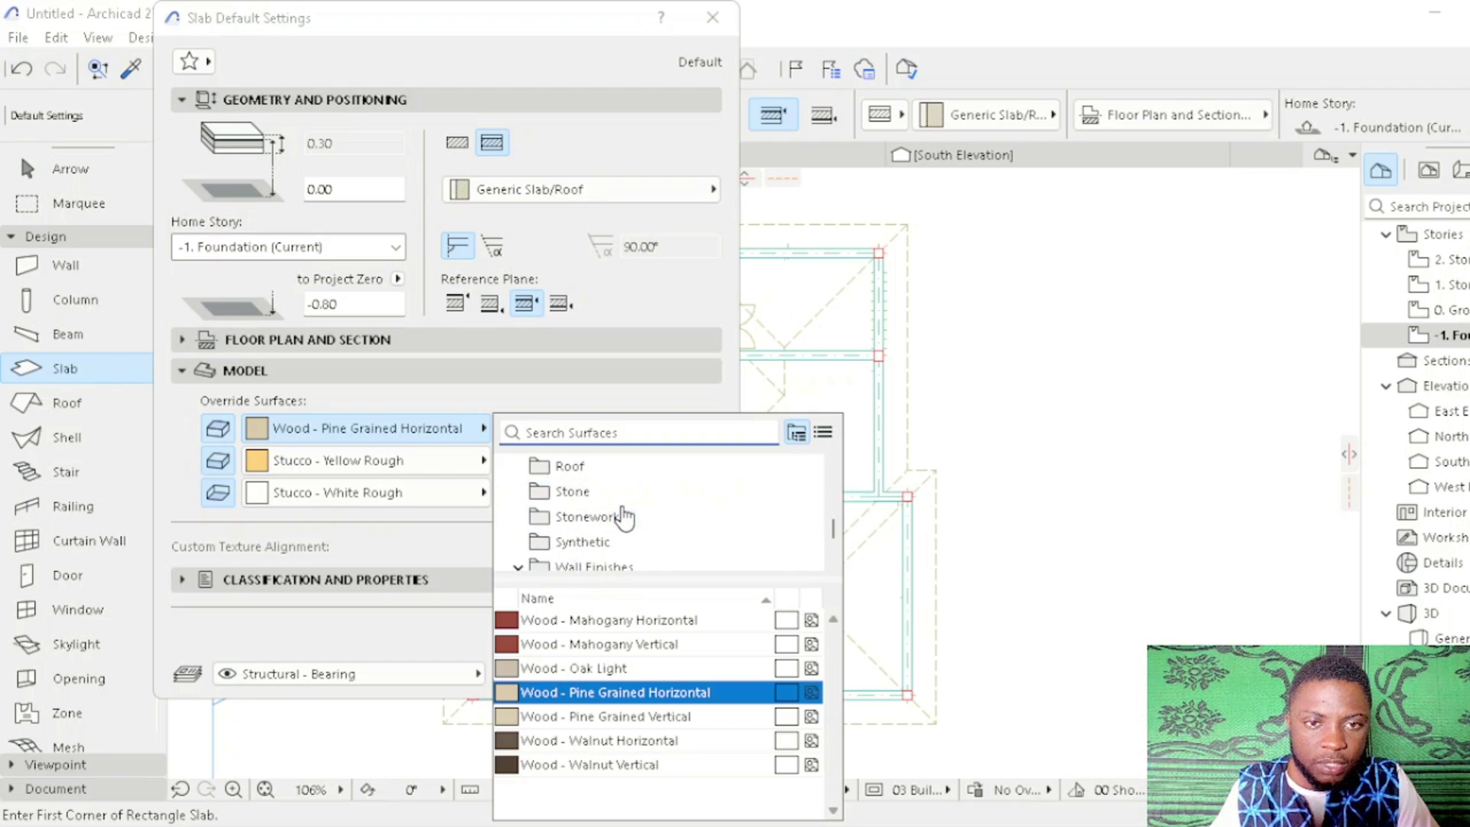
scroll(624, 527, up, 5)
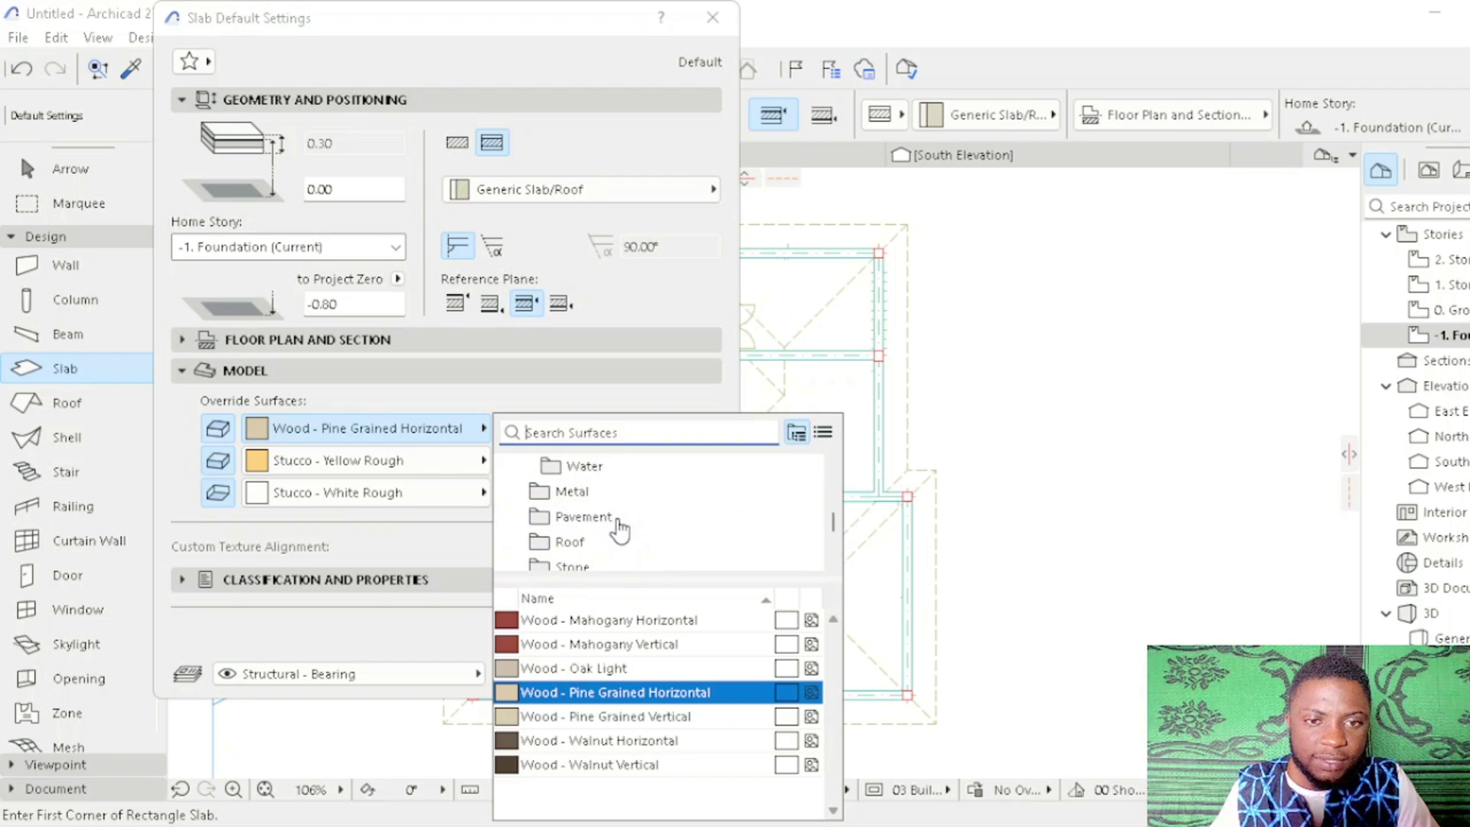
click(581, 490)
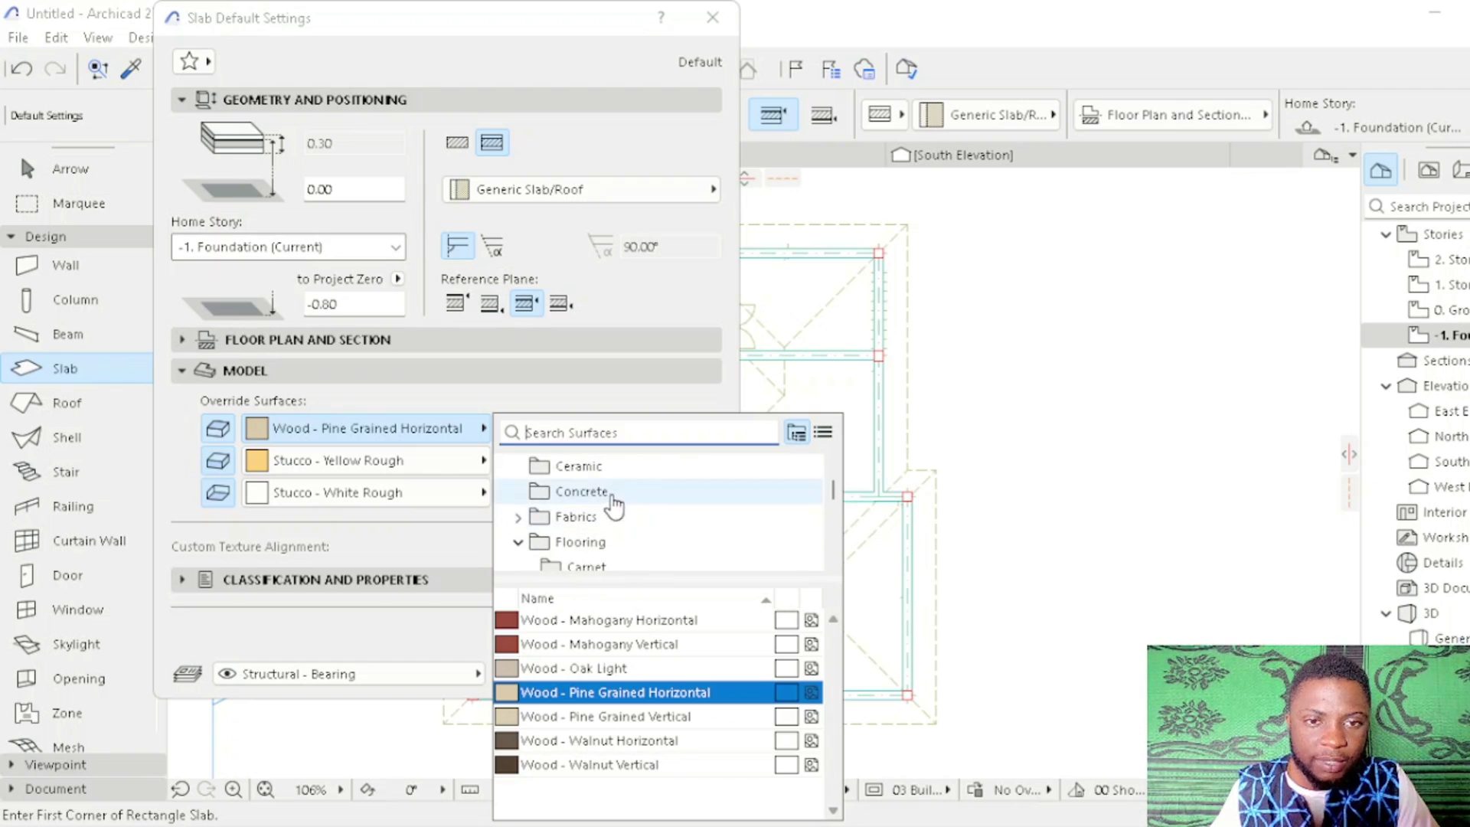
click(582, 619)
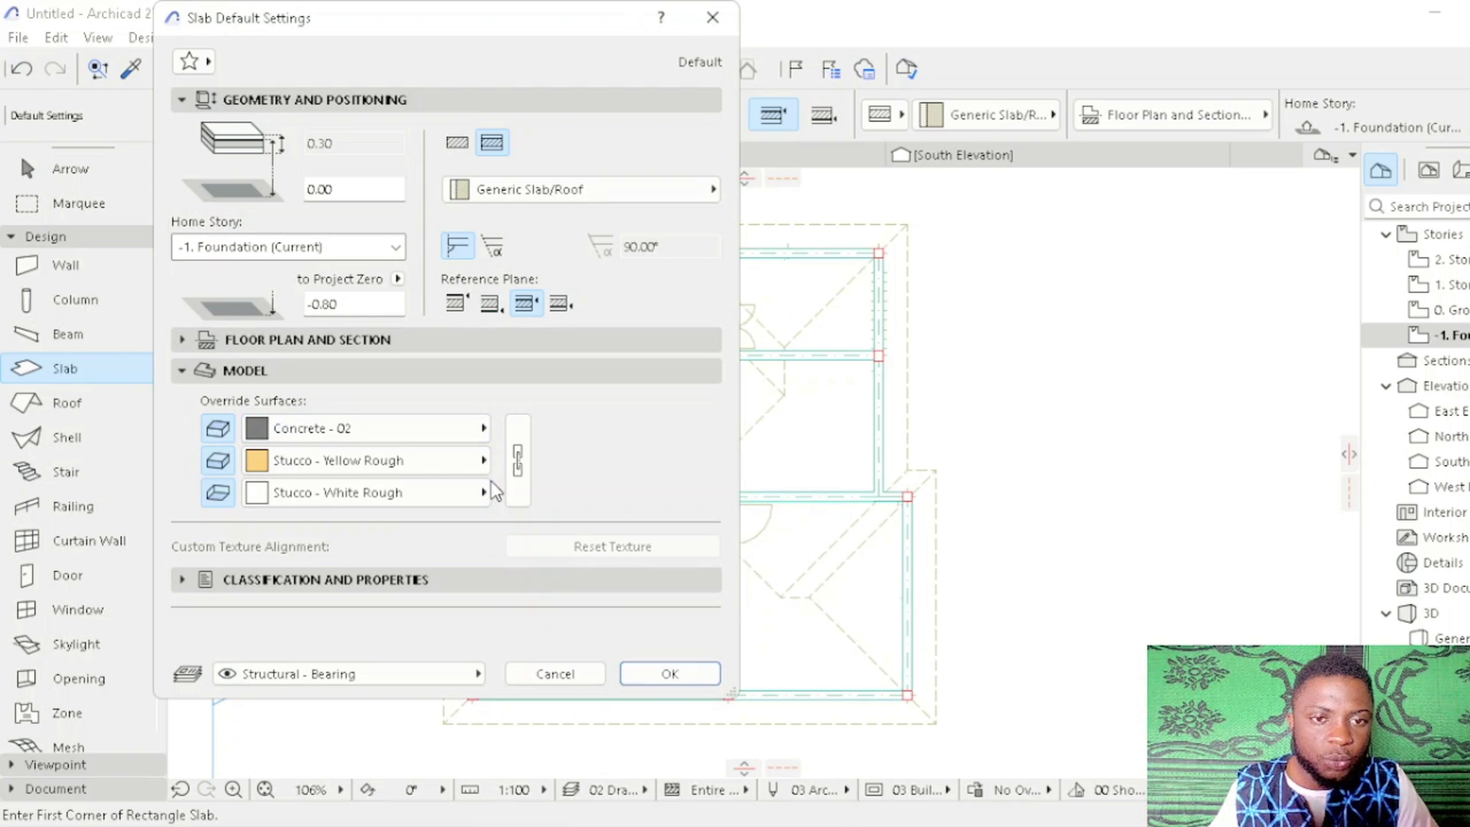
click(518, 461)
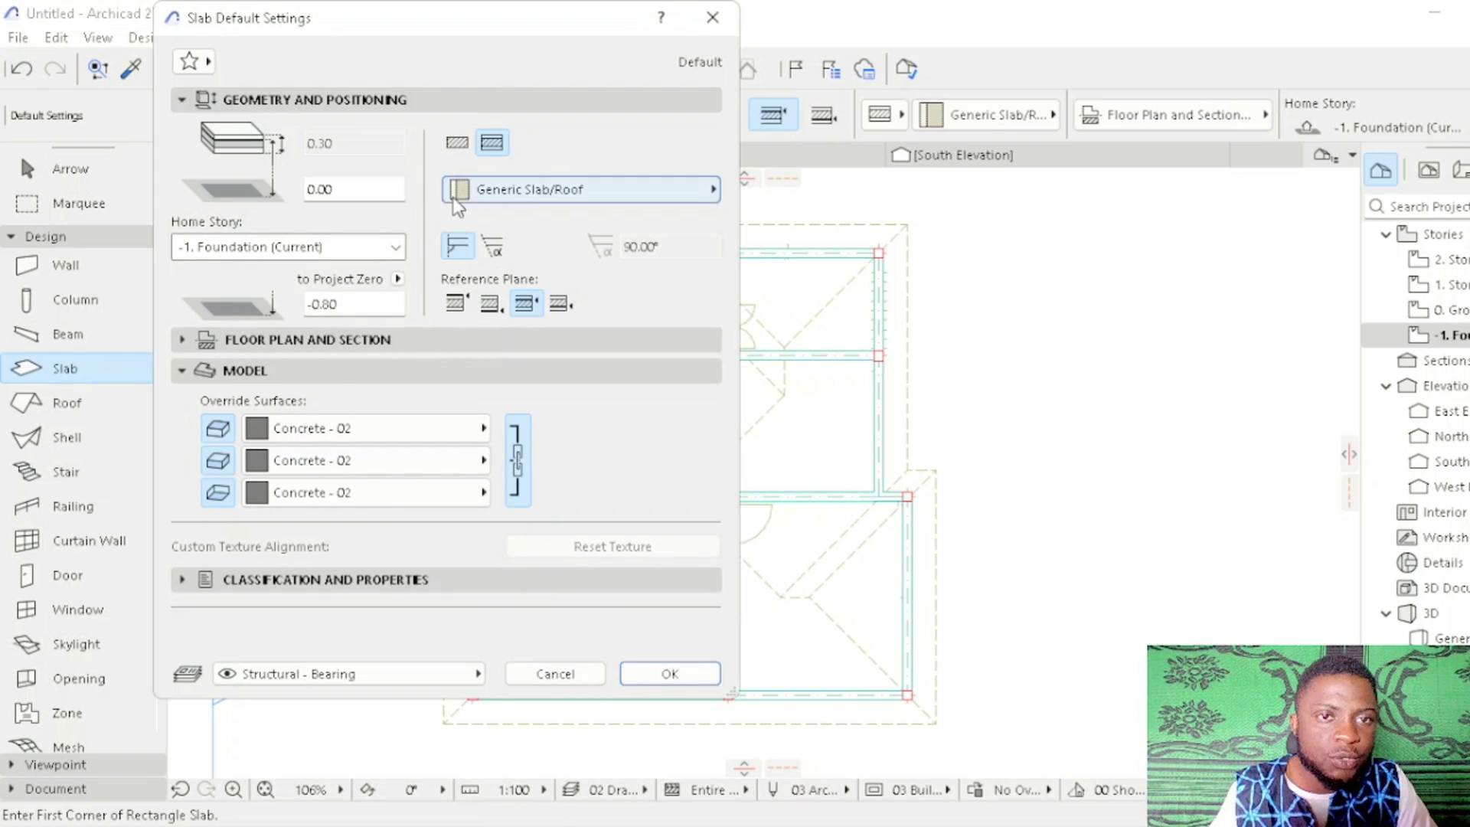
Step: Make the default slab a basic structure in Concrete - Structural with a thickness of 0.25 and accept the settings
click(265, 343)
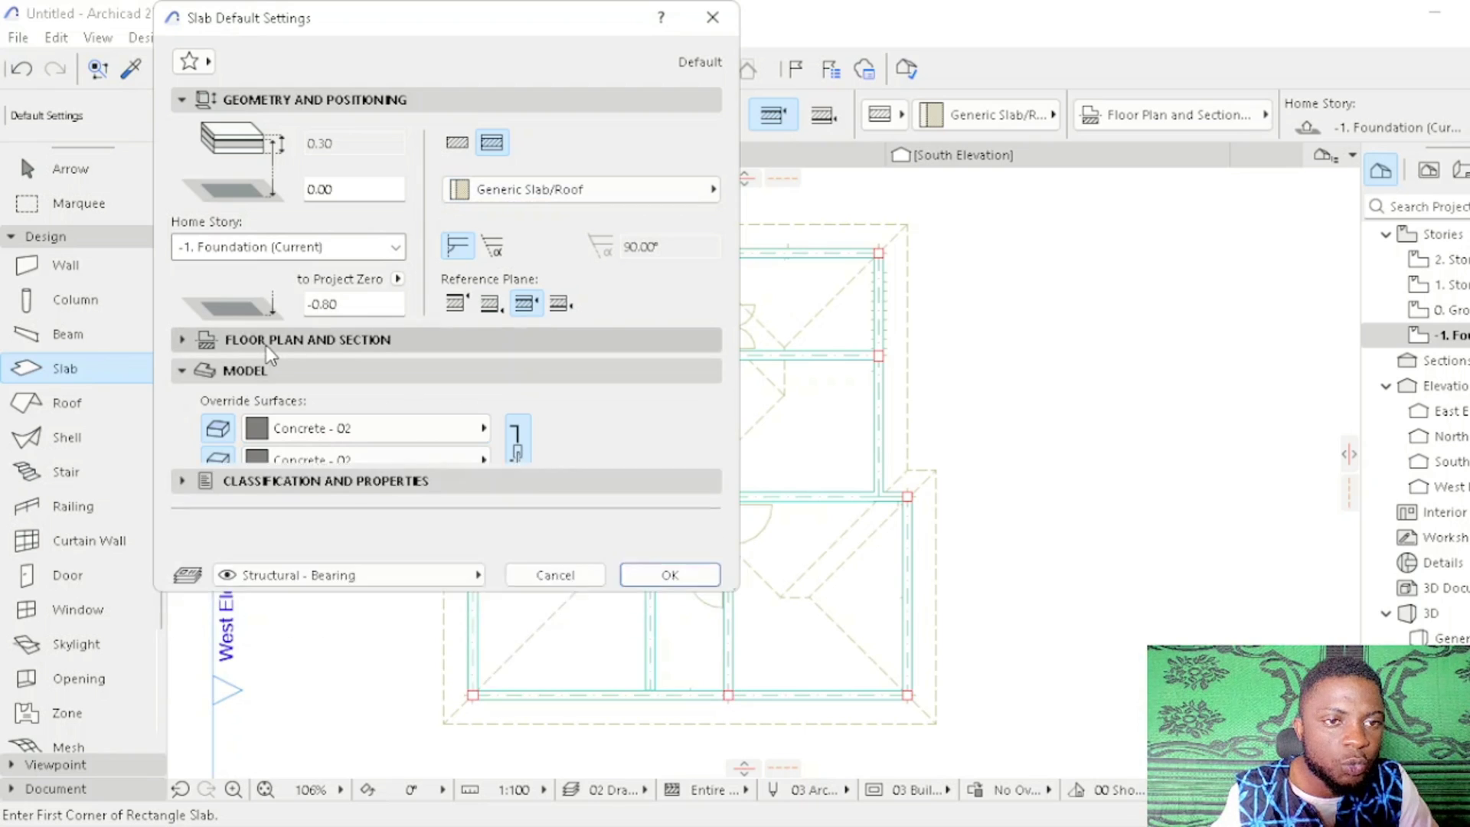
click(270, 346)
click(274, 365)
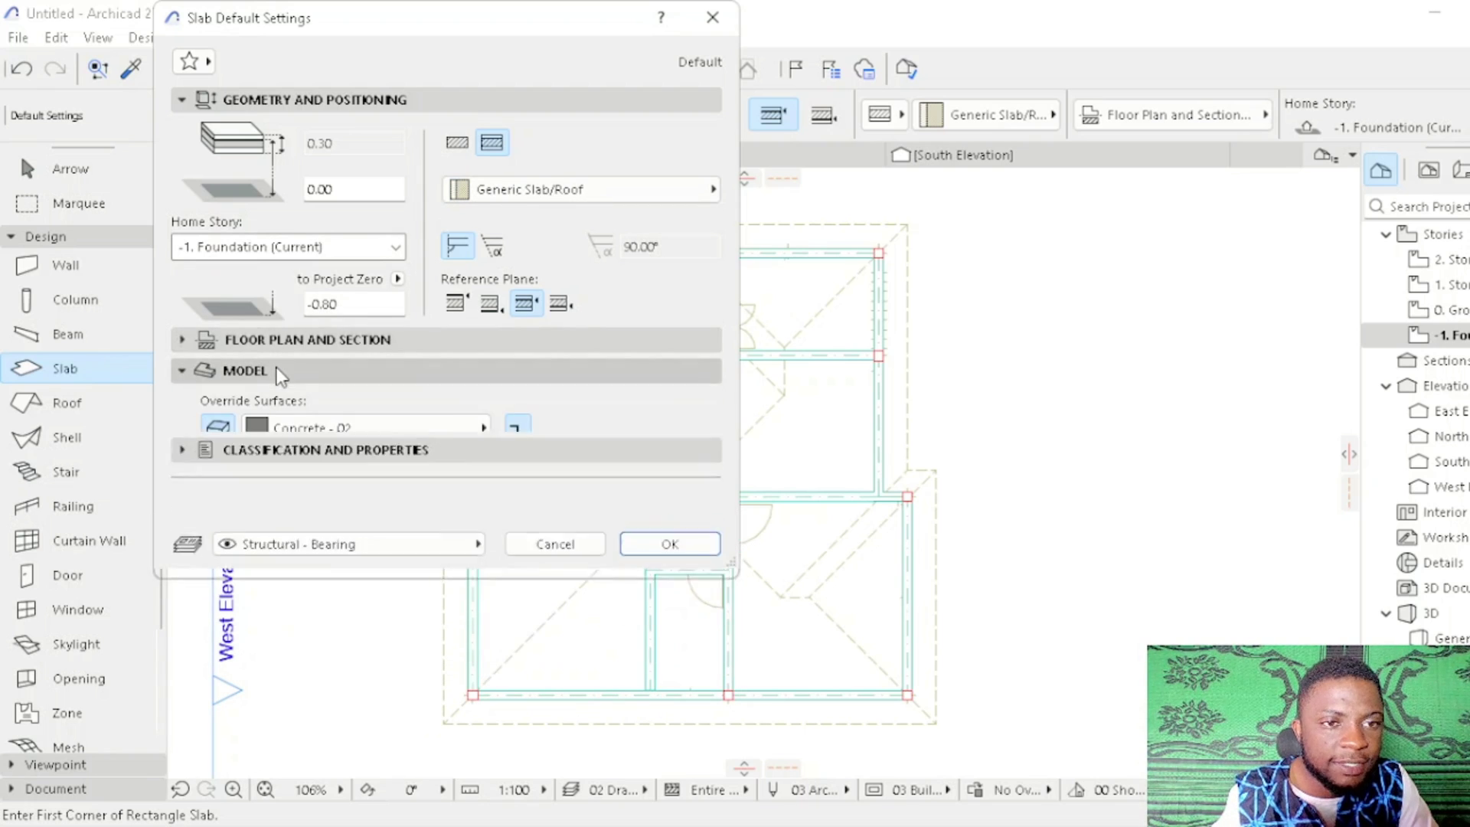
click(277, 368)
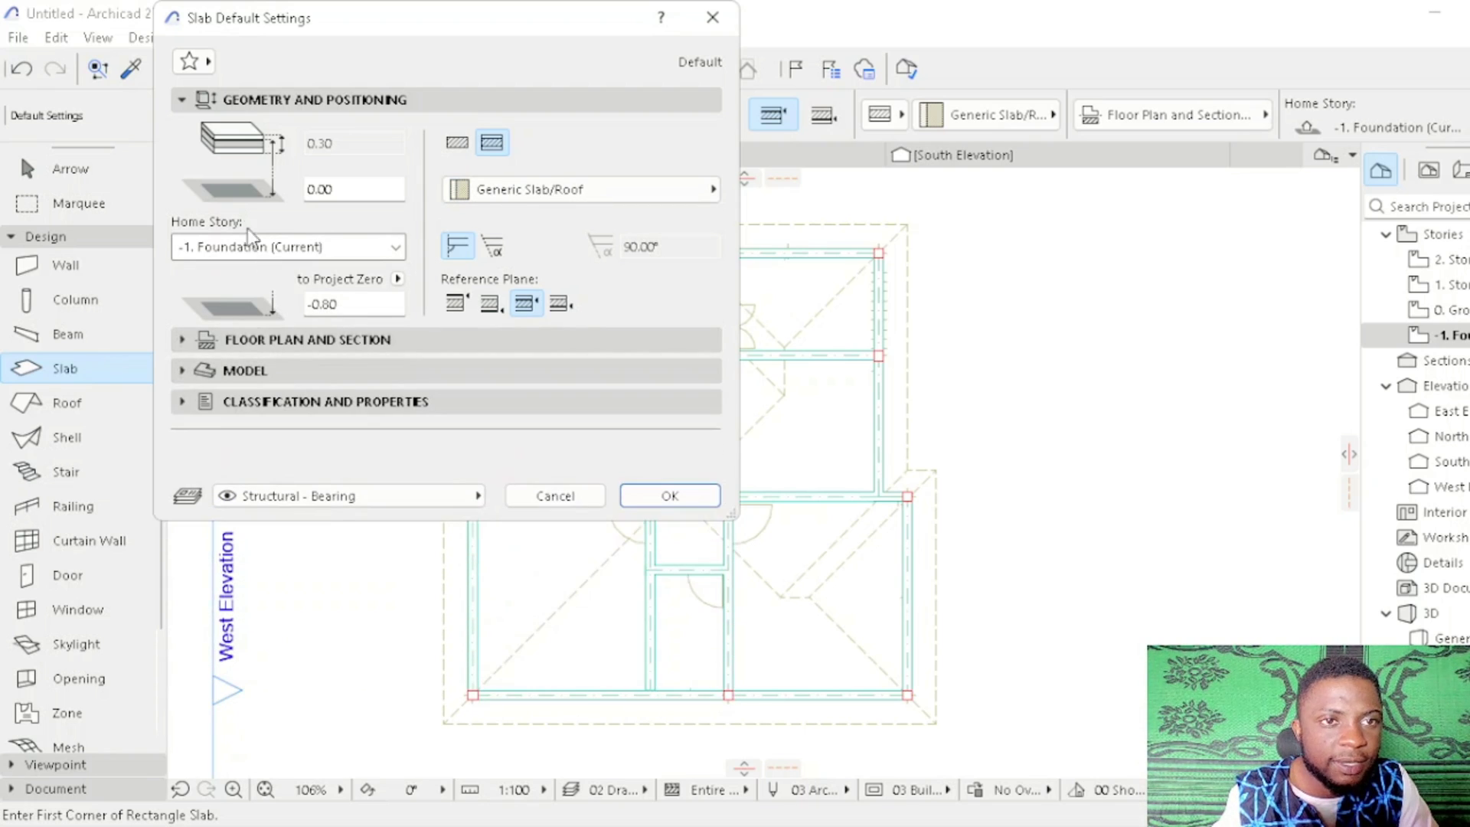
click(458, 145)
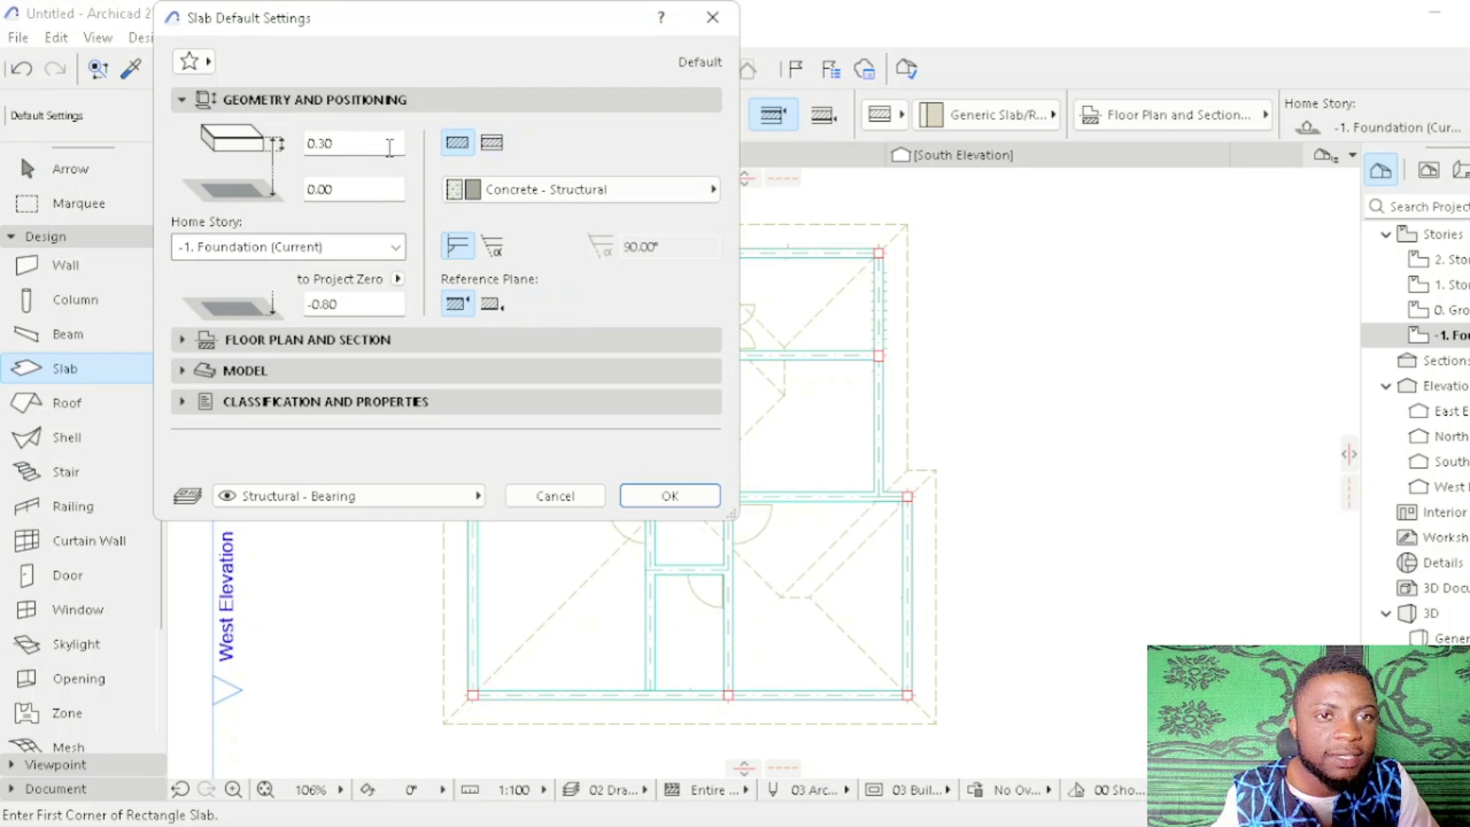
text(0.0025)
key(BackSpace)
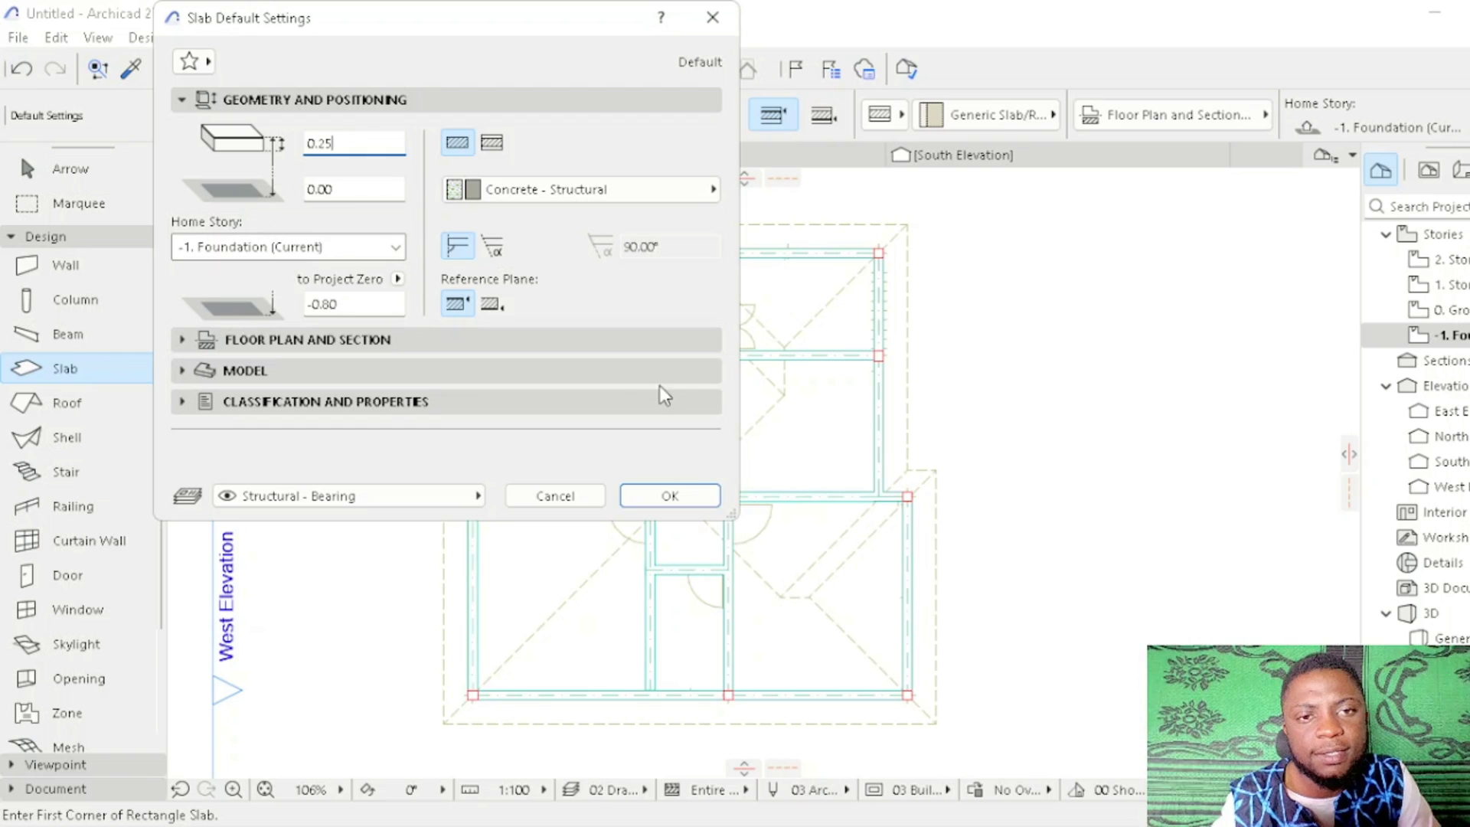
click(674, 495)
Step: Draw a 0.80 by 0.80 rectangular slab starting from the centre of the upper-left corner column and select it
scroll(505, 310, up, 3)
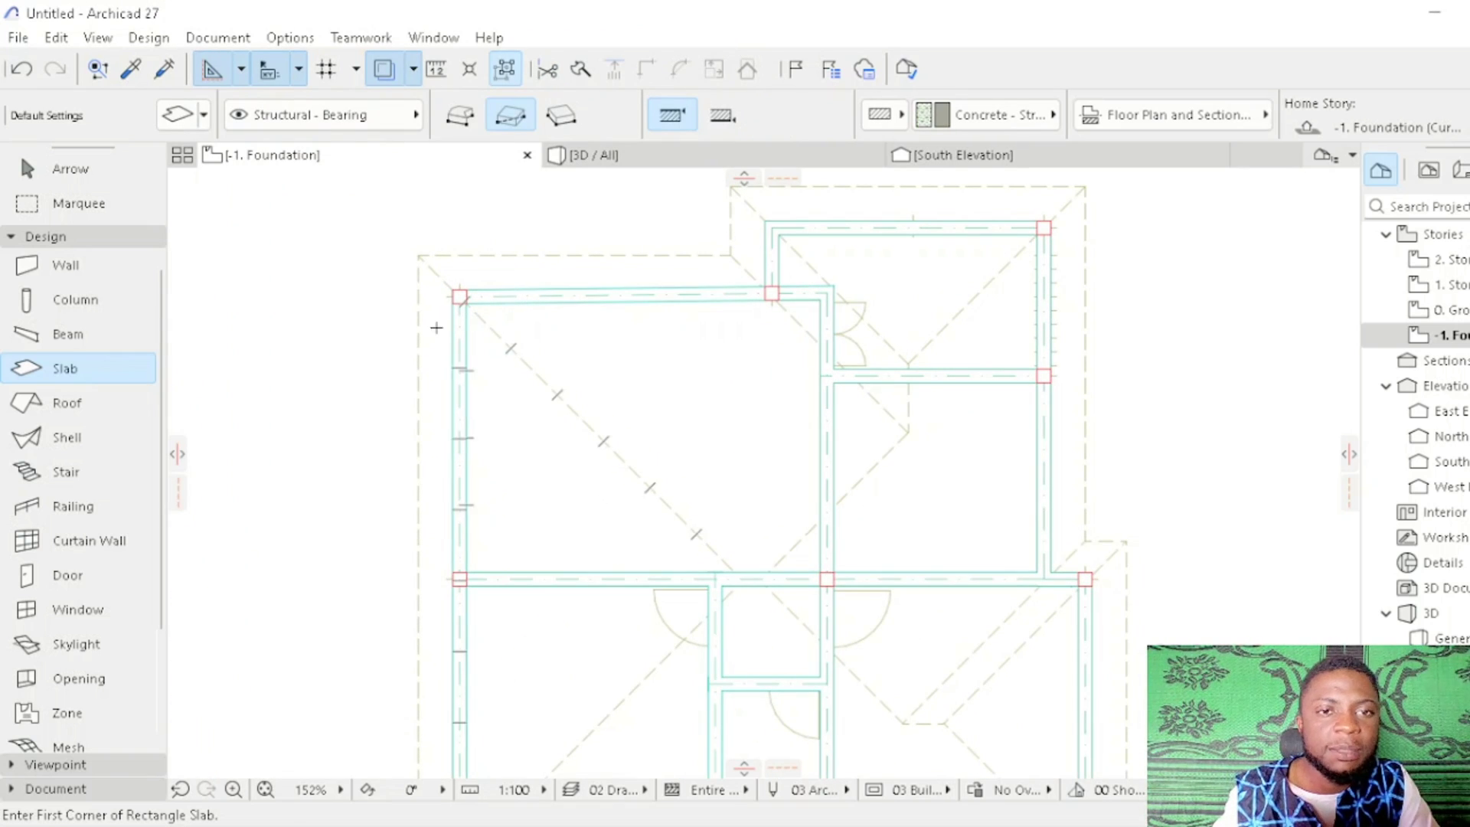
scroll(423, 342, up, 4)
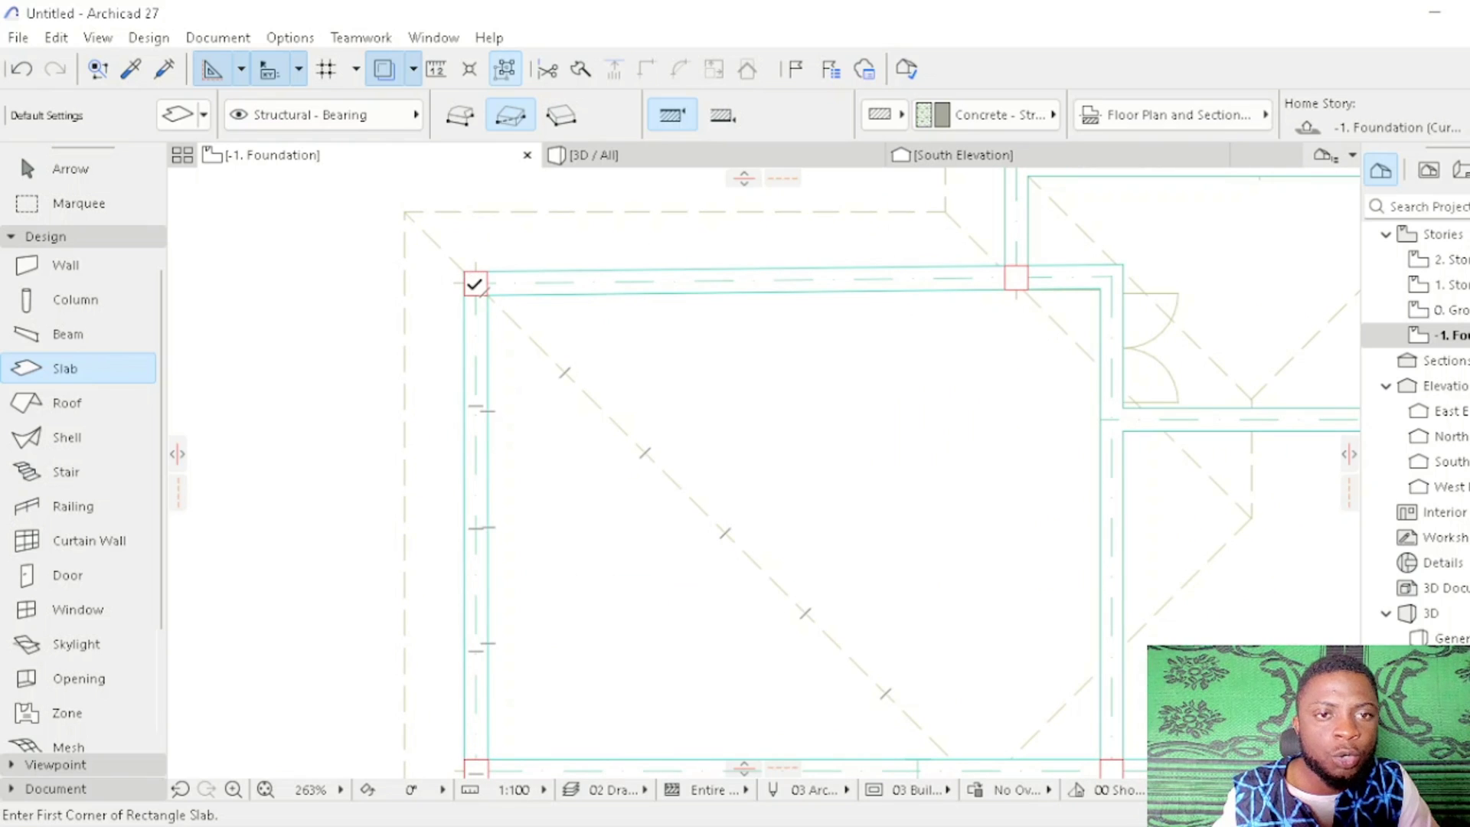
click(475, 283)
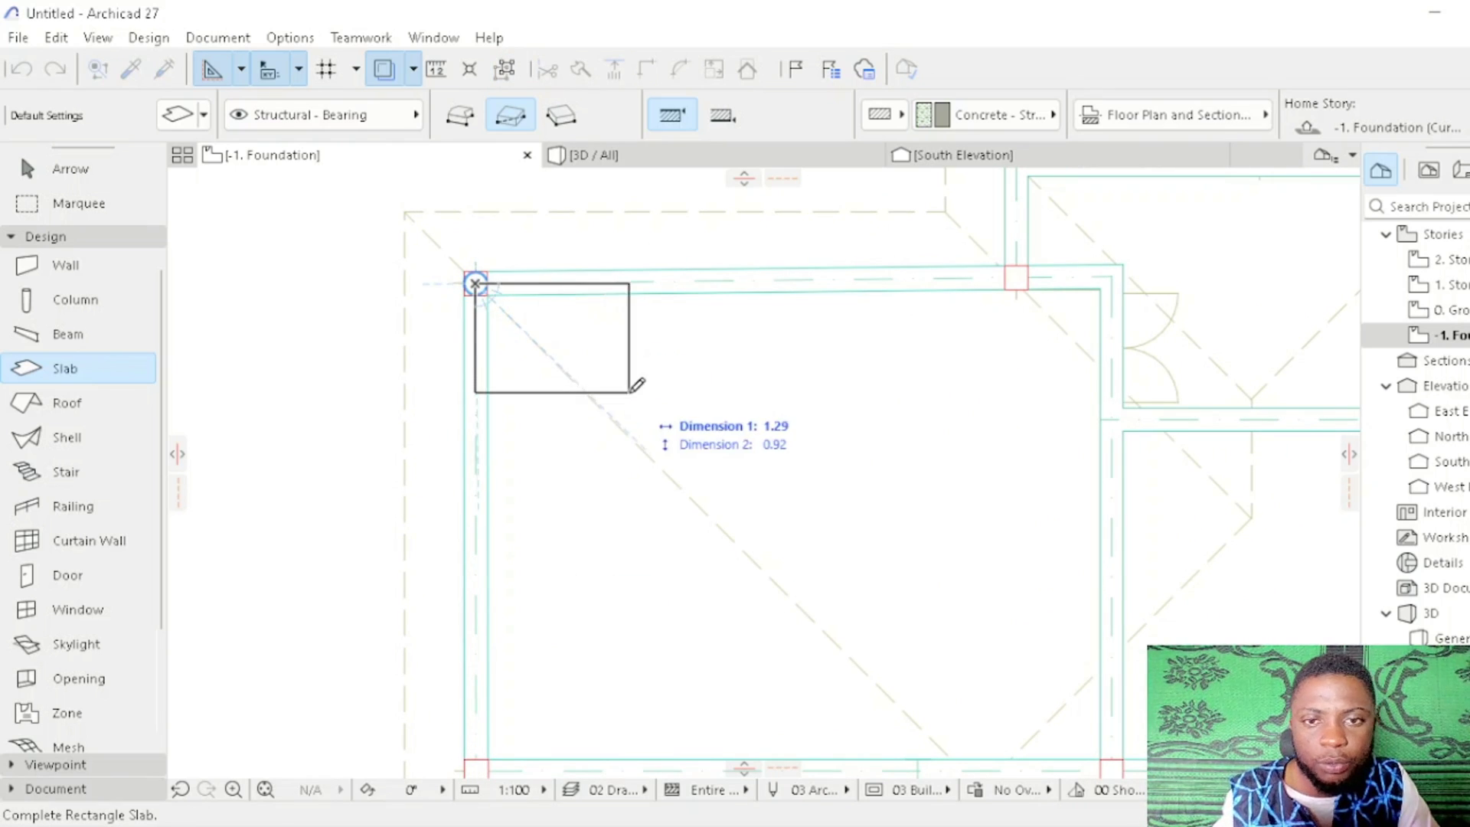
text(0.8)
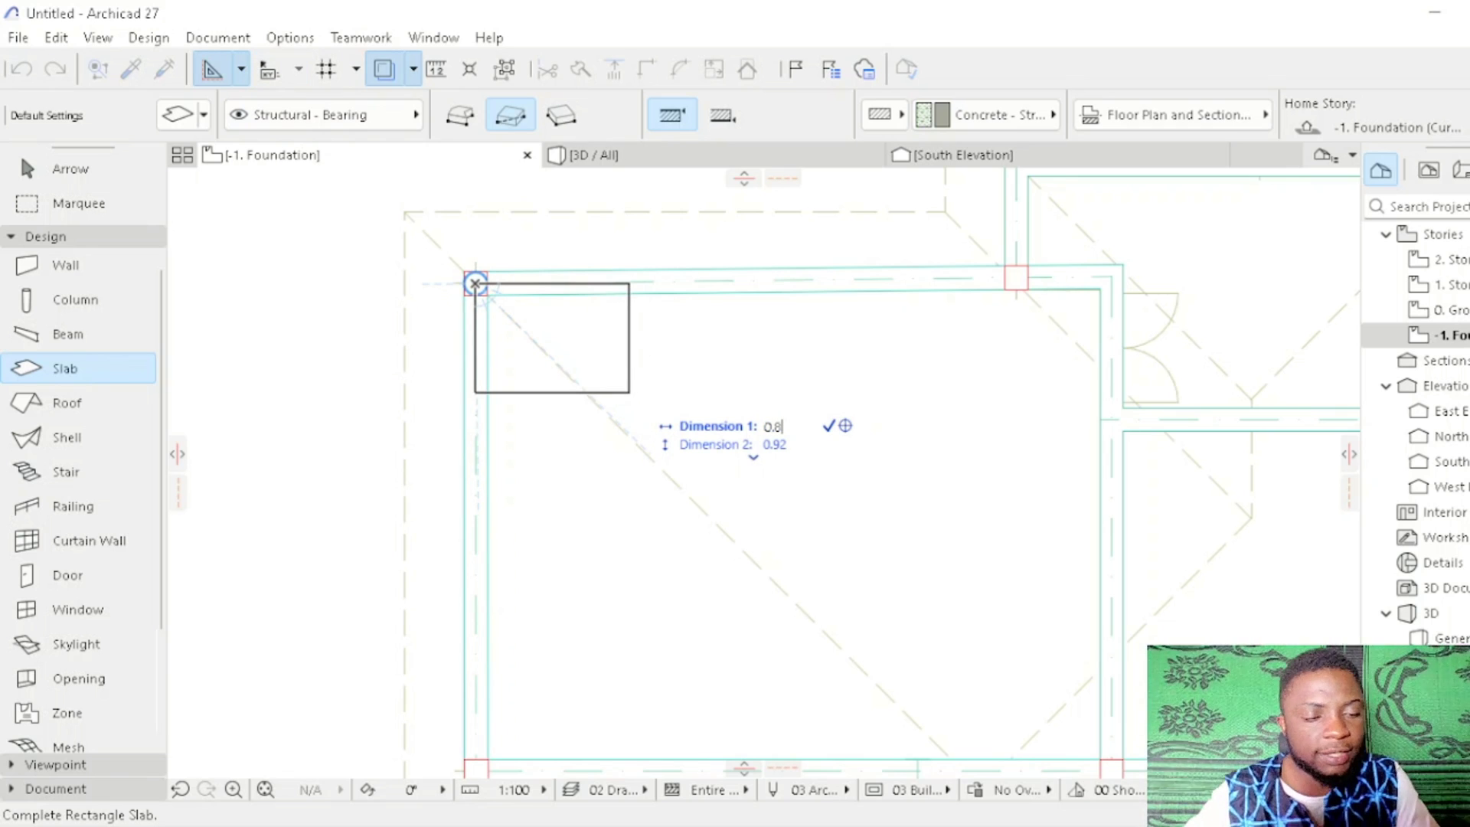
key(Tab)
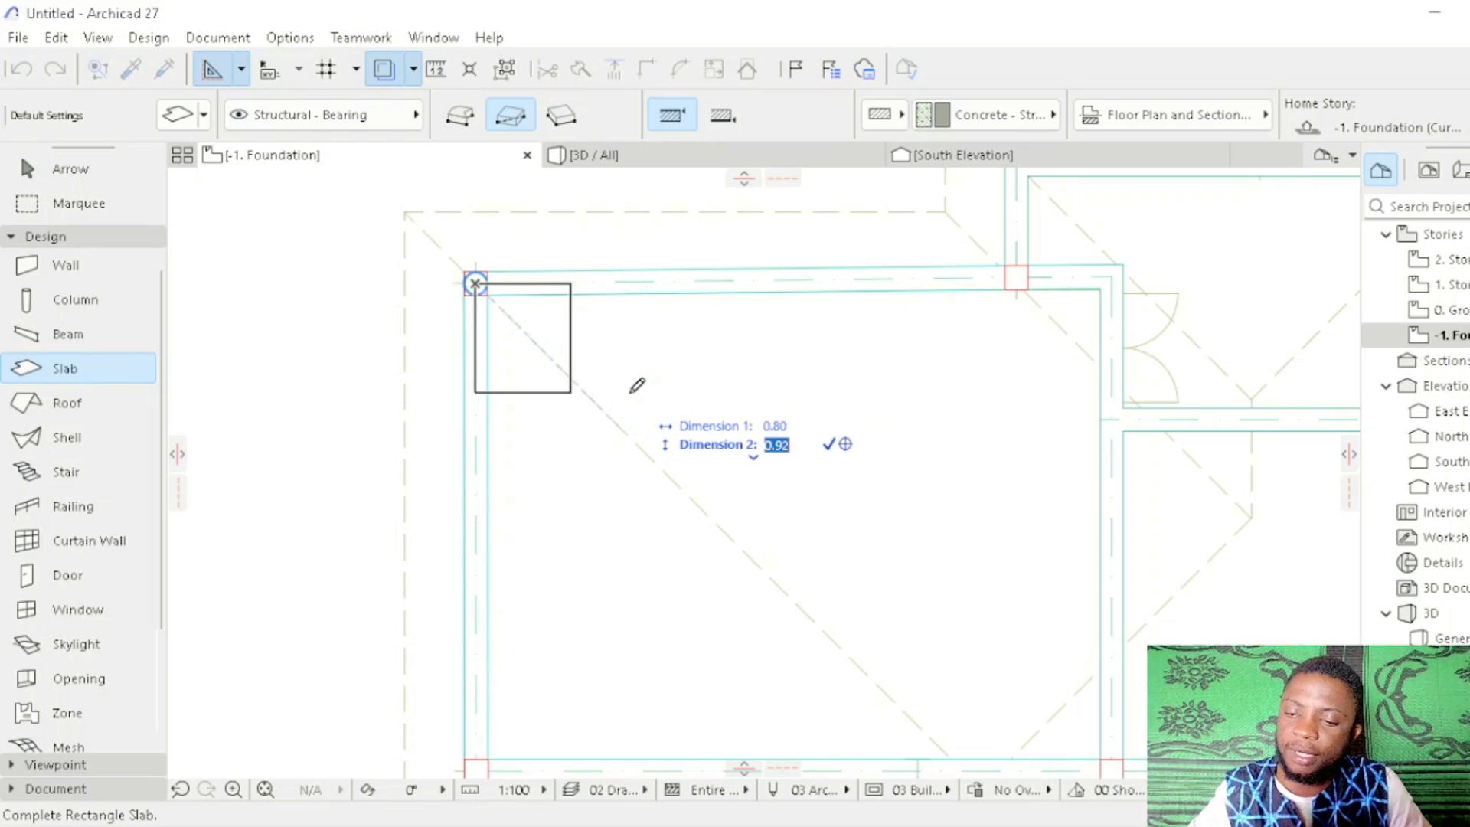
key(Return)
shift+click(546, 365)
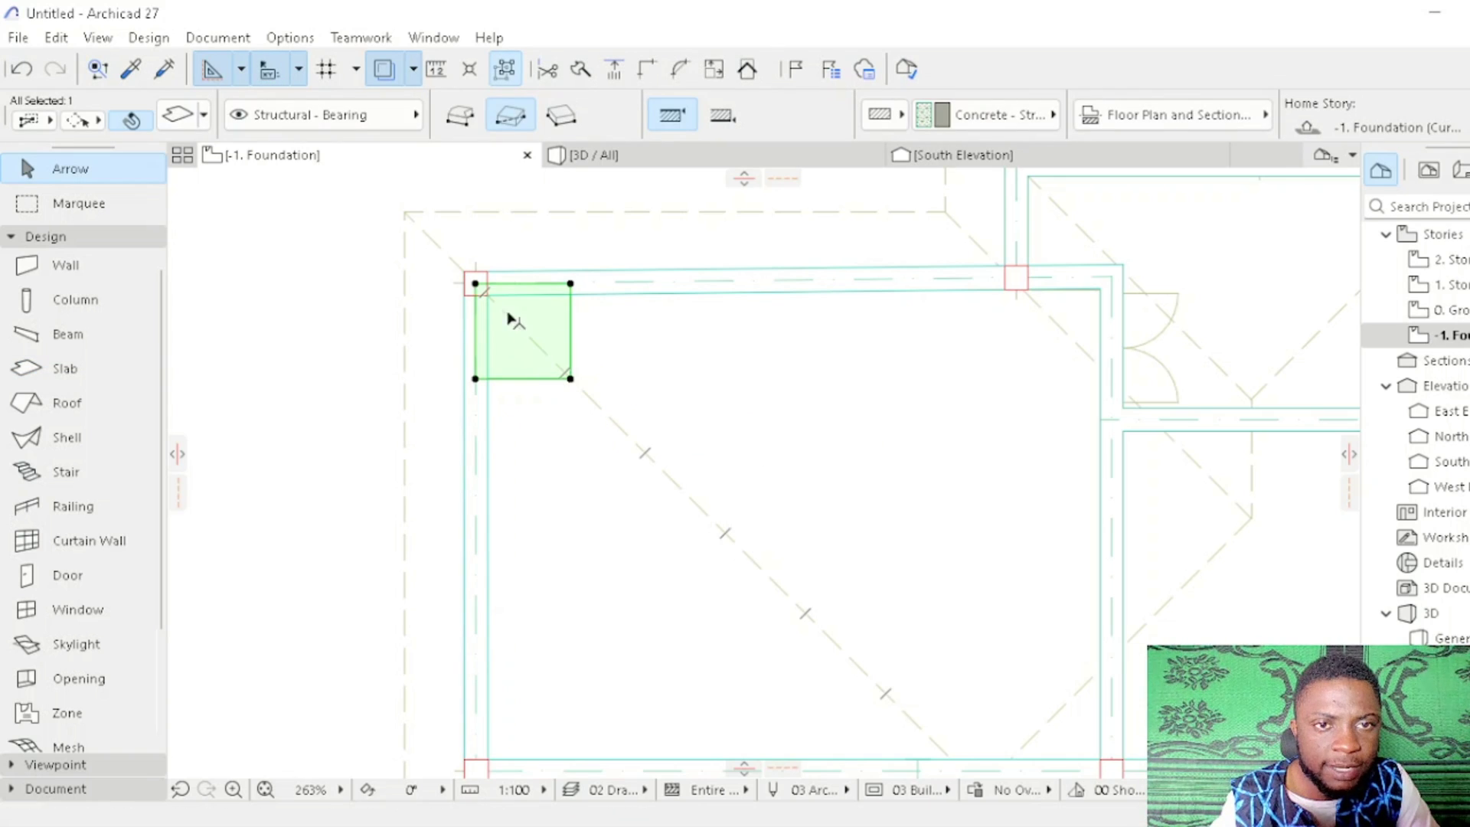
Step: Move the selected 0.80 by 0.80 footing slab so that it is centred on the upper-left corner column
click(476, 284)
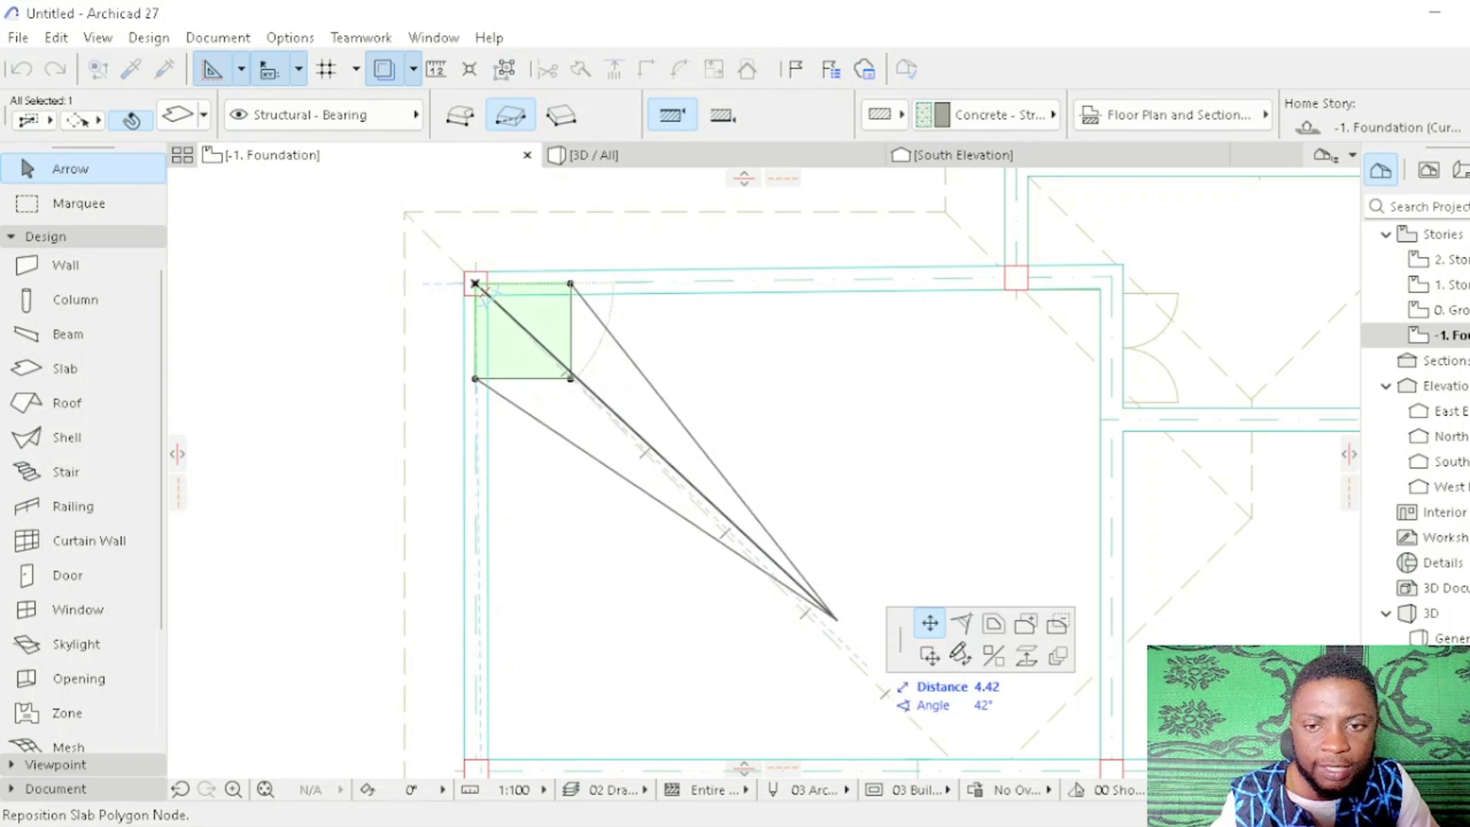
click(930, 656)
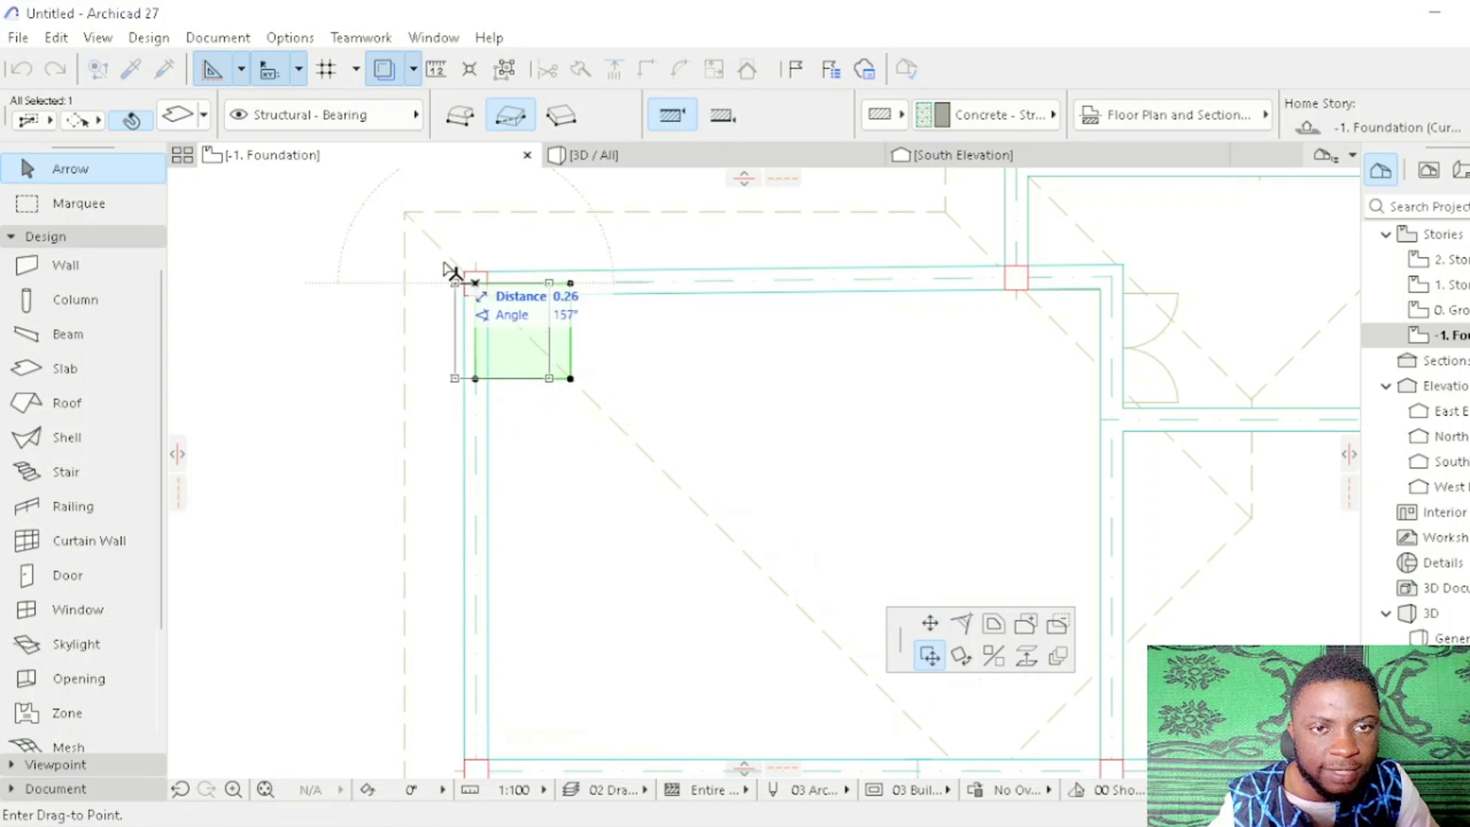
scroll(440, 264, up, 1)
scroll(438, 259, up, 1)
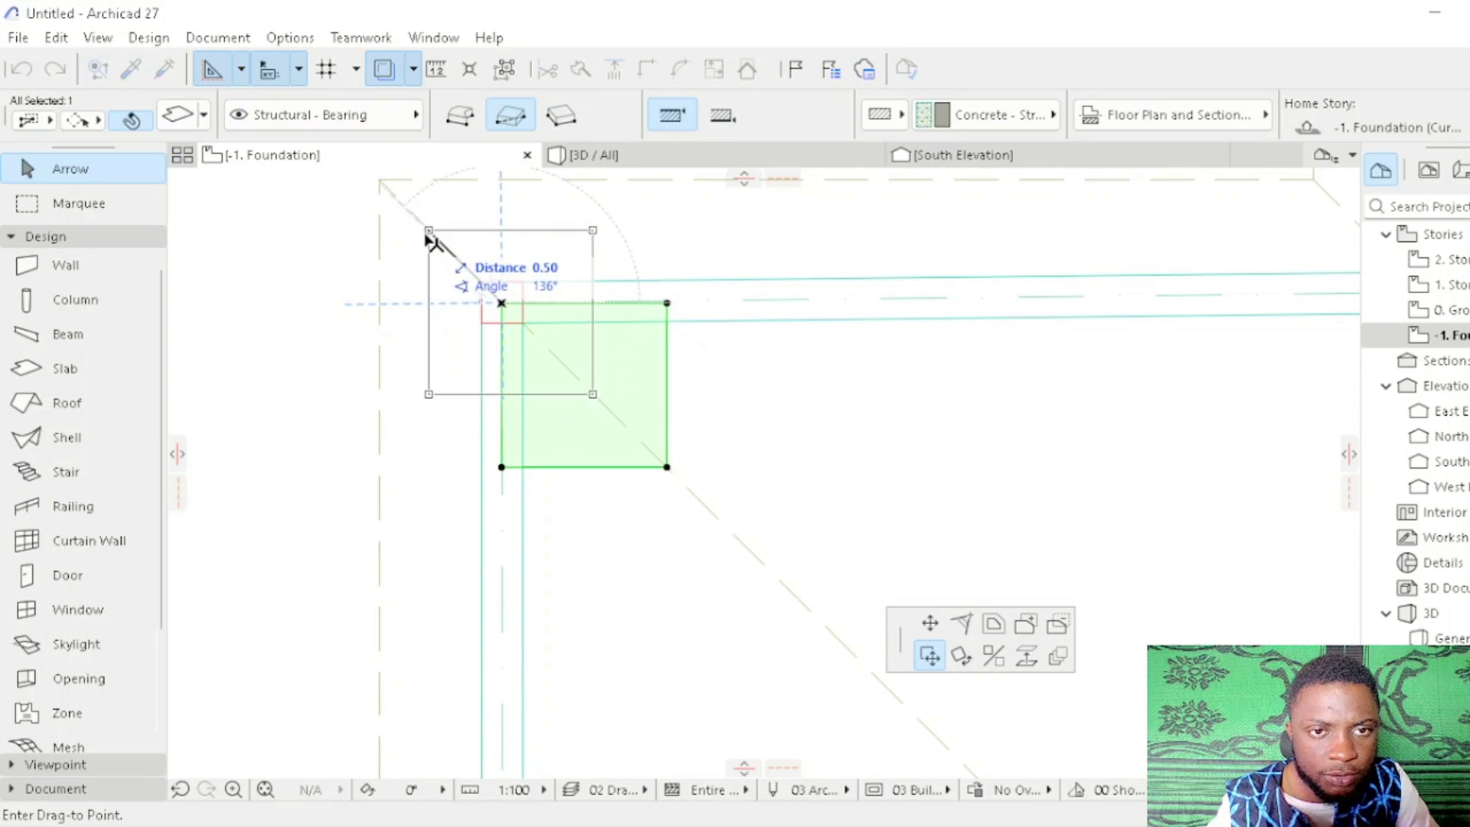
click(428, 231)
click(540, 264)
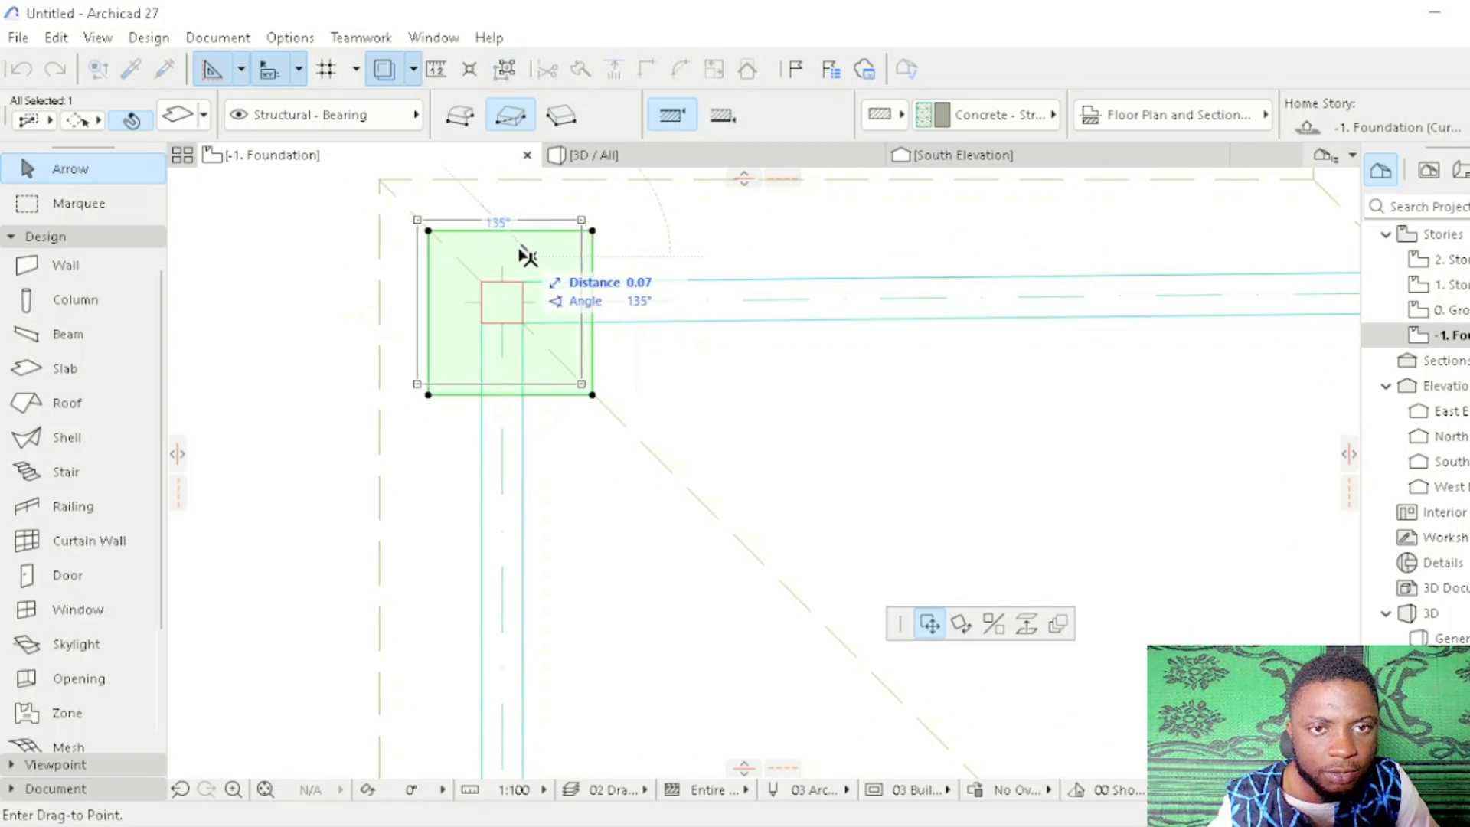
click(528, 256)
scroll(540, 282, down, 2)
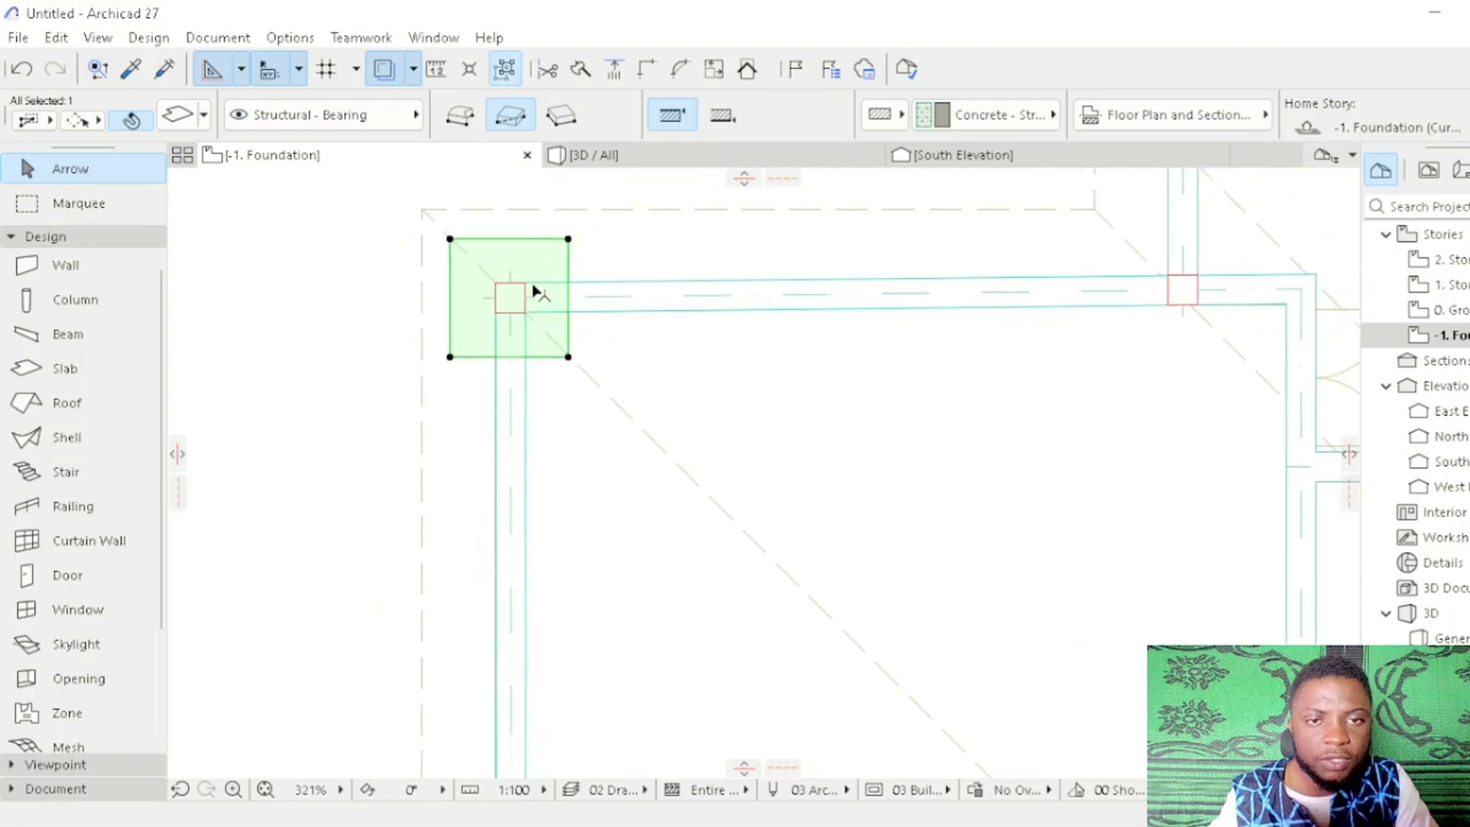
scroll(533, 300, down, 3)
scroll(535, 291, up, 4)
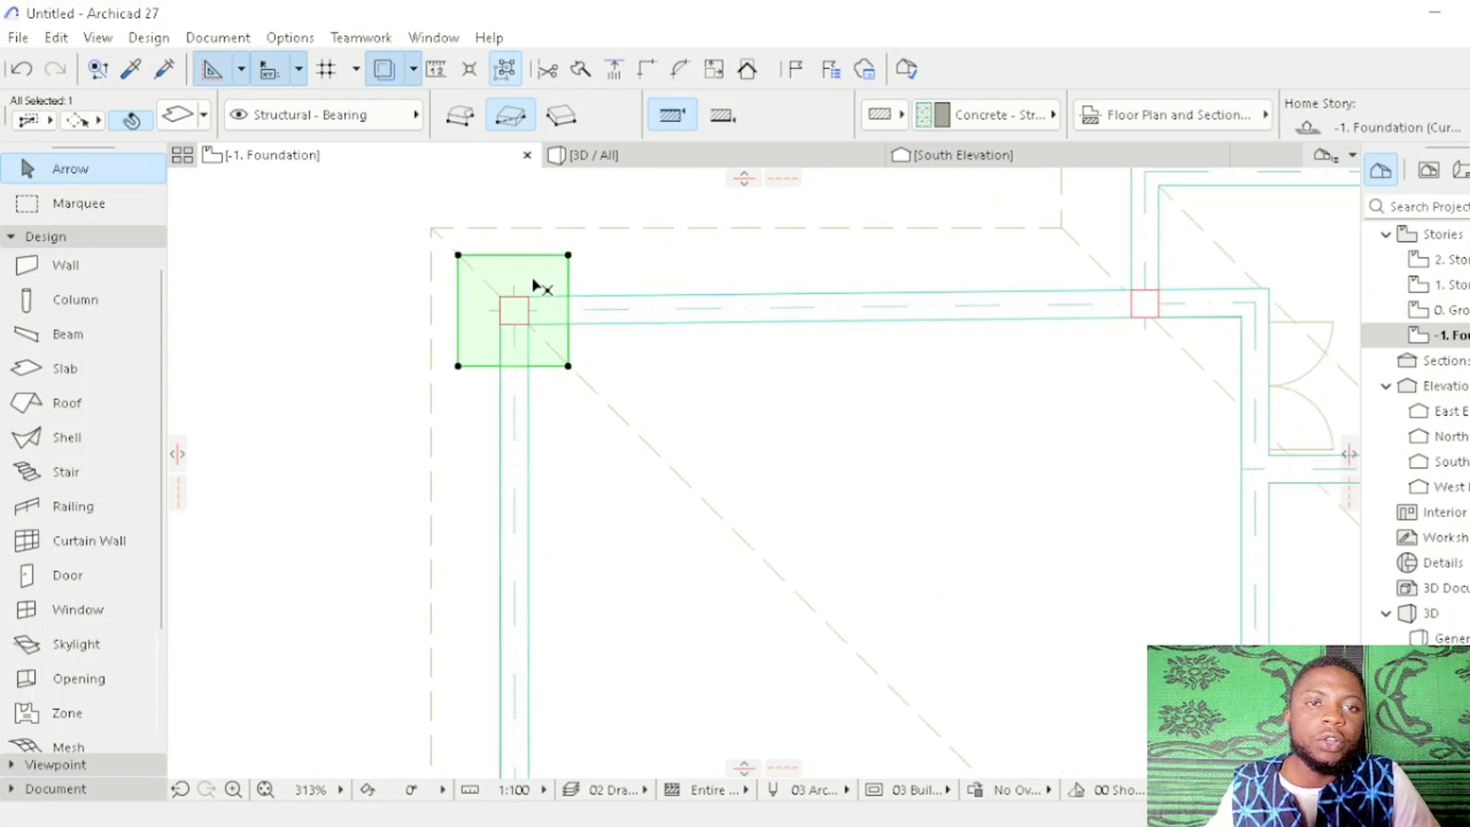
Step: Use Drag Multiple Copies from the column's centre to copy the footing slab onto the upper middle column and the two upper-right columns
right_click(533, 280)
mouse_move(674, 487)
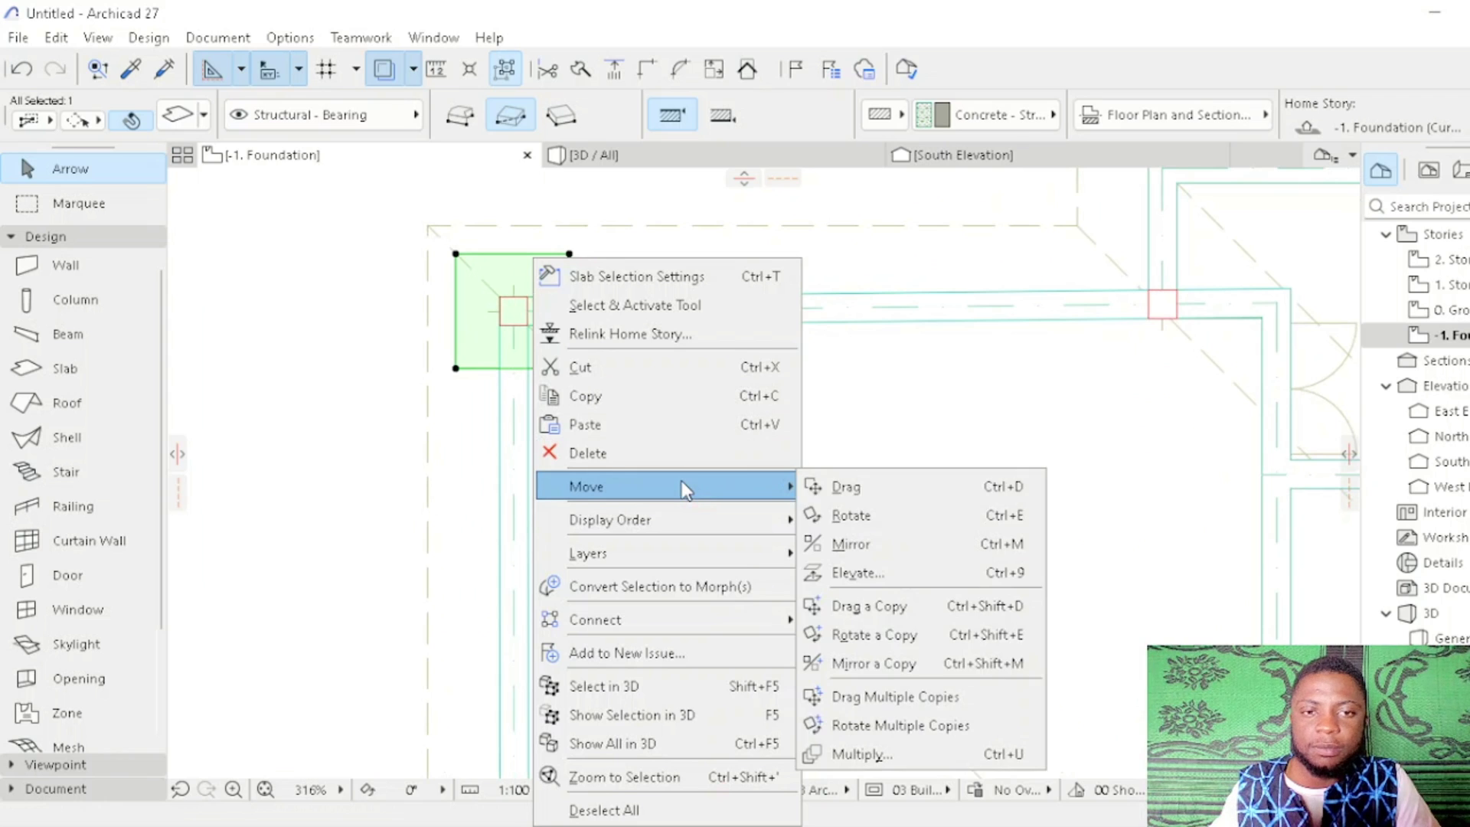
click(919, 696)
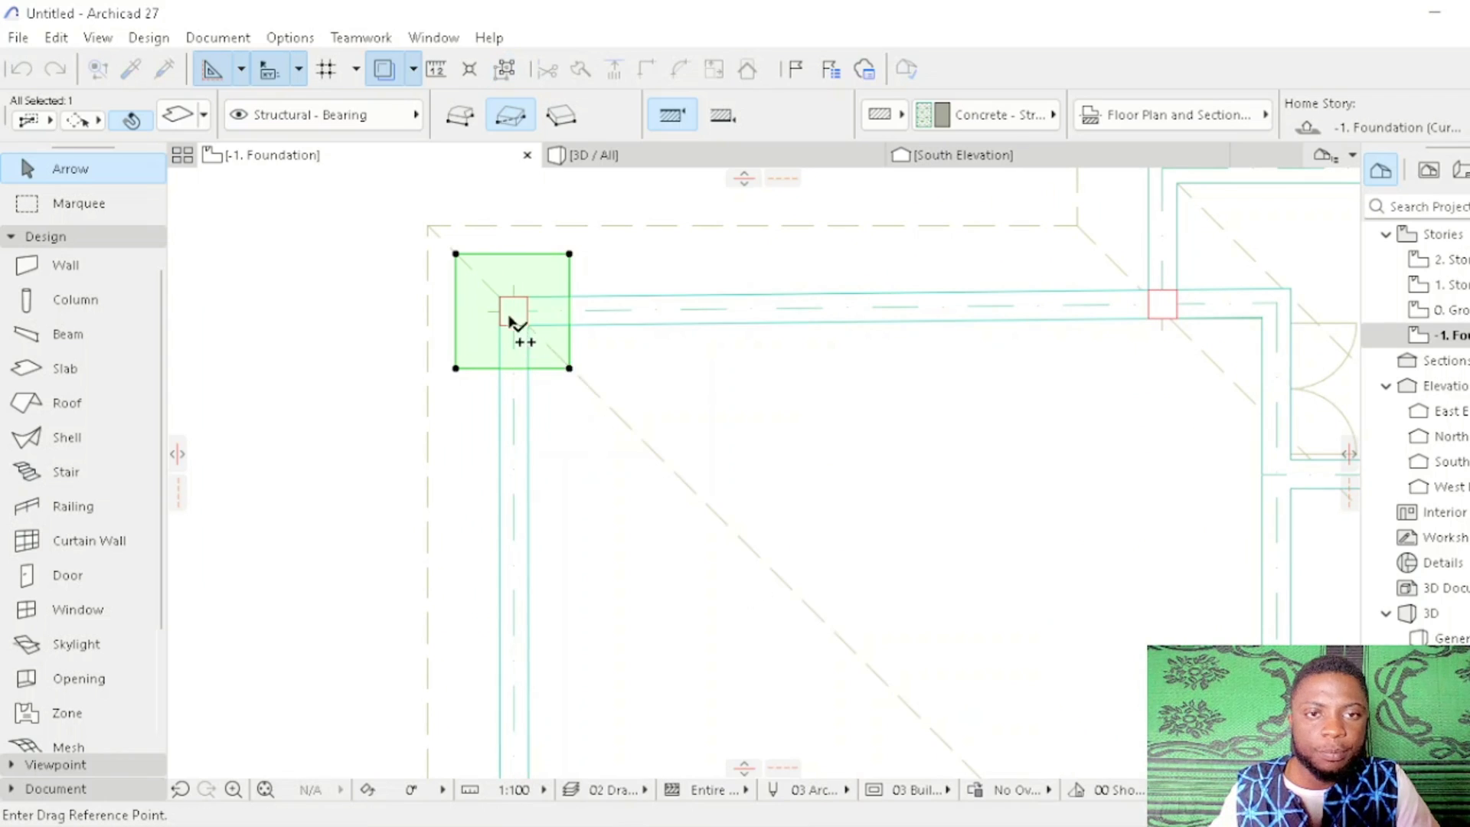
scroll(518, 317, up, 3)
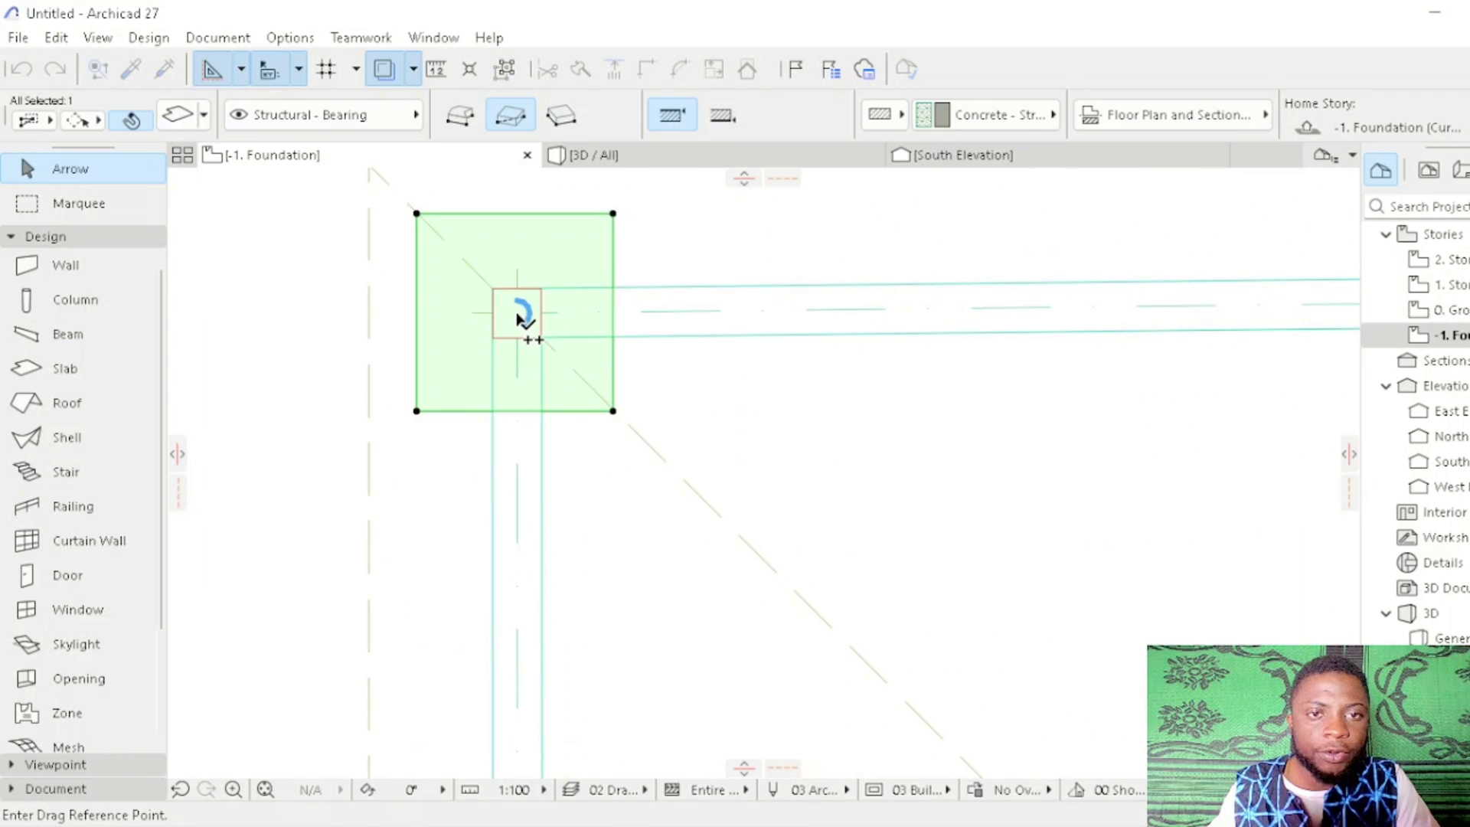
click(518, 317)
scroll(590, 327, down, 3)
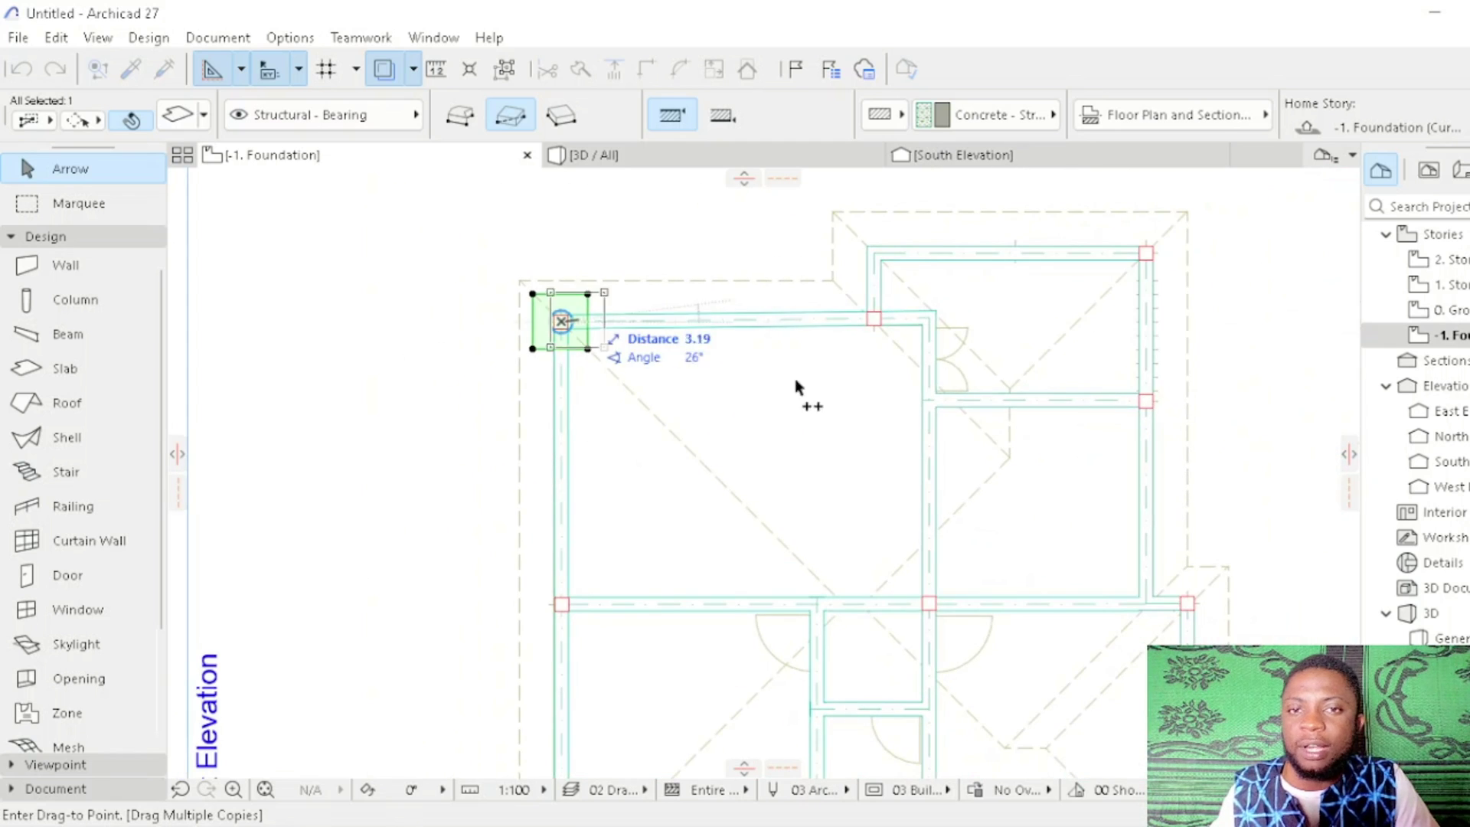
click(878, 318)
scroll(1144, 318, up, 3)
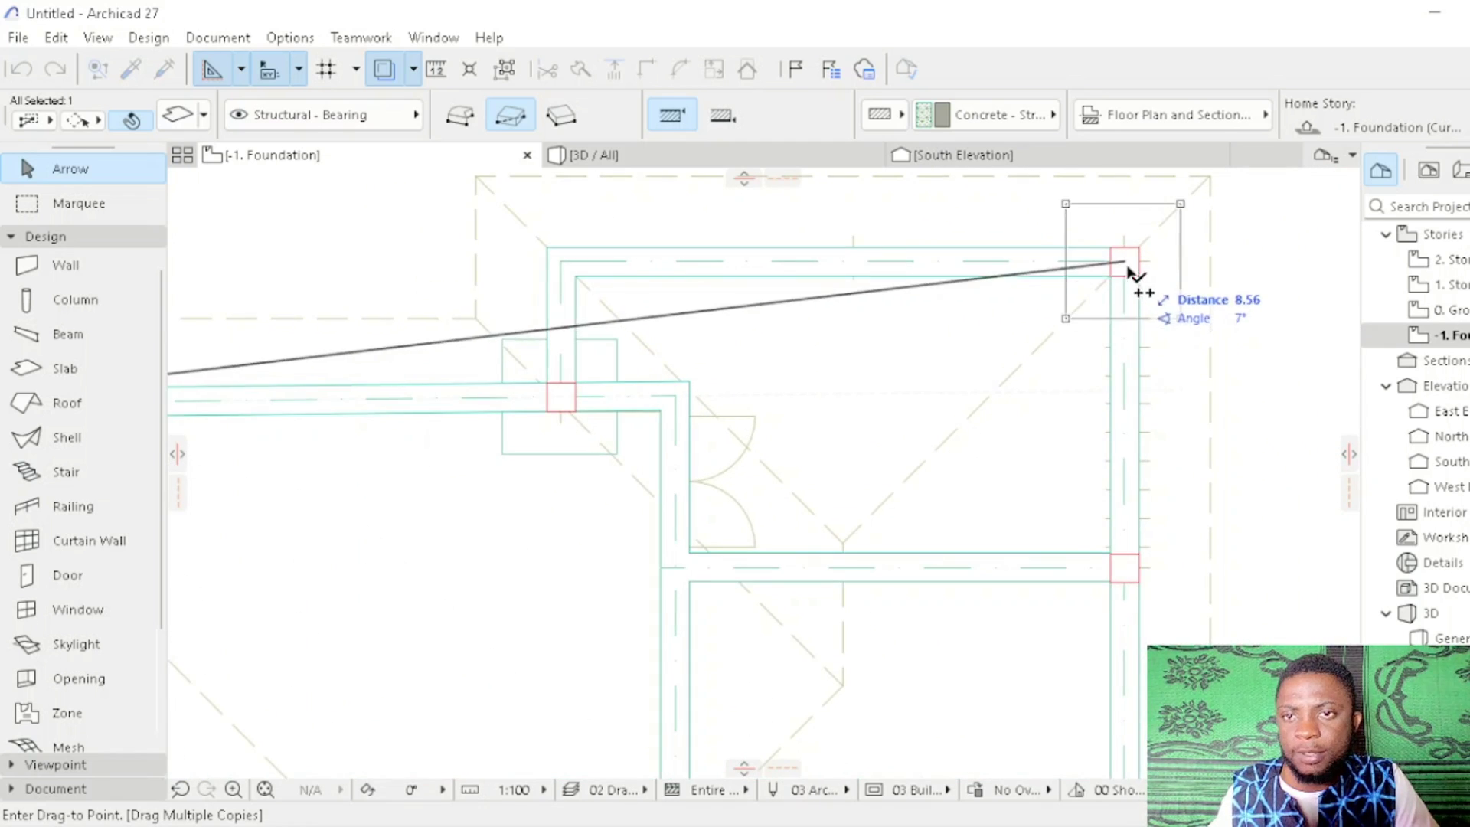
click(1133, 283)
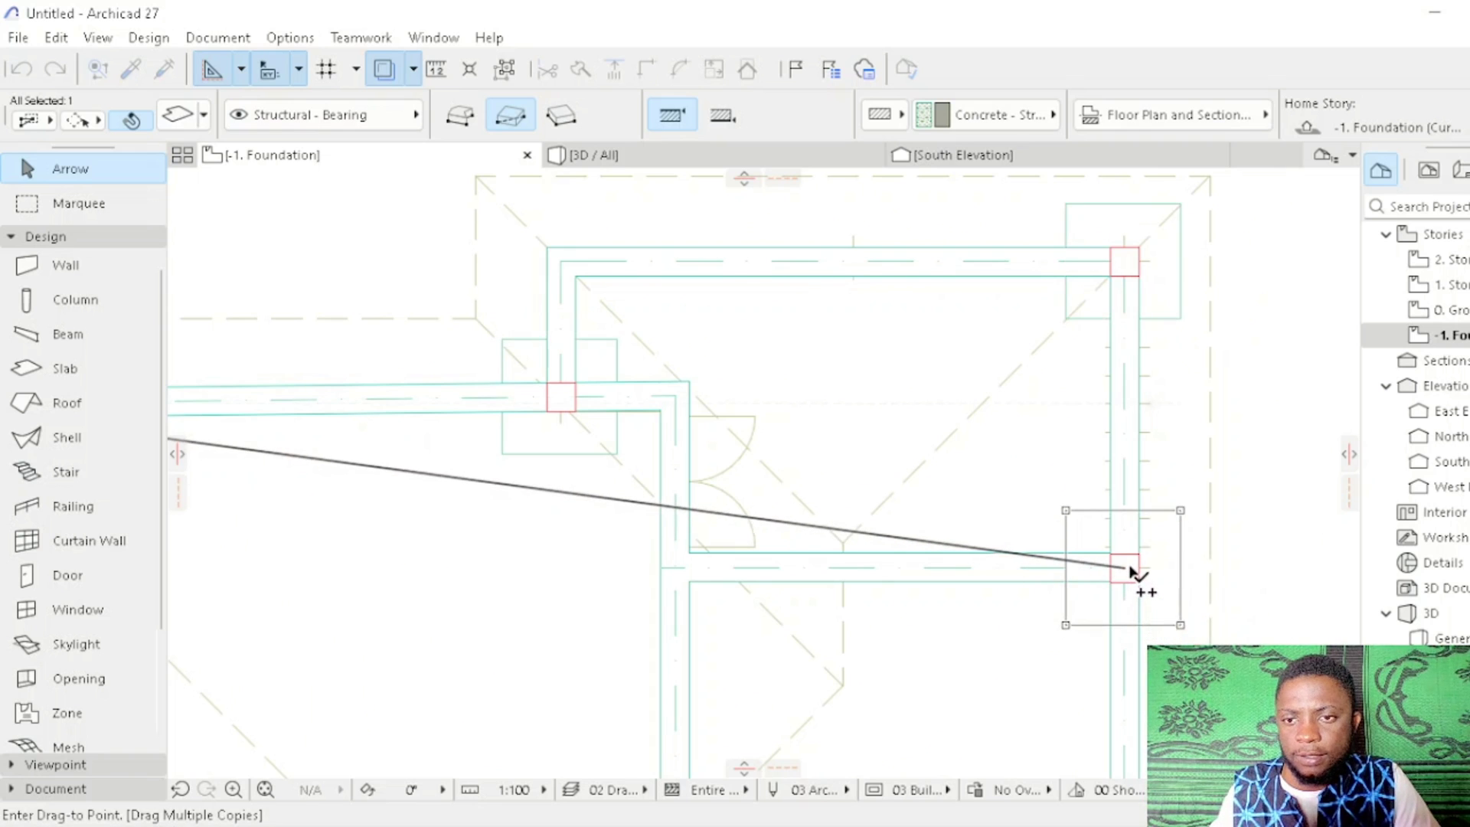
click(1133, 574)
Step: Place footing copies on all remaining columns in the middle and lower rows, finishing at the lower-right corner column
scroll(978, 315, down, 3)
scroll(804, 712, up, 2)
scroll(598, 608, up, 2)
scroll(804, 699, down, 3)
scroll(1022, 693, up, 1)
scroll(974, 689, down, 3)
double_click(1022, 687)
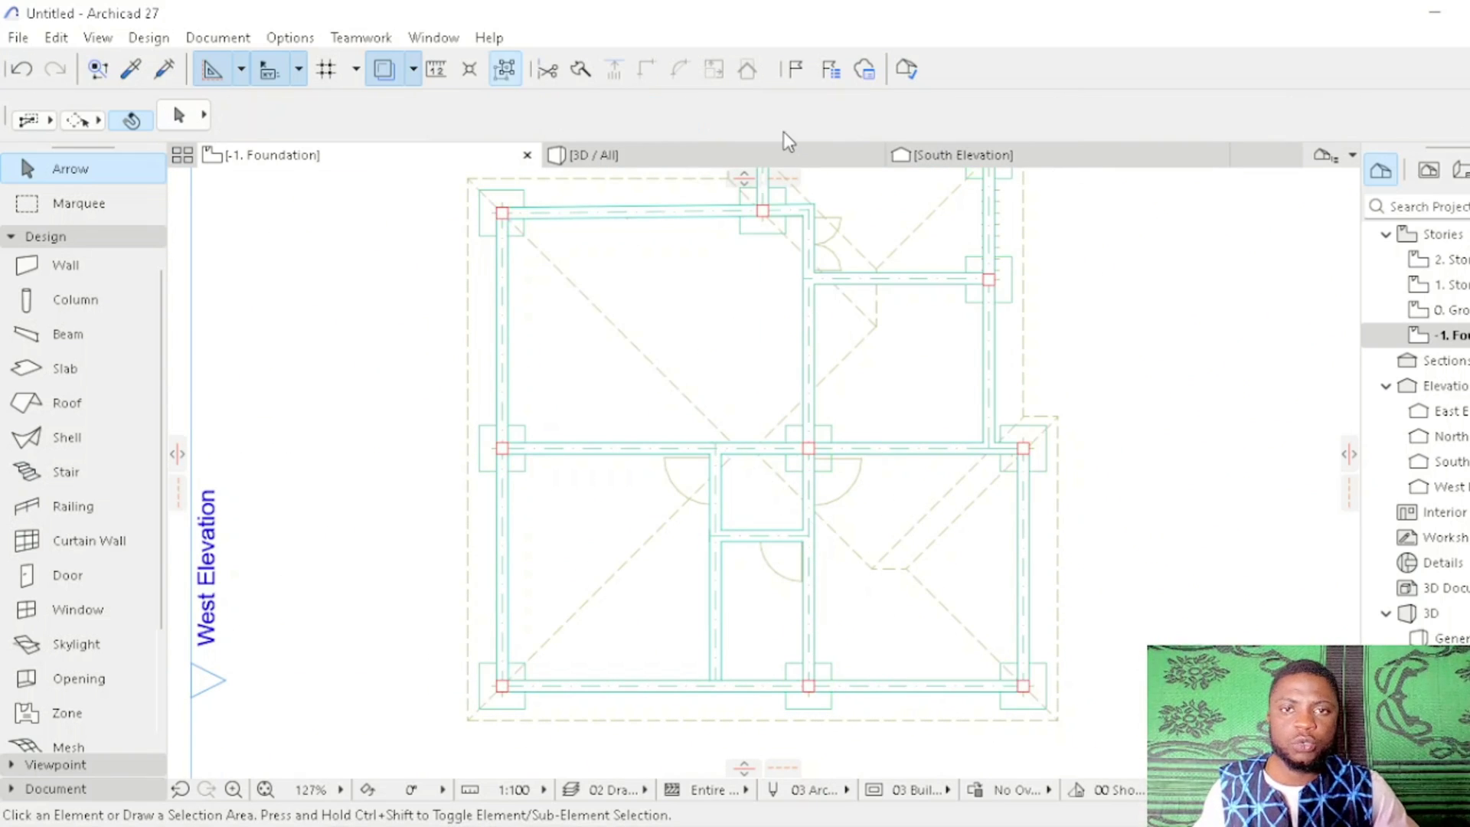
Step: Examine the concrete footings beneath the foundation columns in the 3D model
click(769, 153)
scroll(784, 324, down, 6)
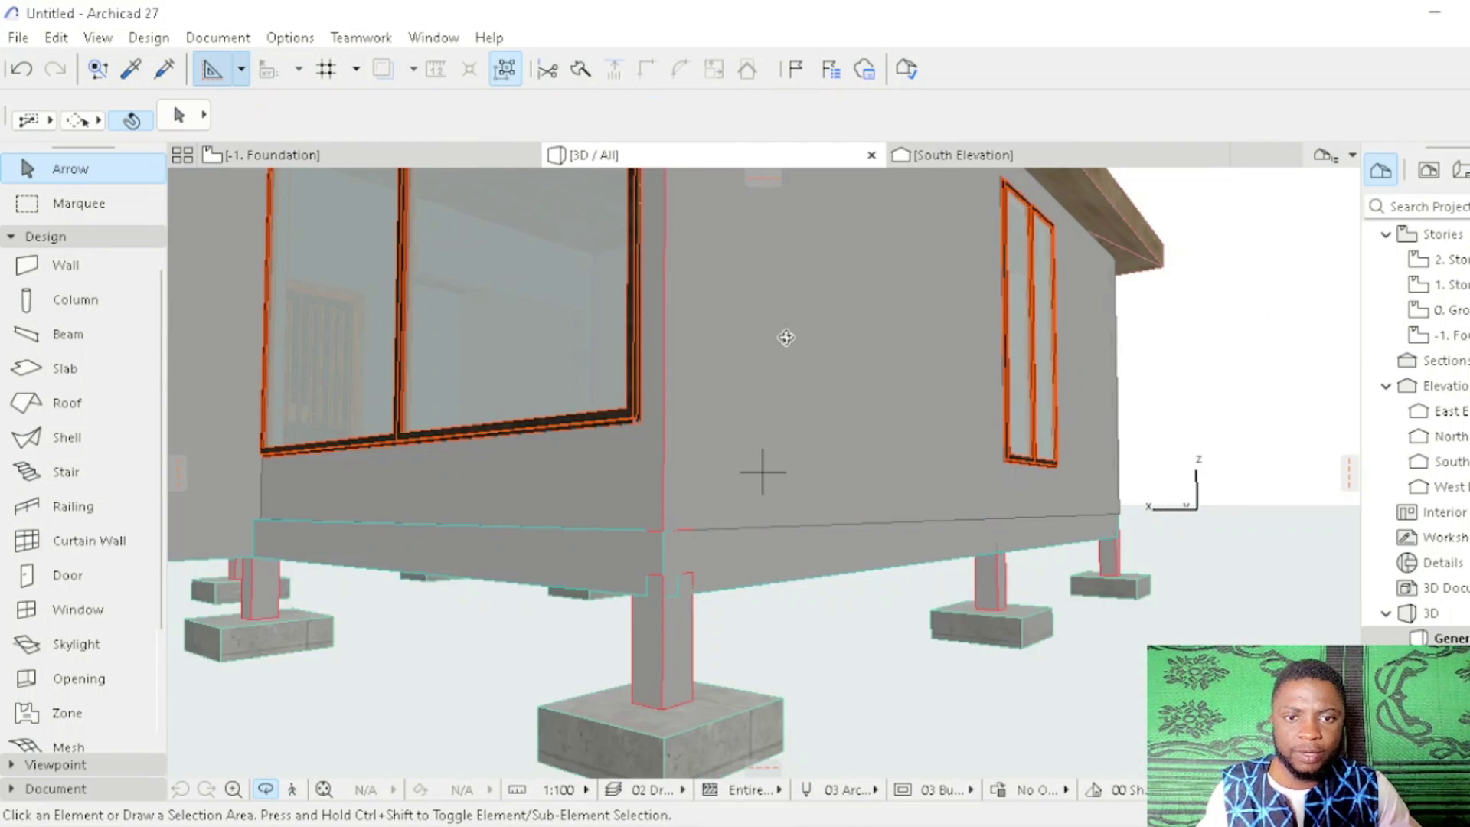
drag(794, 532, 264, 317)
scroll(748, 516, up, 5)
Step: Return to the Foundation floor plan and activate the Grid Element tool
click(303, 157)
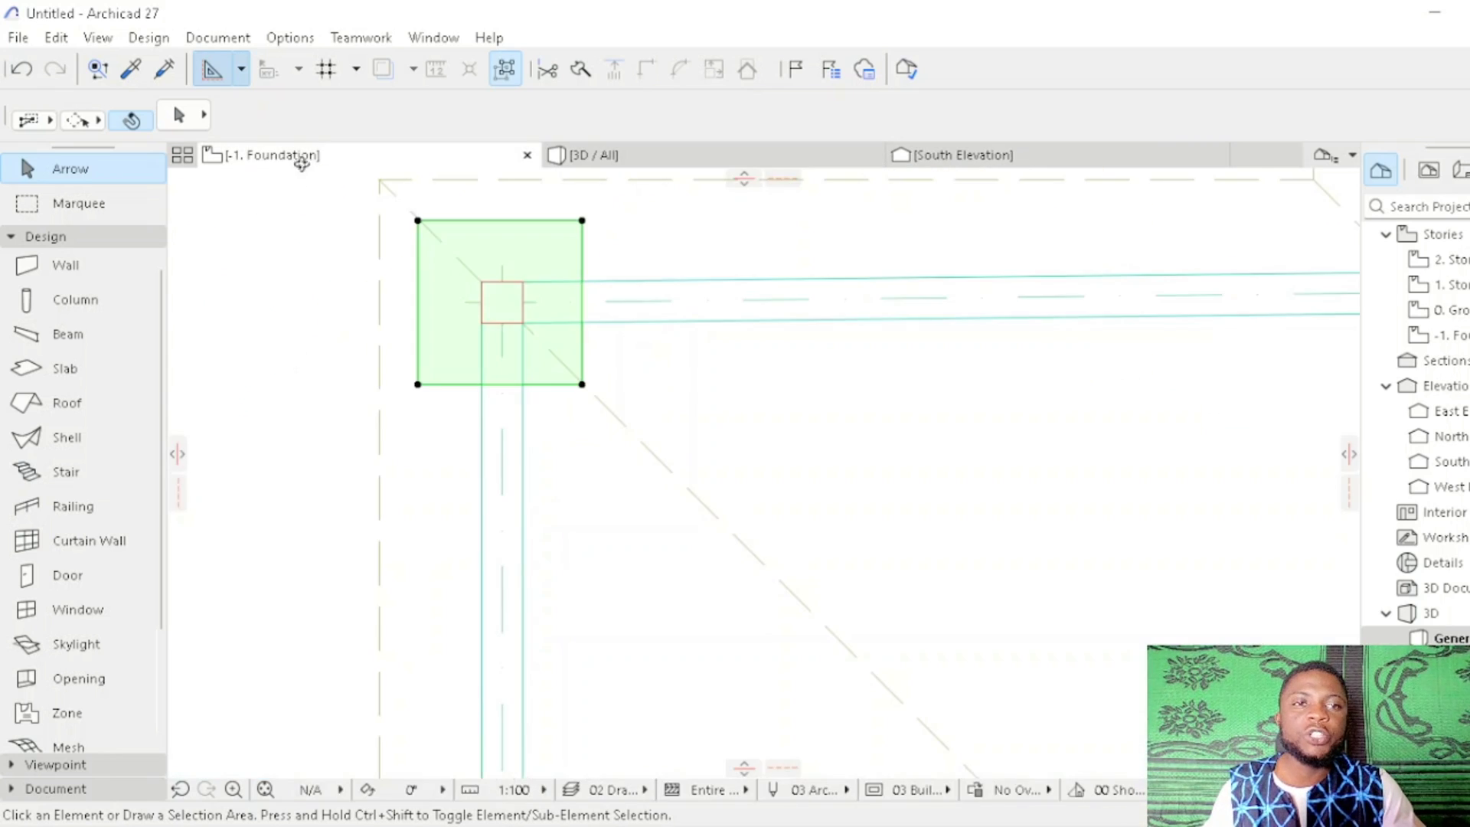
scroll(638, 403, down, 10)
scroll(675, 384, up, 3)
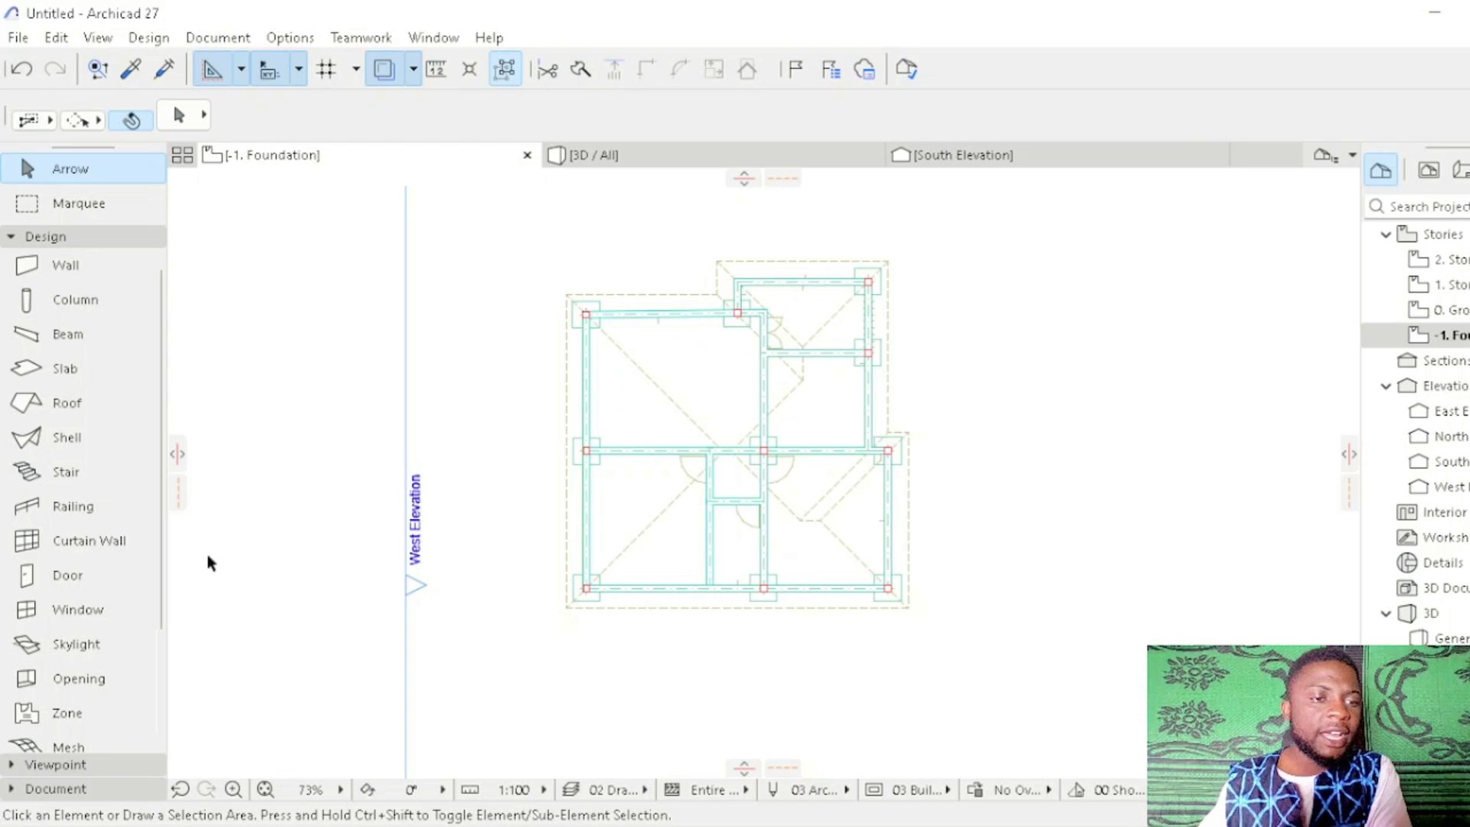
click(55, 764)
click(69, 498)
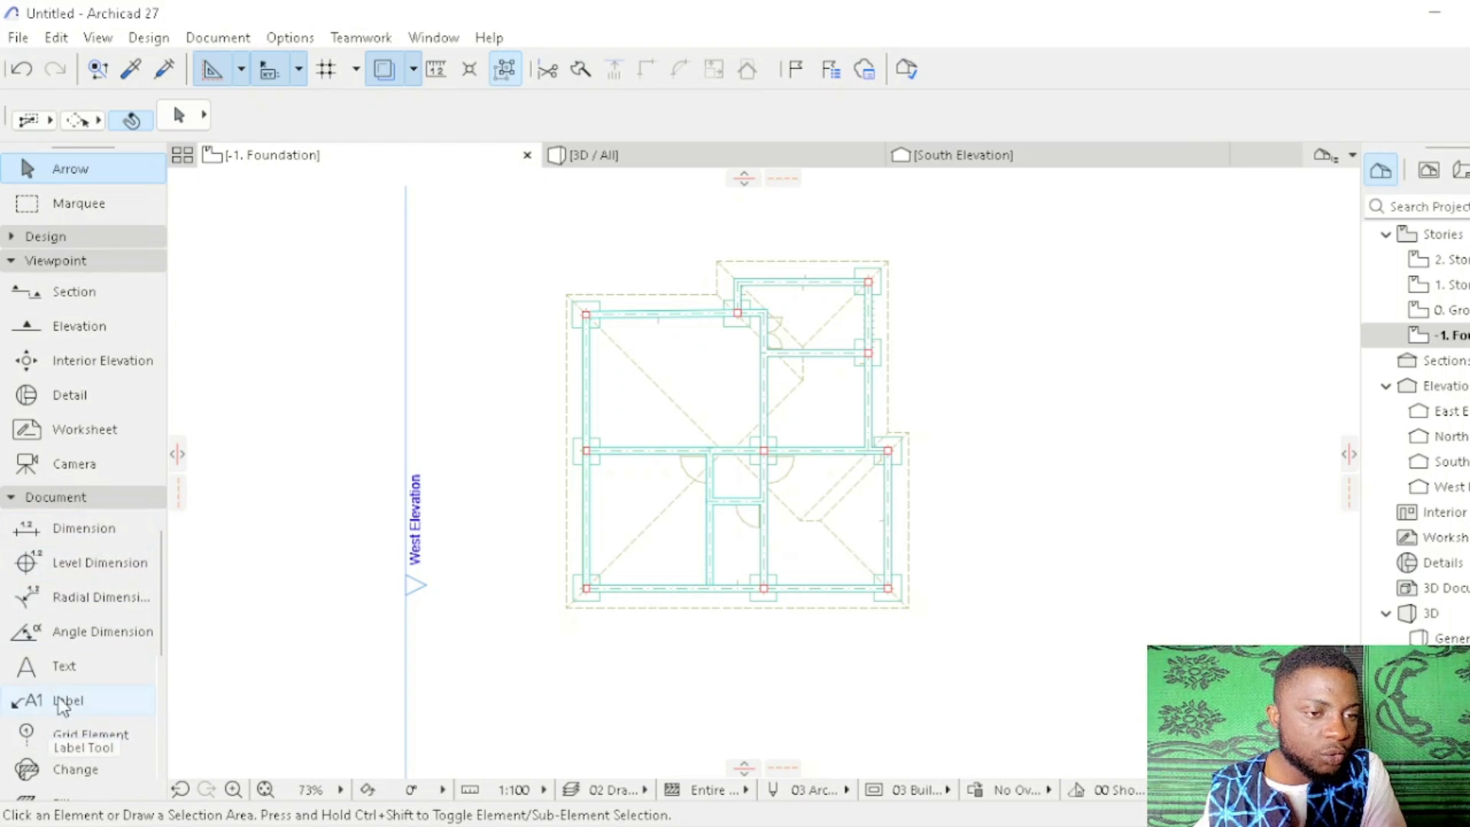
click(84, 737)
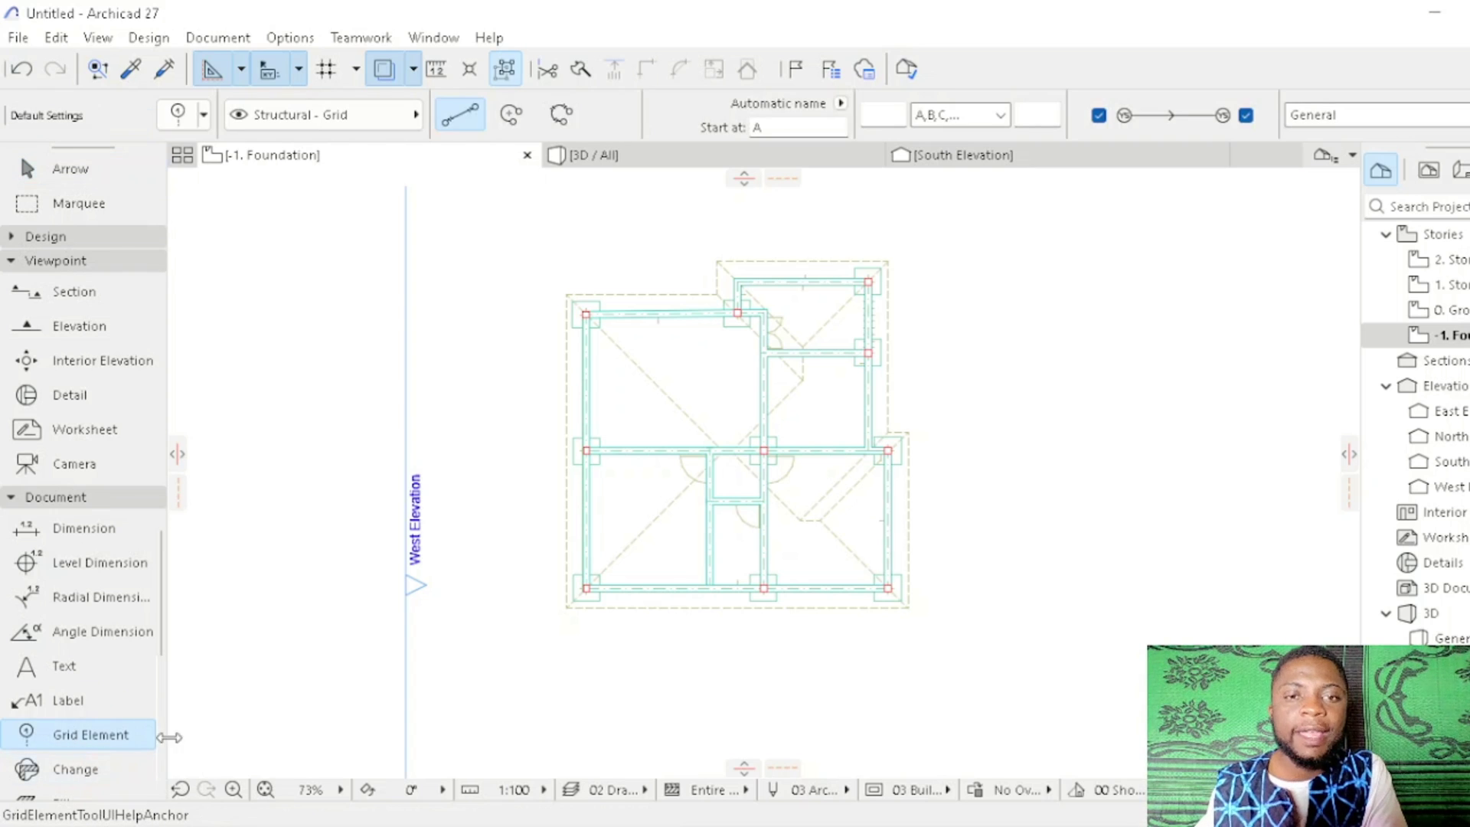
Step: Draw vertical grid line A through the left wall's column centres, from above the upper-left column to below the lower-left column
scroll(582, 312, up, 8)
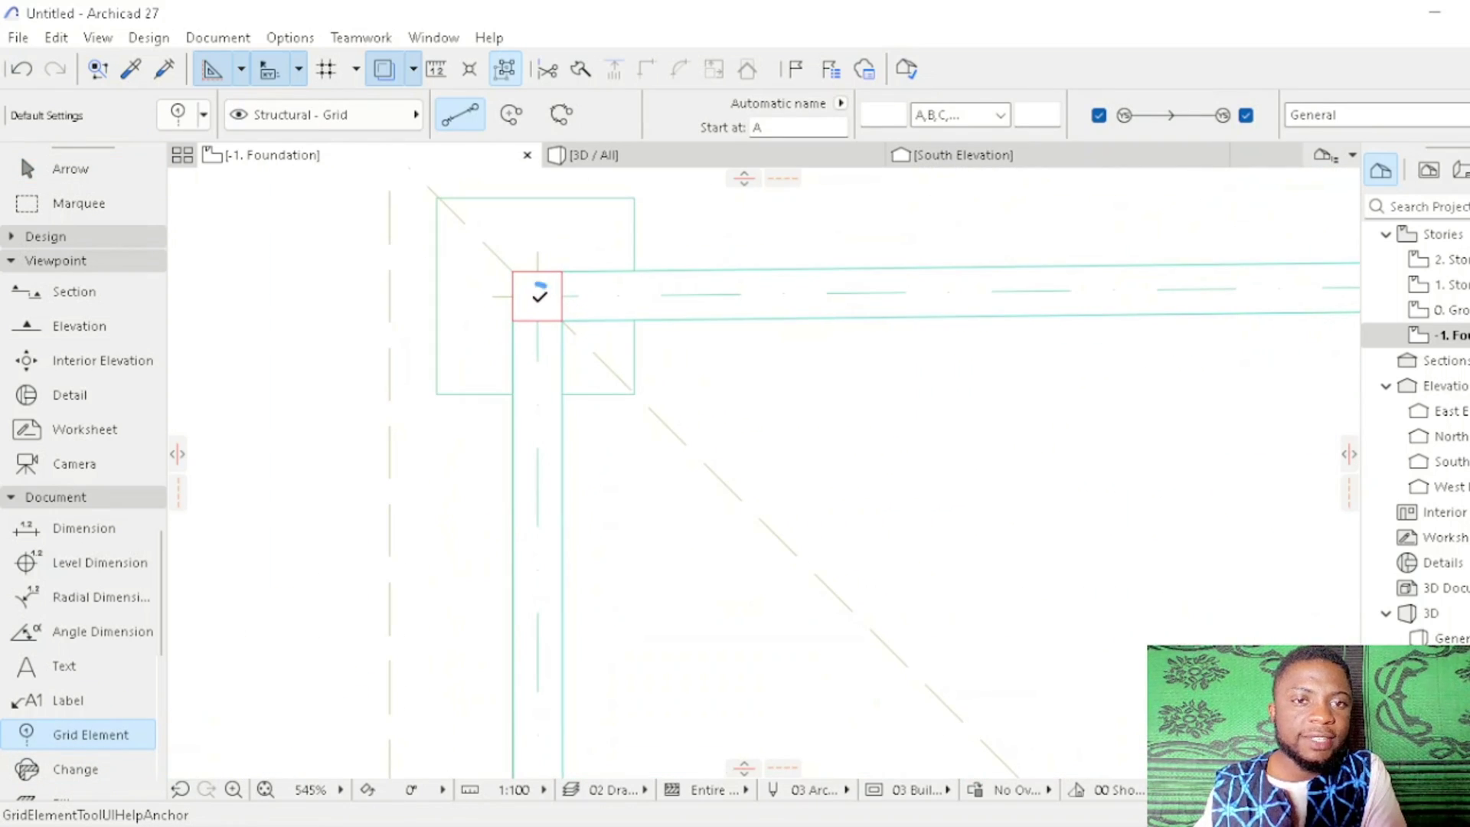
scroll(540, 254, down, 2)
scroll(543, 216, down, 1)
middle_drag(545, 216, 574, 607)
scroll(574, 613, down, 1)
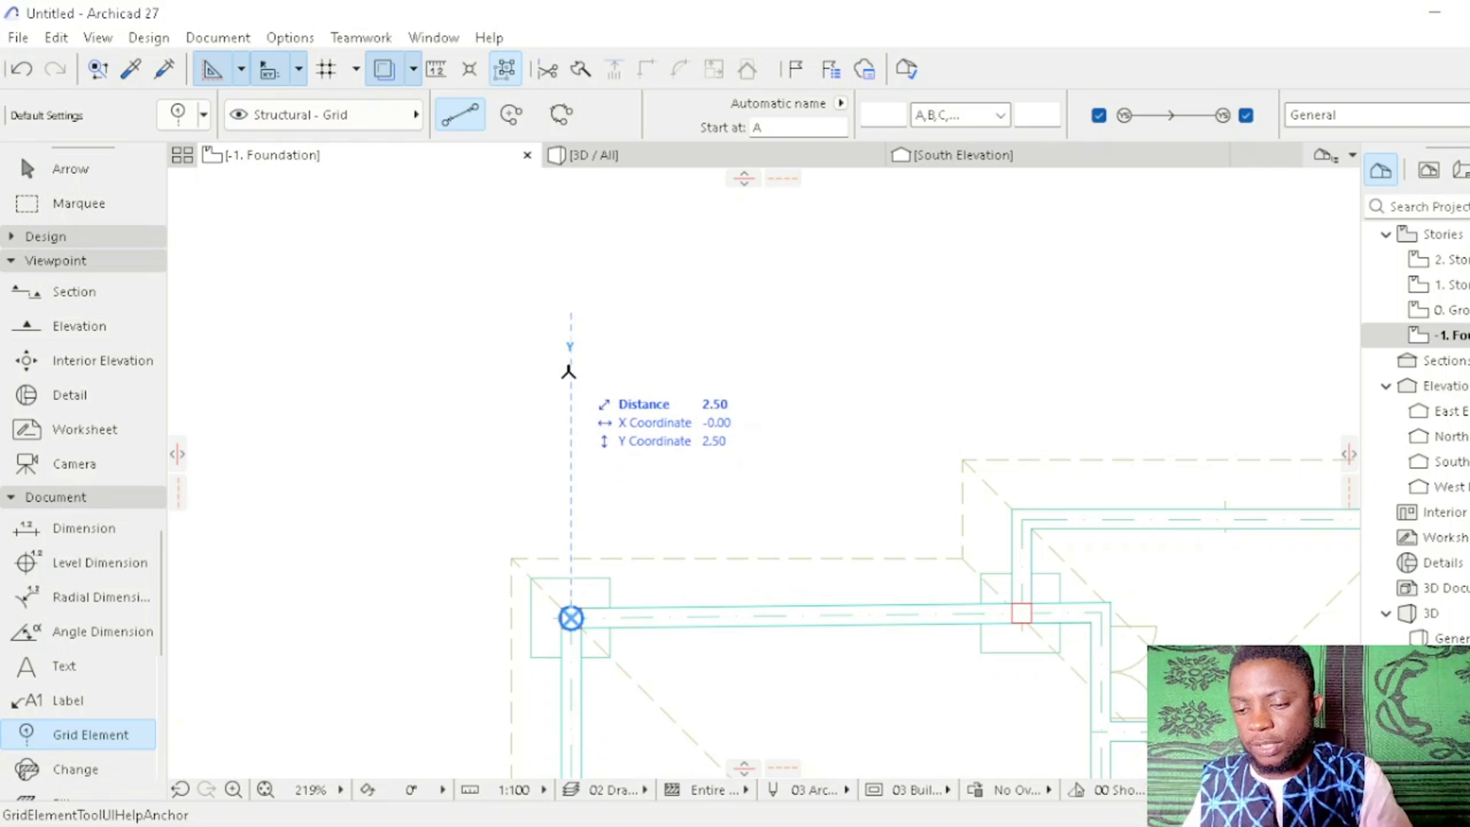
click(569, 372)
click(587, 541)
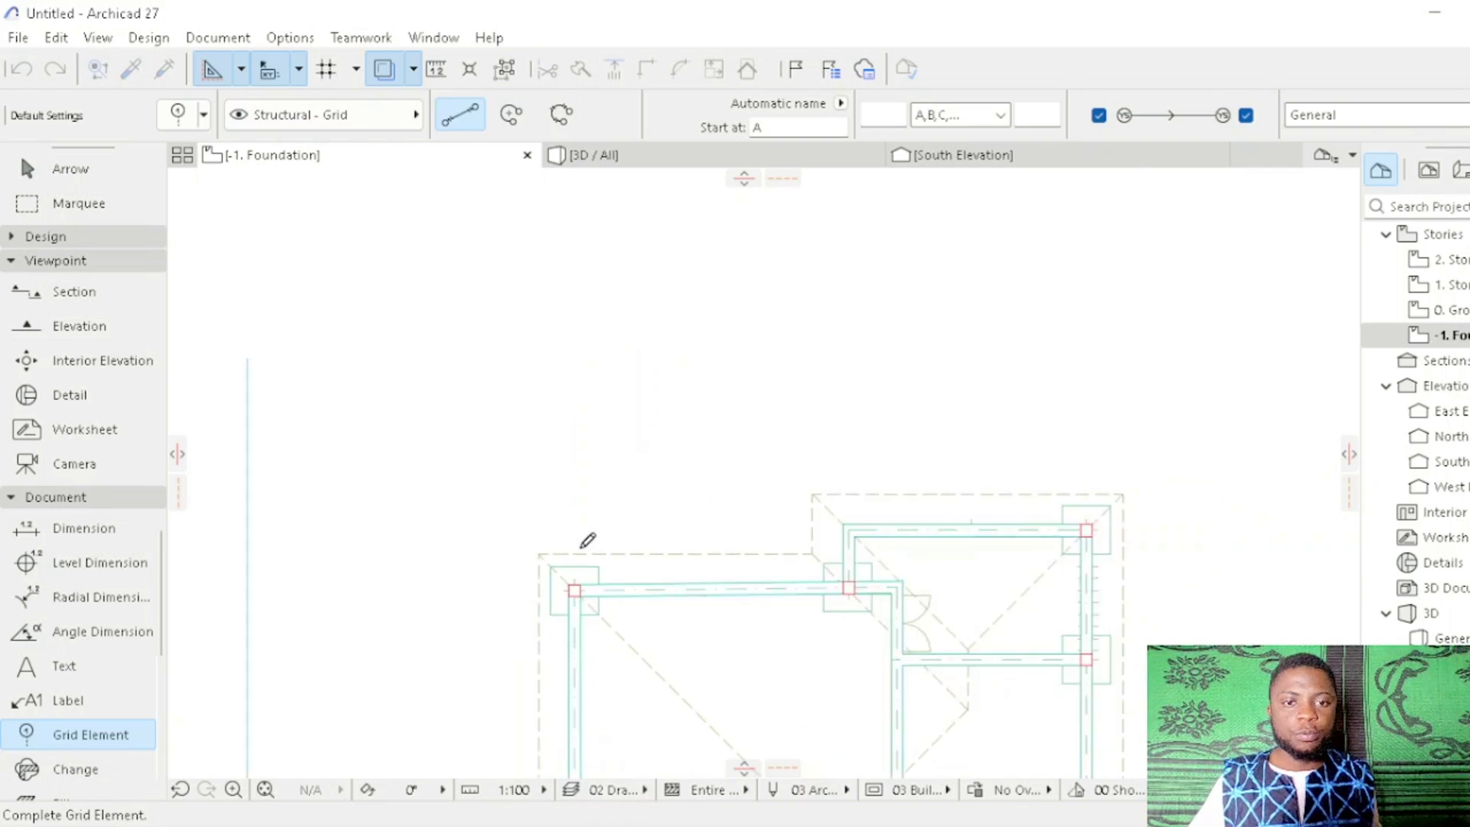
scroll(587, 541, down, 5)
scroll(582, 559, up, 1)
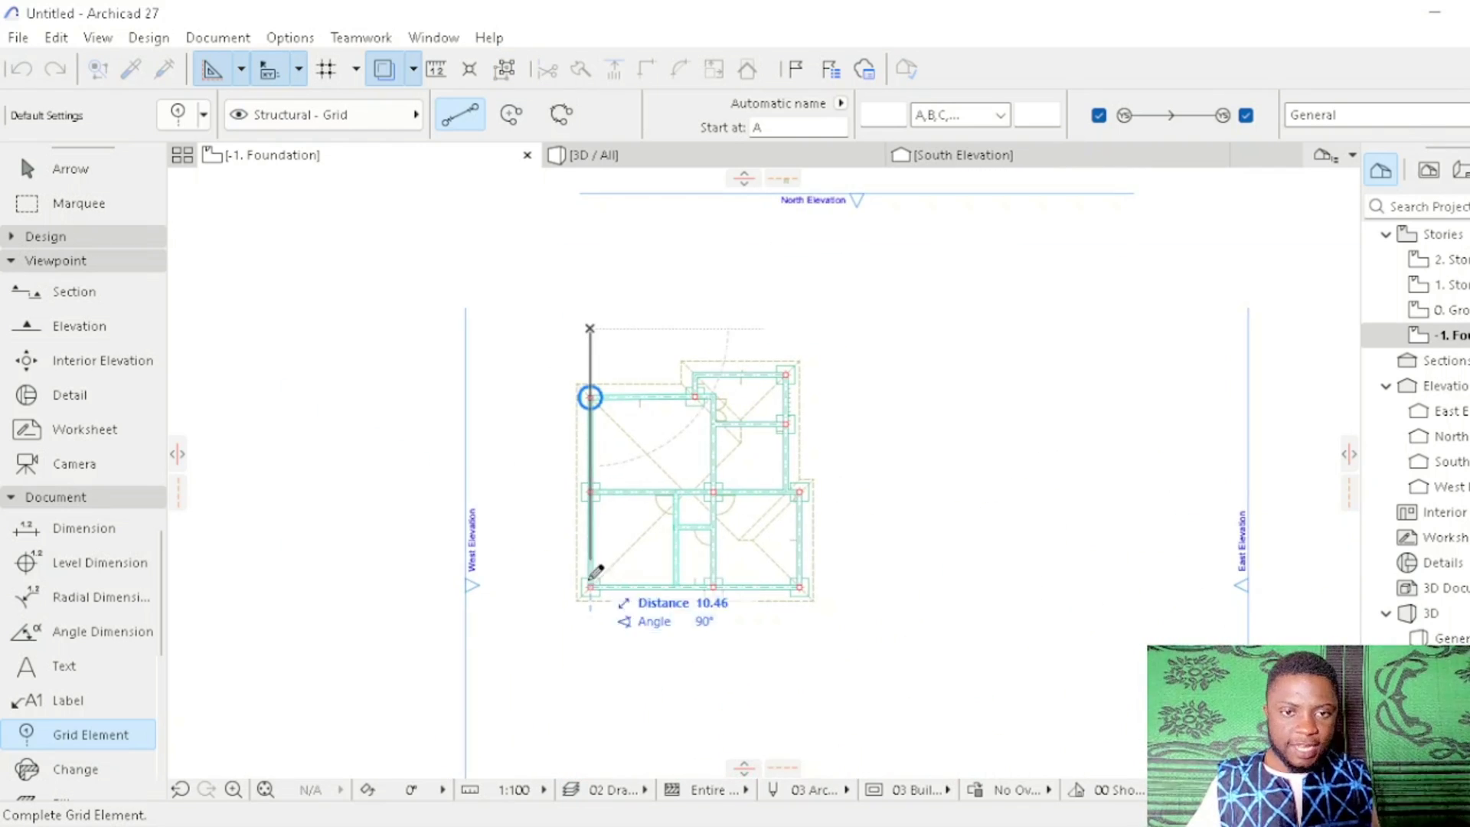
scroll(597, 586, up, 5)
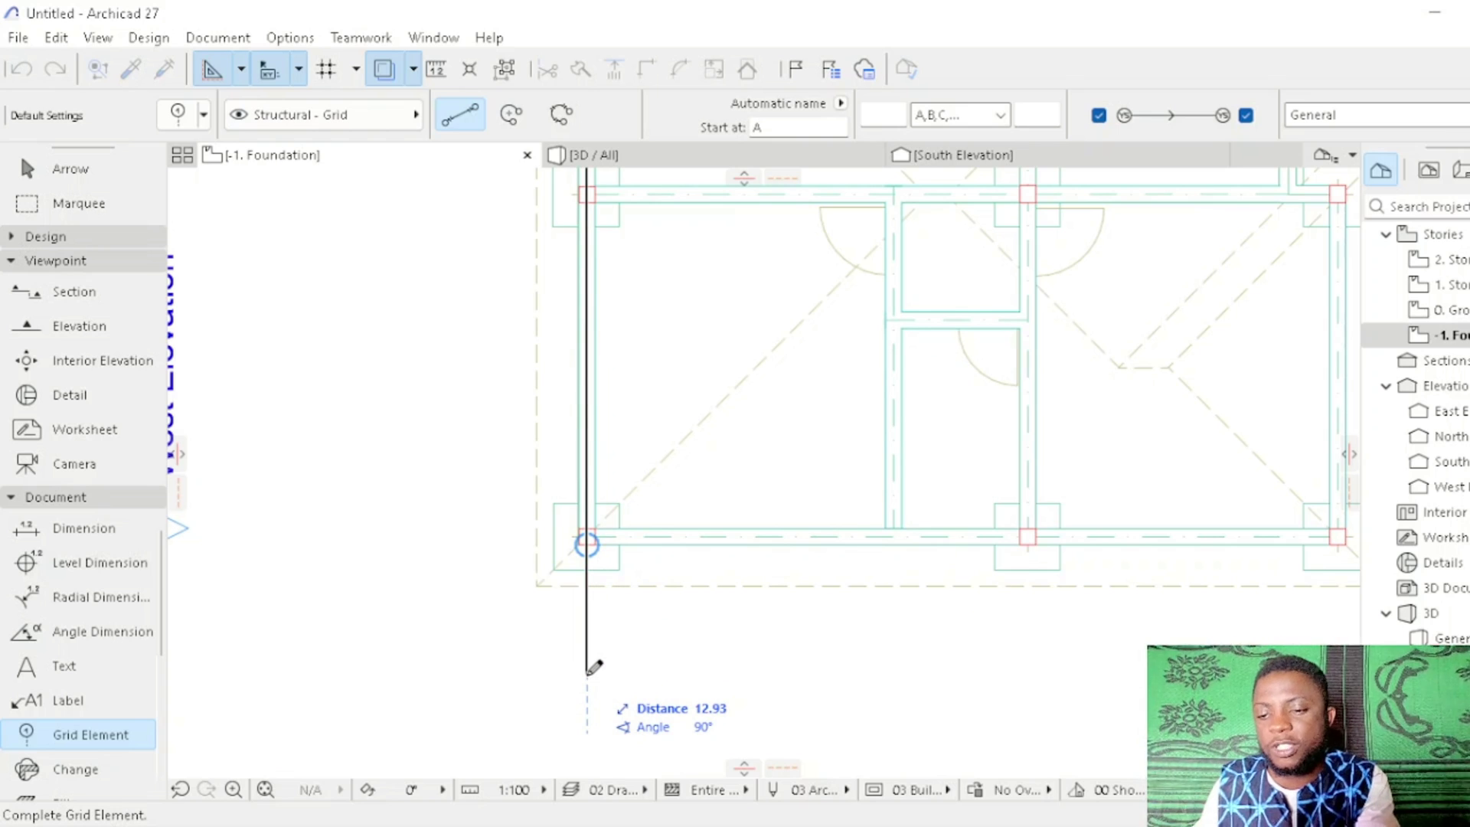
text(1)
key(Return)
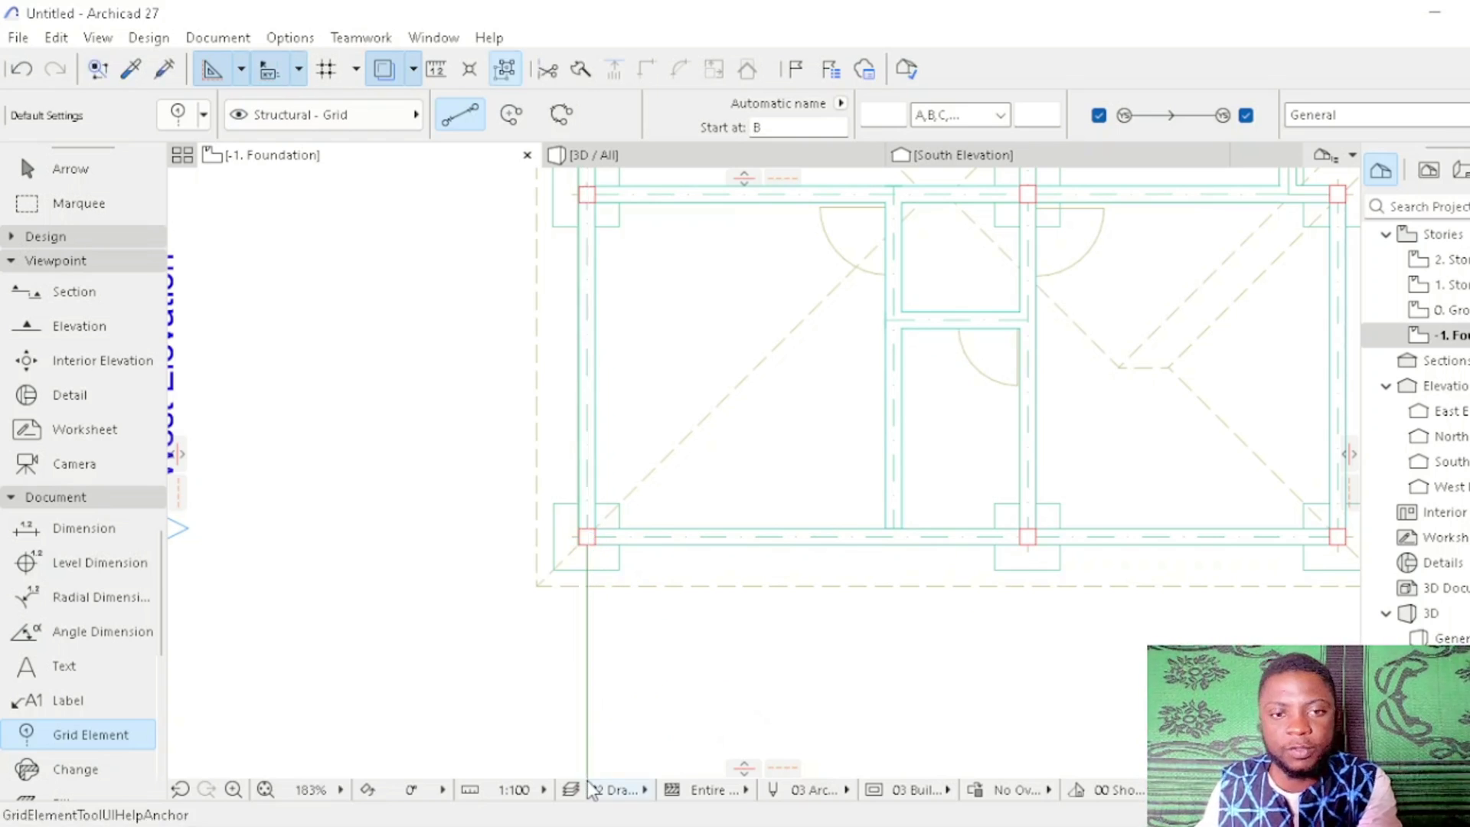
scroll(605, 674, down, 5)
middle_drag(604, 659, 589, 688)
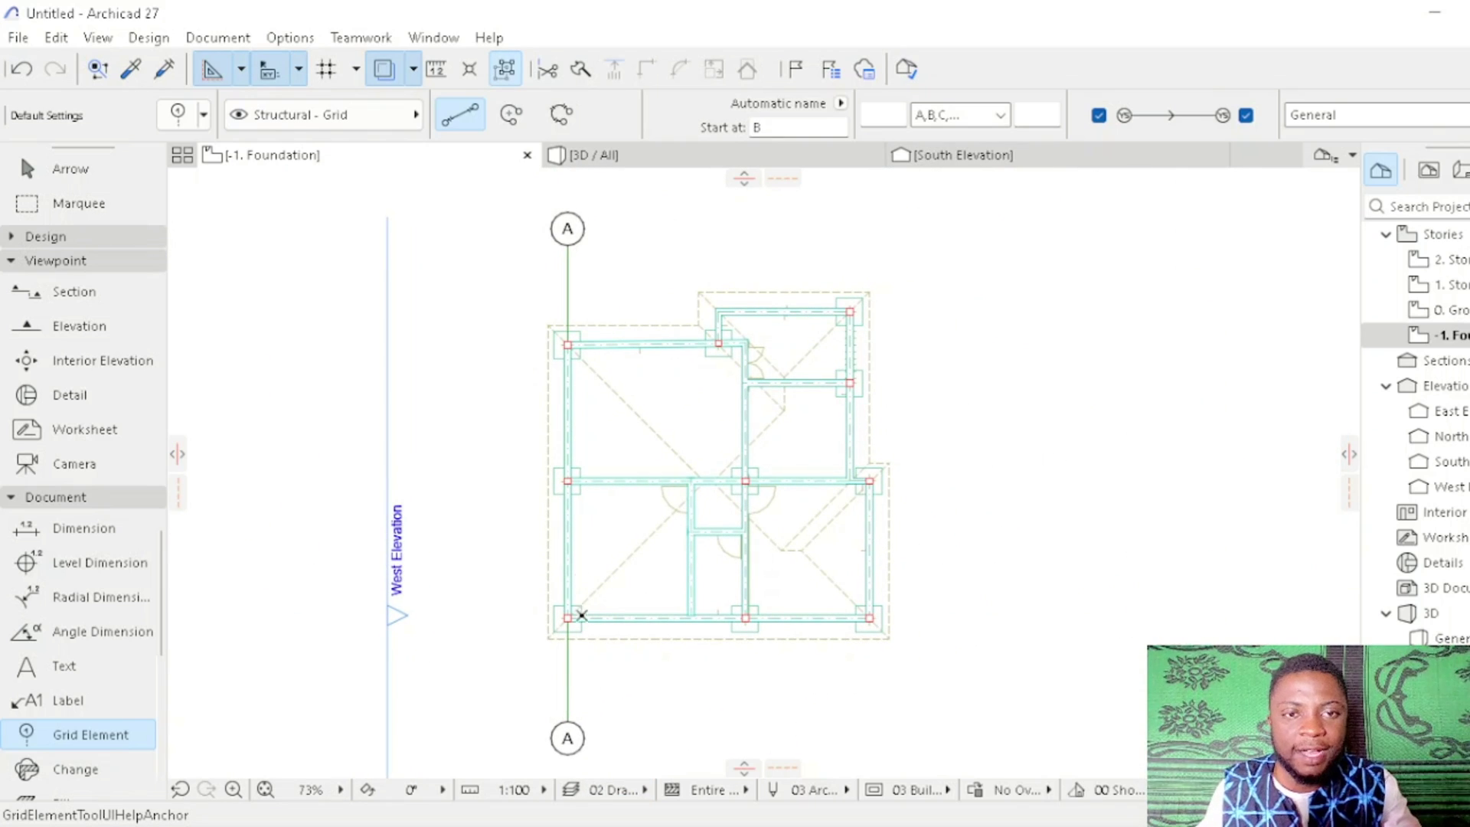
Step: Draw vertical grid line B along the axis of the first interior wall, with both ends level with those of grid line A
scroll(699, 515, up, 5)
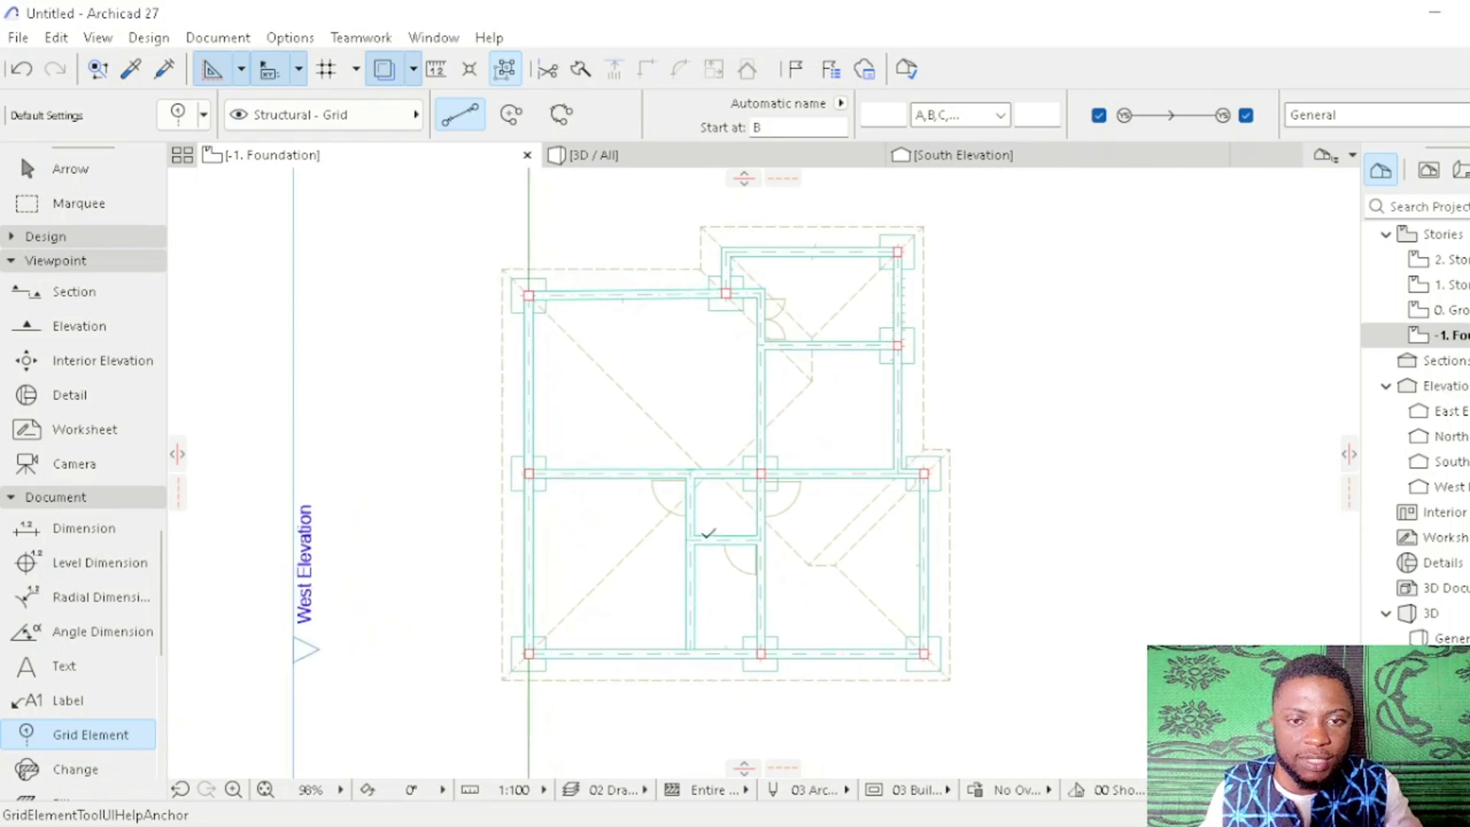
middle_drag(694, 753, 702, 634)
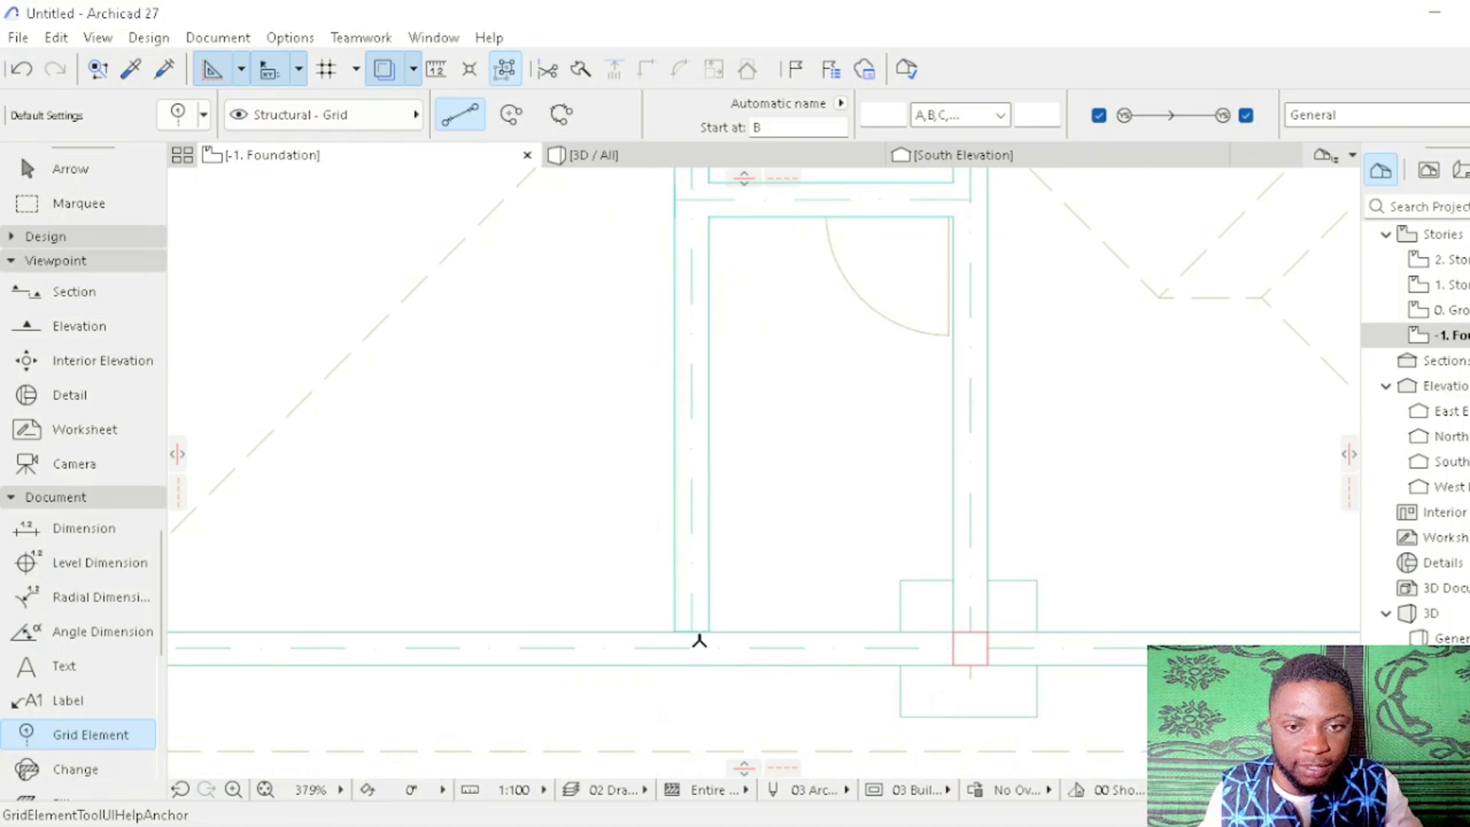
scroll(691, 630, down, 3)
scroll(696, 663, down, 2)
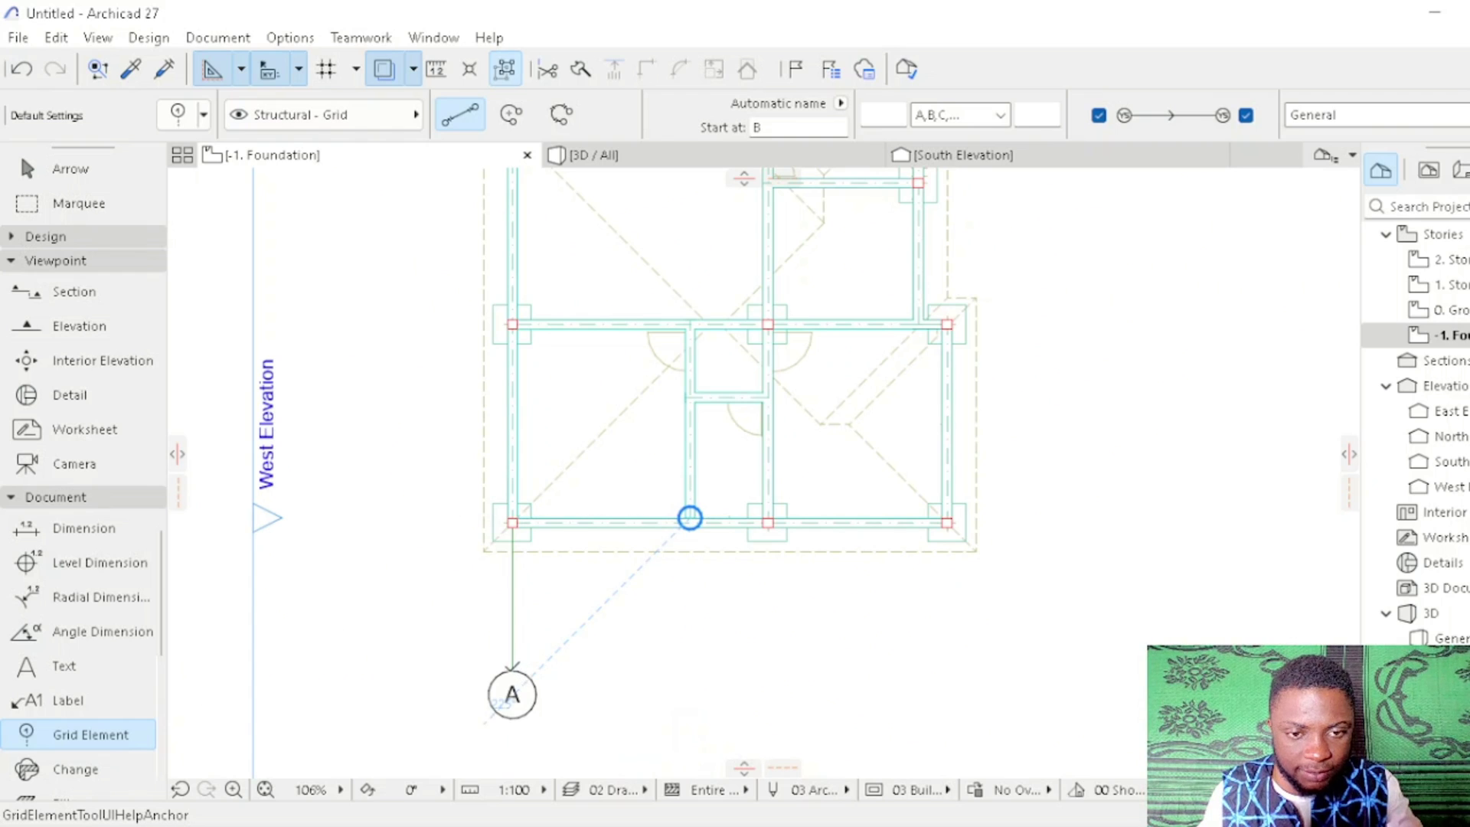
click(513, 670)
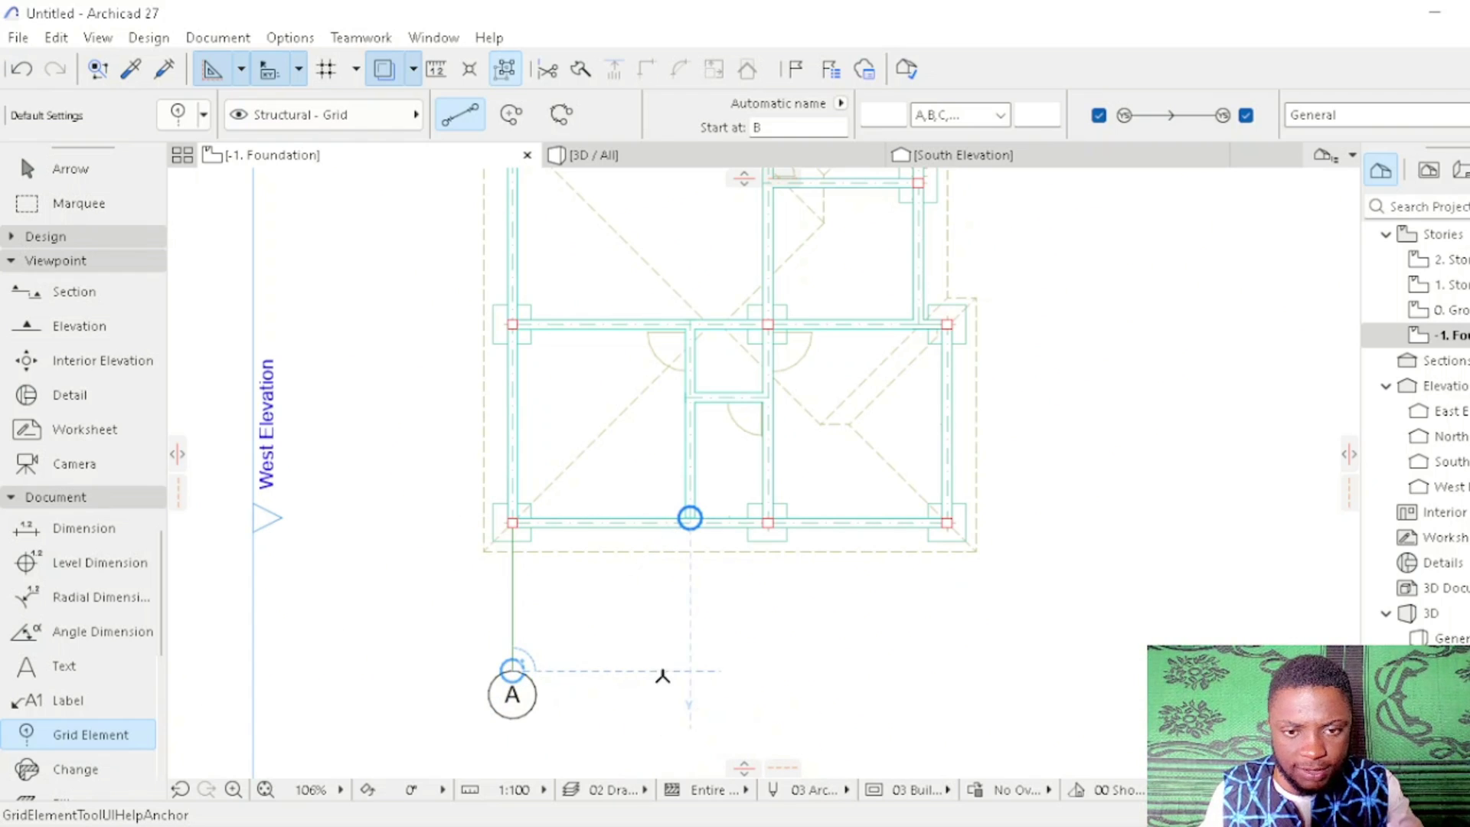
click(689, 670)
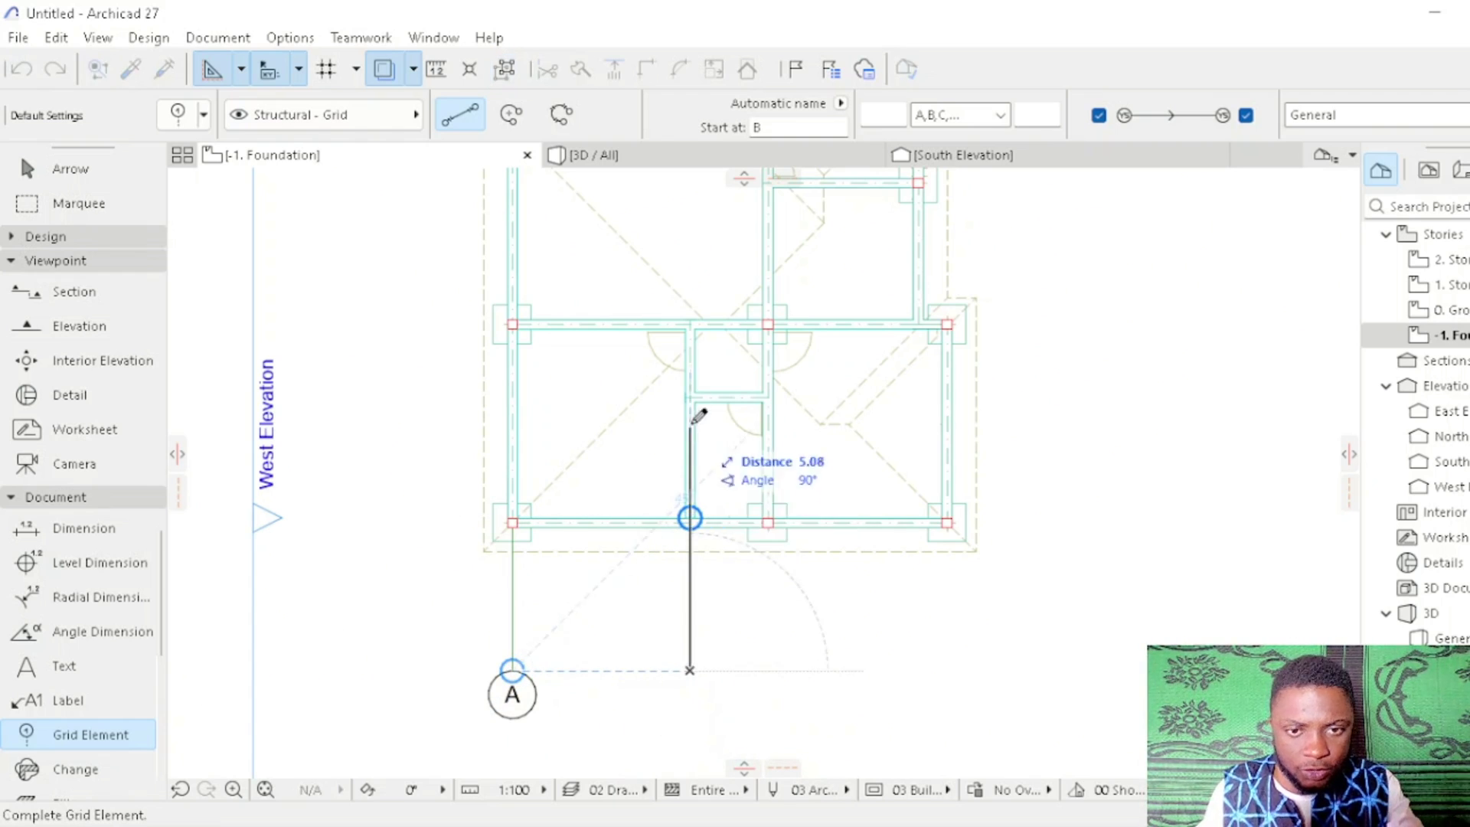
scroll(699, 333, down, 1)
scroll(679, 439, down, 2)
scroll(679, 377, up, 2)
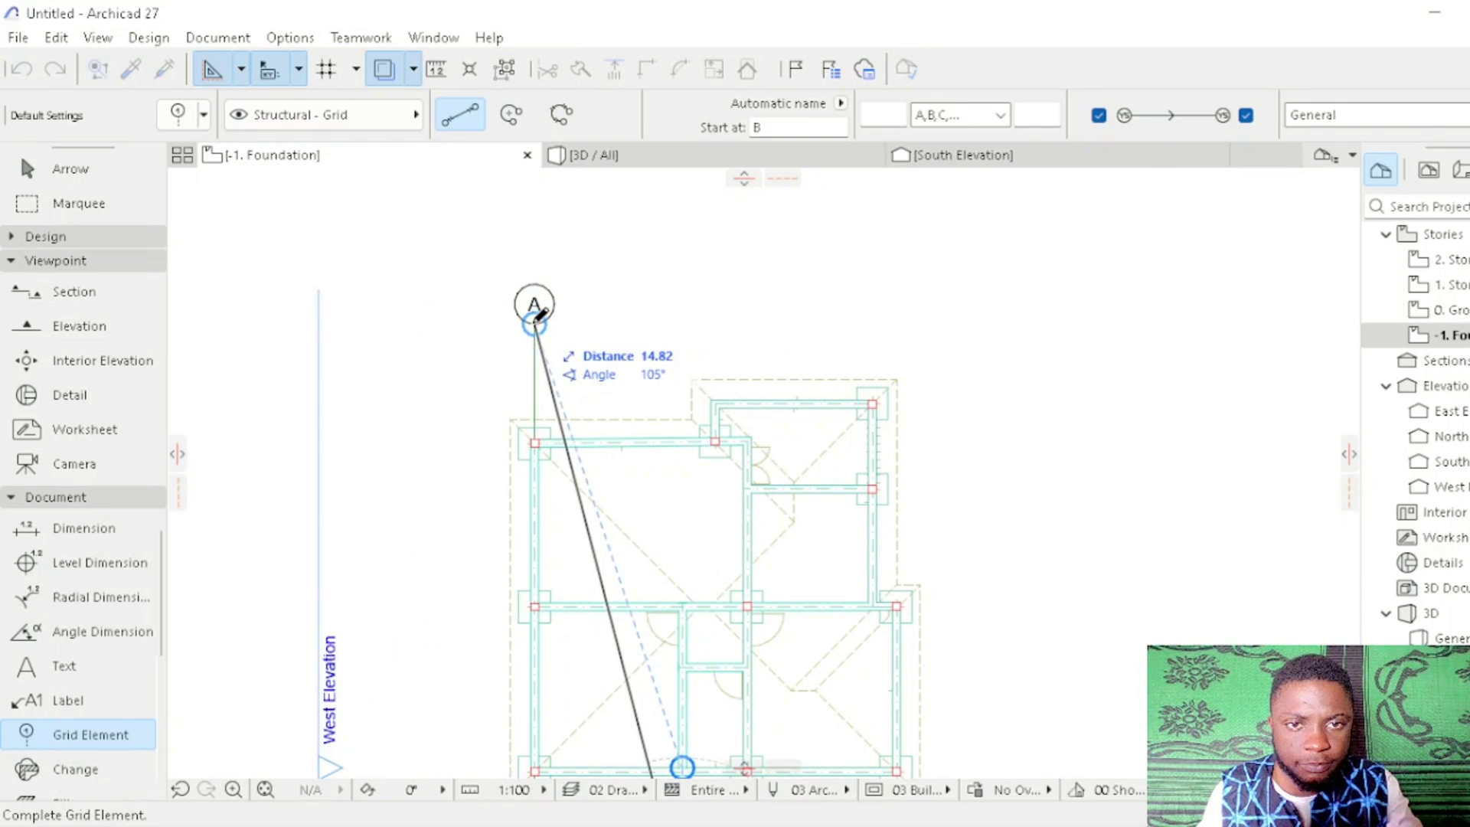
click(682, 322)
scroll(682, 322, down, 1)
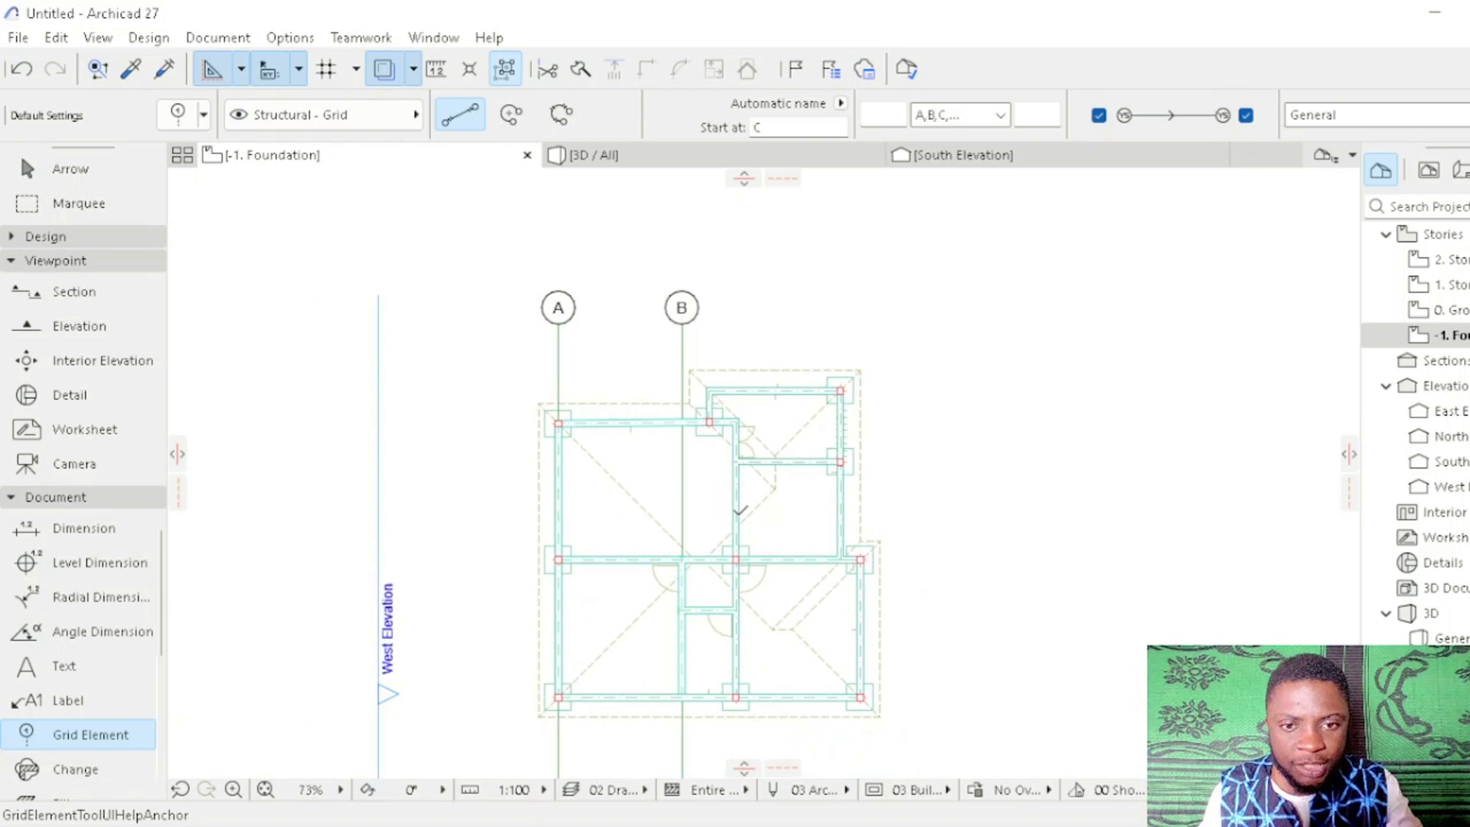
Step: Draw grid line C through the upper middle column, extending down across the plan
scroll(740, 507, up, 5)
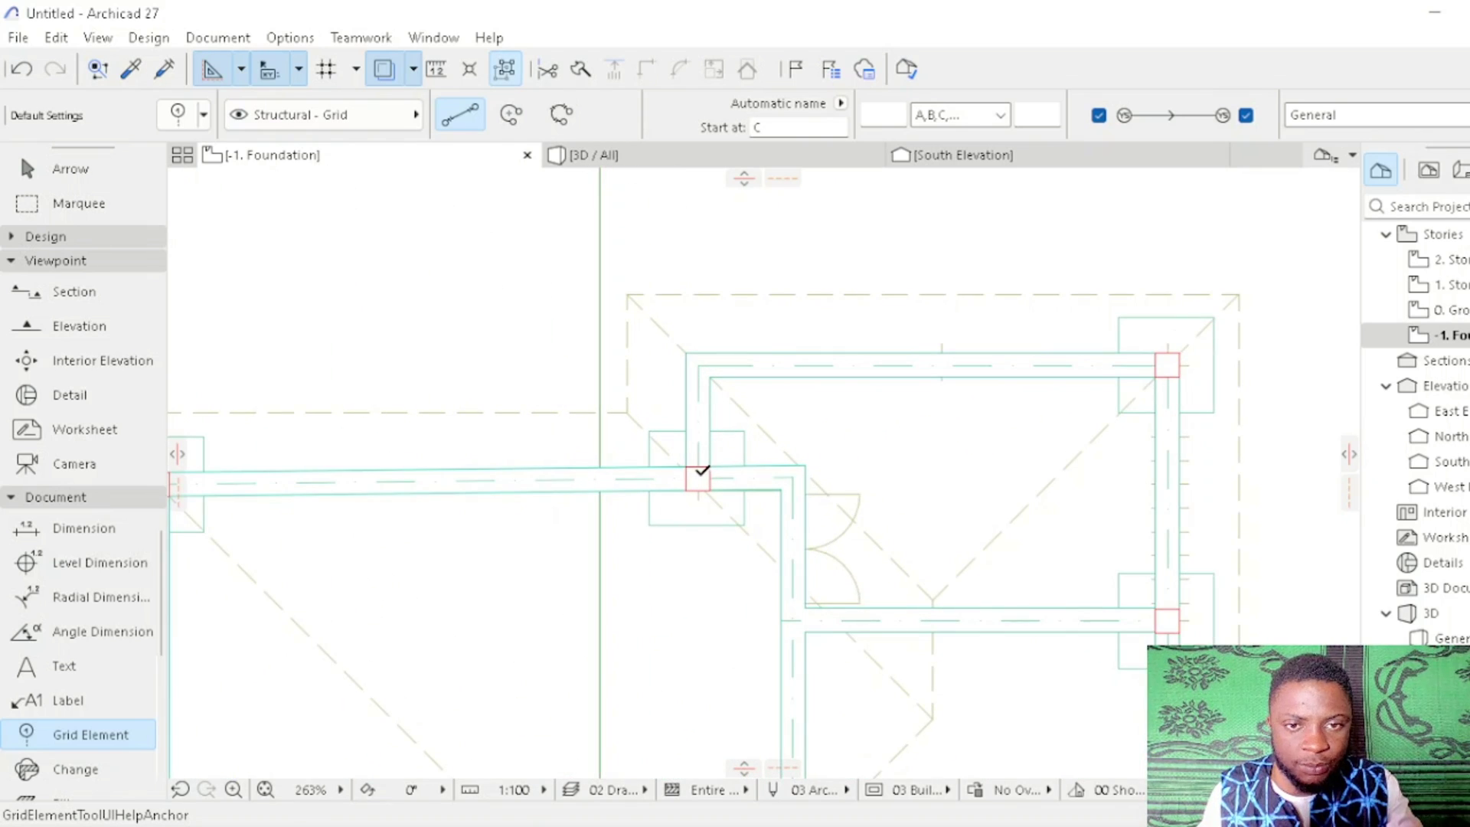
click(697, 478)
scroll(698, 478, down, 5)
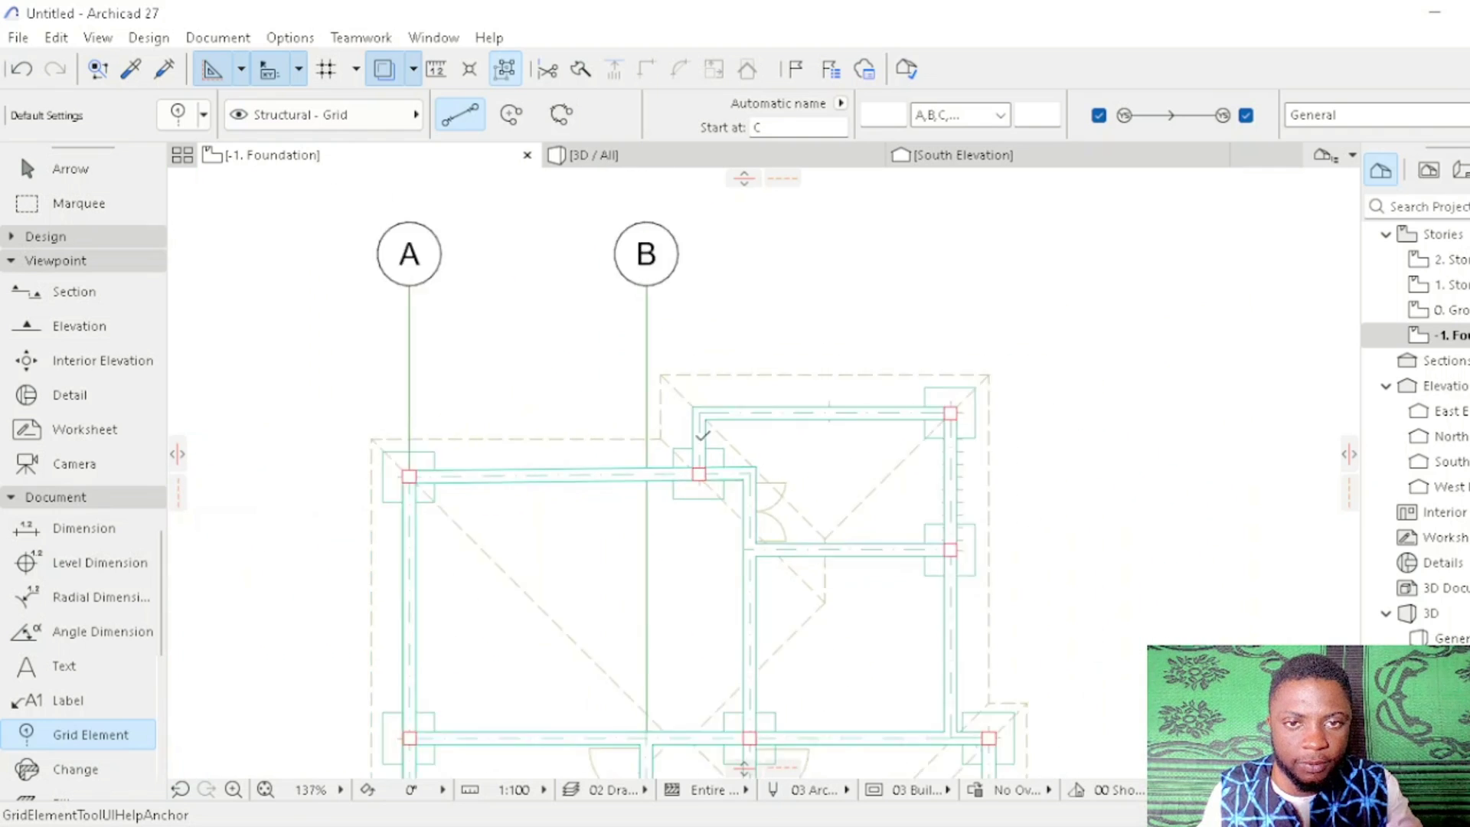
click(723, 696)
scroll(708, 322, up, 8)
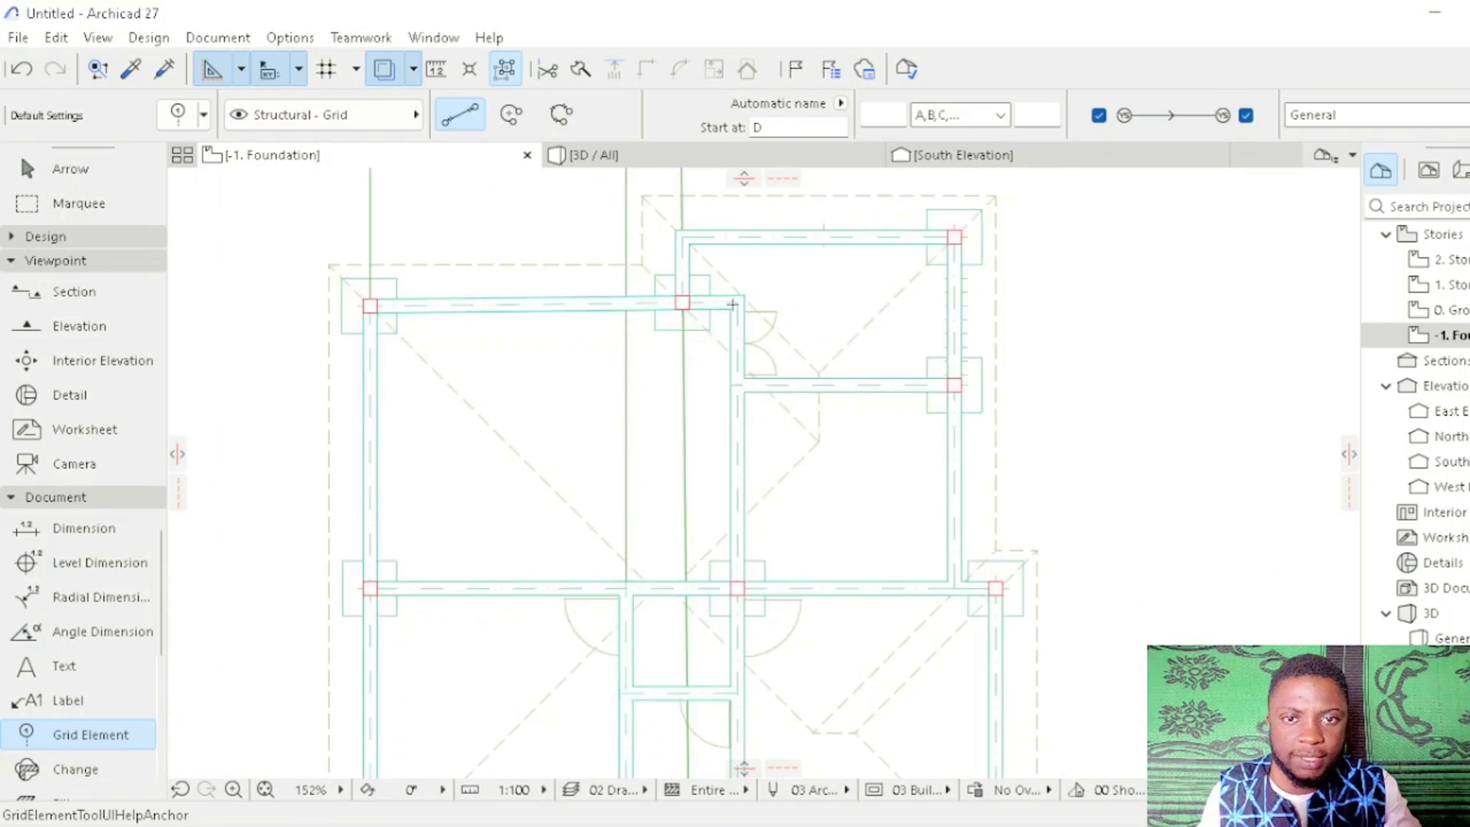
Step: Undo the slanted grid line and redraw grid line C vertically through the upper middle column, with its ends level with lines A and B
key(ctrl+z)
scroll(705, 401, down, 4)
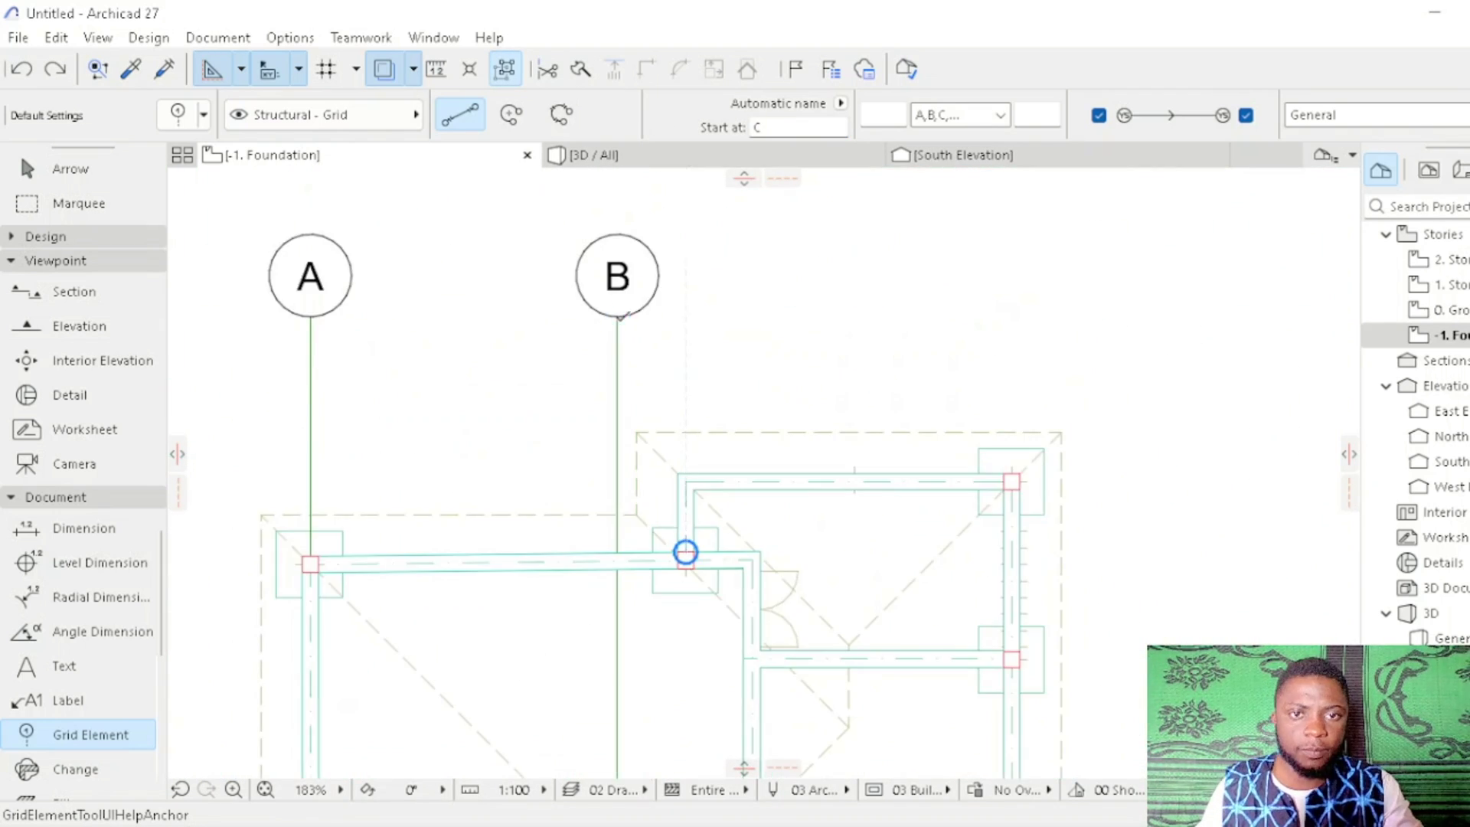
click(686, 314)
scroll(640, 748, up, 2)
click(640, 749)
scroll(760, 394, down, 4)
scroll(759, 394, up, 1)
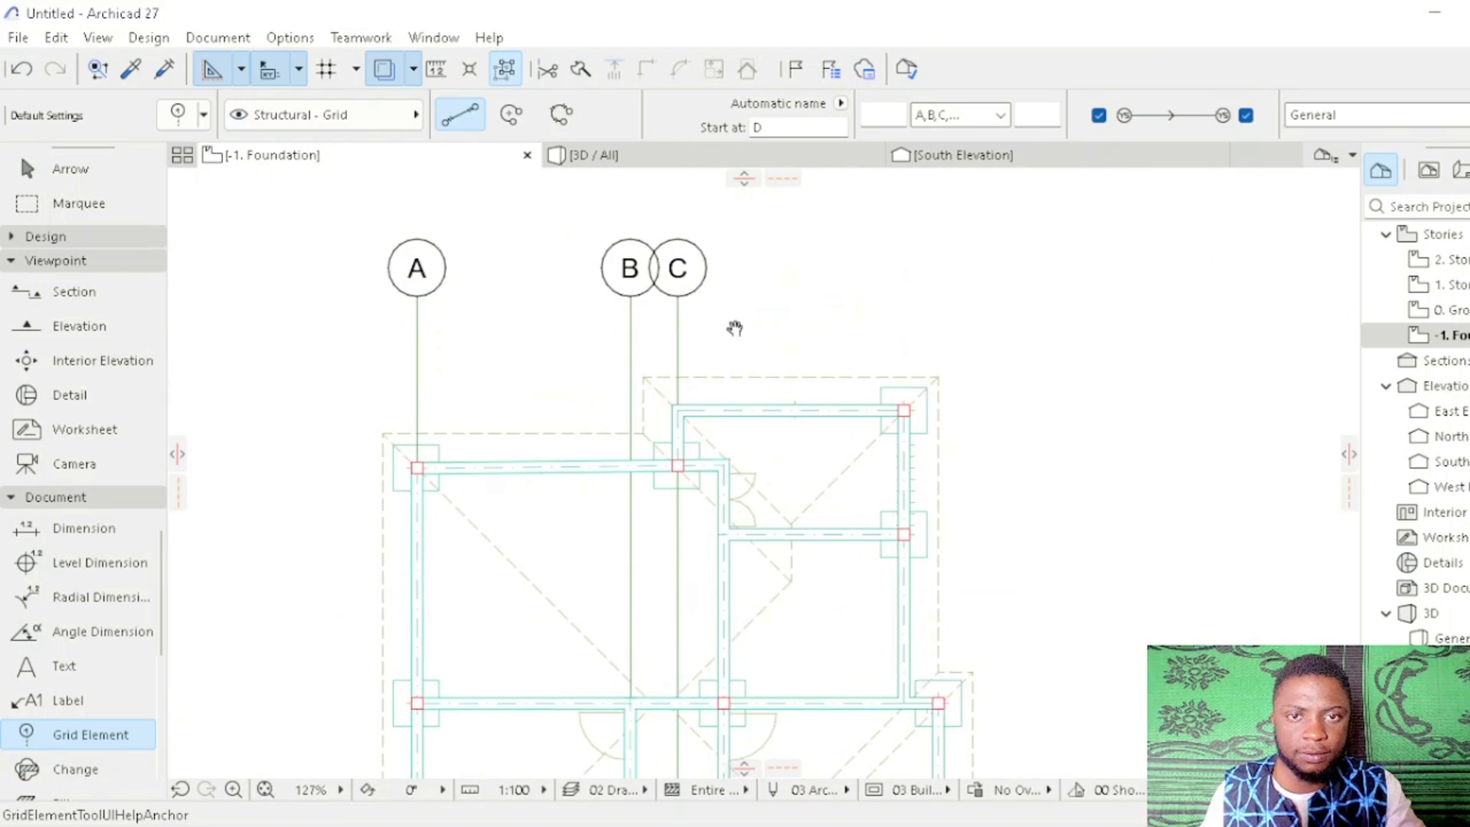
Step: Draw vertical grid line D through the central wall's columns, with its ends level with the other lettered lines
click(727, 290)
scroll(749, 624, up, 2)
click(749, 624)
scroll(886, 337, down, 1)
Step: Draw vertical grid line E through the two upper-right columns, with its ends level with the other lettered lines
scroll(840, 407, down, 1)
click(840, 411)
scroll(840, 411, down, 3)
click(840, 754)
scroll(858, 559, up, 1)
Step: Draw vertical grid line F through the columns of the outermost right wall, with its ends level with the other lettered lines
scroll(858, 558, up, 5)
click(926, 575)
scroll(927, 574, down, 5)
scroll(827, 689, up, 3)
click(829, 615)
scroll(829, 615, down, 3)
scroll(612, 520, up, 2)
scroll(890, 550, down, 1)
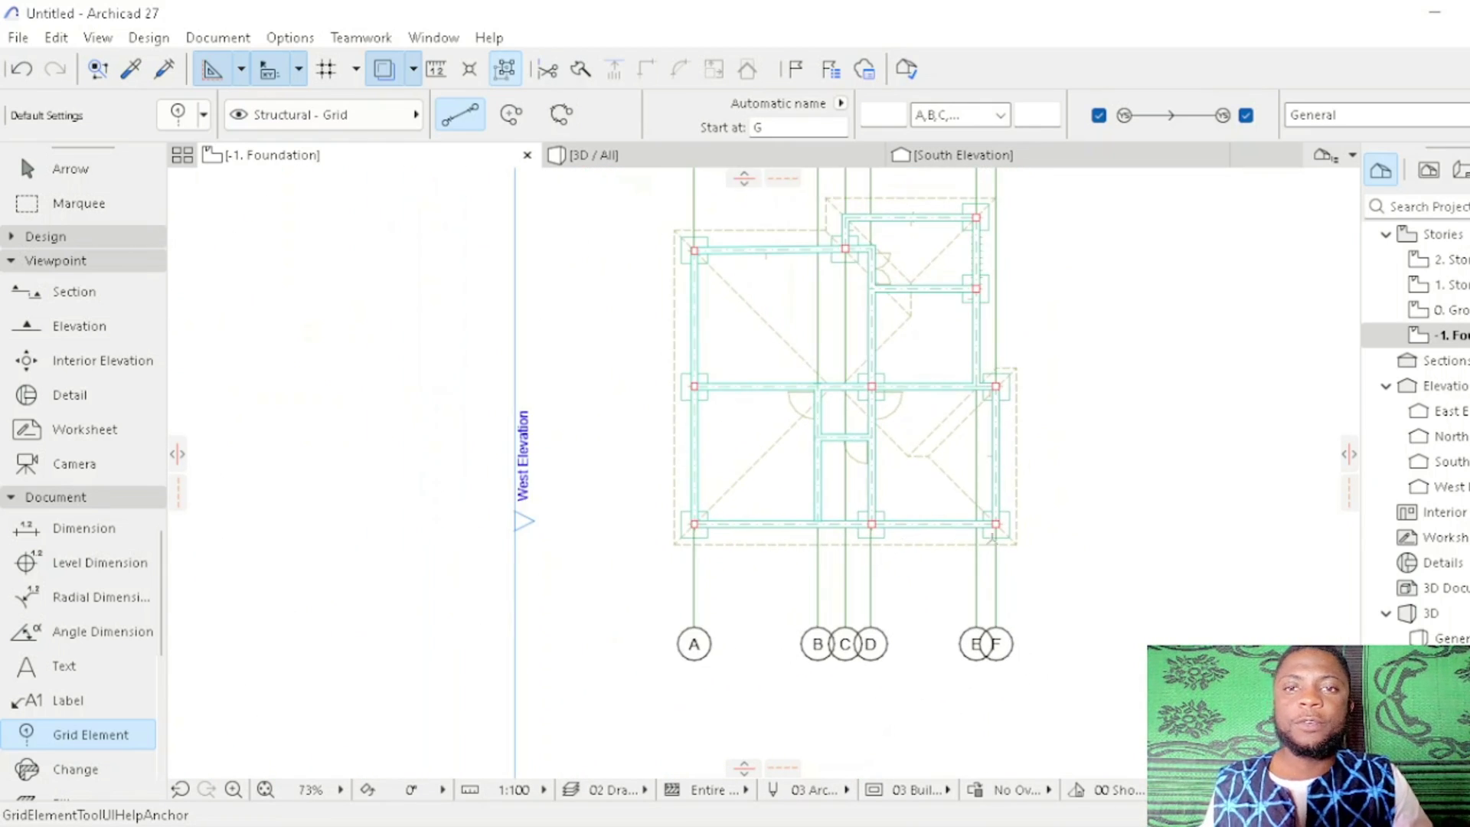
Step: Draw a horizontal grid line along the plan's bottom wall through its column centres, extending beyond both outer corner columns
scroll(974, 503, up, 4)
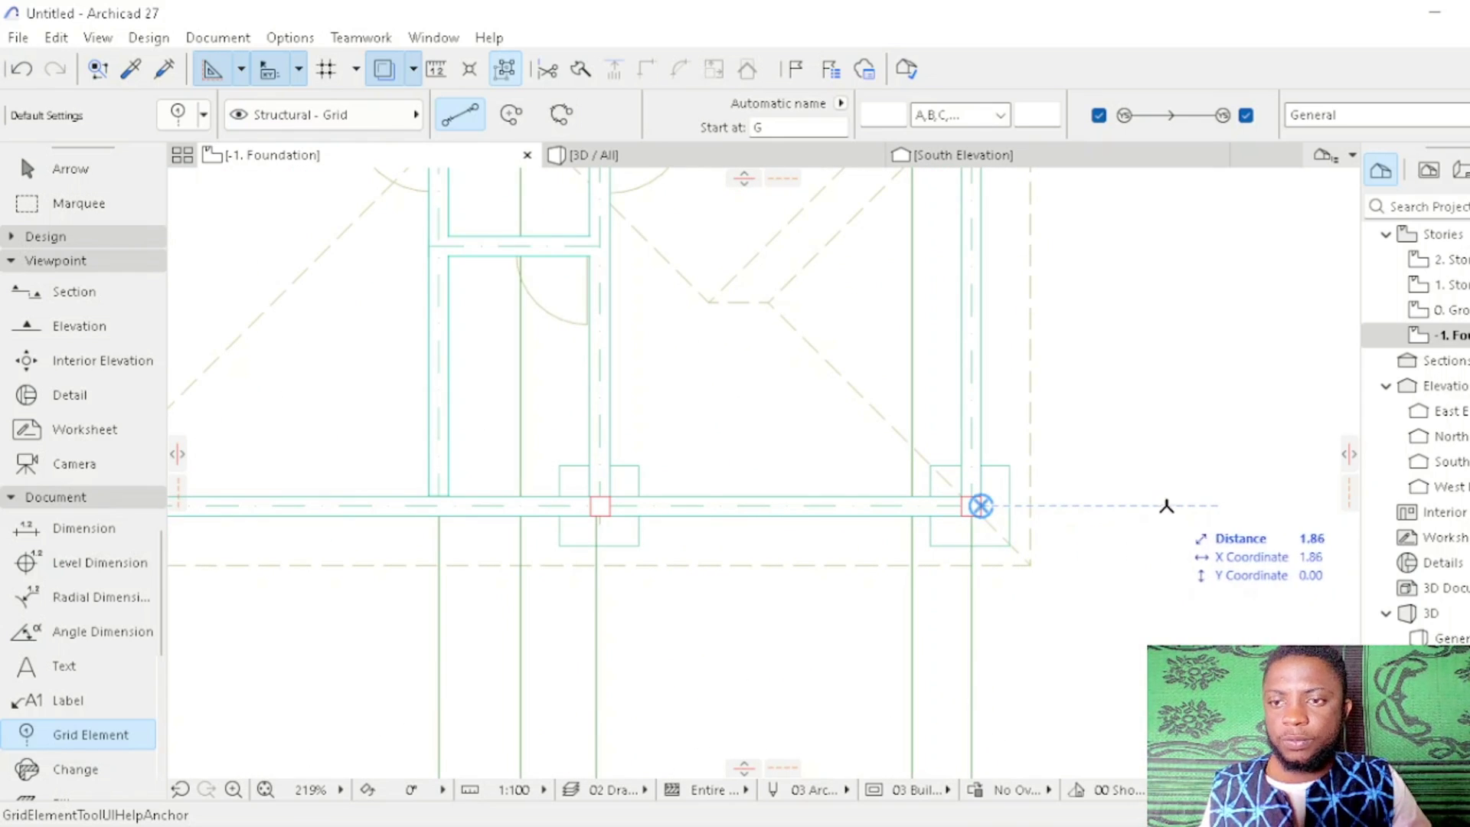
key(Escape)
scroll(1191, 506, down, 4)
click(864, 481)
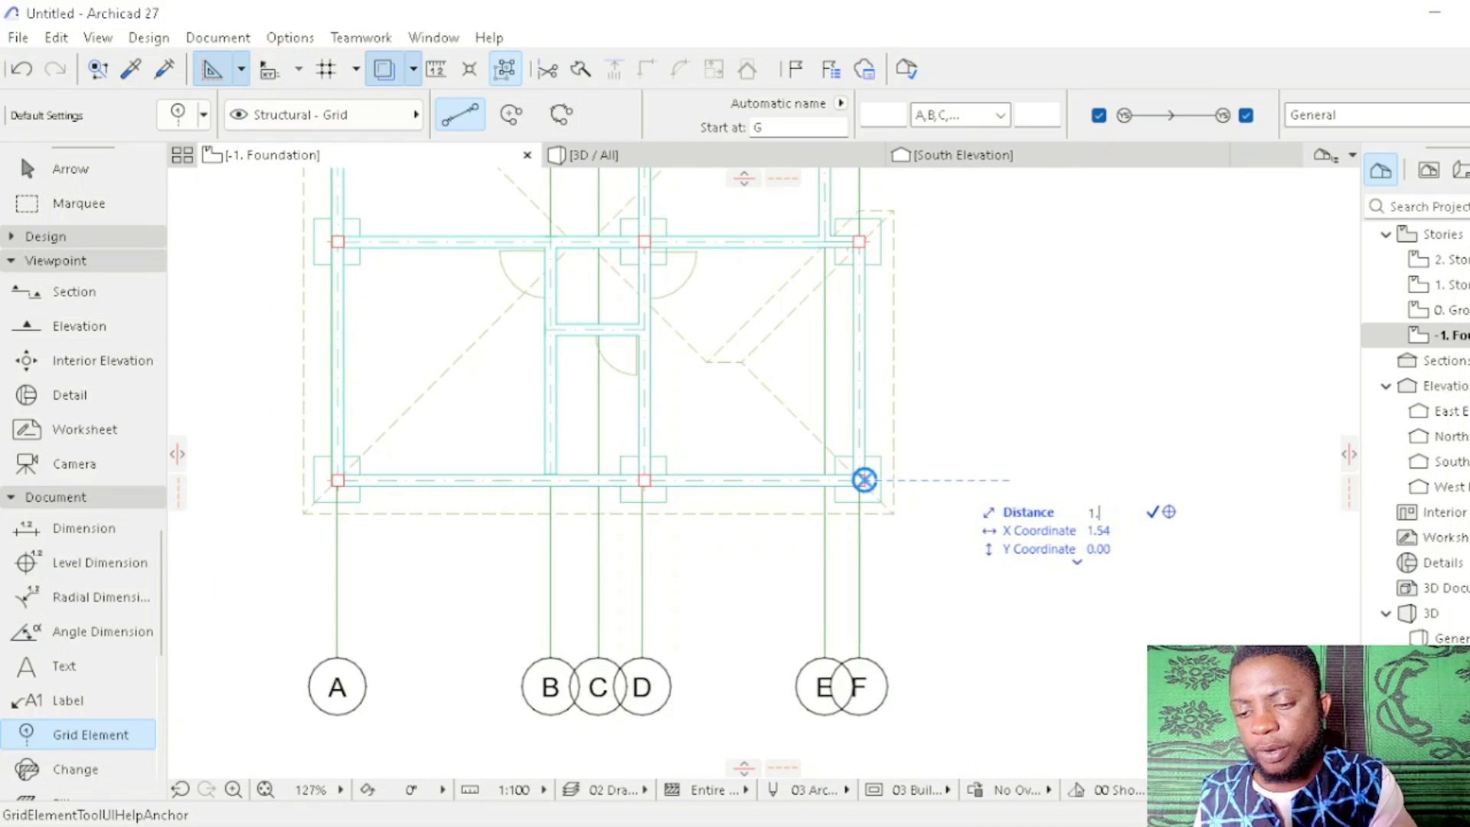
scroll(715, 459, down, 1)
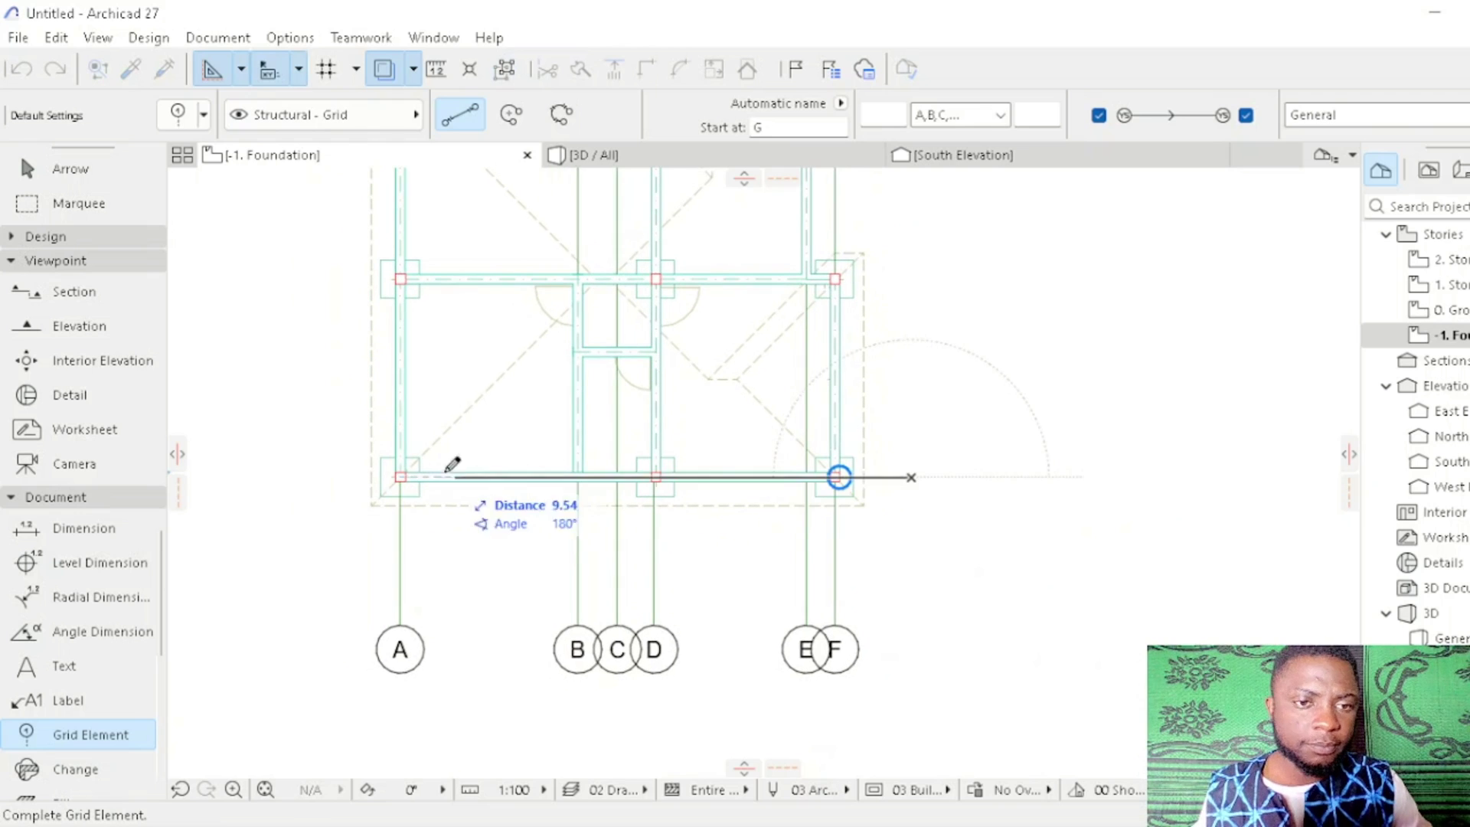
scroll(401, 467, up, 6)
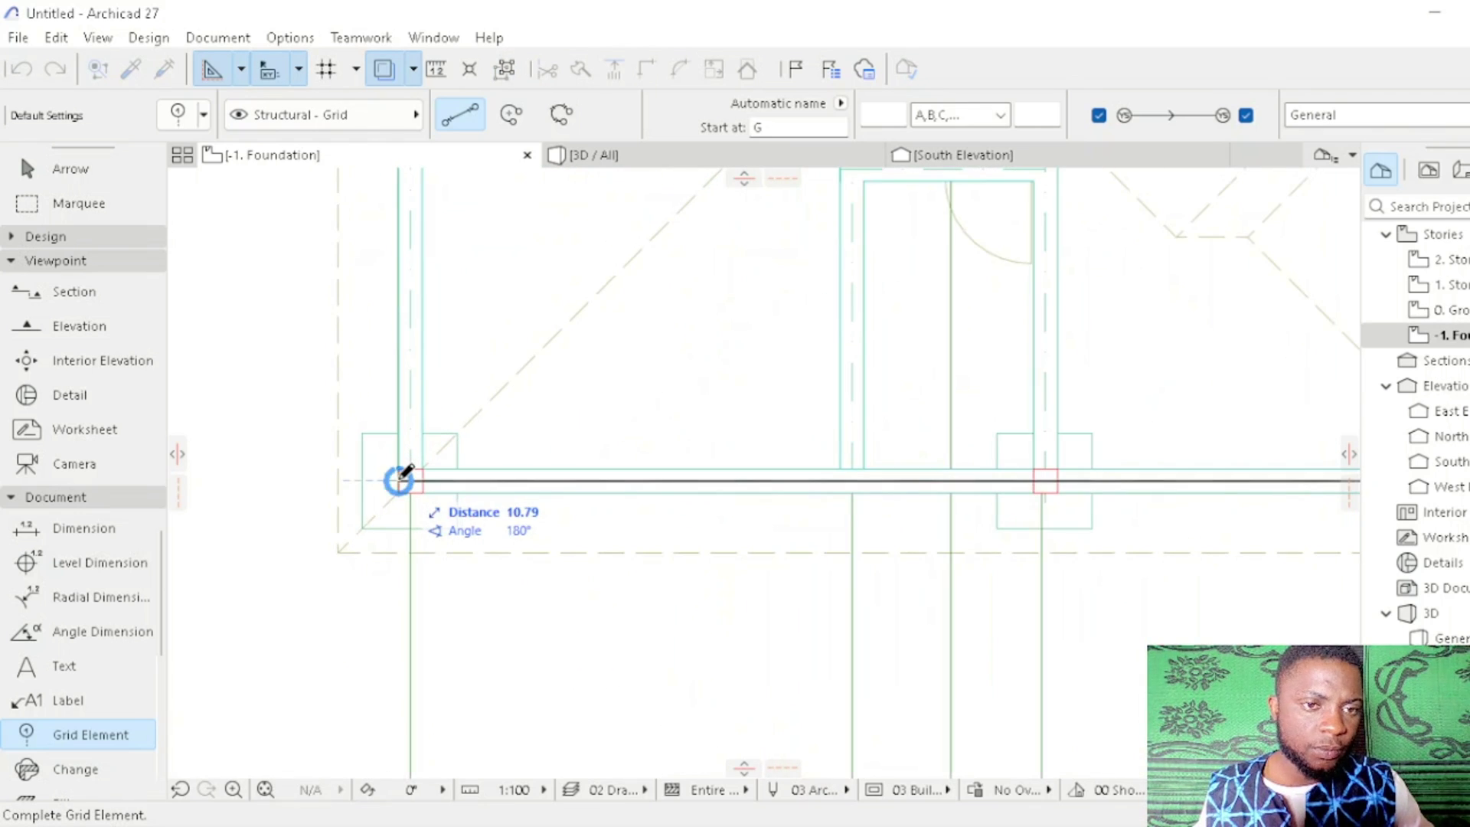
scroll(406, 471, down, 3)
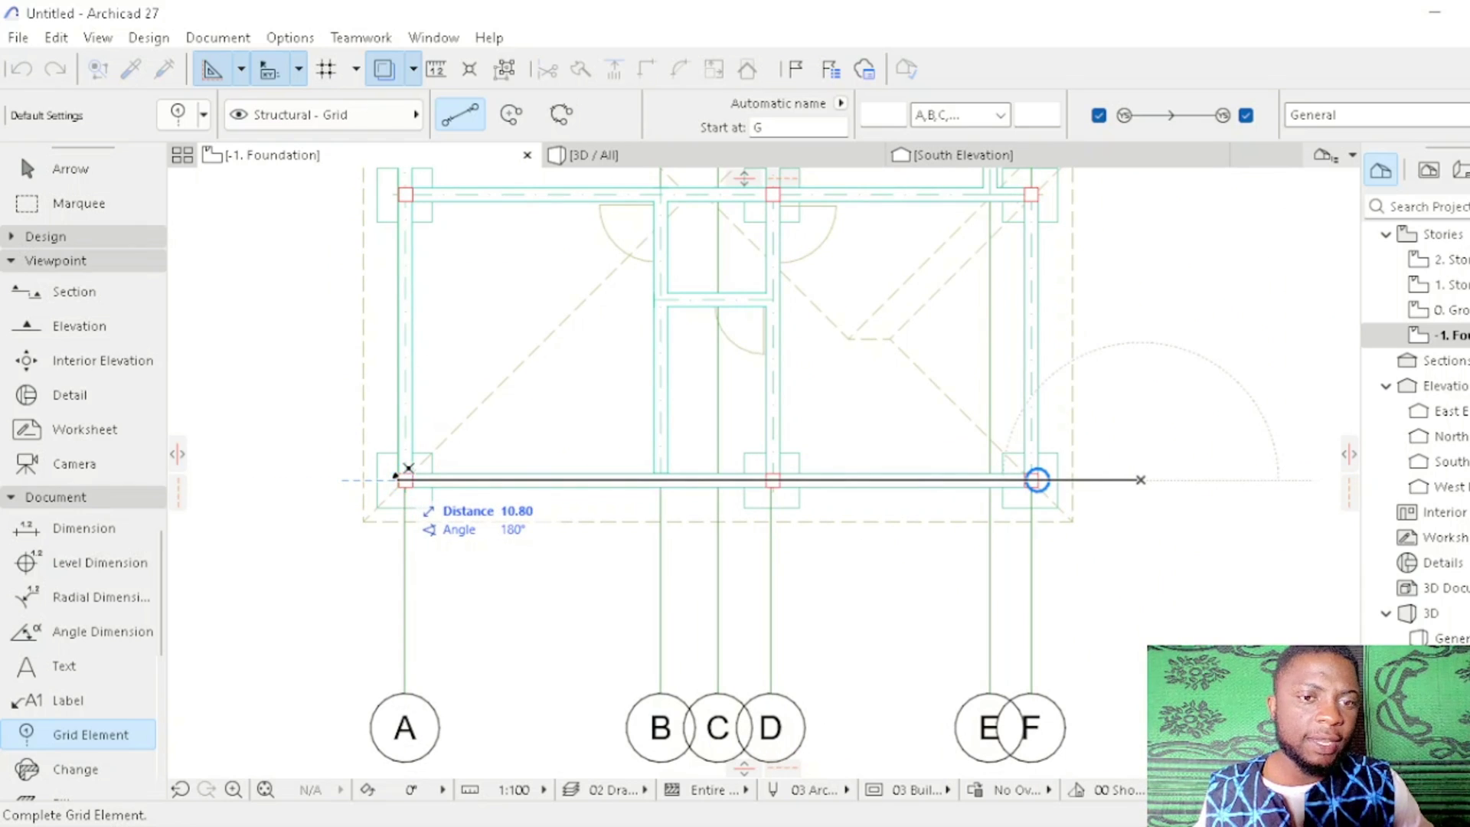
click(276, 475)
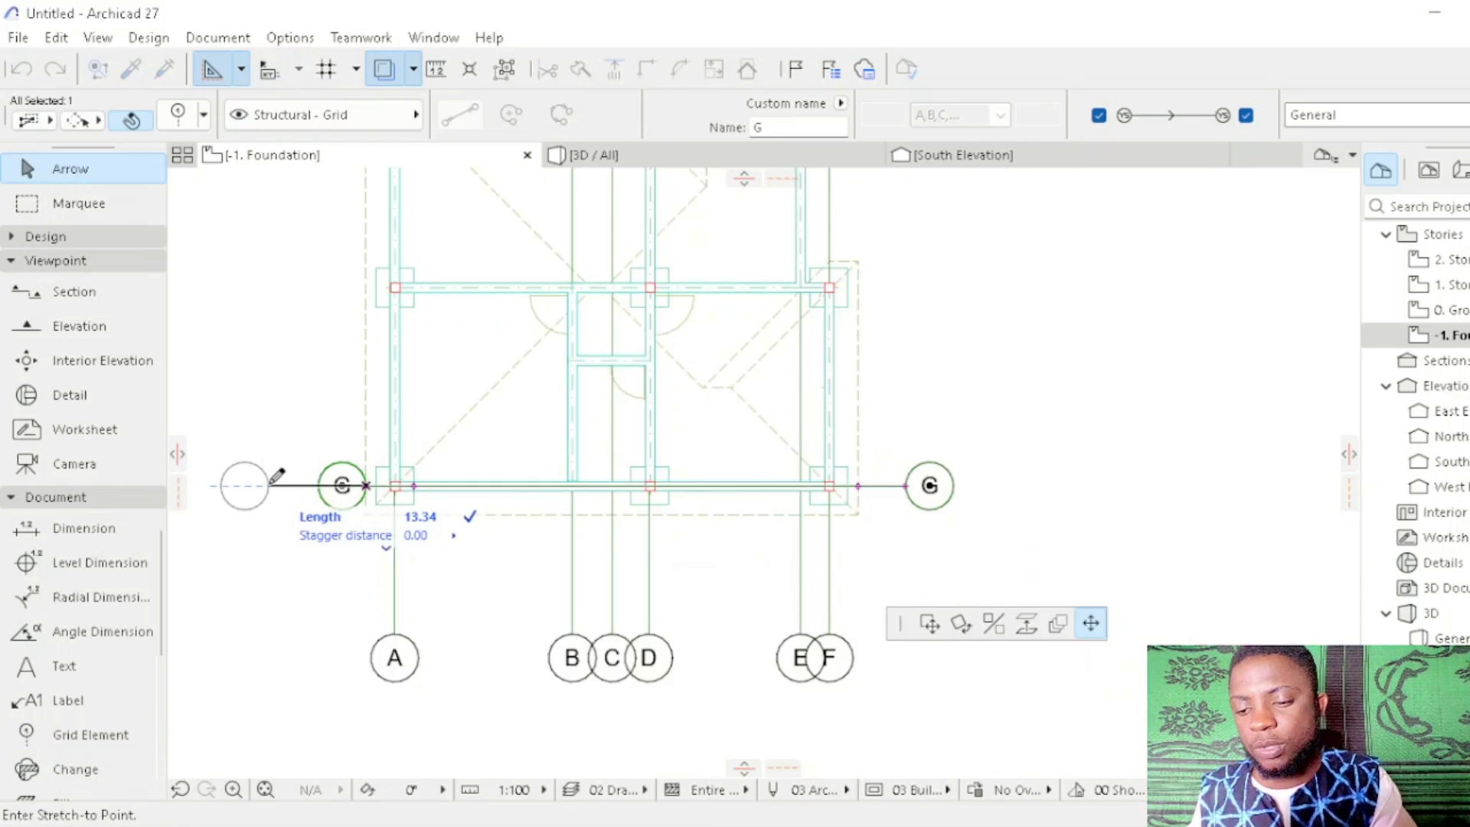
Step: Stretch the left end of horizontal grid line G farther out from the building
key(Return)
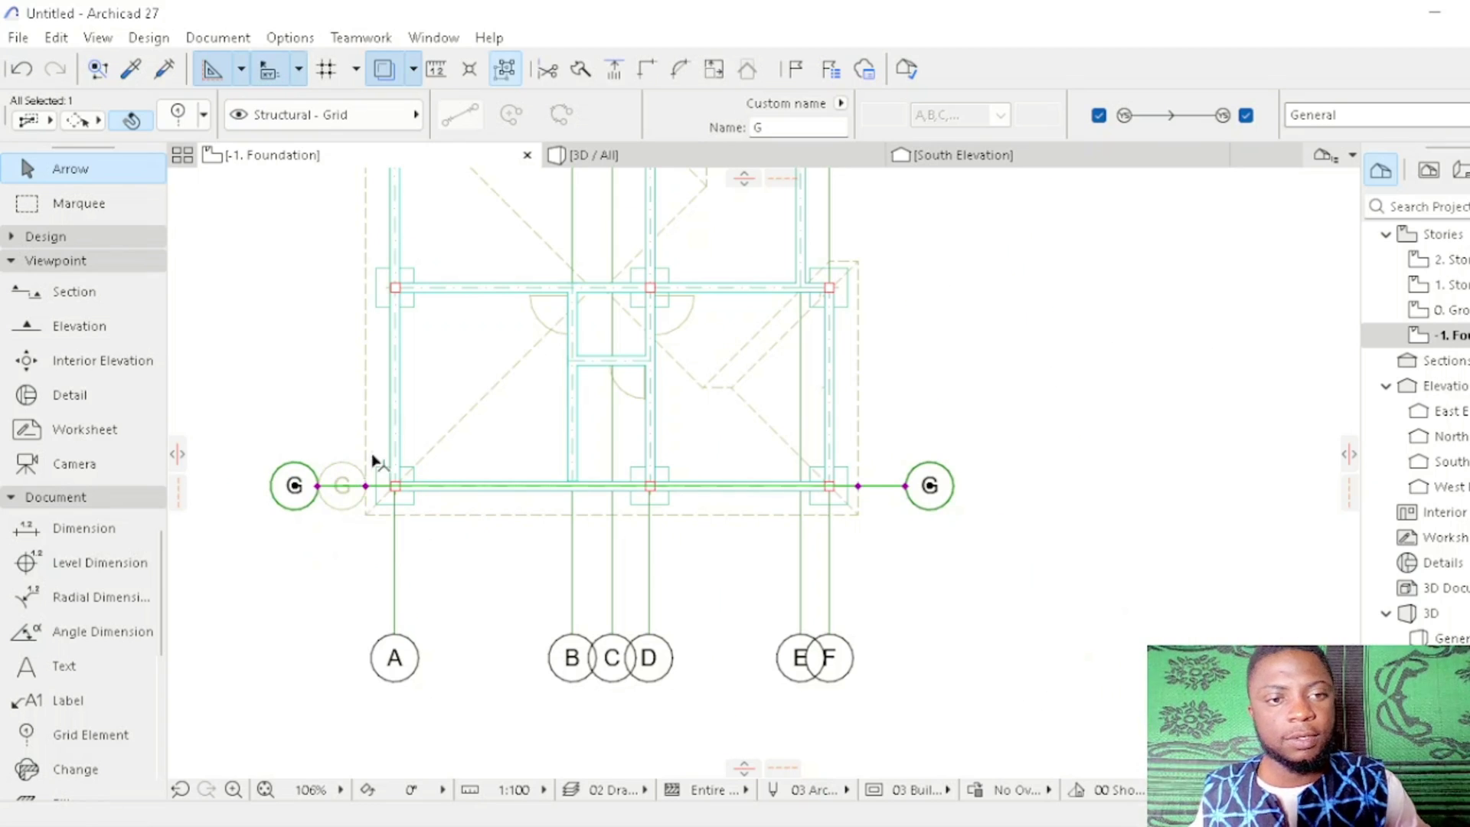
key(Escape)
scroll(585, 461, down, 3)
scroll(781, 474, up, 3)
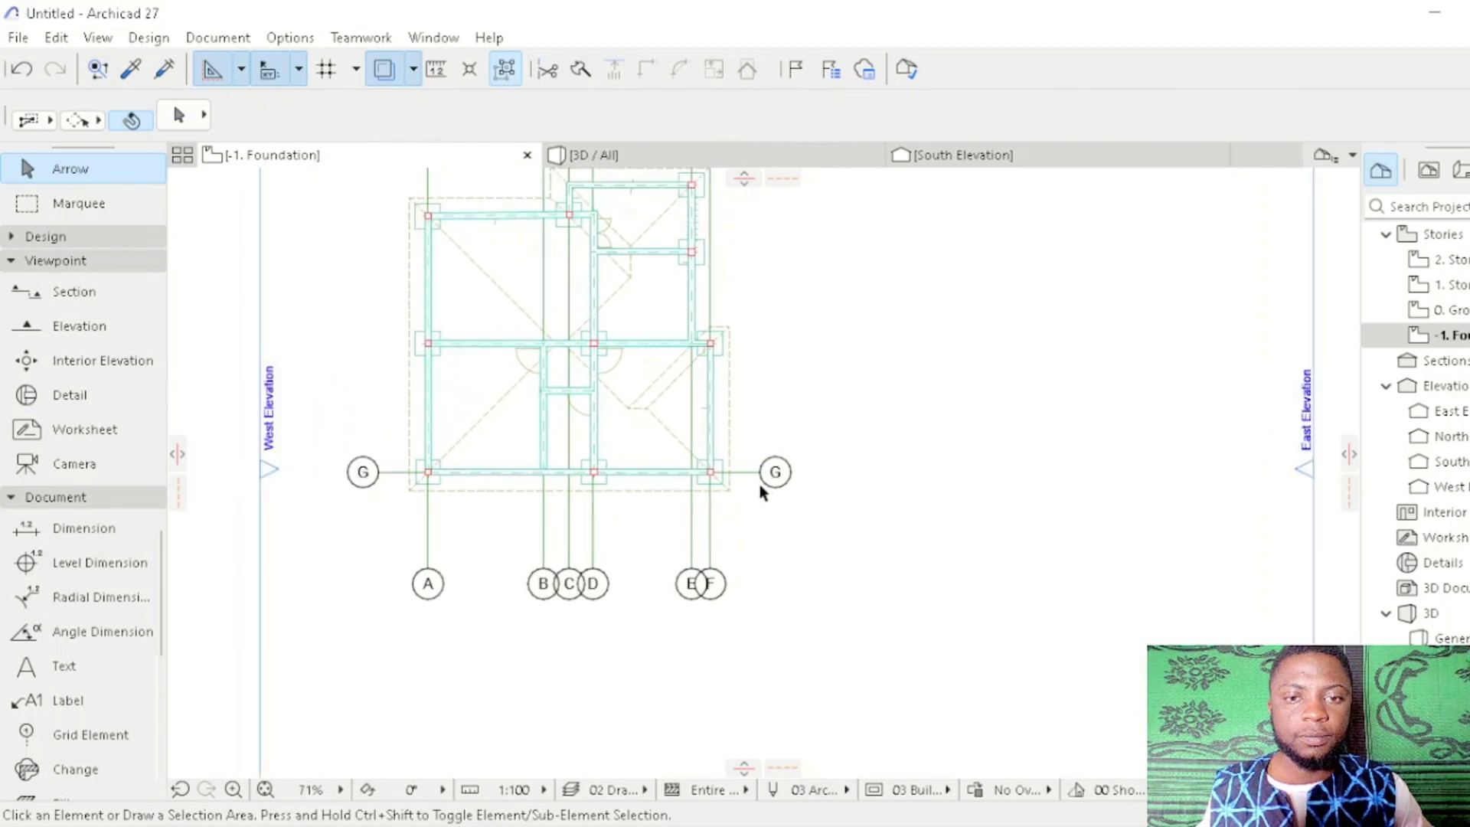
Step: Rename horizontal grid line G as 1
click(788, 476)
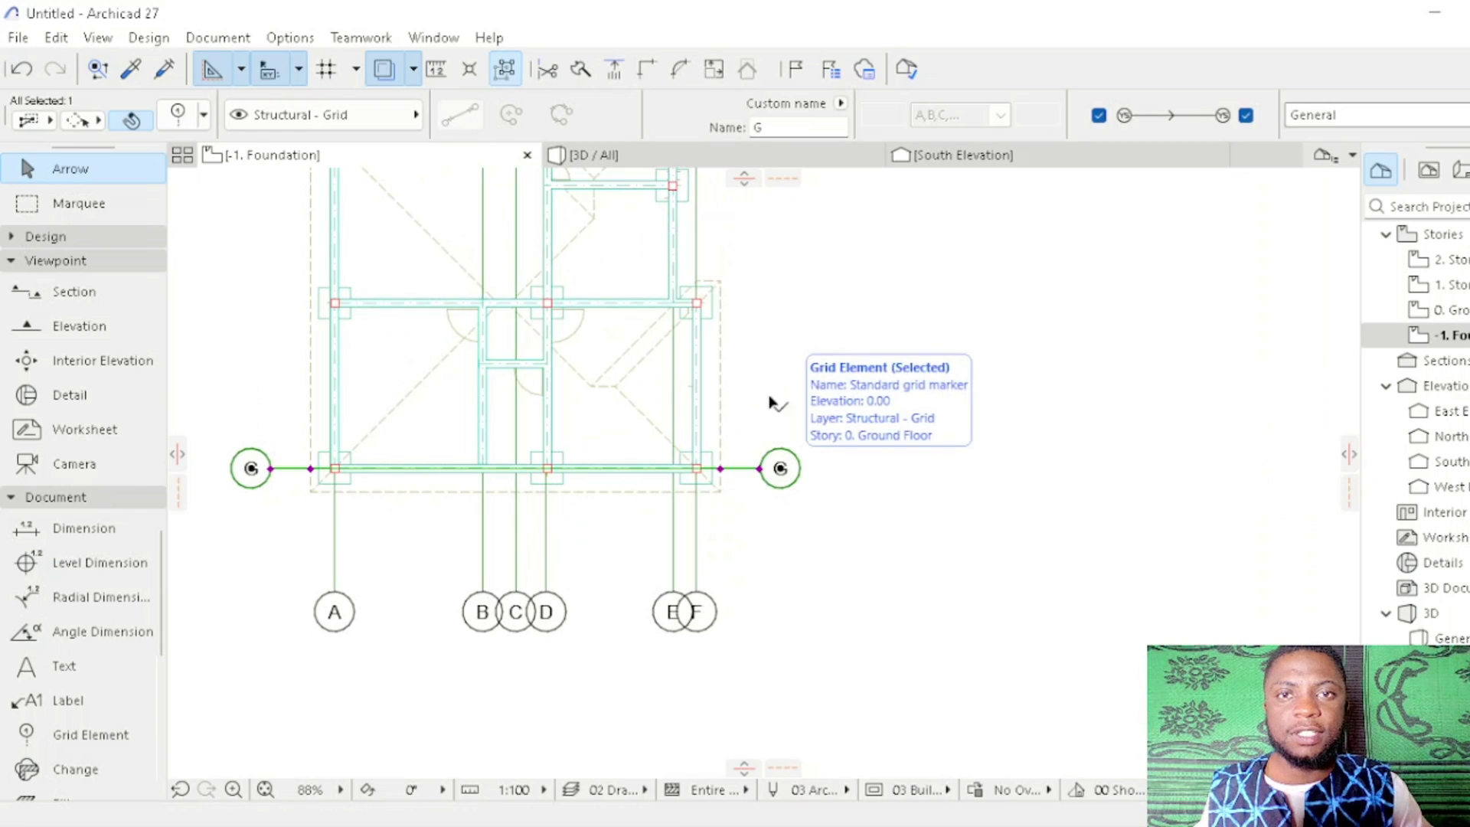
click(740, 123)
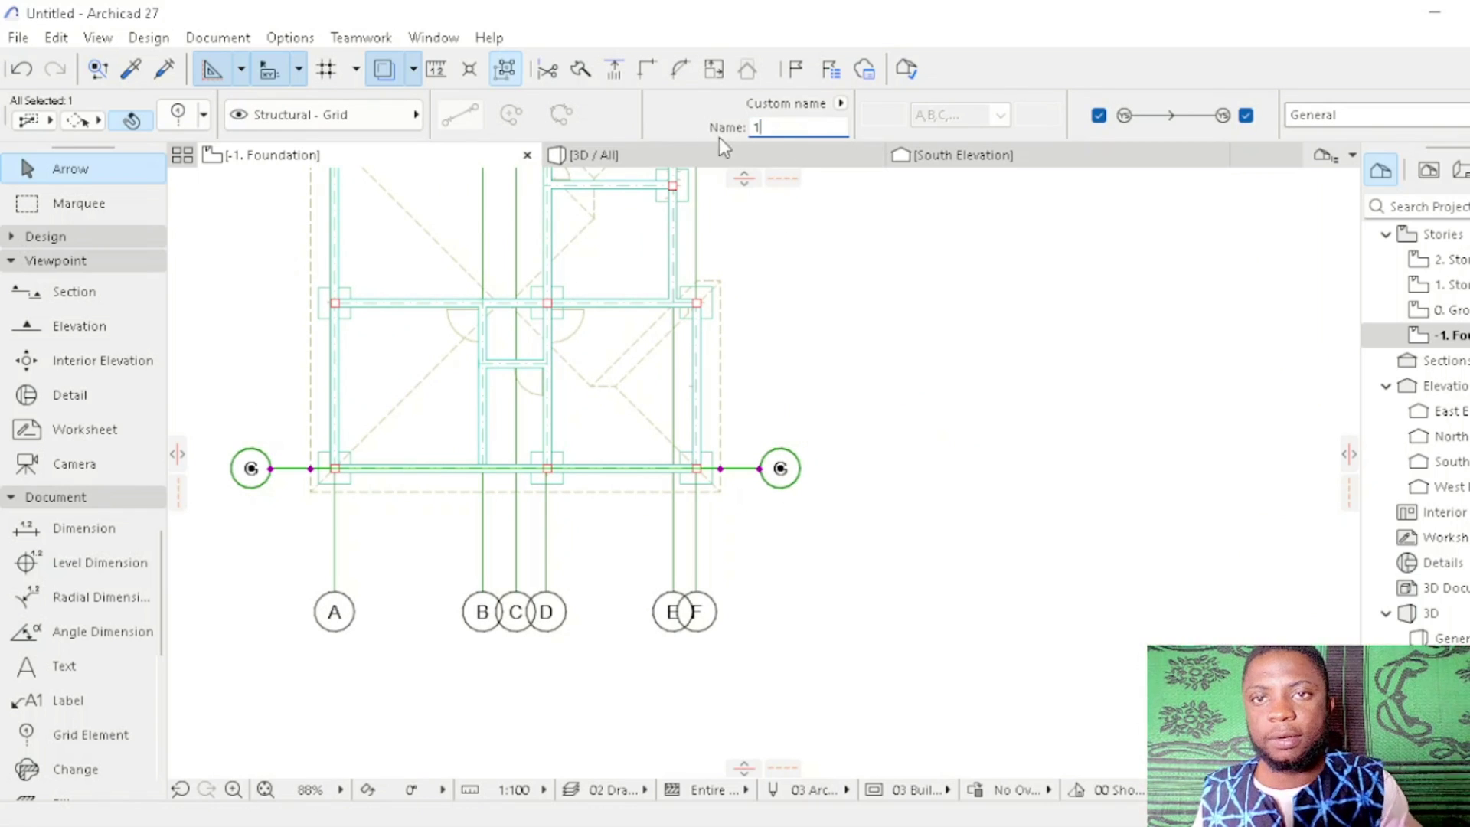
click(853, 373)
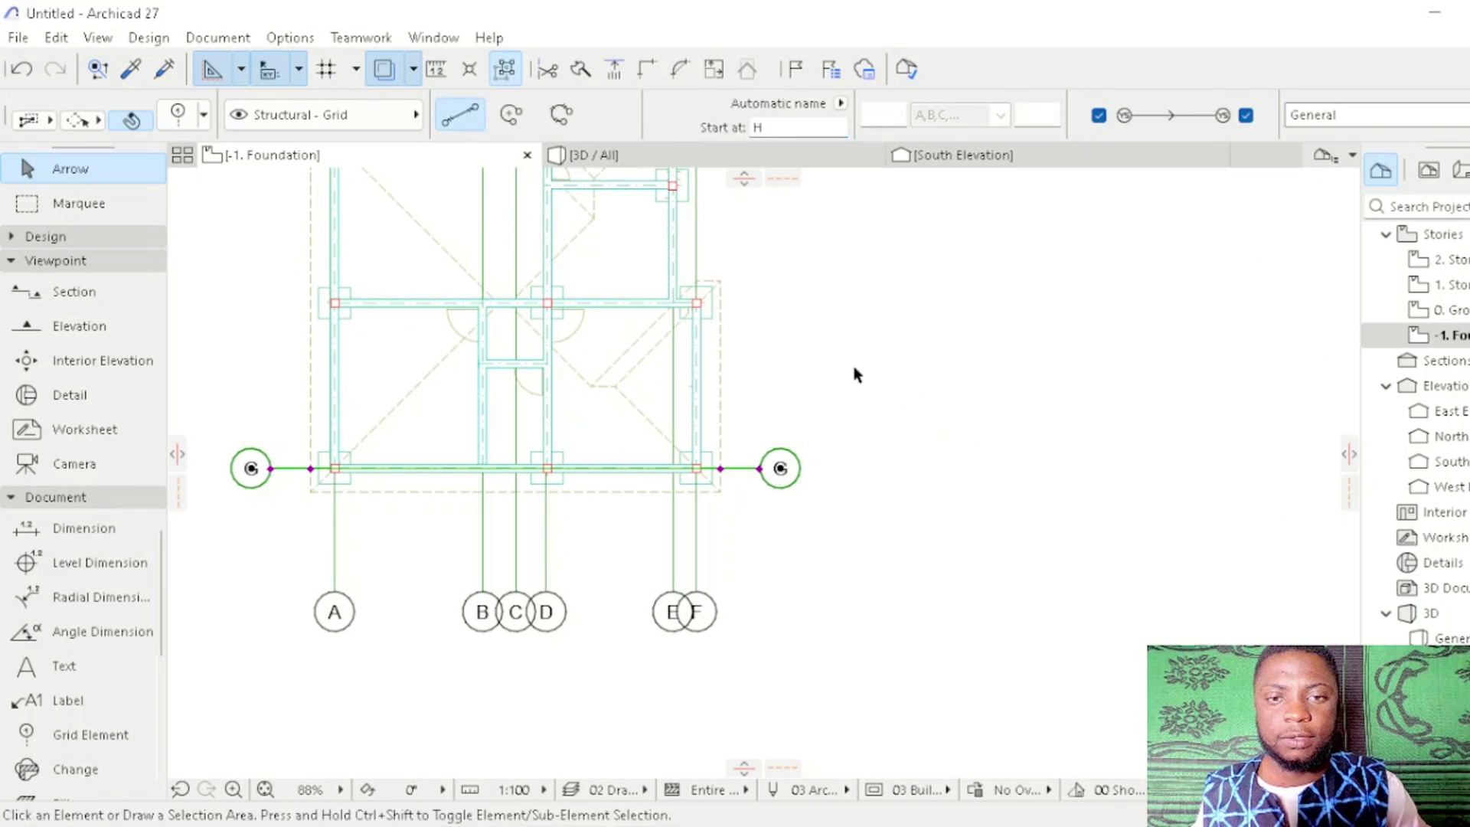
click(764, 474)
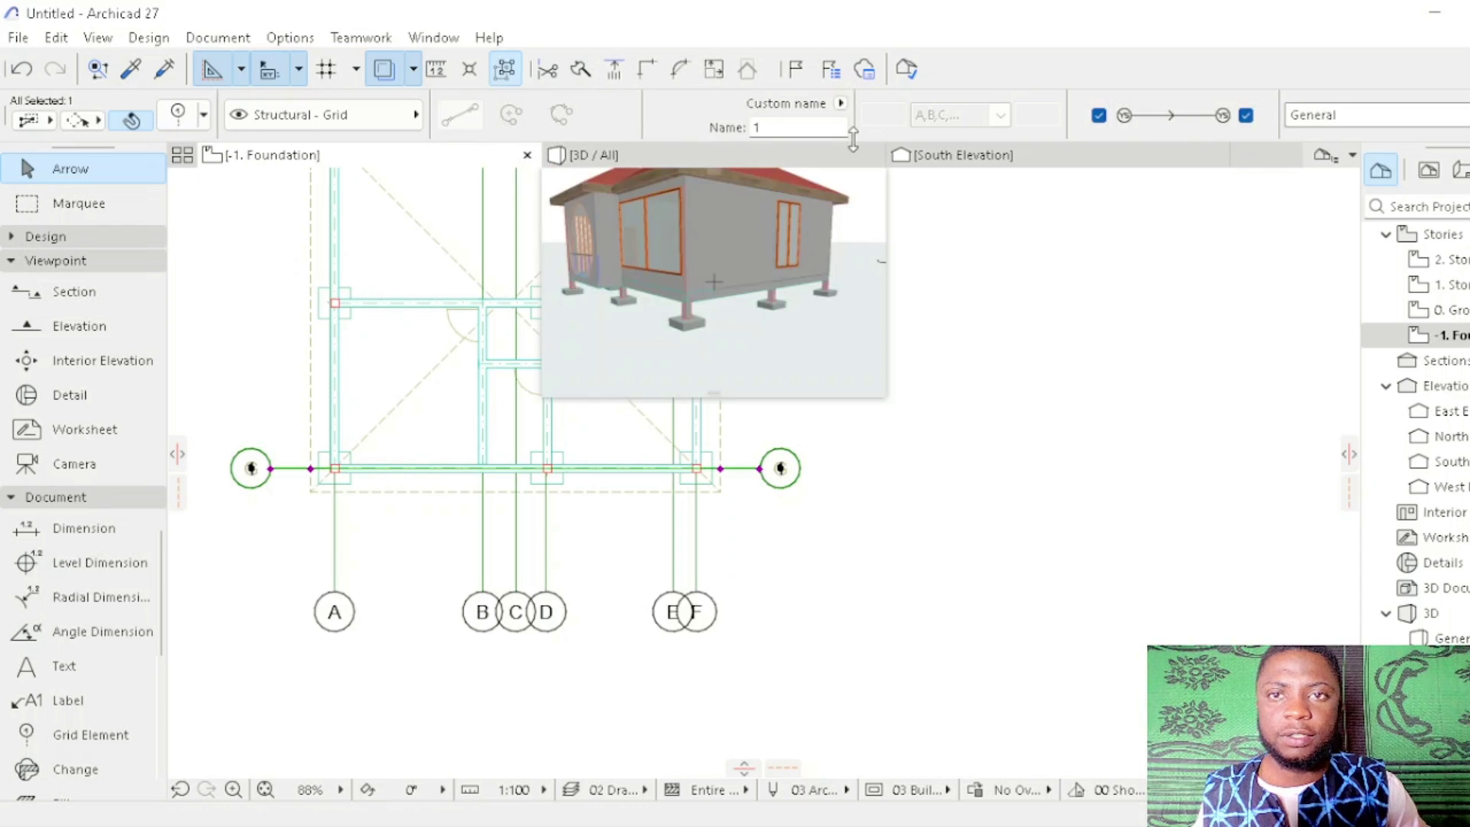
click(842, 107)
click(842, 107)
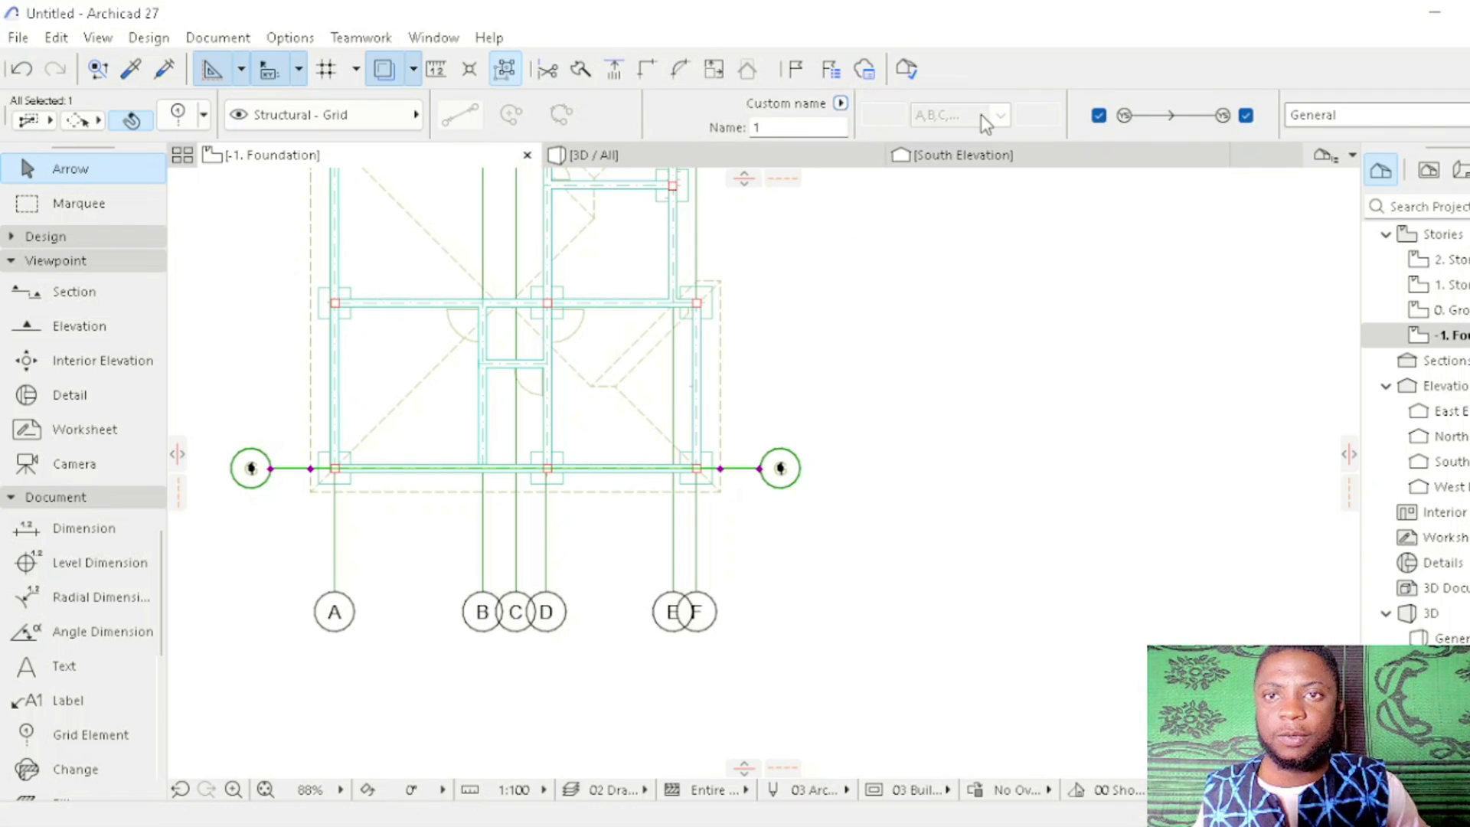
click(748, 360)
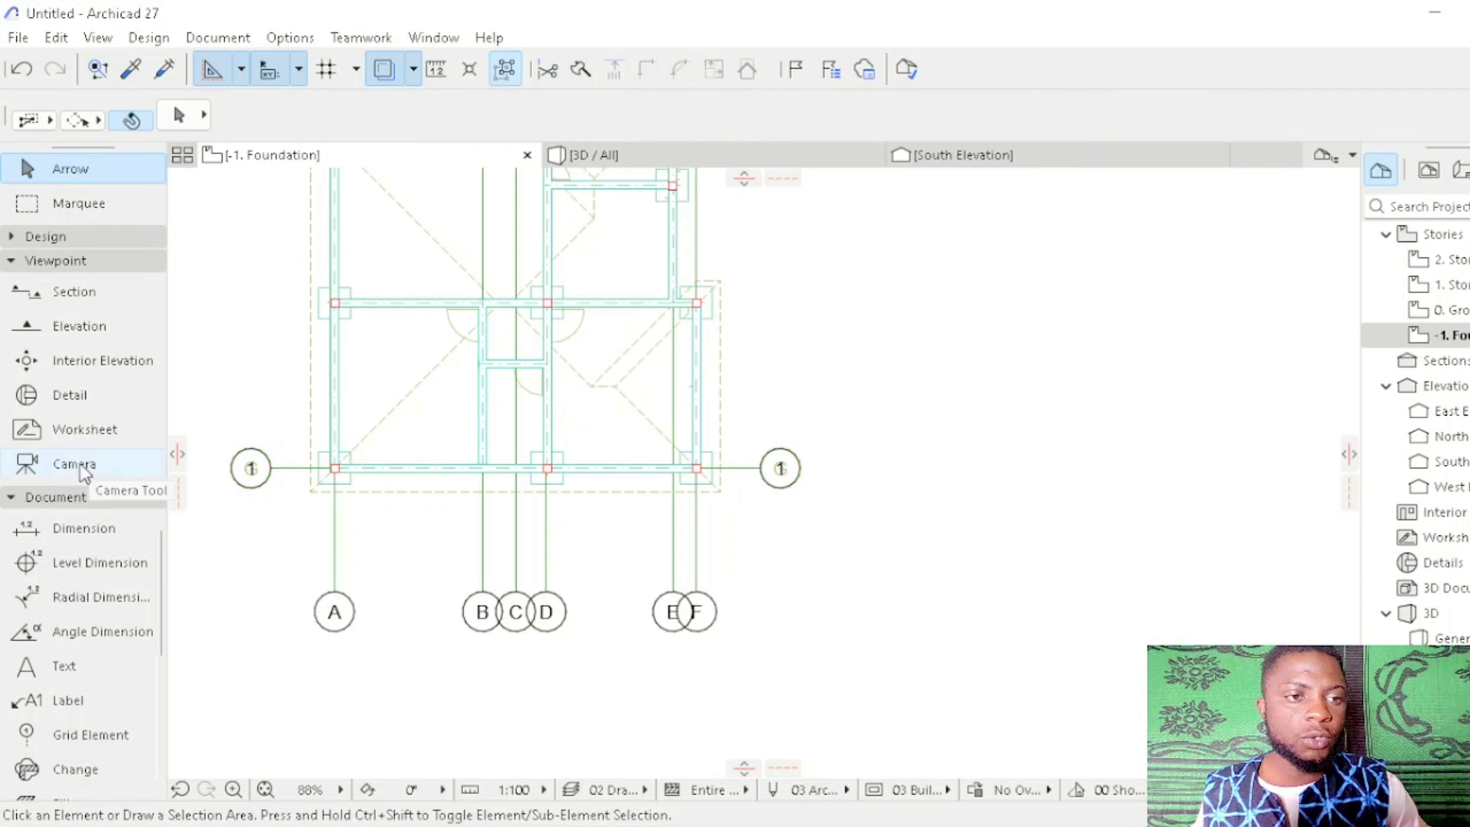
Step: Configure the Grid Element tool for automatic 1,2,3,... naming that starts at 2
click(84, 735)
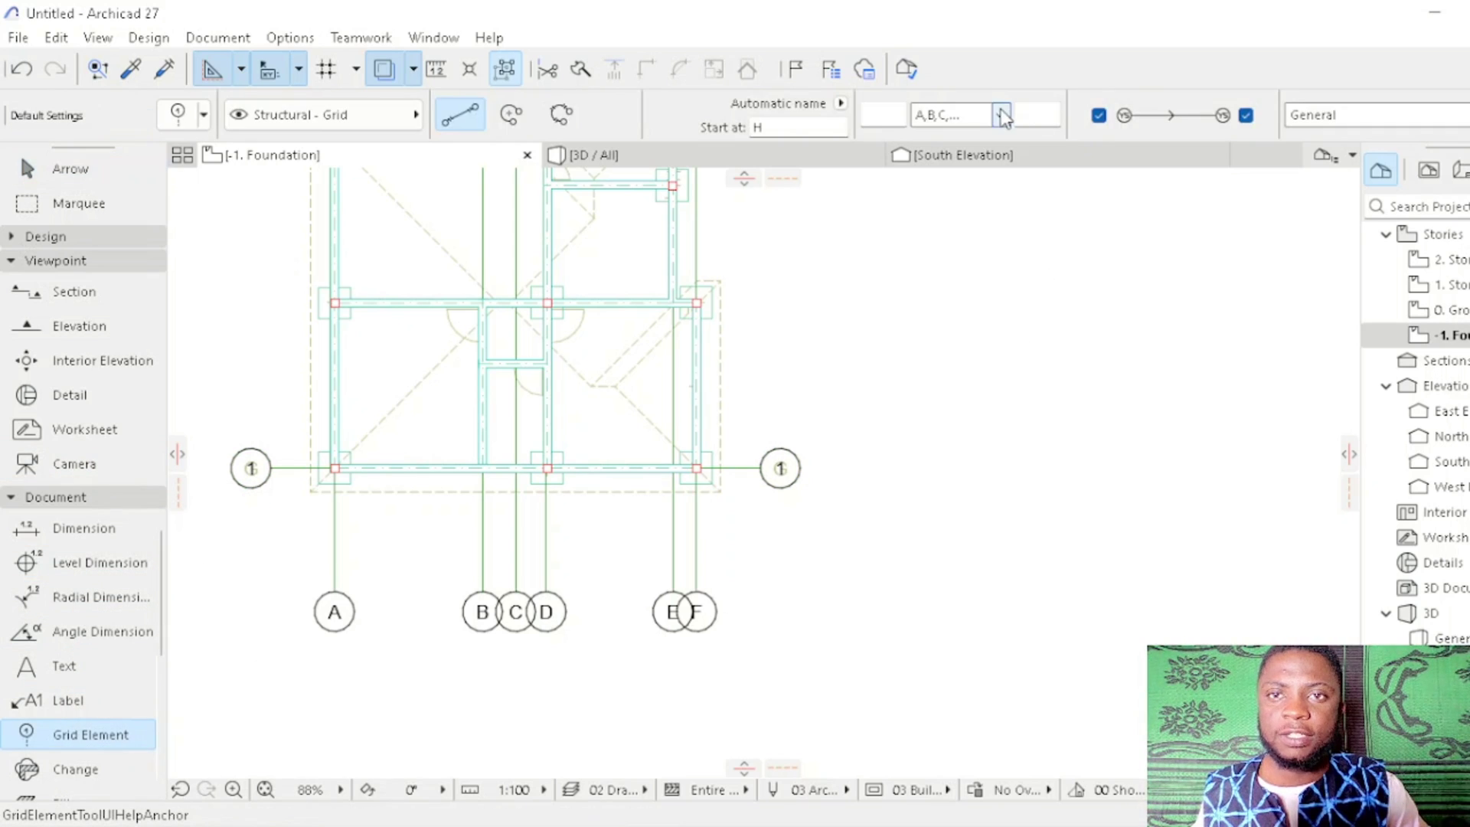
click(1002, 116)
click(935, 135)
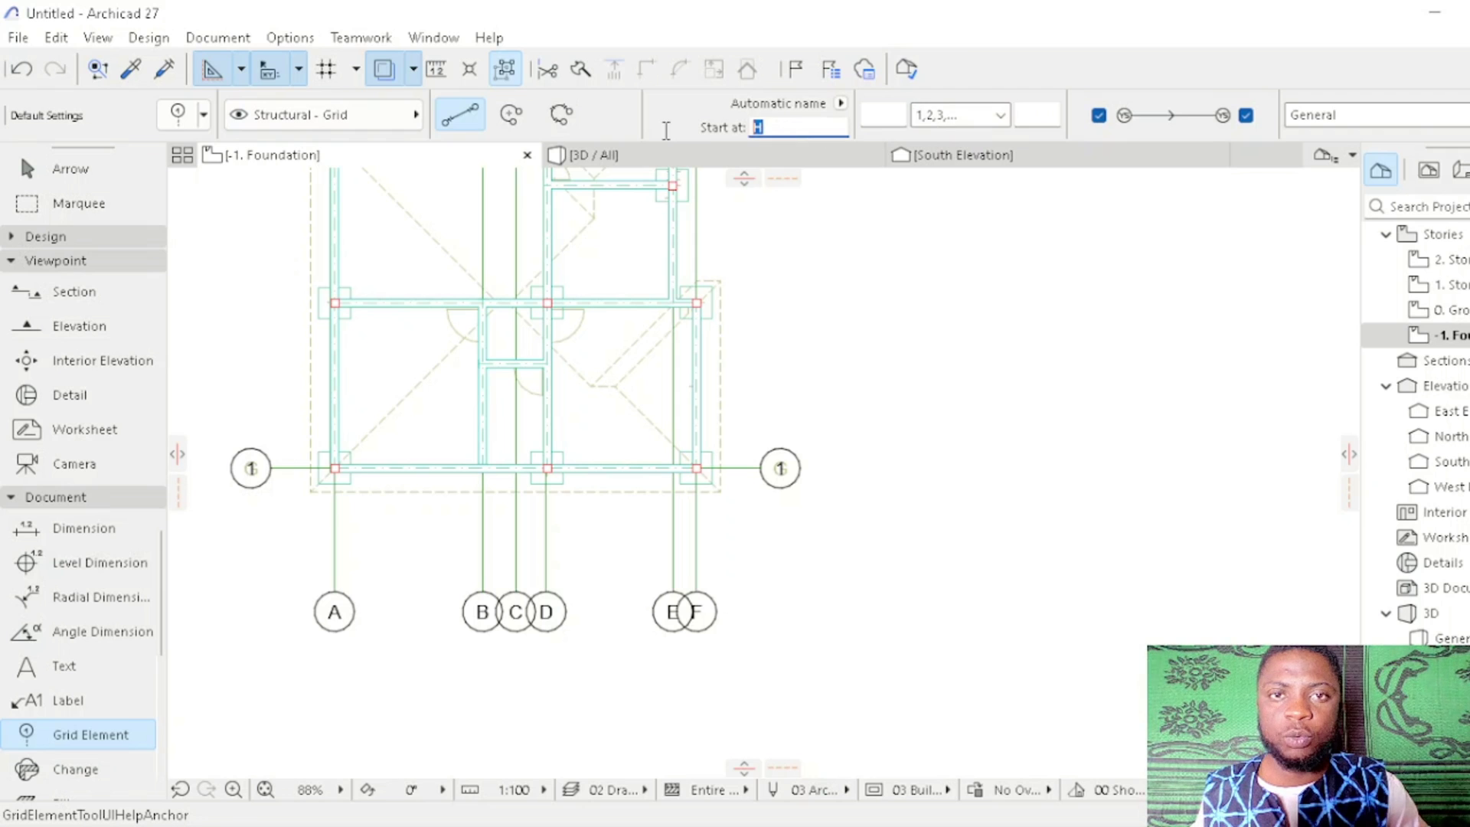
text(2)
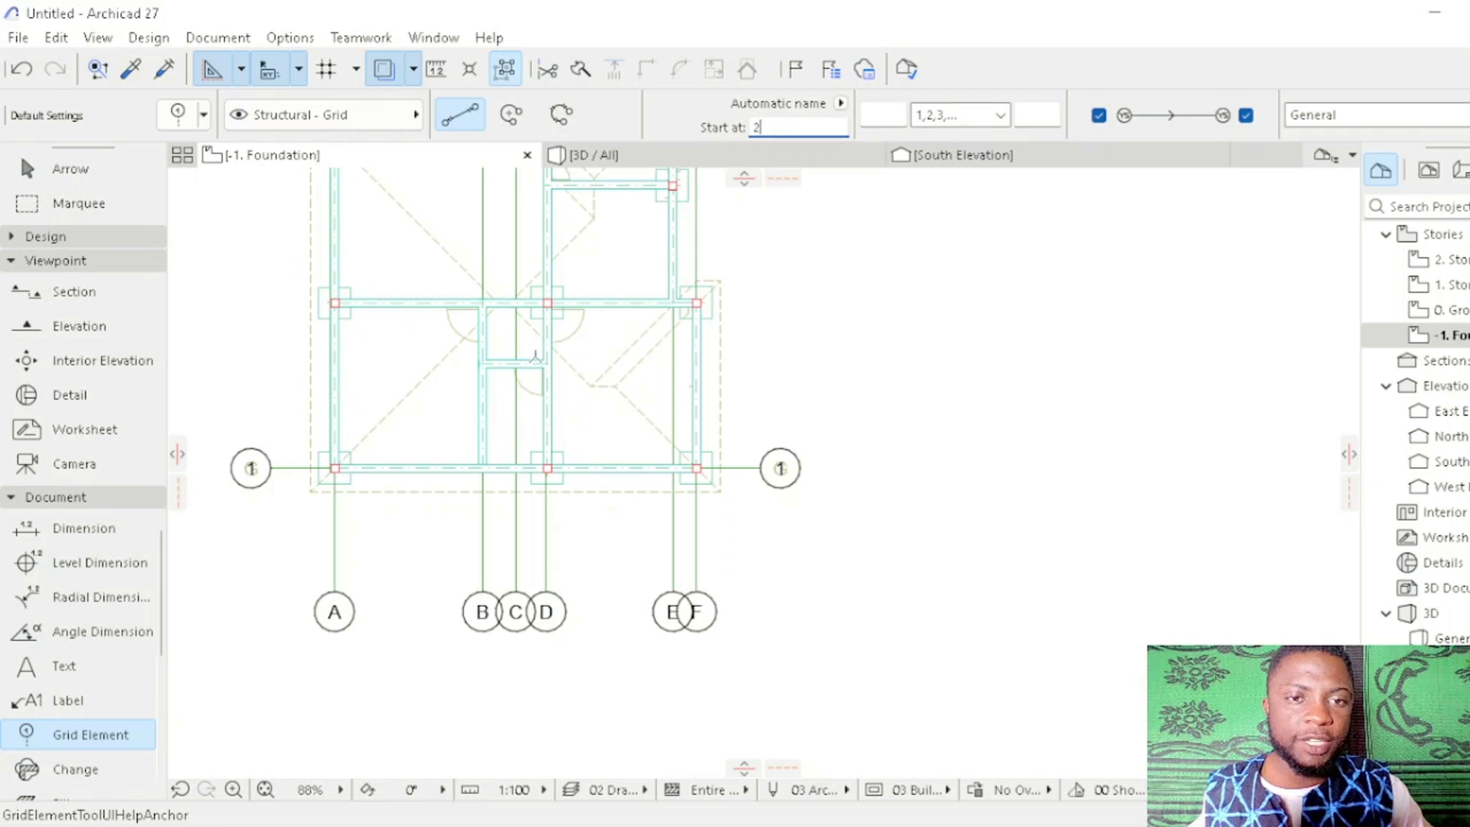
Step: Draw horizontal grid line 2 along the short interior wall's axis, with both ends level with those of grid line 1
scroll(536, 356, up, 8)
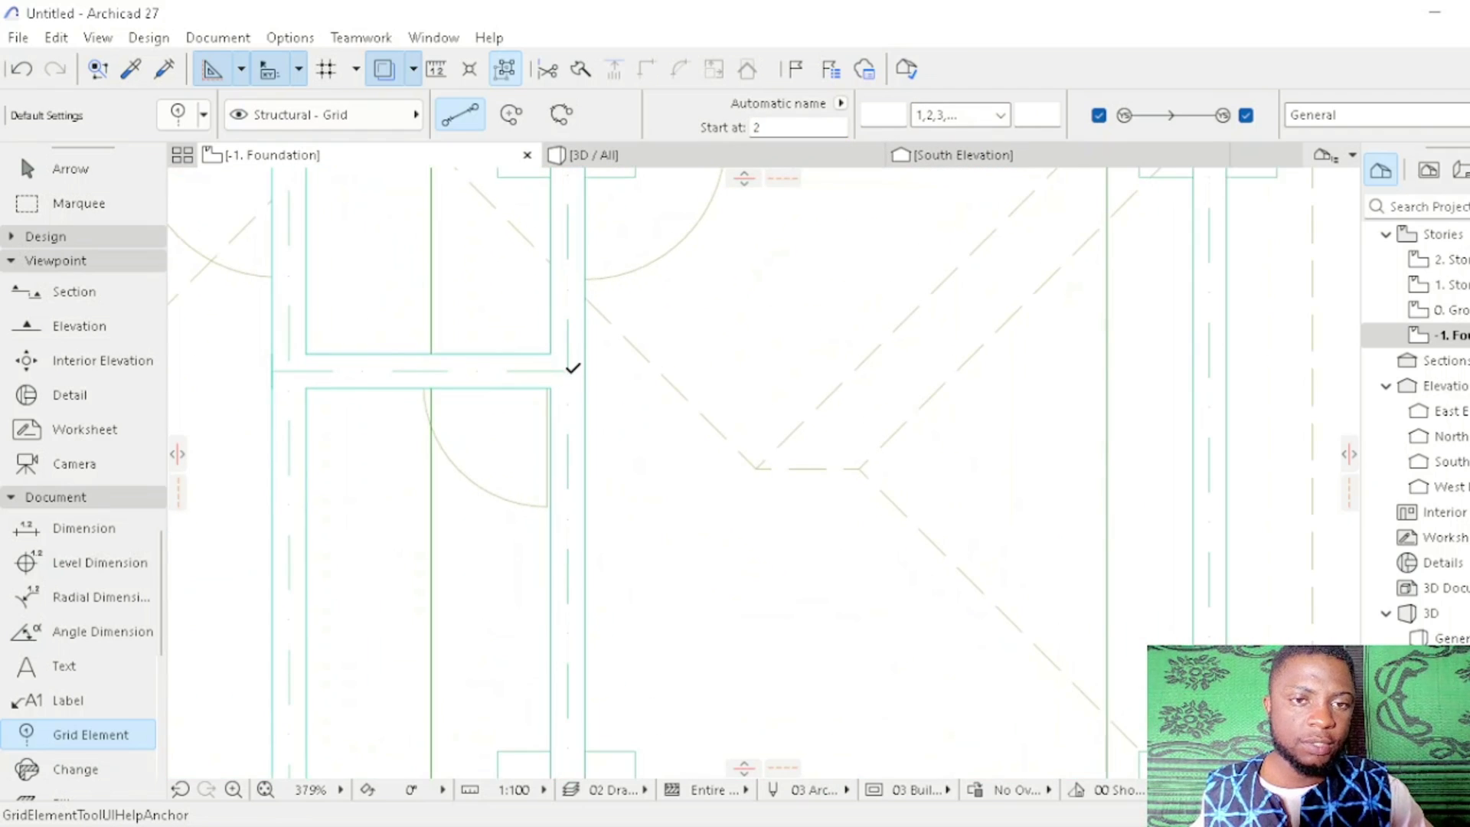
scroll(568, 370, down, 9)
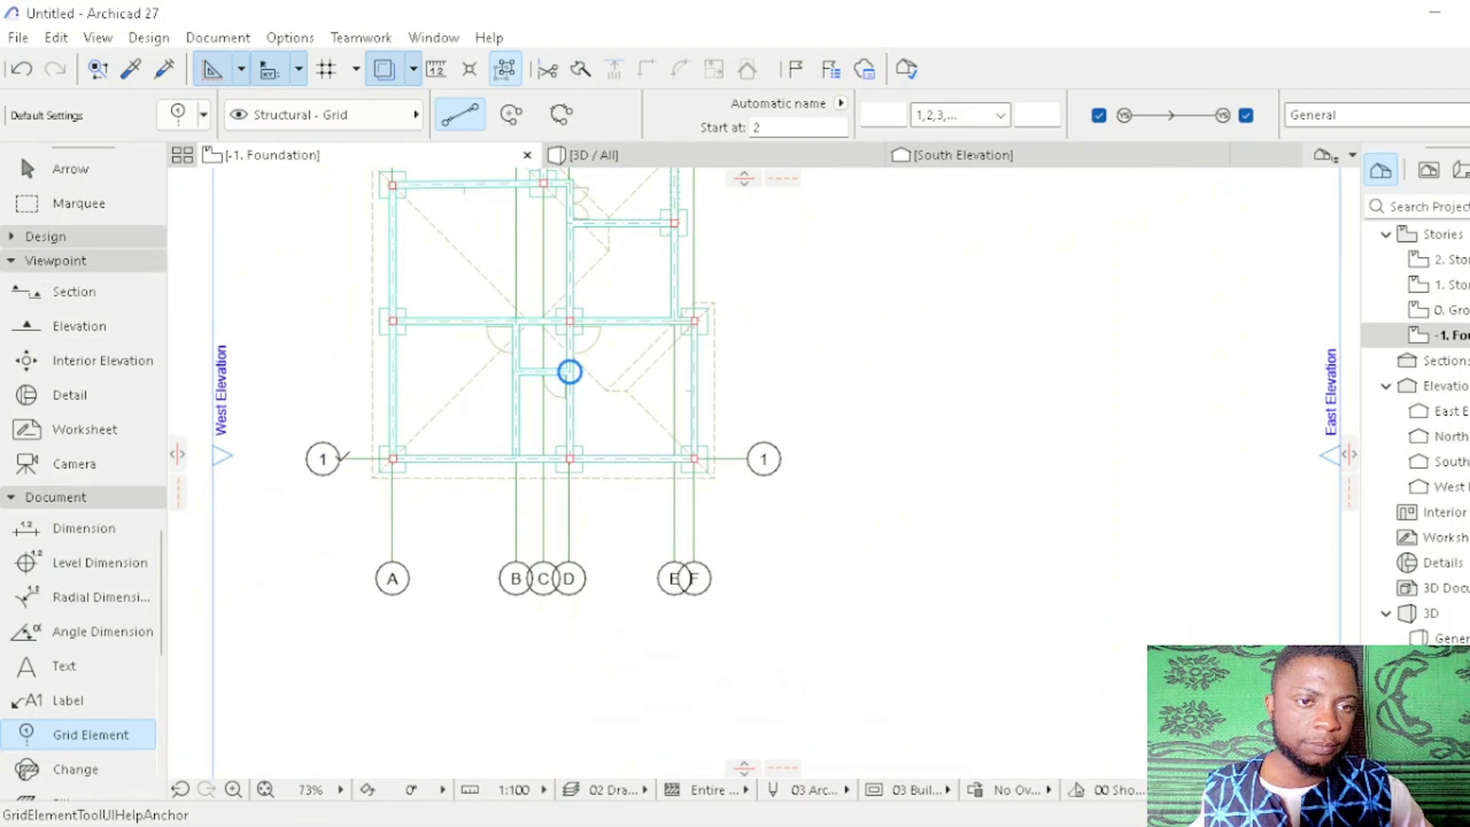
click(340, 370)
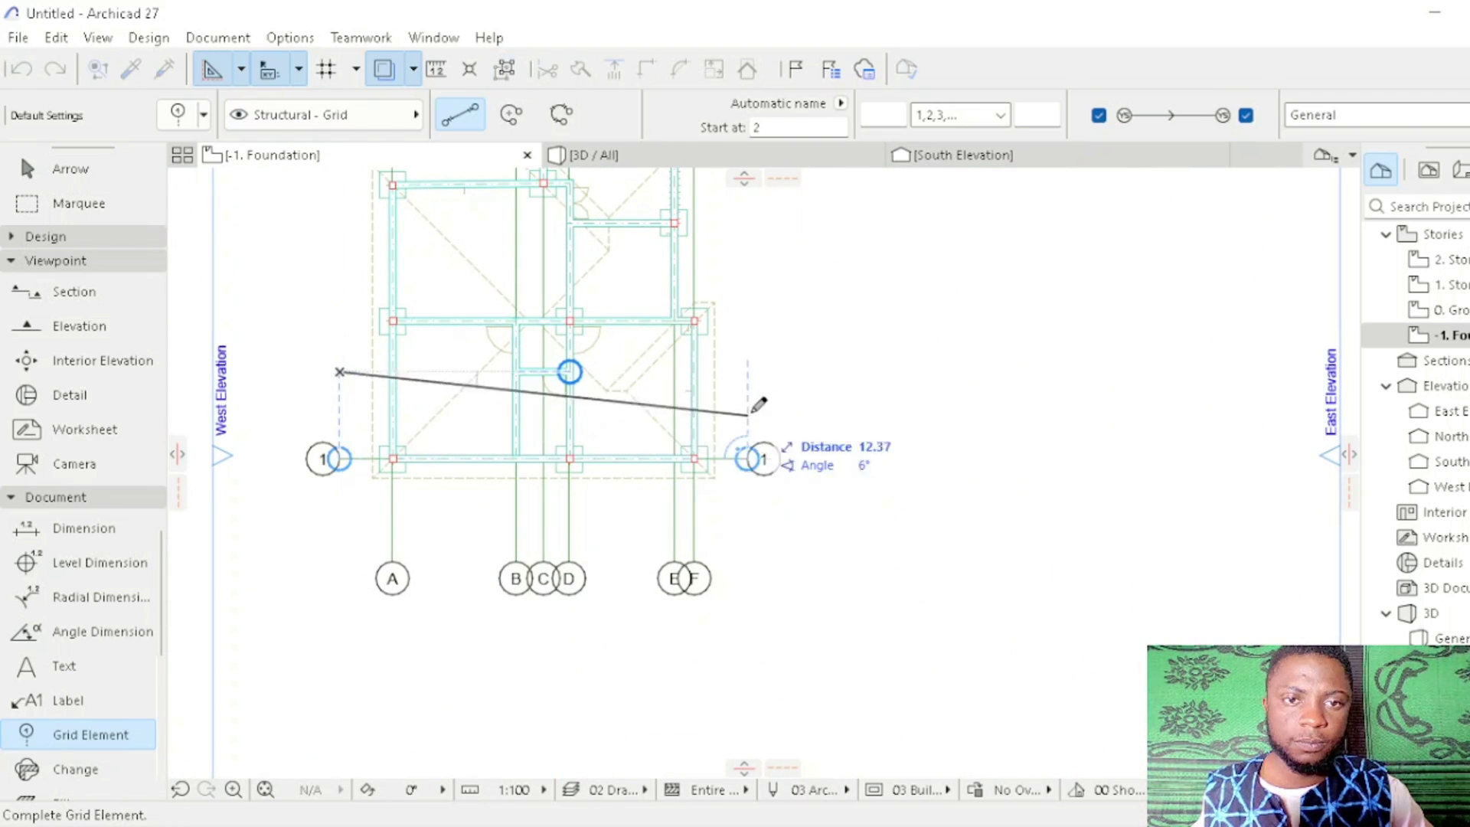
click(758, 372)
Step: Draw horizontal grid line 3 through the middle row of columns and line 4 through the lower of the two upper-right columns
scroll(695, 321, up, 8)
click(1013, 307)
scroll(766, 383, down, 8)
scroll(459, 427, up, 2)
scroll(666, 545, down, 3)
click(660, 457)
scroll(624, 487, up, 6)
click(717, 412)
scroll(957, 496, down, 6)
click(924, 428)
Step: Draw horizontal grid line 5 through the upper middle column and line 6 along the topmost wall, with ends level with the other numbered lines
scroll(769, 358, up, 7)
click(1131, 358)
scroll(996, 421, down, 4)
click(773, 483)
scroll(781, 452, down, 6)
scroll(1003, 536, up, 4)
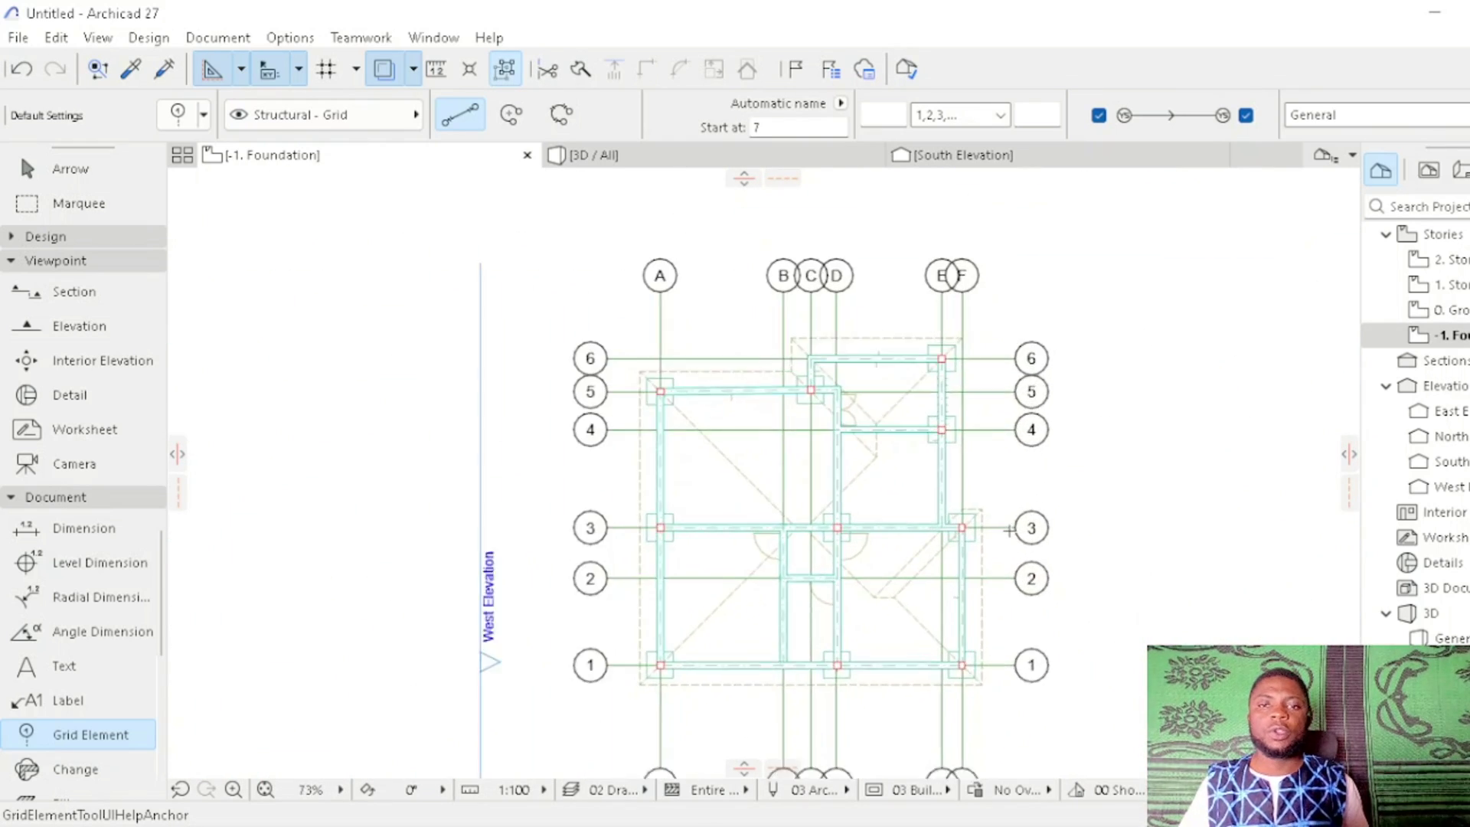
key(Escape)
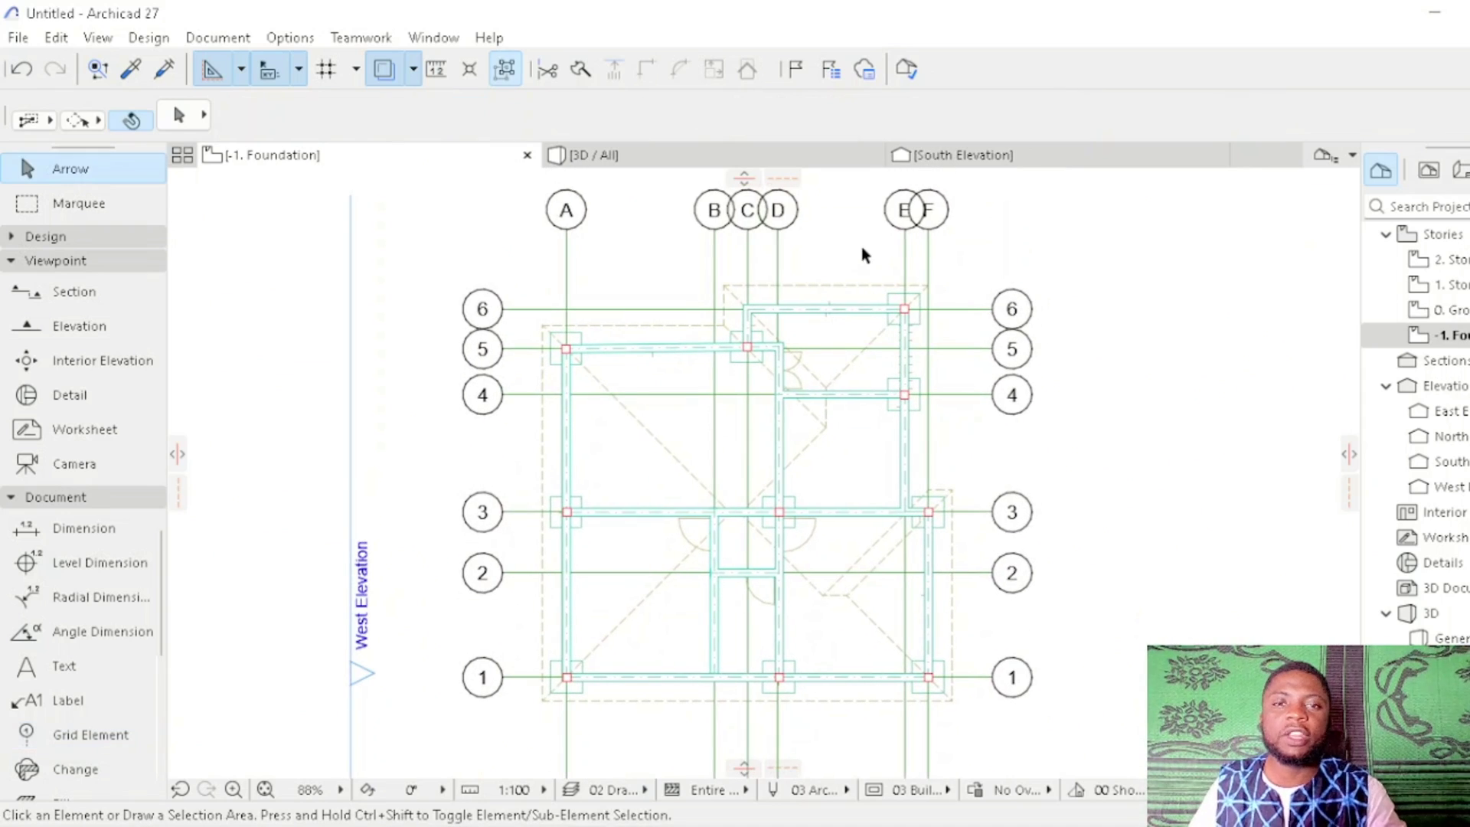
Step: Stagger the lower marker of grid line B sideways toward A so that it clears marker C
scroll(863, 255, up, 1)
scroll(864, 263, down, 2)
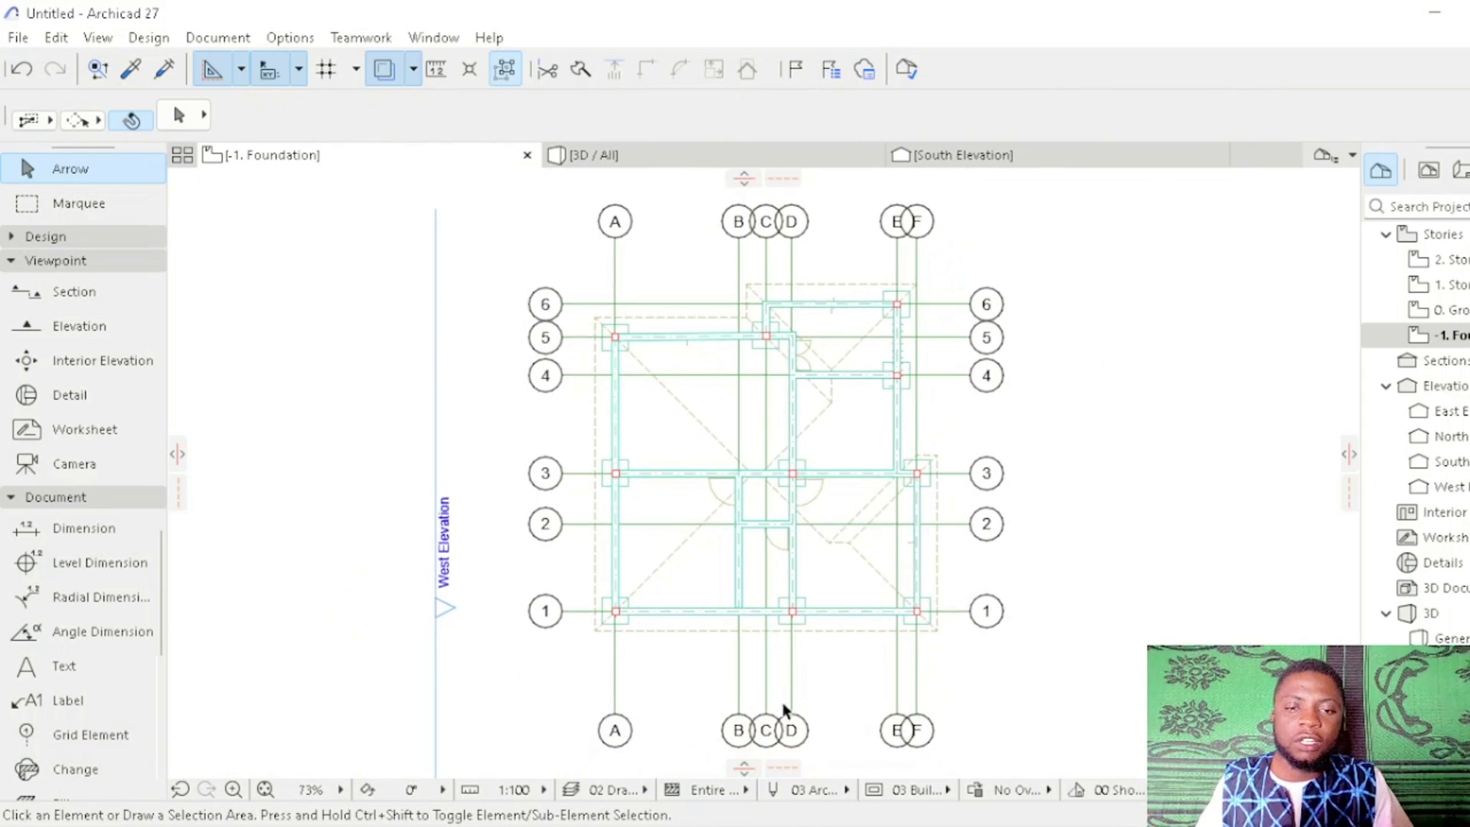
scroll(696, 750, up, 6)
scroll(1177, 571, down, 2)
scroll(1177, 570, down, 1)
scroll(456, 635, up, 2)
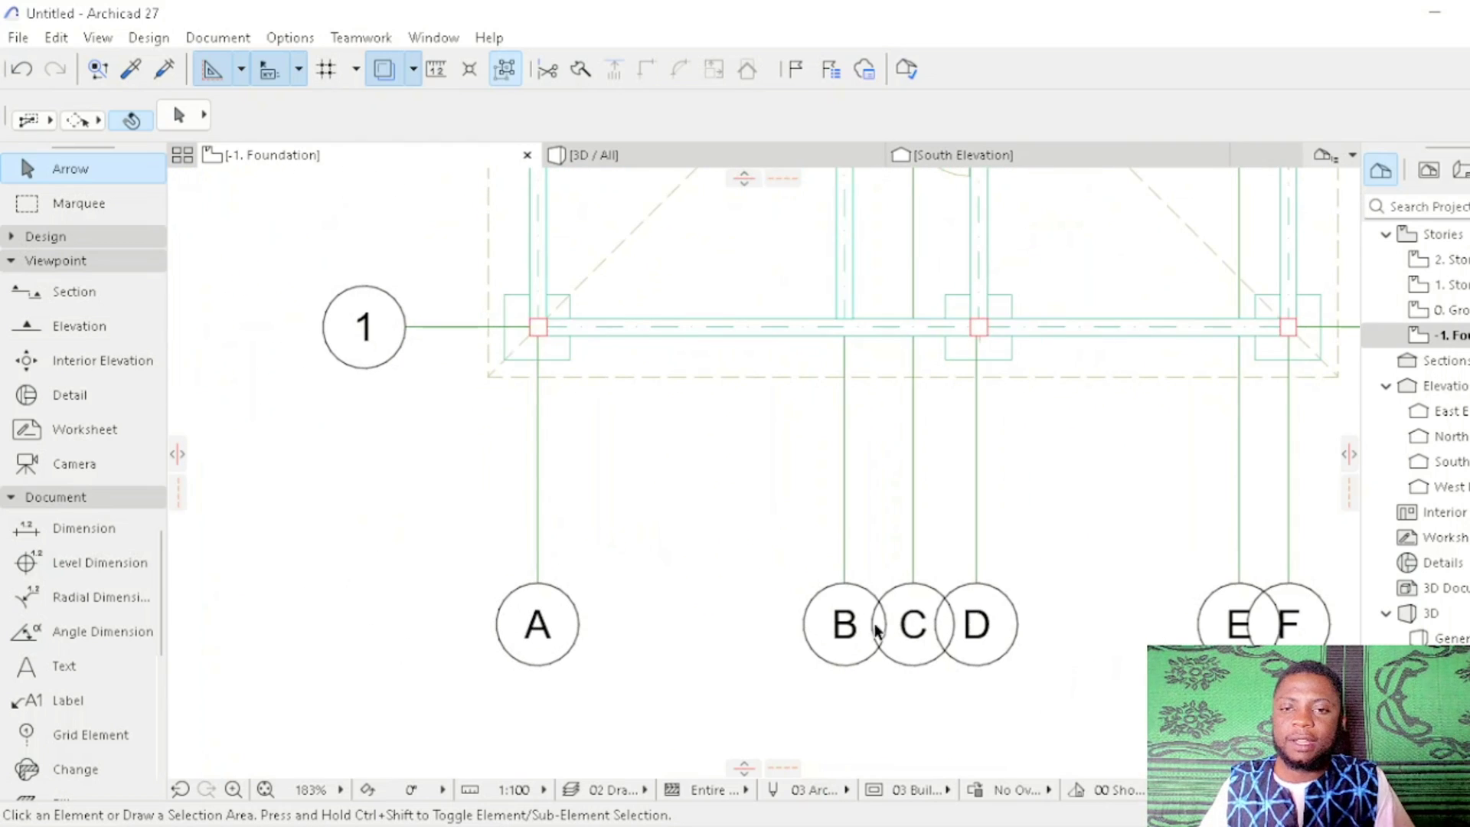
click(845, 588)
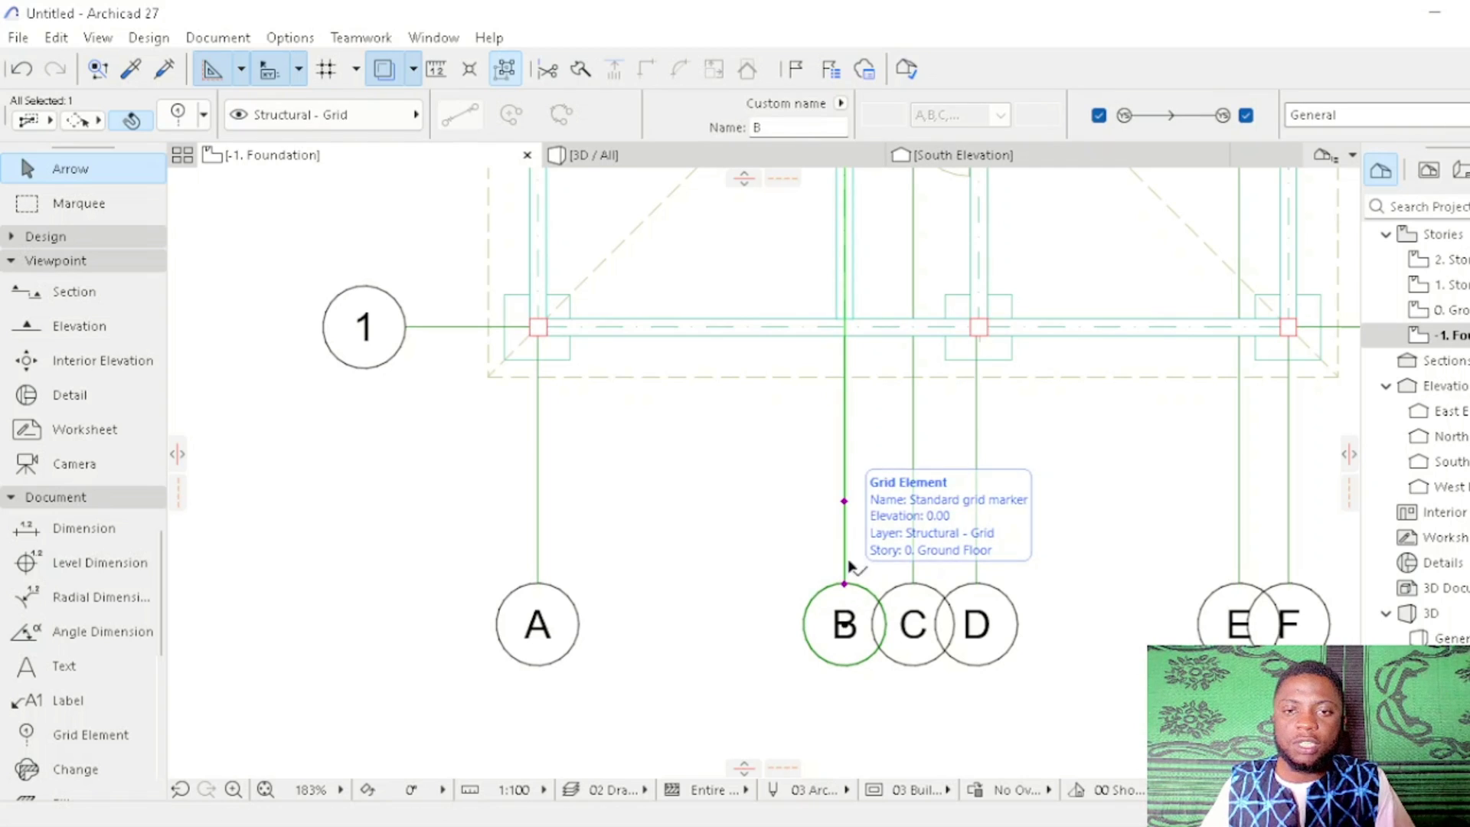
click(845, 502)
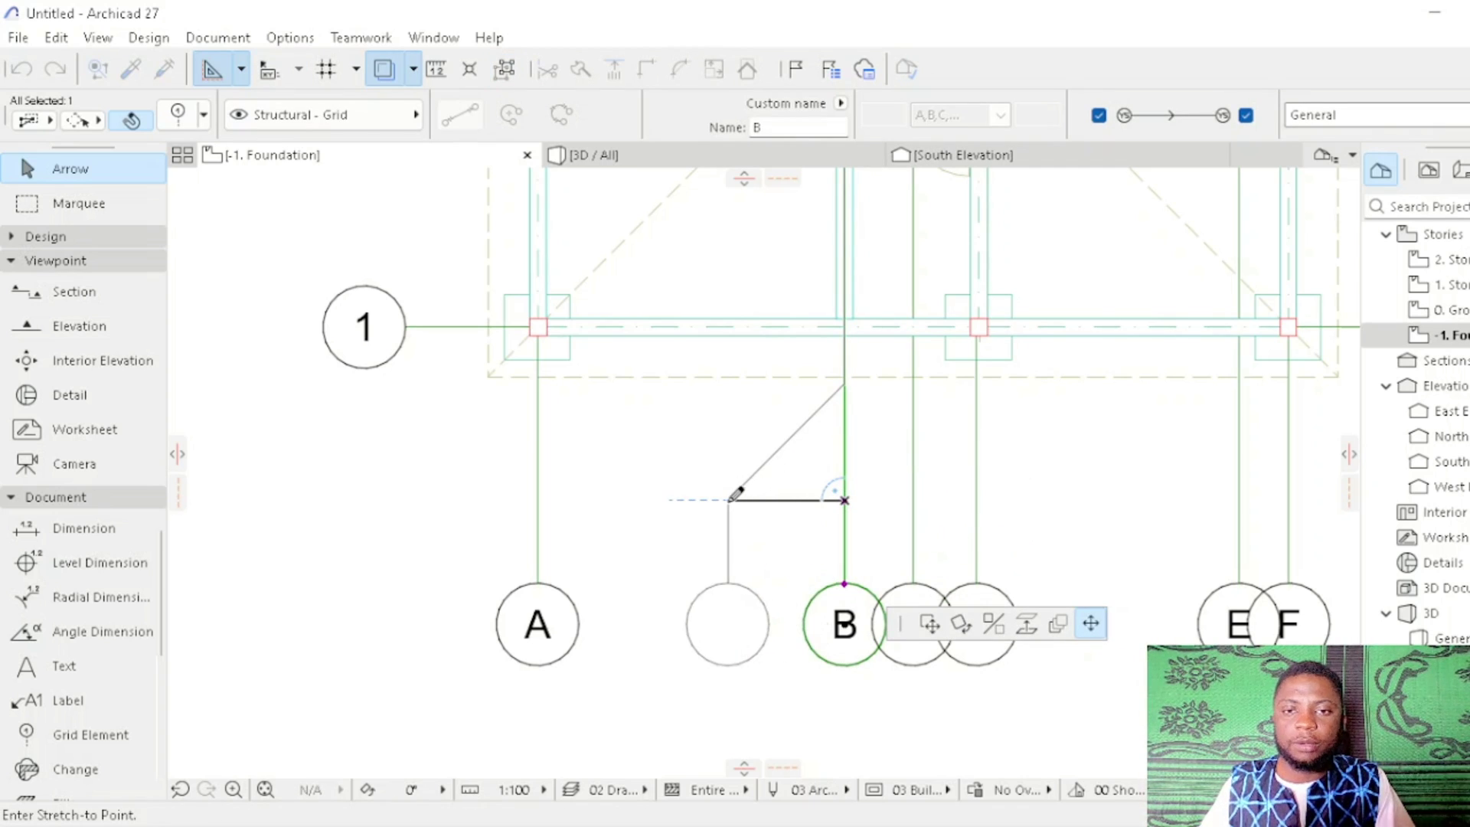
click(728, 501)
Step: Stagger the lower marker of grid line D toward E, with staggering 1.00 and a stagger distance of about 1.34
click(977, 569)
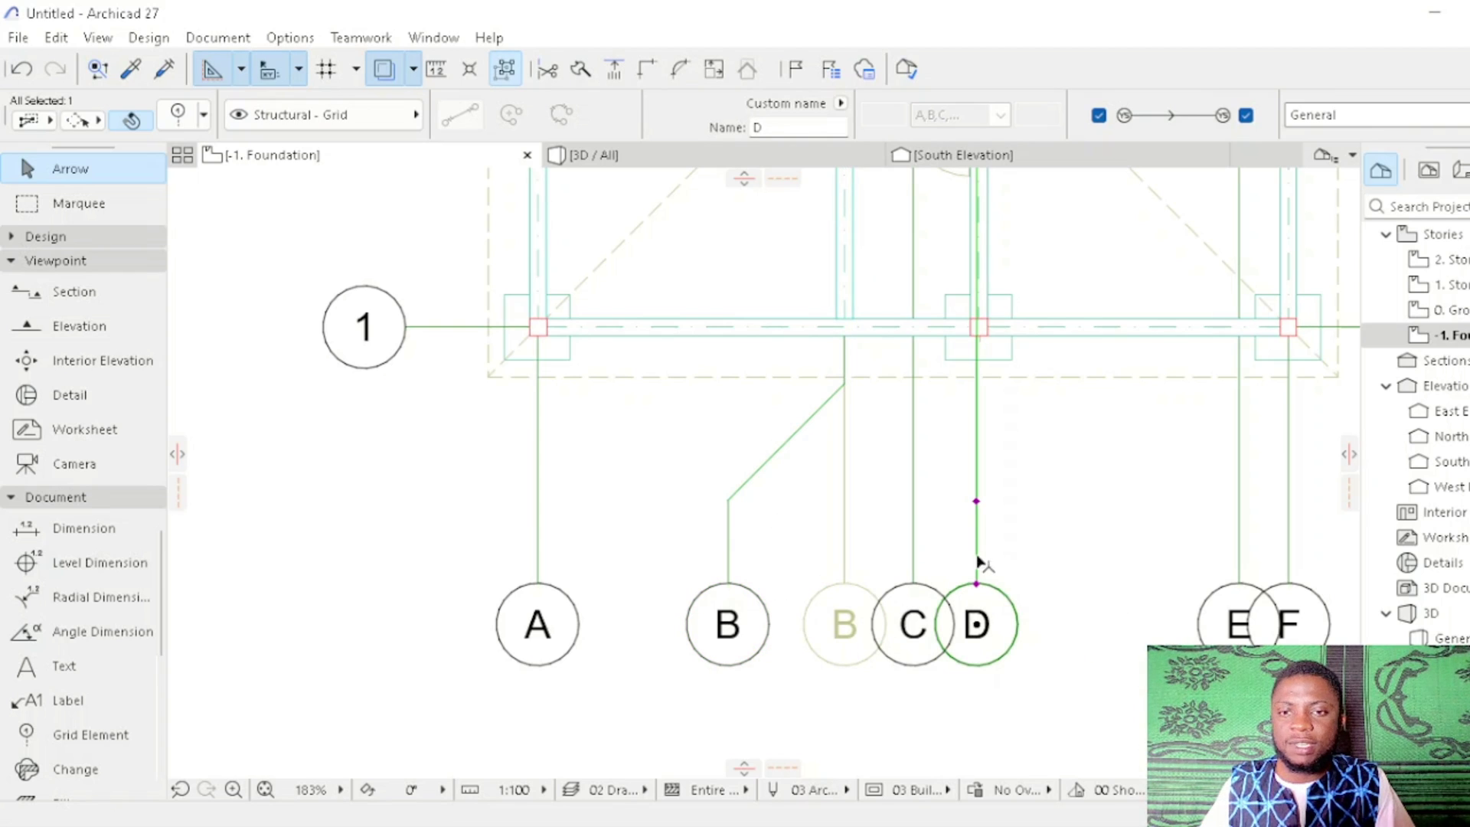
click(976, 501)
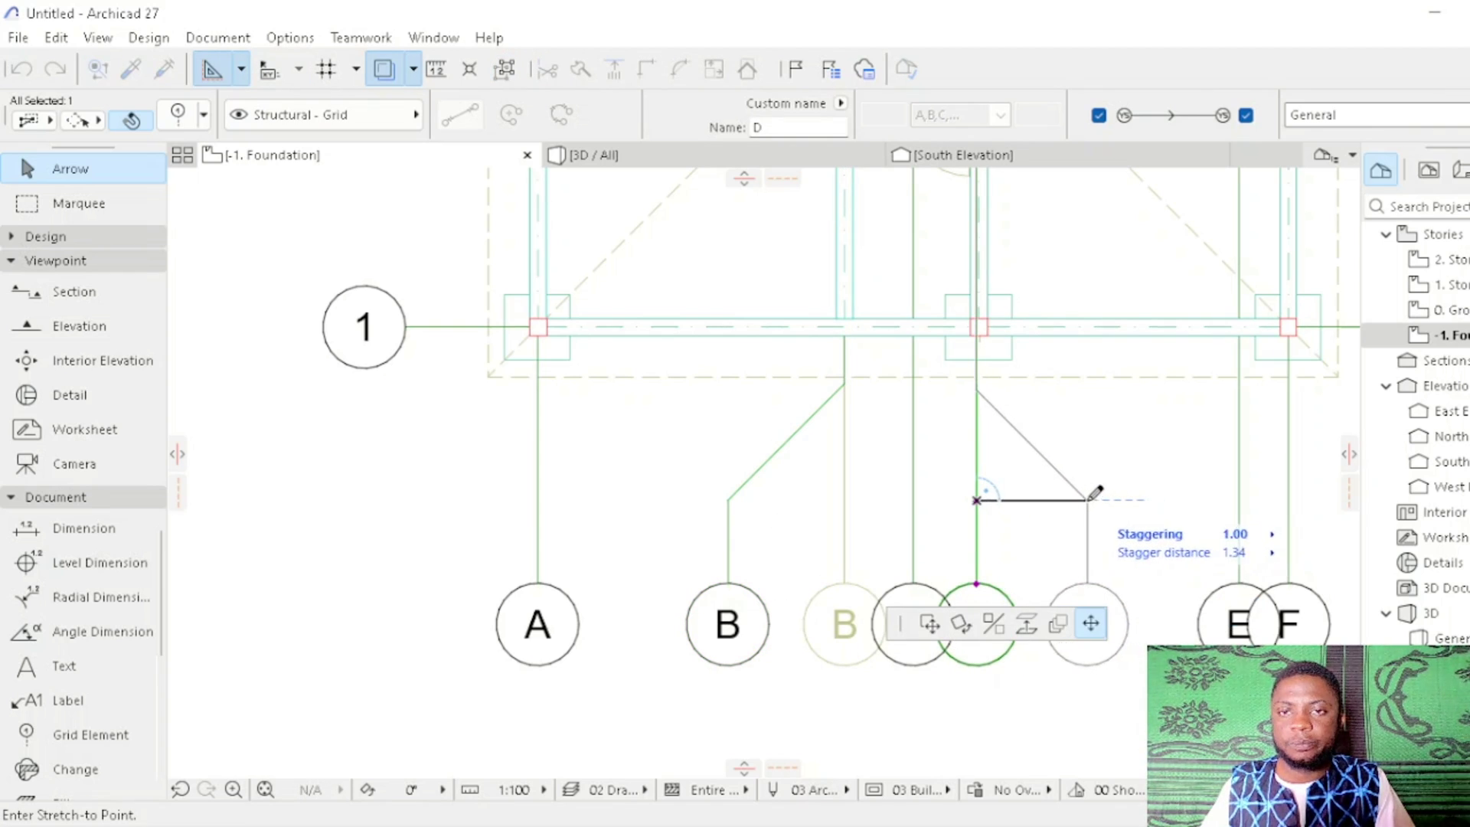
click(1087, 500)
scroll(1091, 502, down, 5)
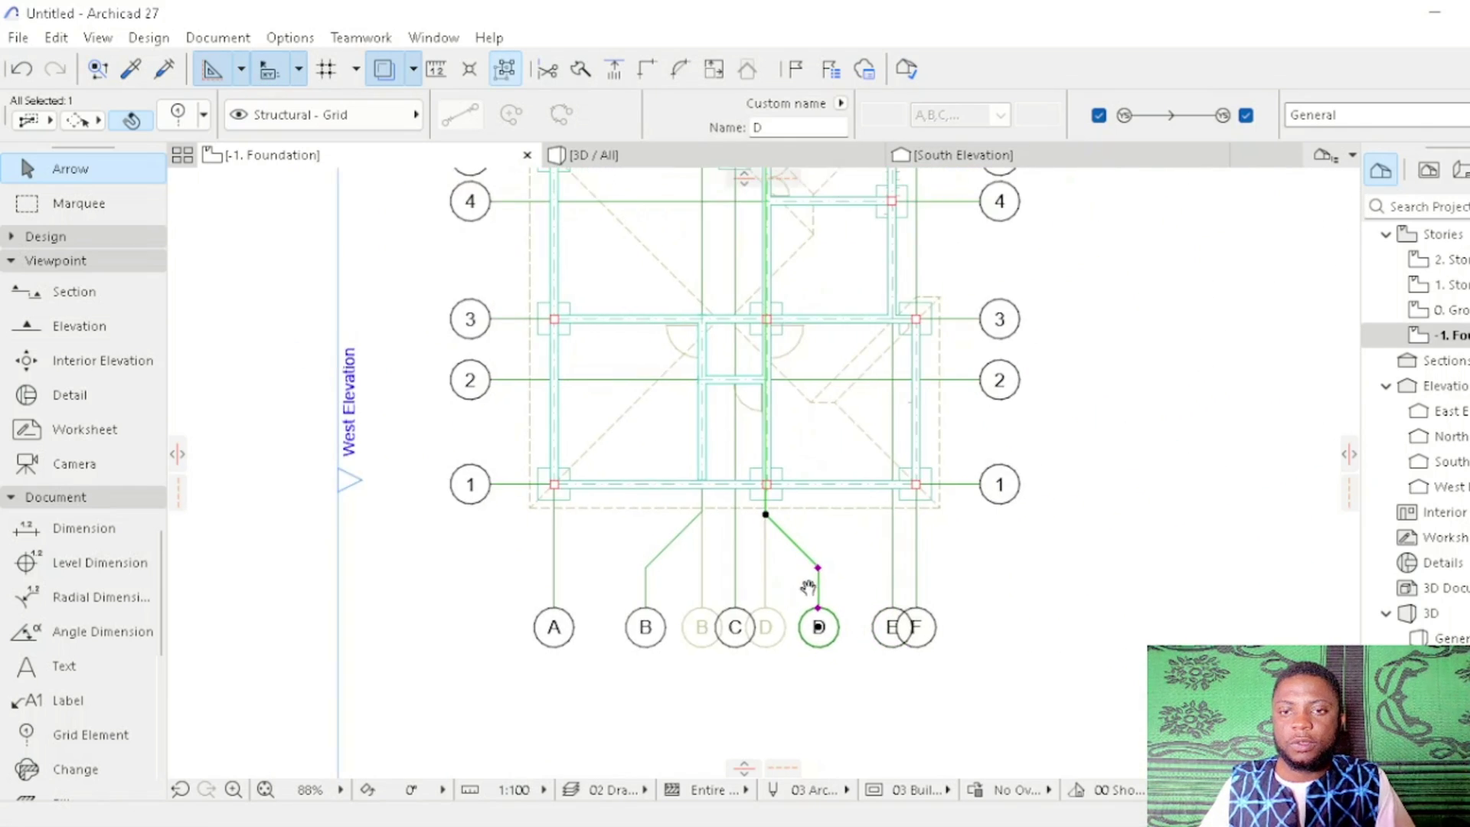
Step: Stagger the lower marker of grid line F outward, away from E, so that the two markers separate
scroll(905, 605, up, 4)
click(902, 518)
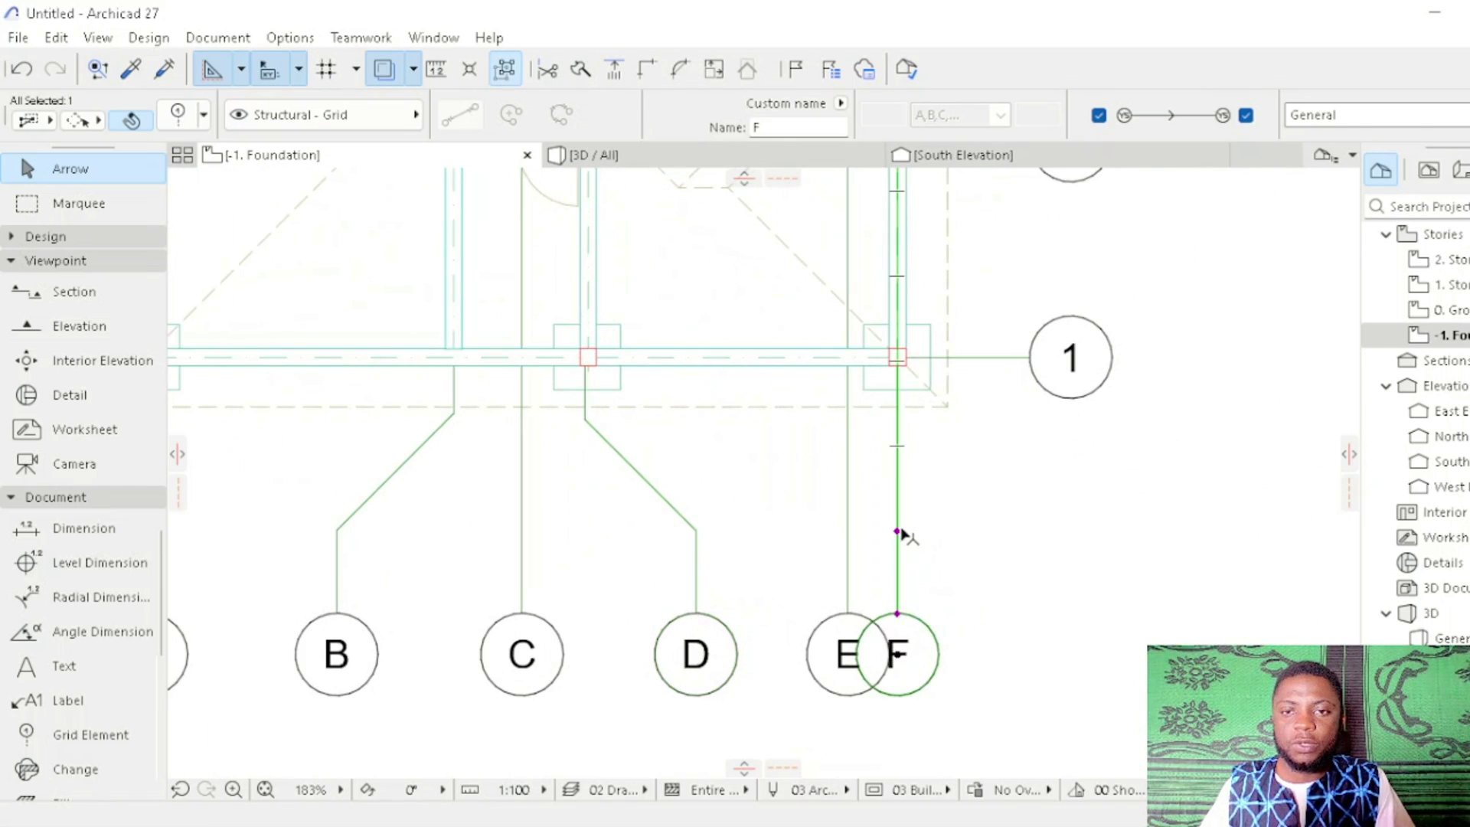
click(898, 530)
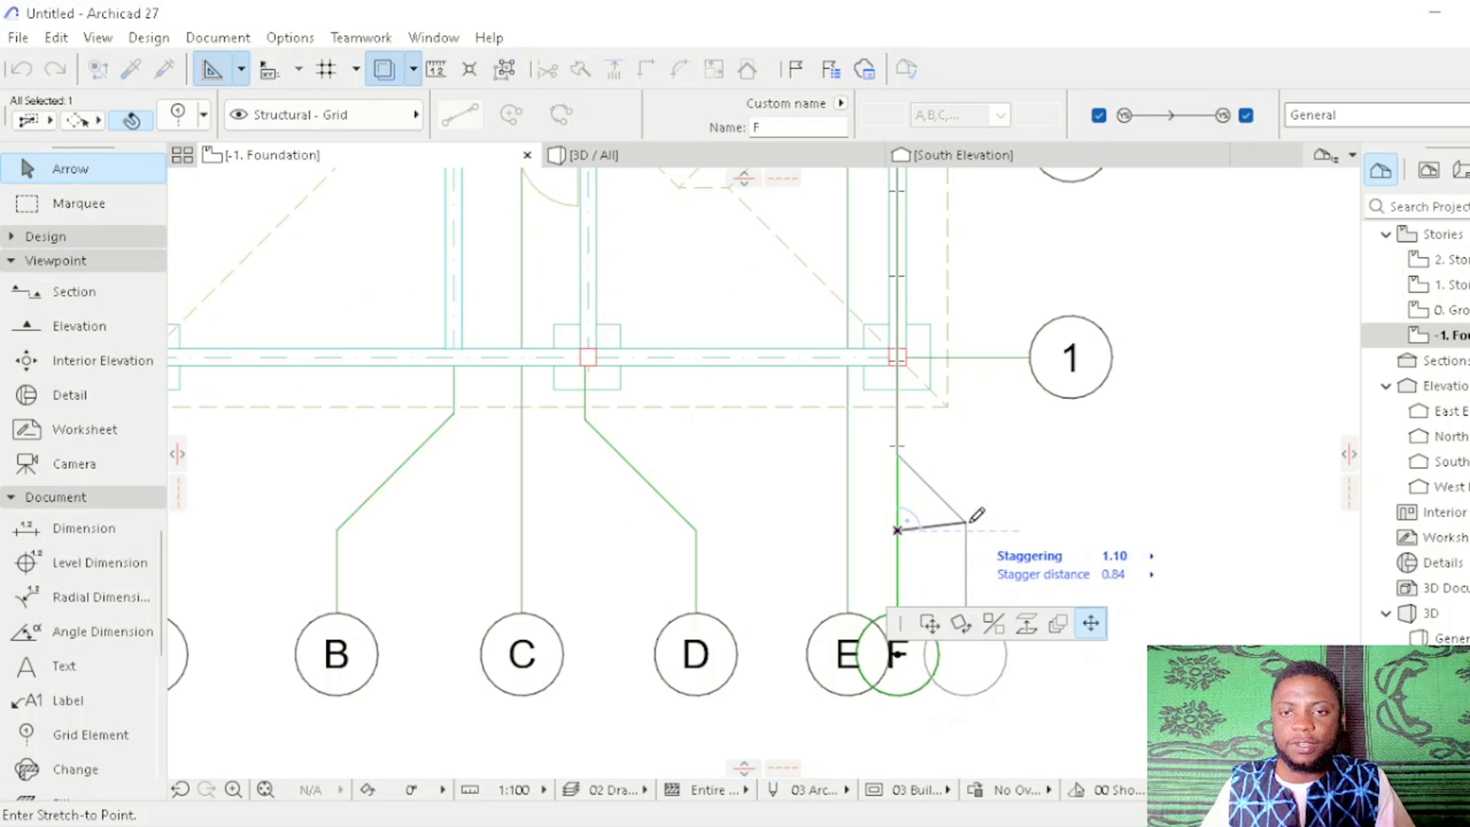
click(1009, 517)
Step: Adjust the lower stagger of grid line D so that its bends line up with those of grid line F
click(592, 427)
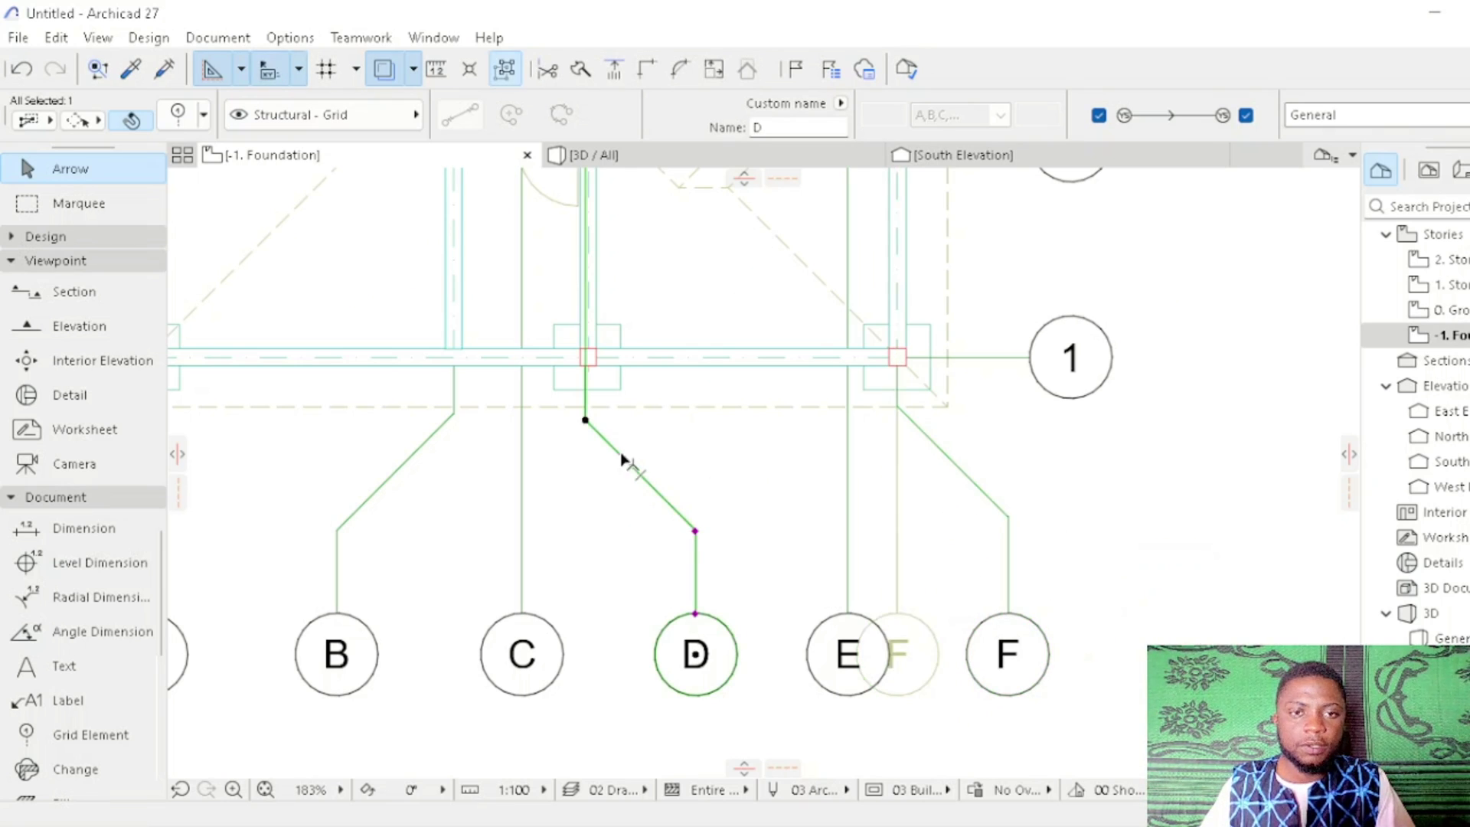
click(695, 532)
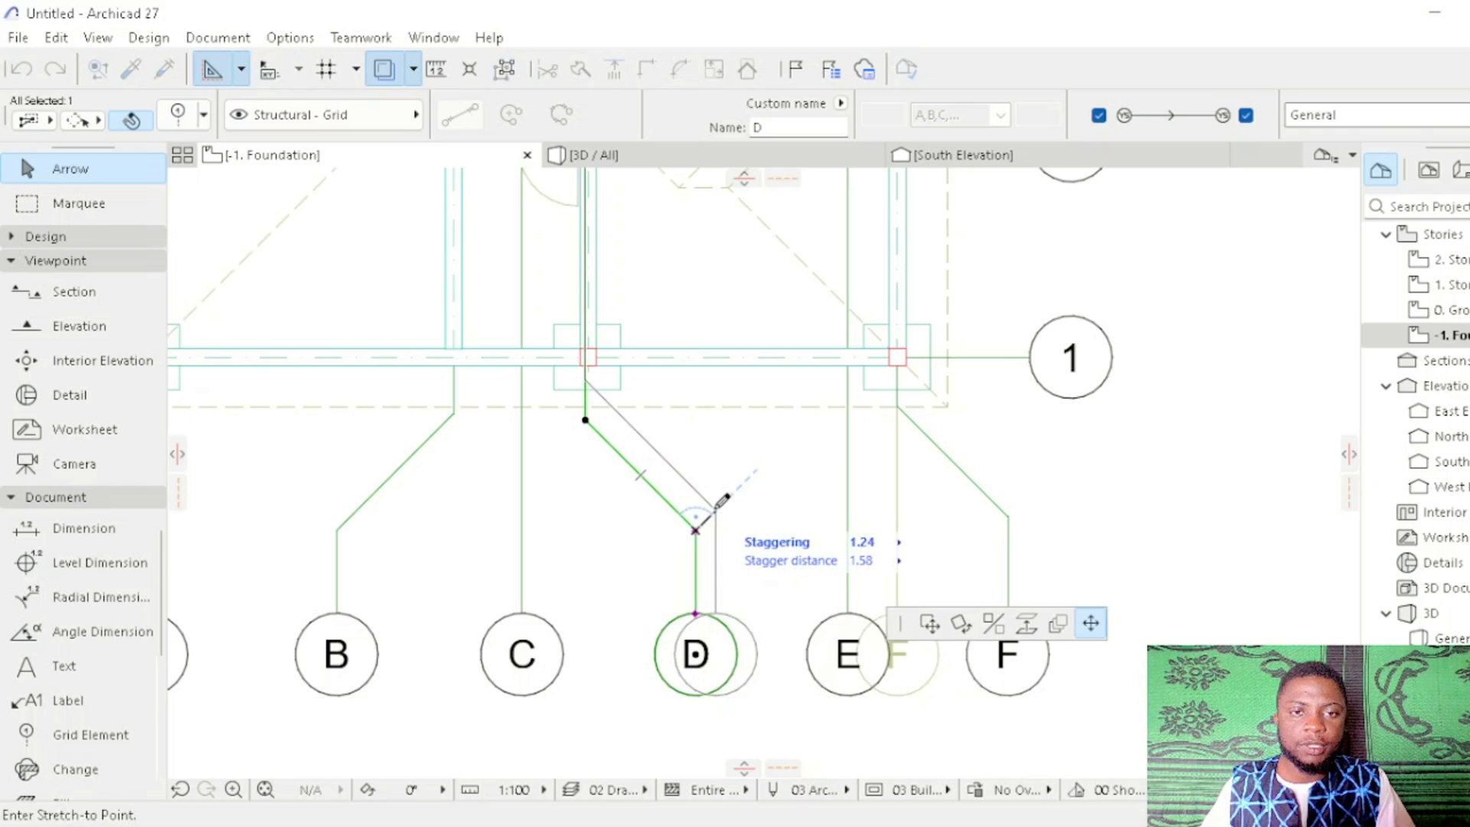
click(693, 511)
Step: Place a text block reading "GBe 20x30cm" at grid line 3 between A and B
scroll(671, 396, down, 5)
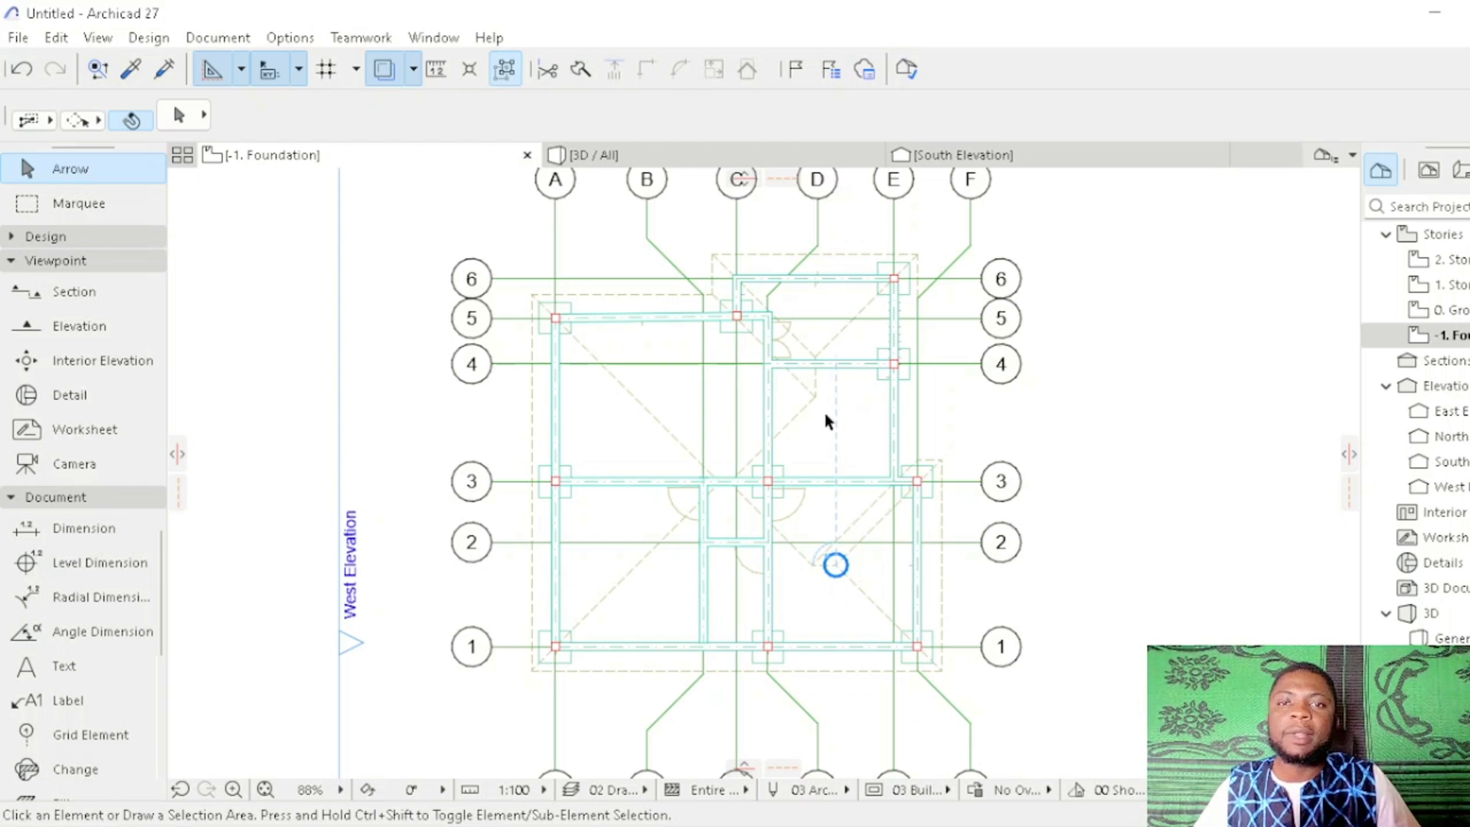
scroll(813, 421, down, 1)
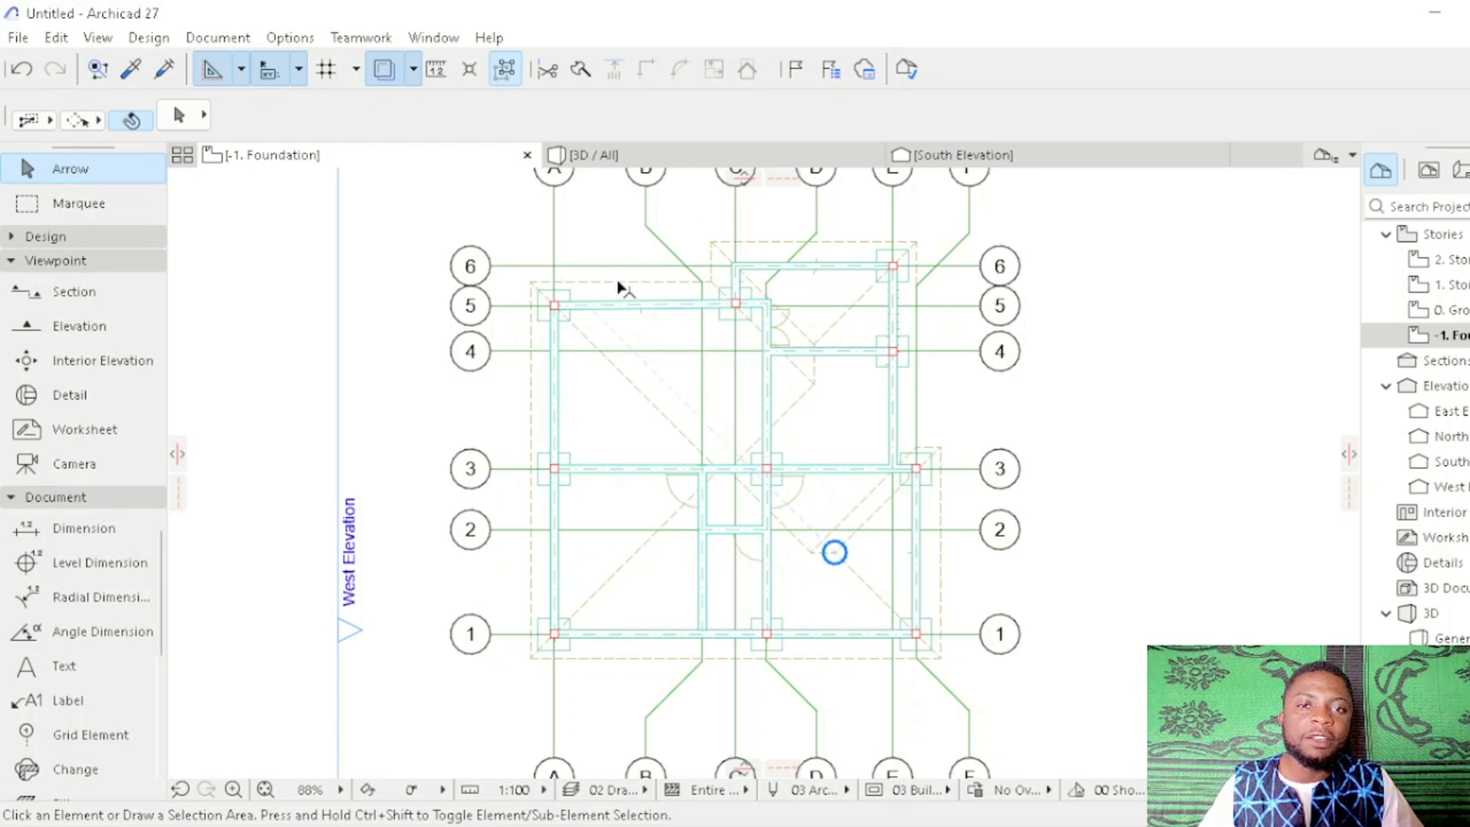
scroll(487, 456, up, 1)
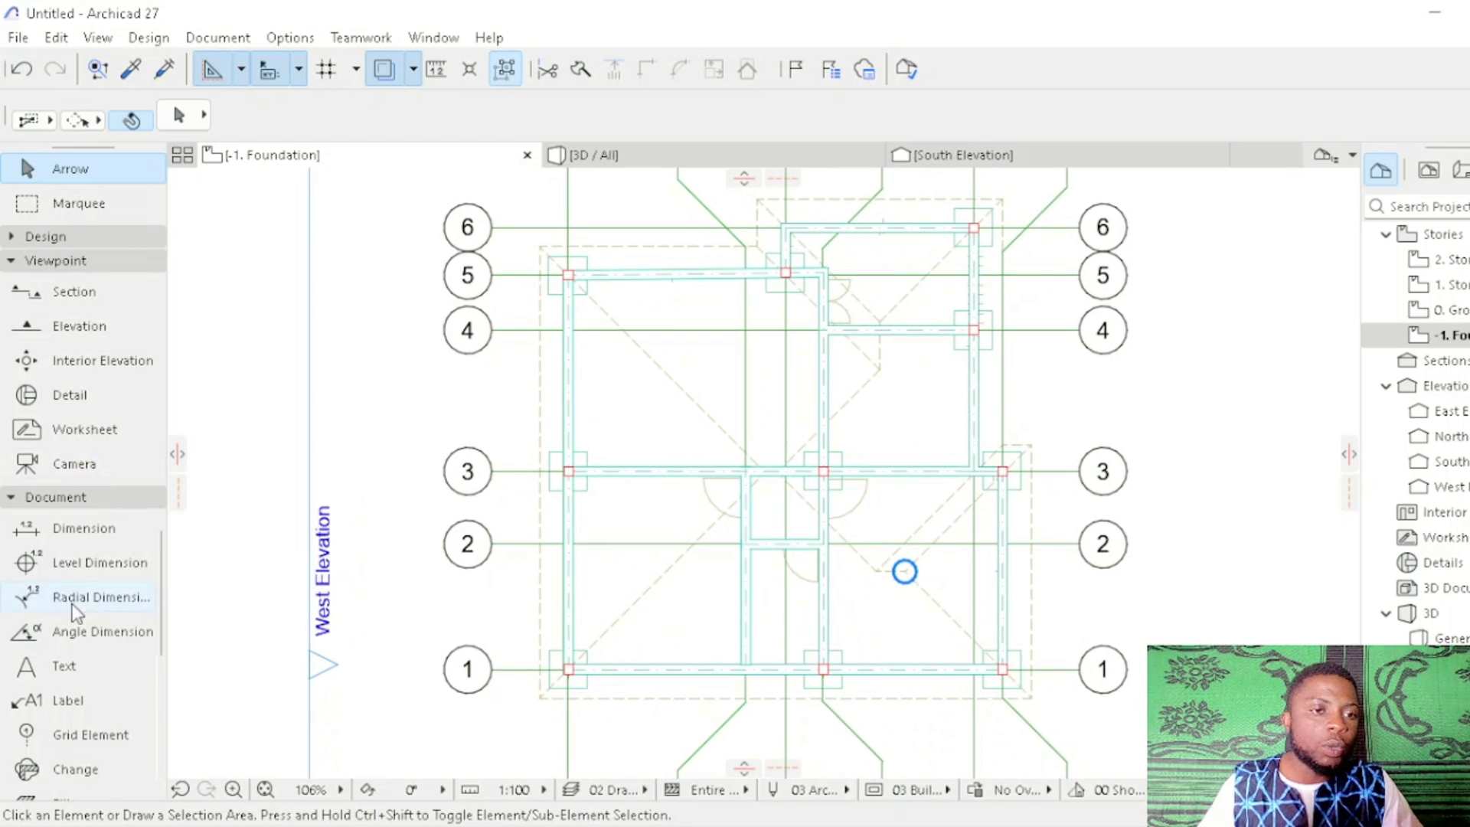
click(61, 671)
scroll(610, 626, up, 2)
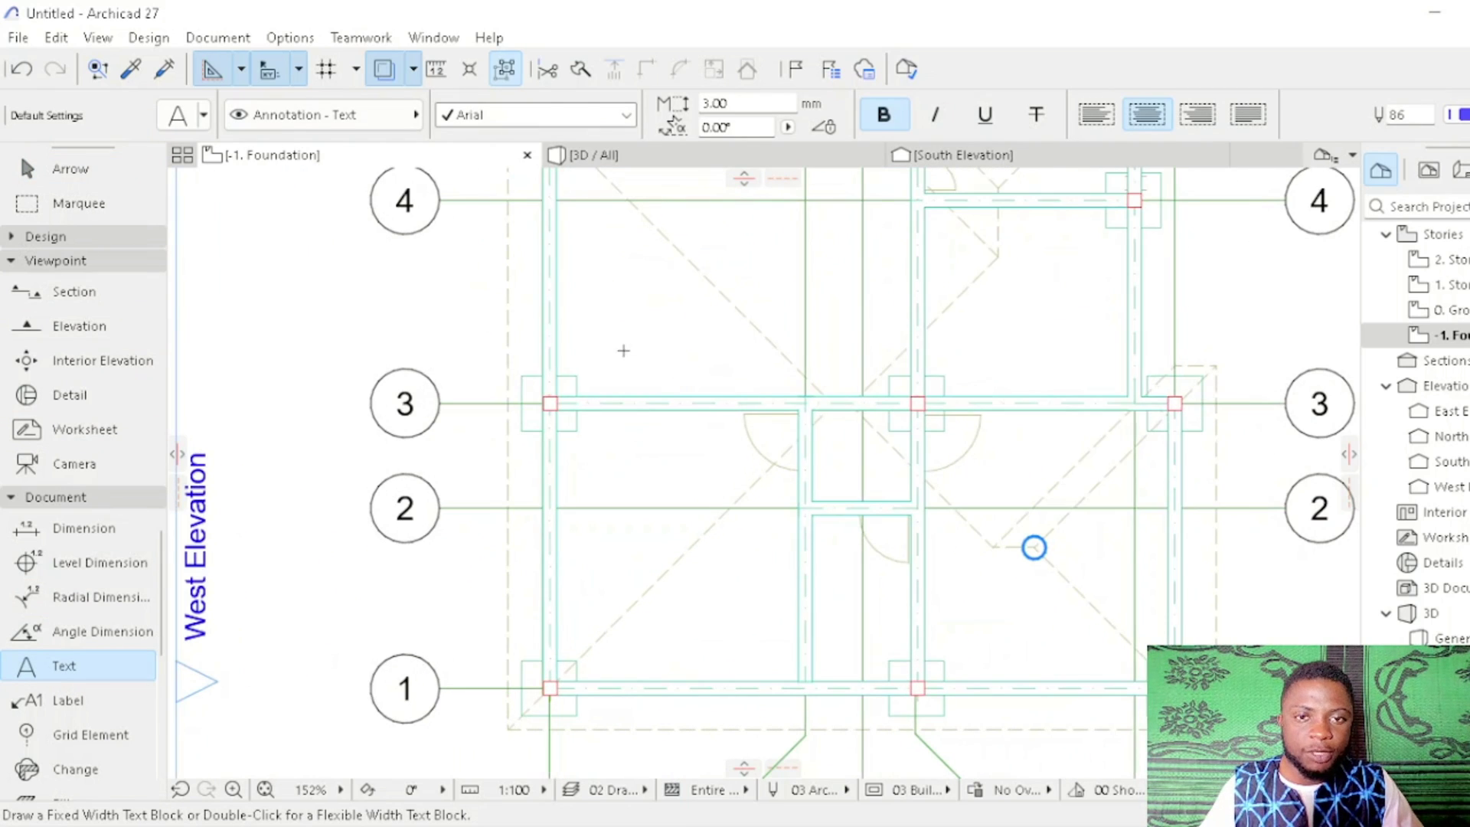
click(624, 349)
click(738, 396)
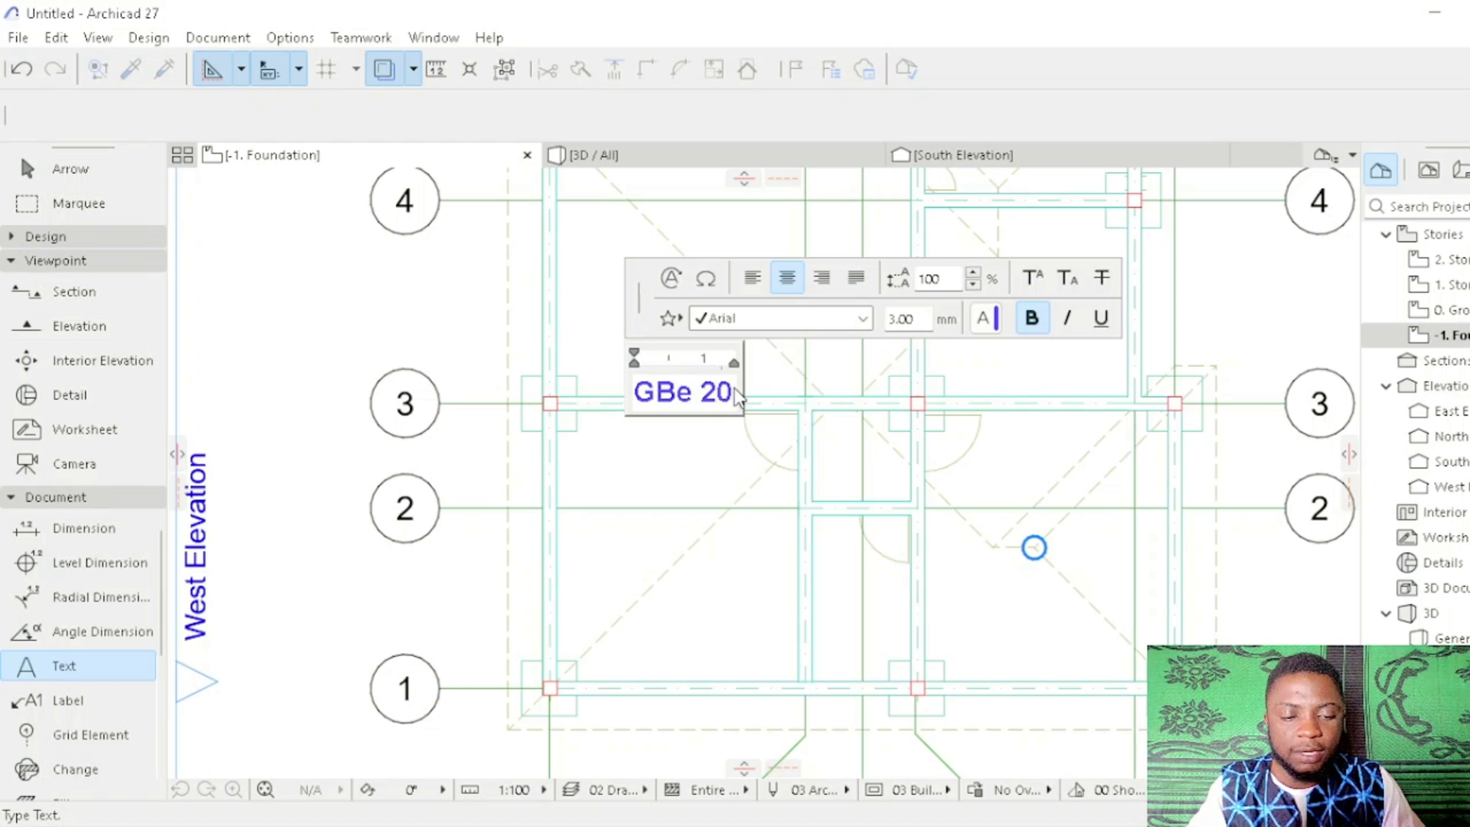
text(x30cm)
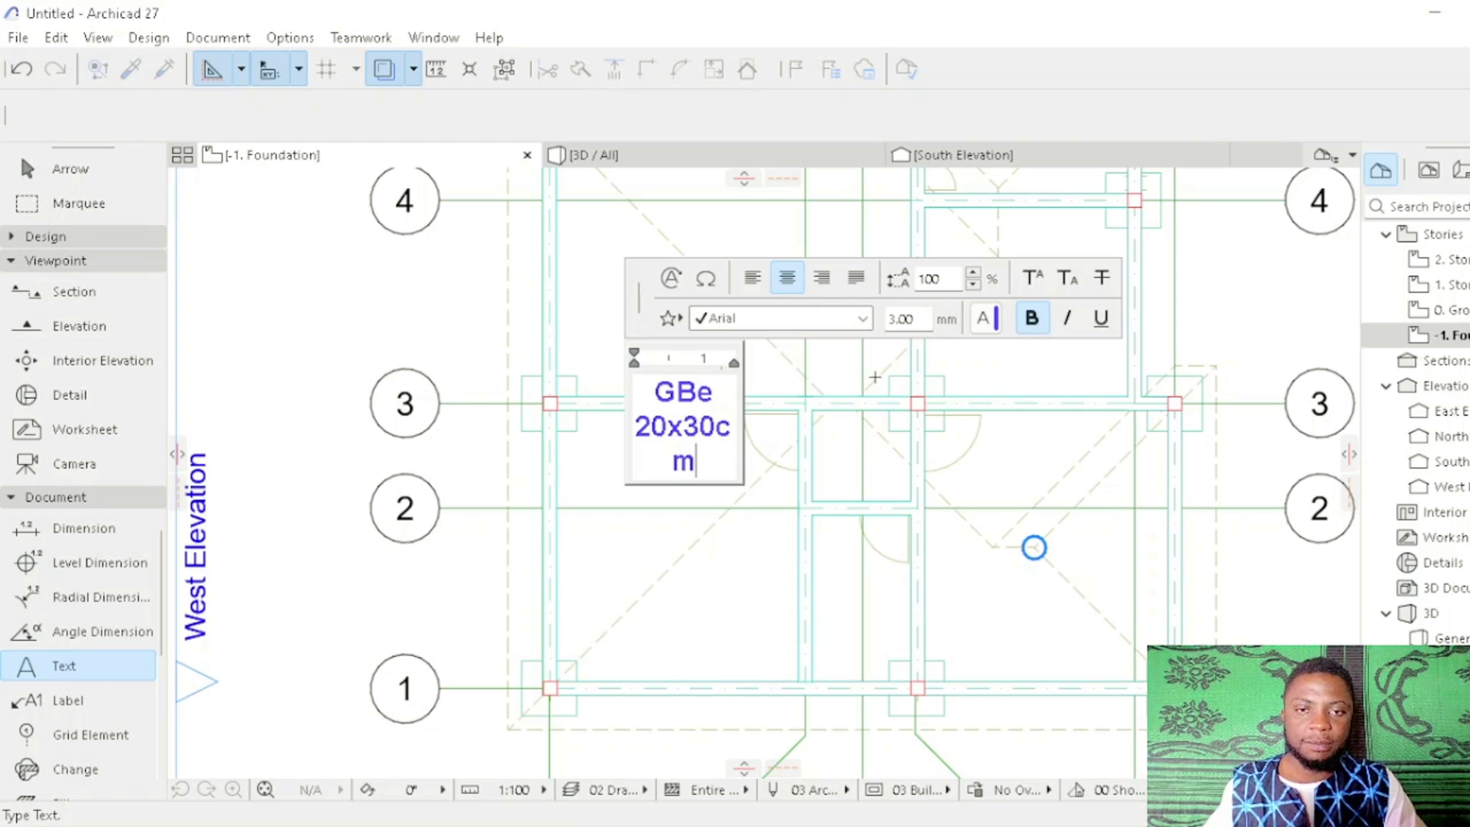
click(1033, 548)
Step: Widen the GBe 20x30cm text box so that the label fits on a single line
click(69, 169)
click(726, 427)
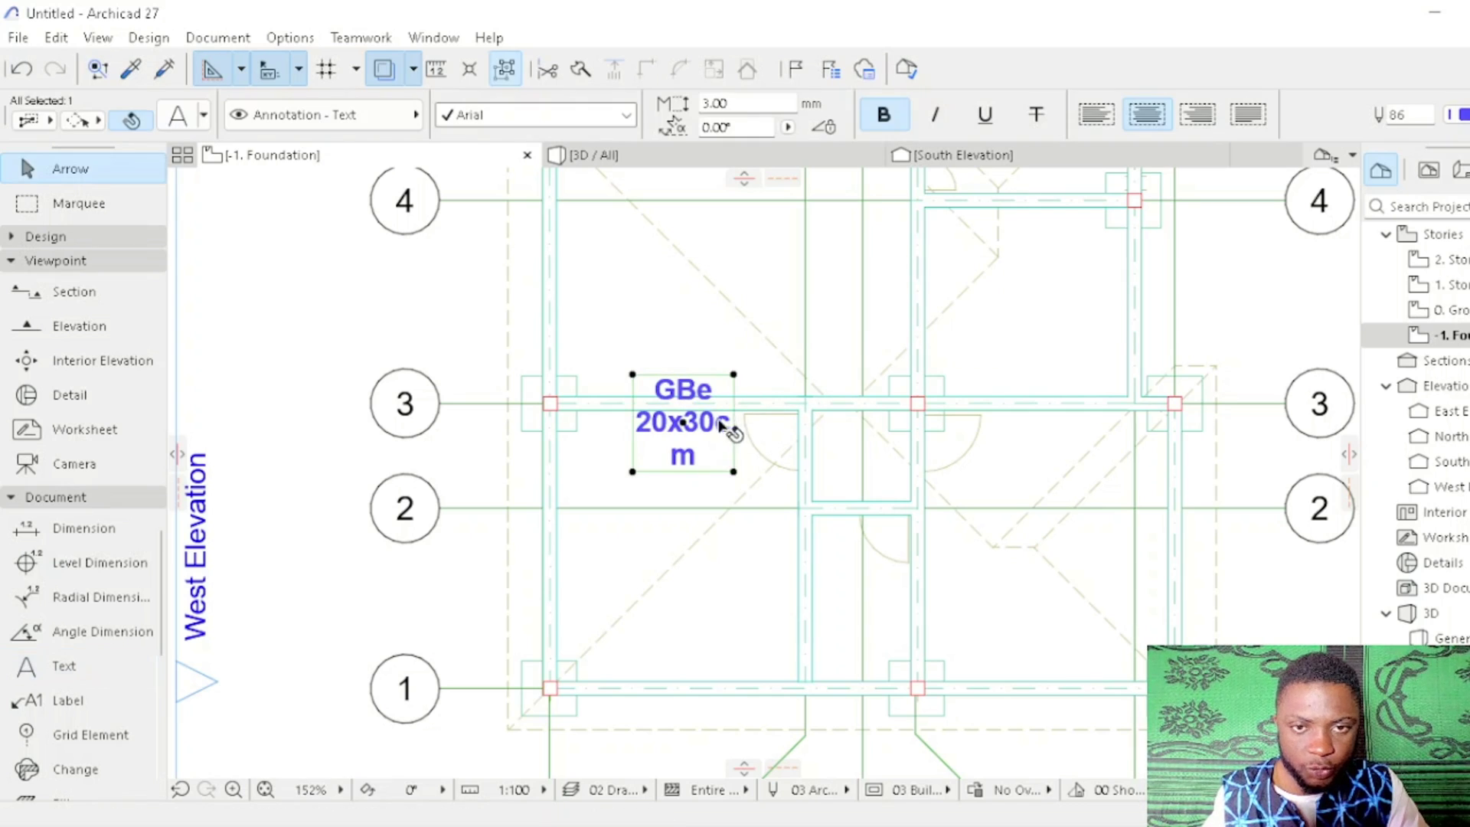
click(734, 374)
click(782, 407)
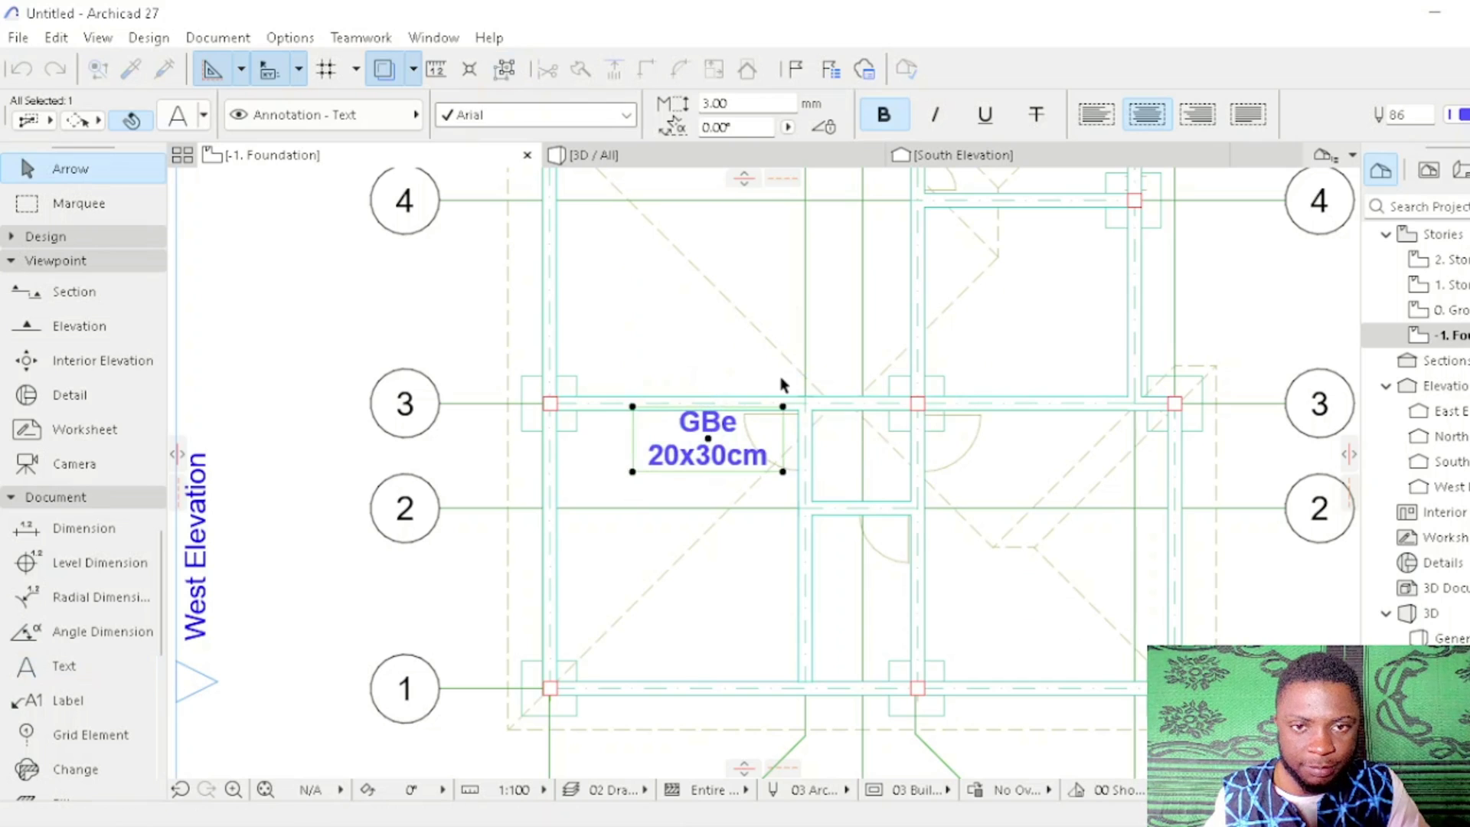
click(824, 395)
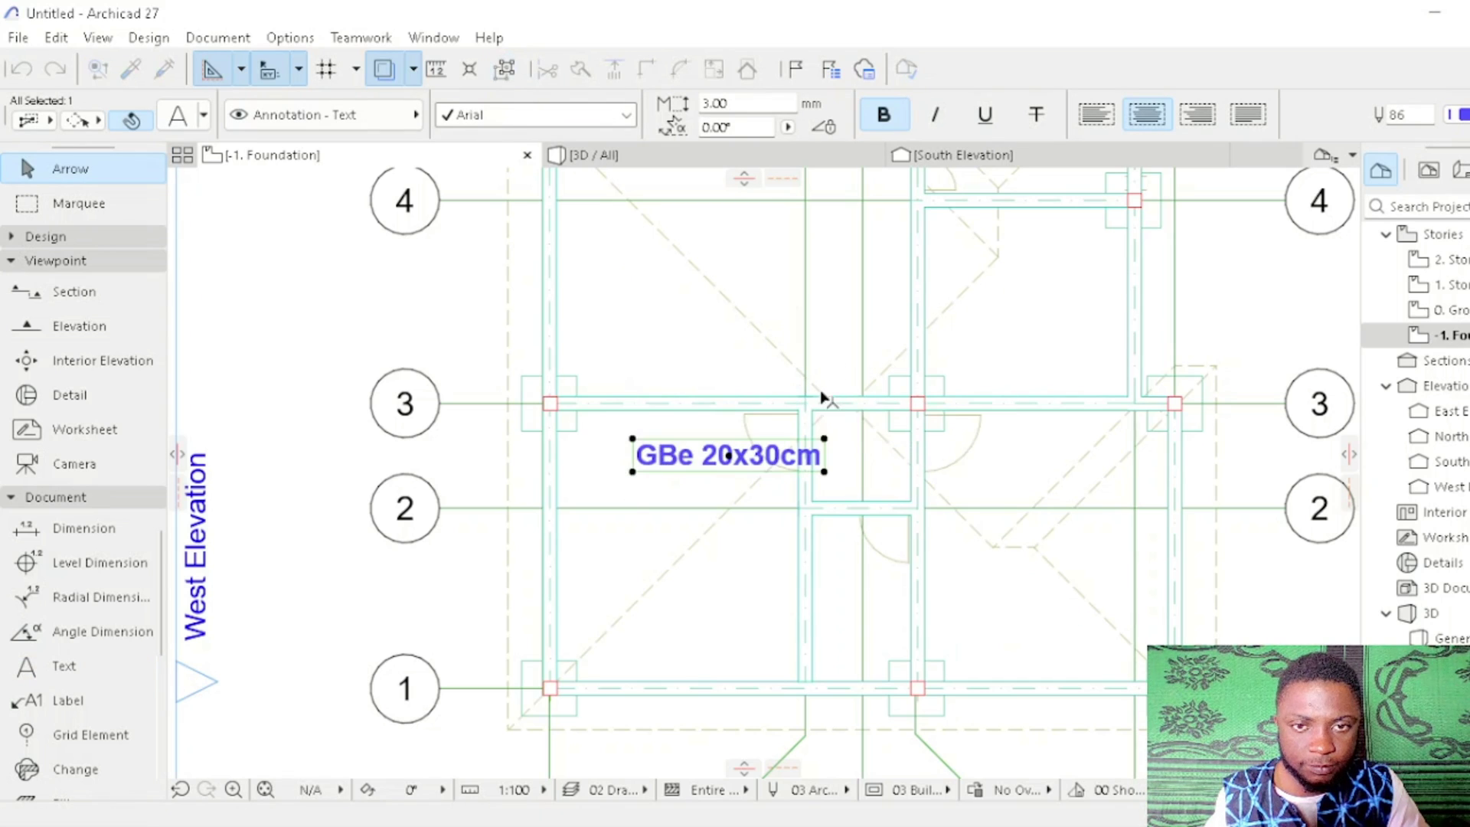
Step: Move the GBe 20x30cm label just above the beam on grid line 3, between A and B
click(725, 457)
click(697, 370)
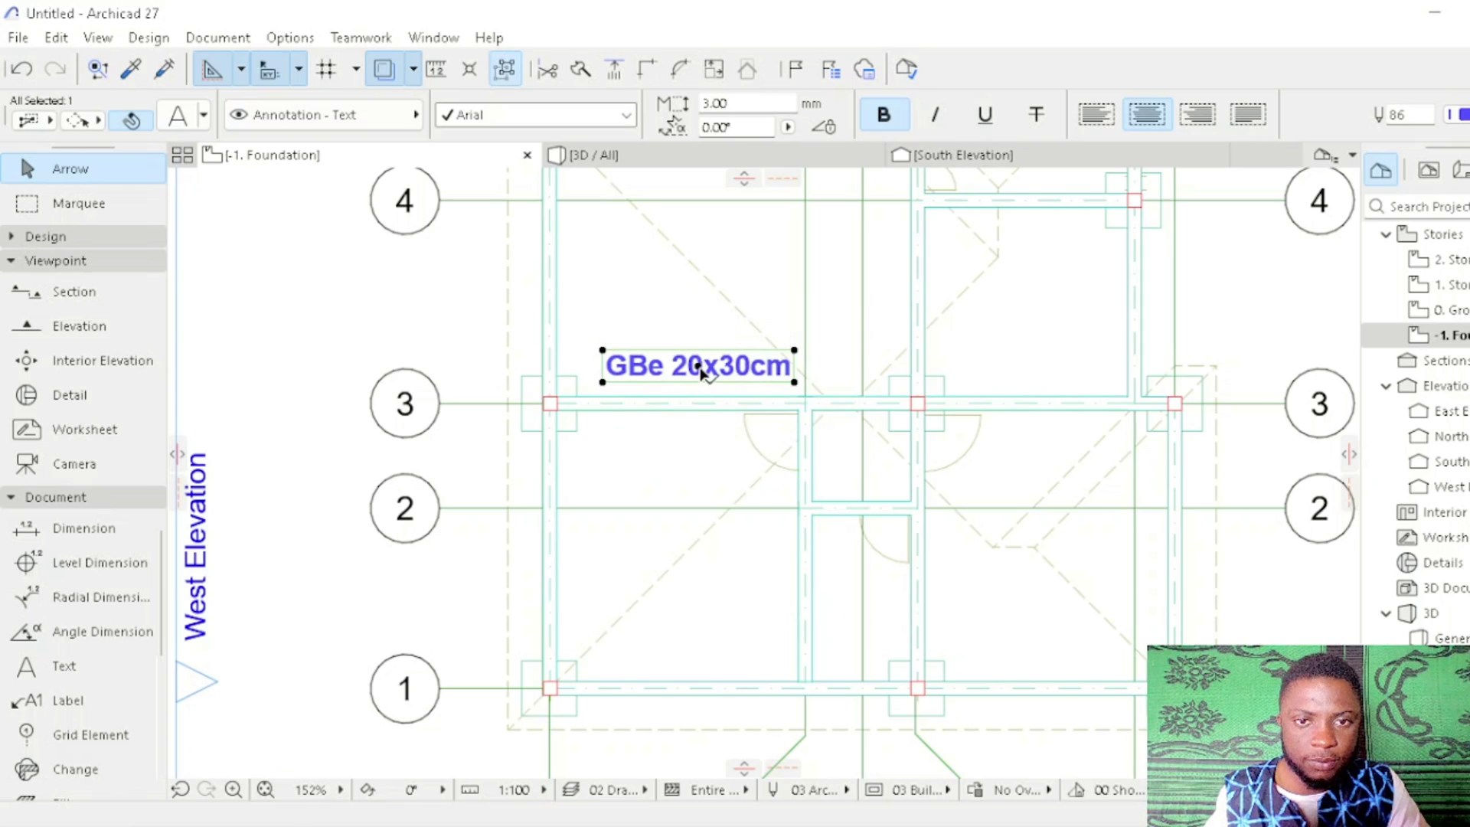
click(701, 371)
click(698, 375)
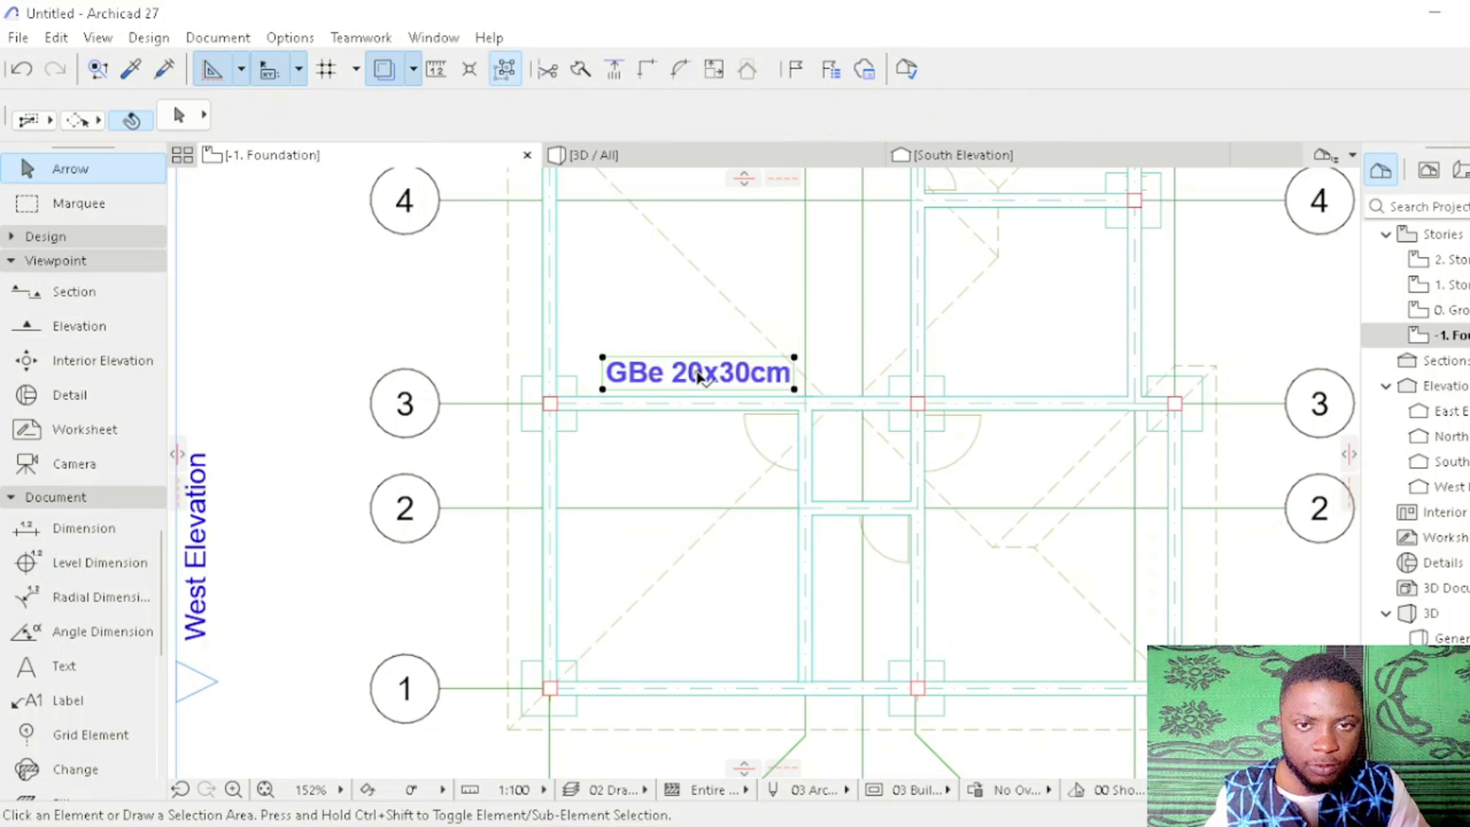
Step: Place multiple copies of the beam label along grid line 1, one between A and B and one between D and F
right_click(698, 375)
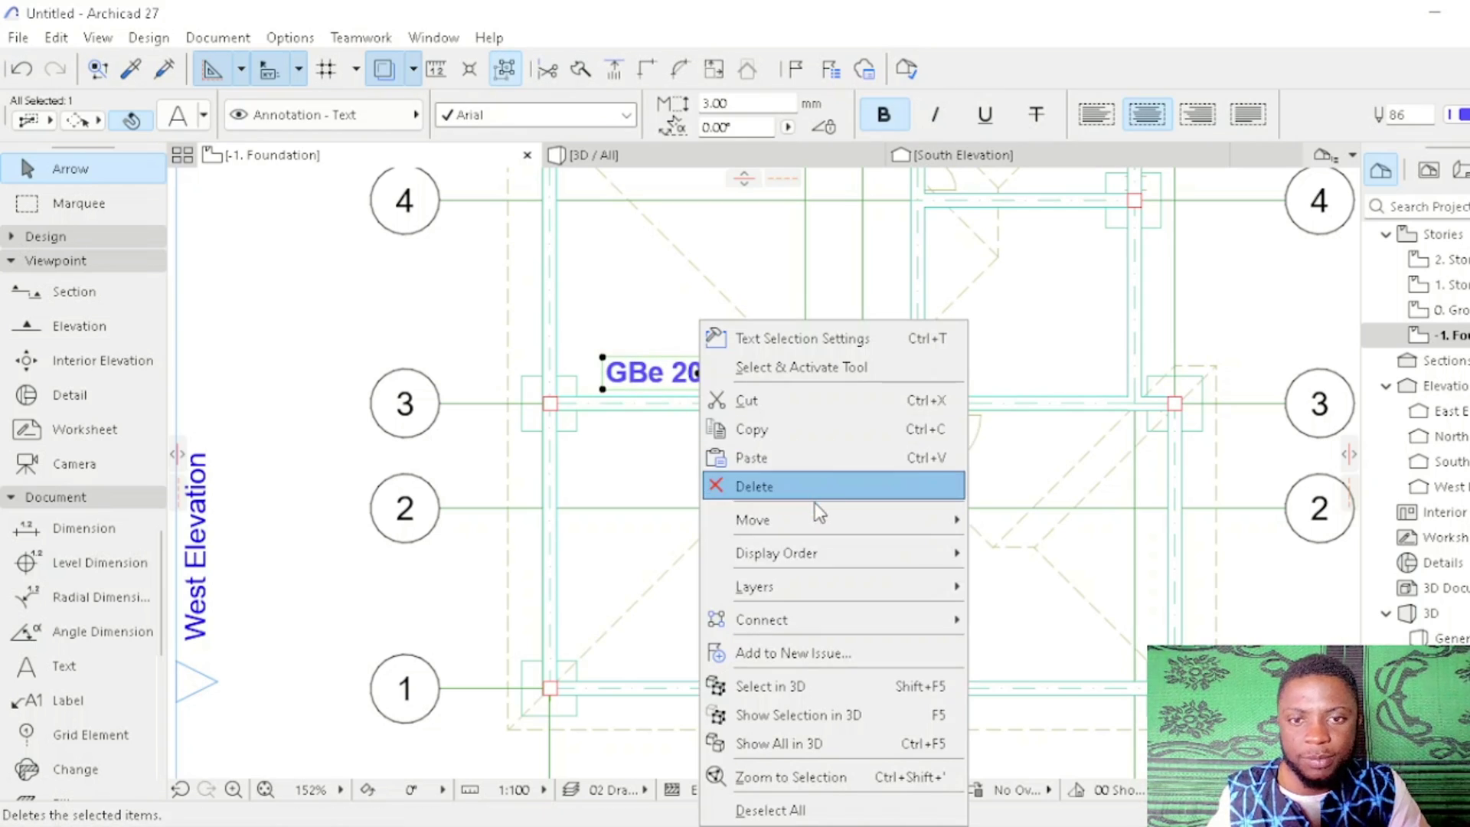
mouse_move(816, 519)
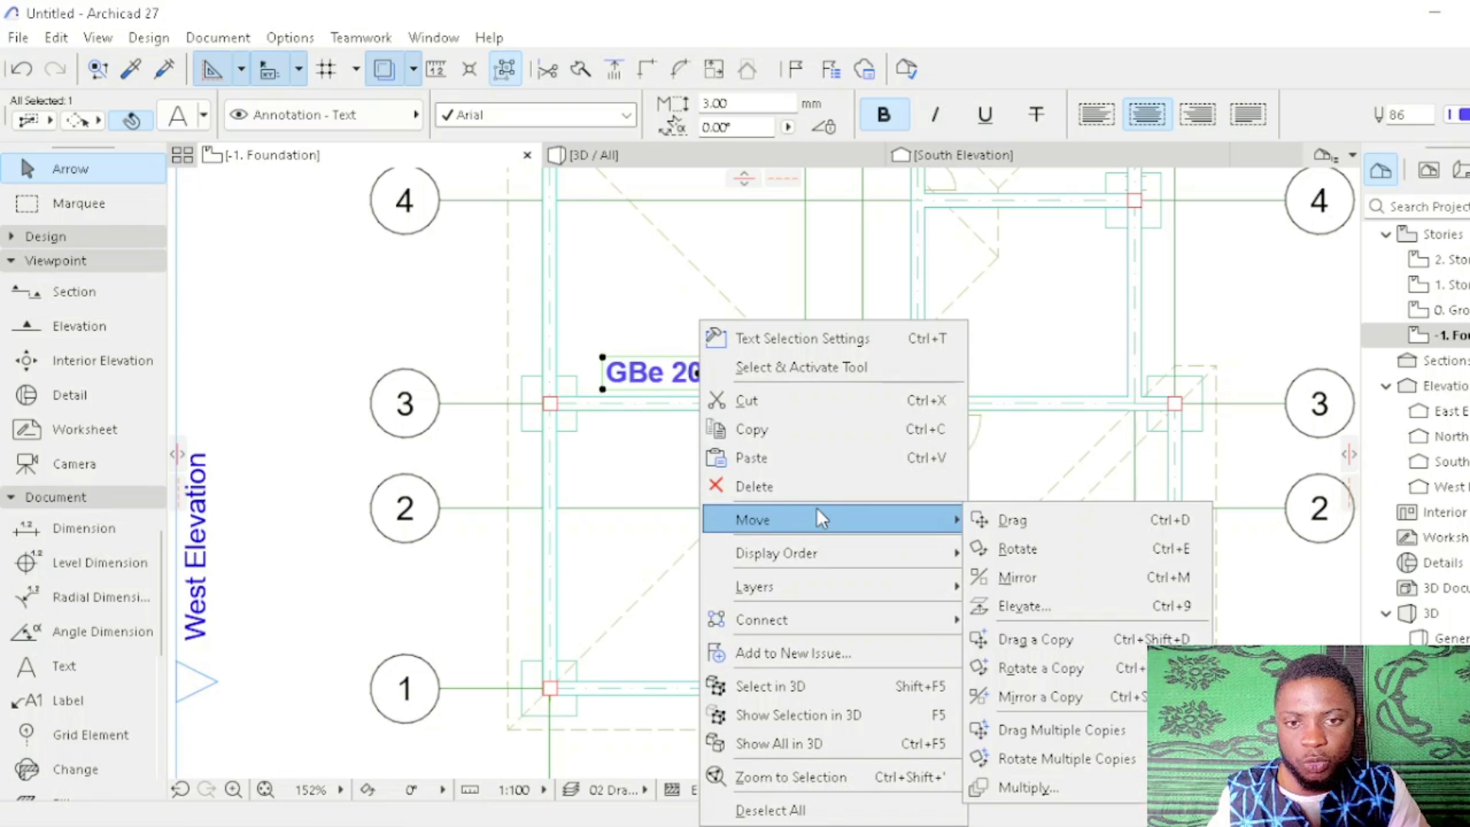
click(1092, 731)
click(698, 373)
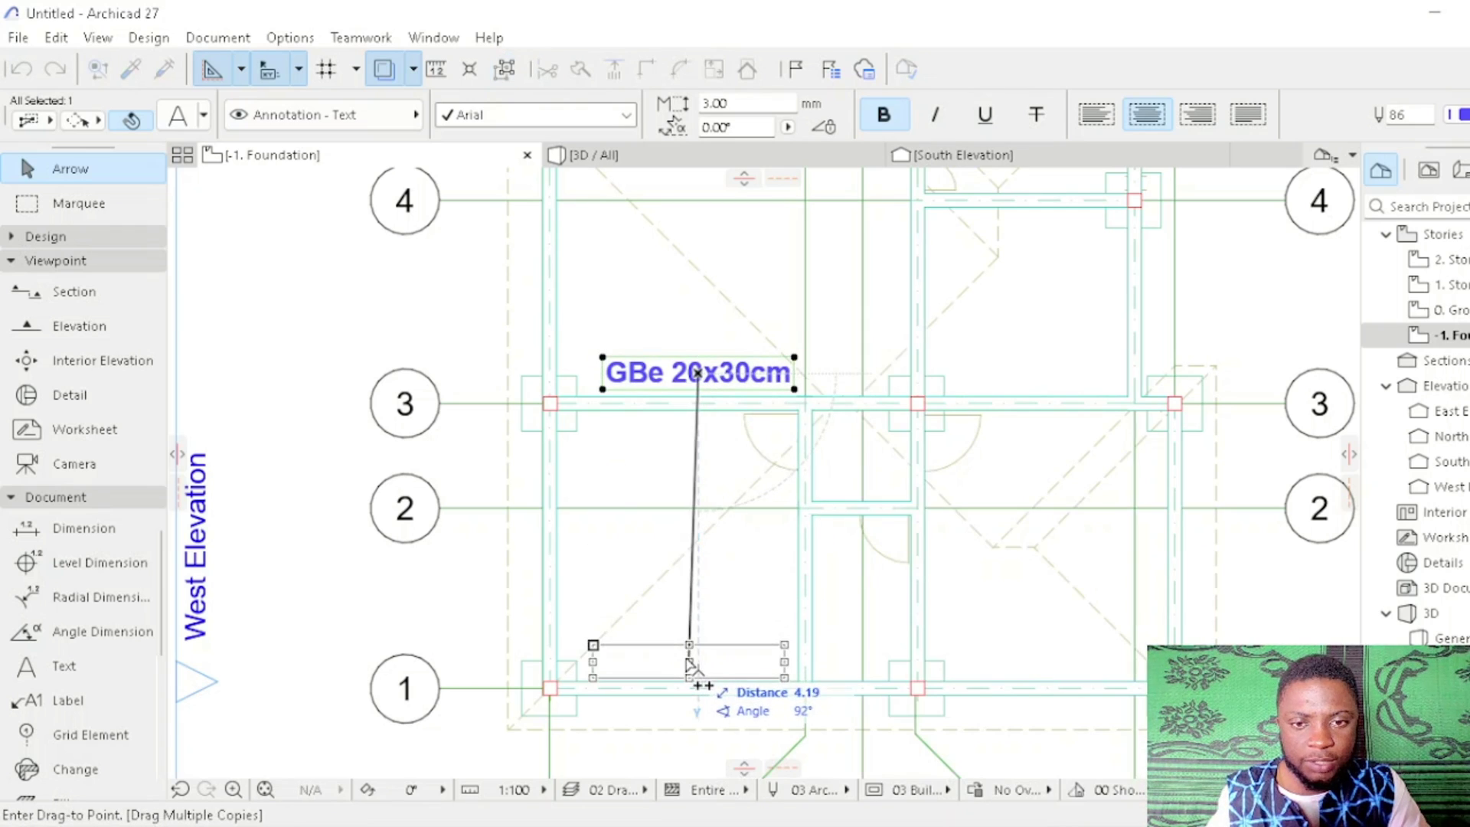
click(691, 675)
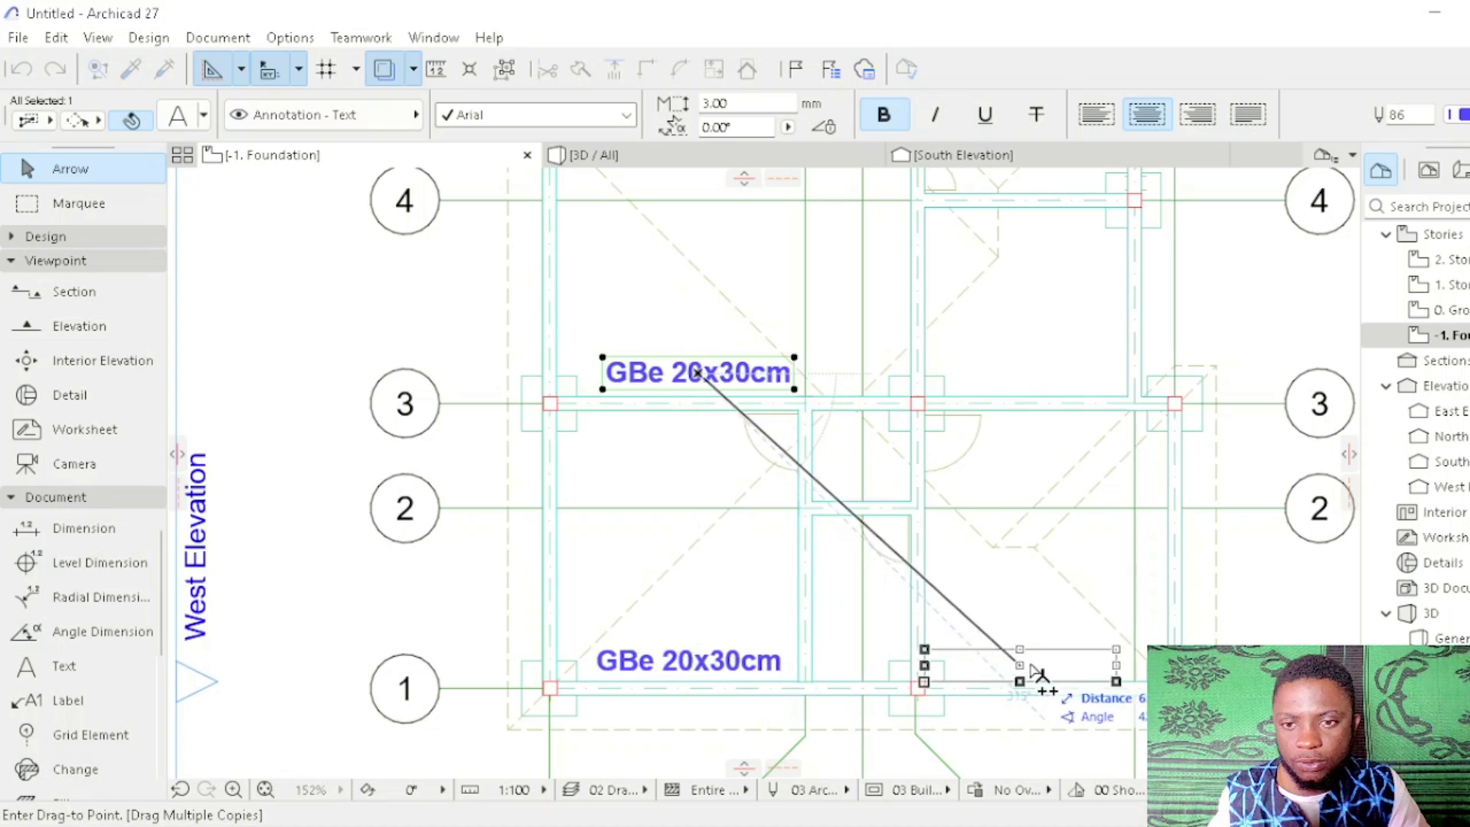
click(1040, 660)
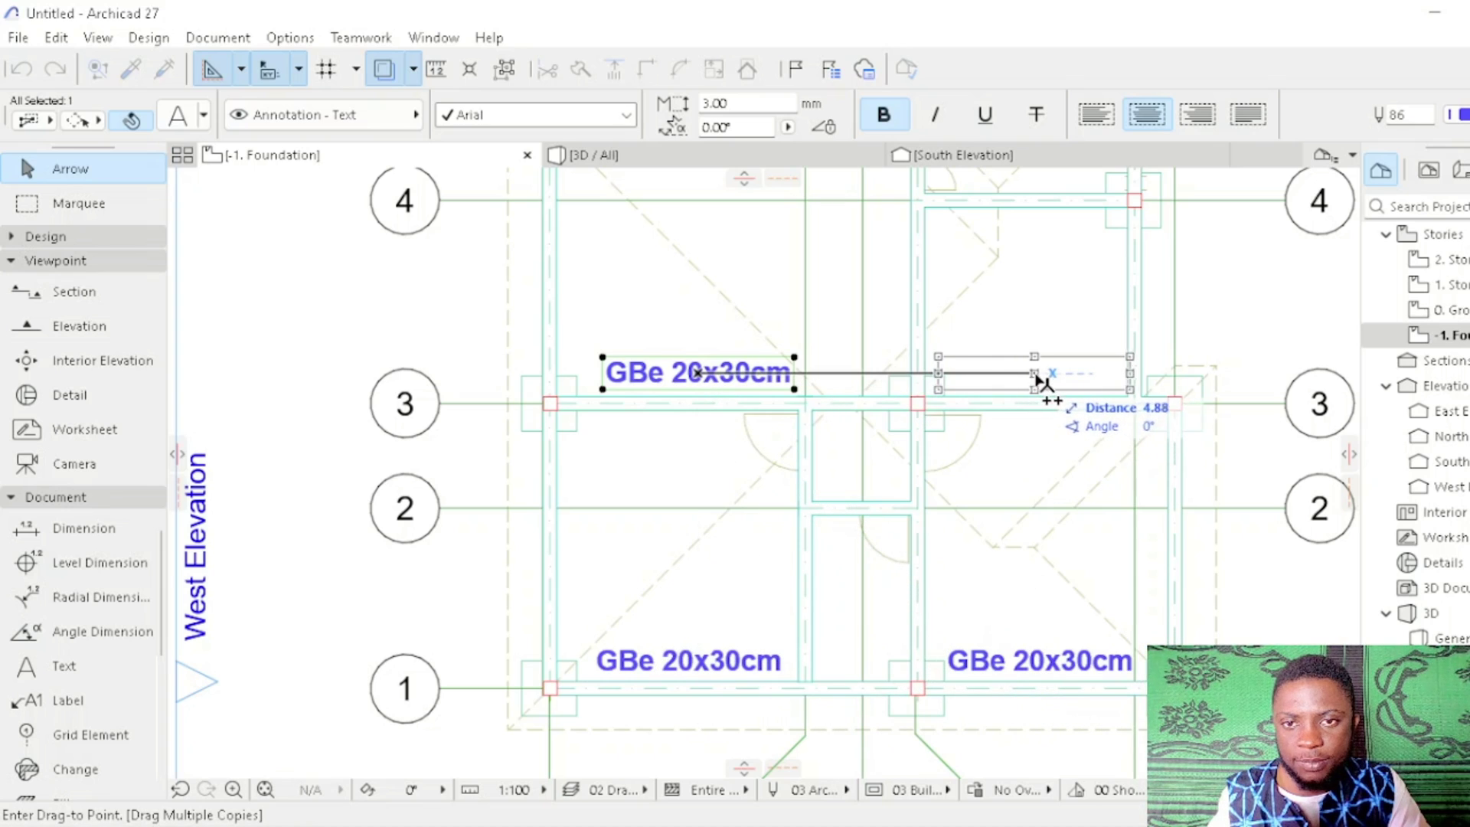
Step: Place further label copies above the beams on grid line 3 between D and E, grid line 5, and grid line 6
click(1044, 380)
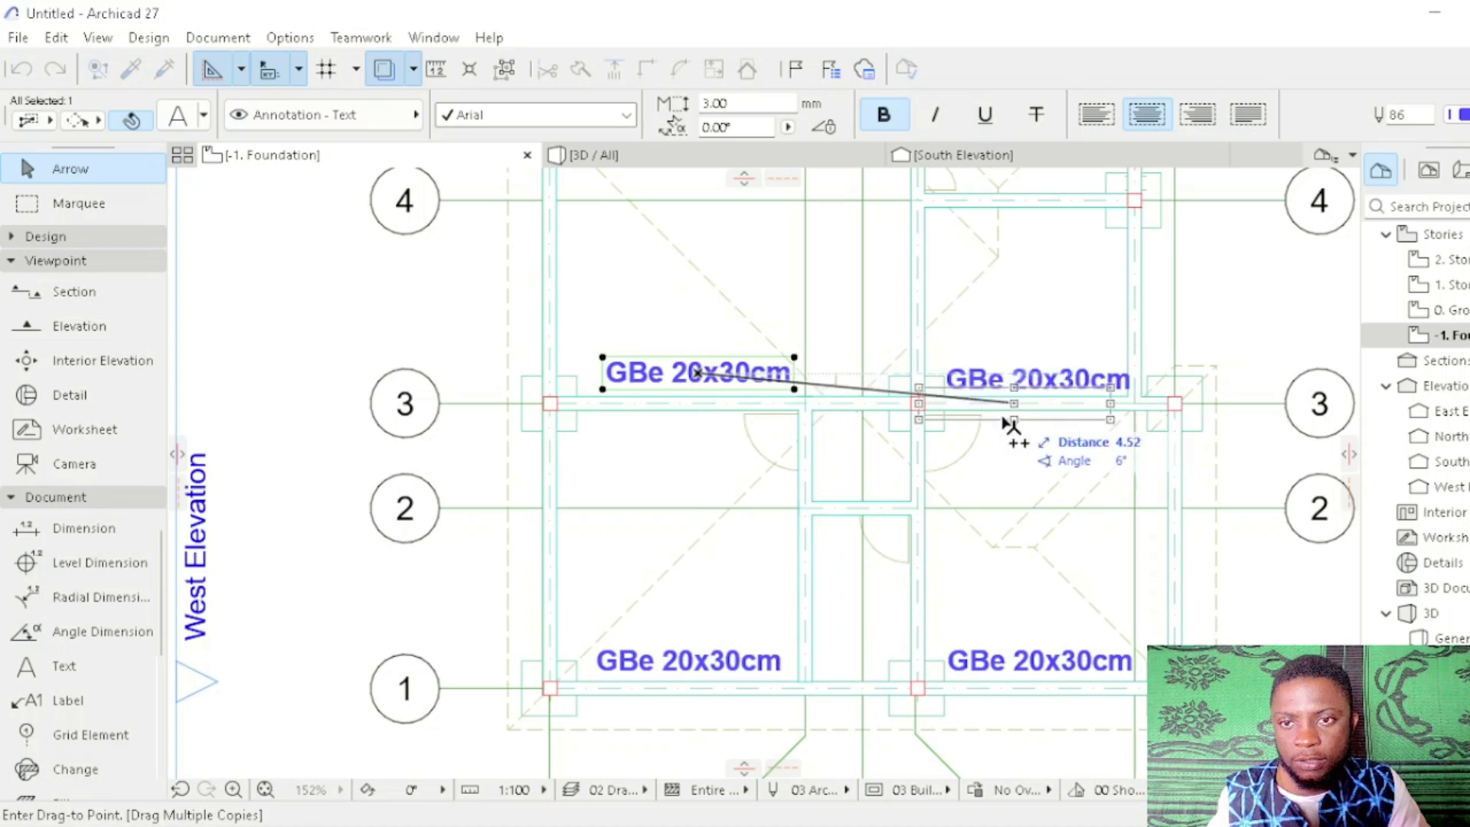
scroll(973, 459, up, 5)
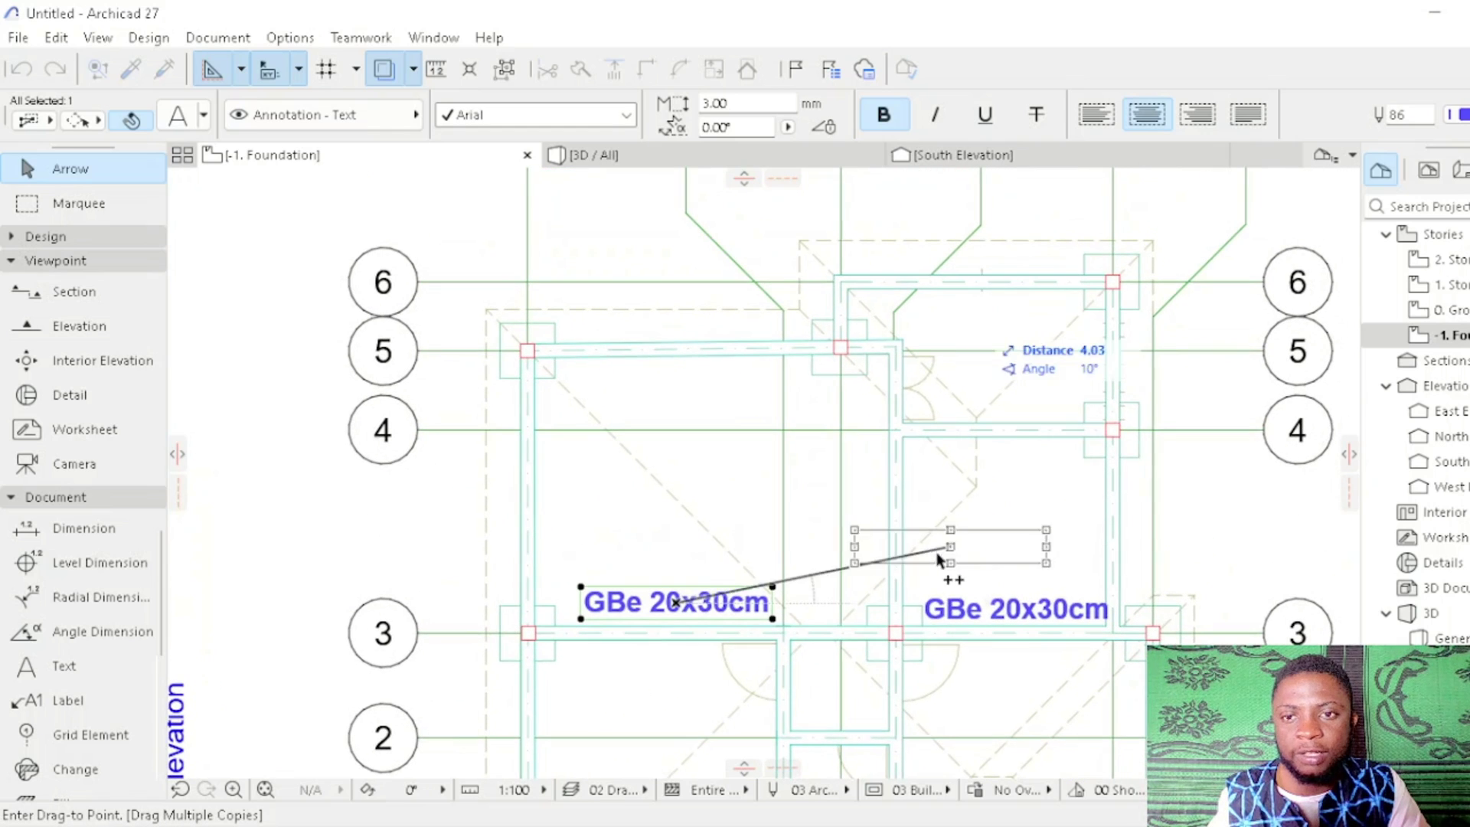
click(676, 322)
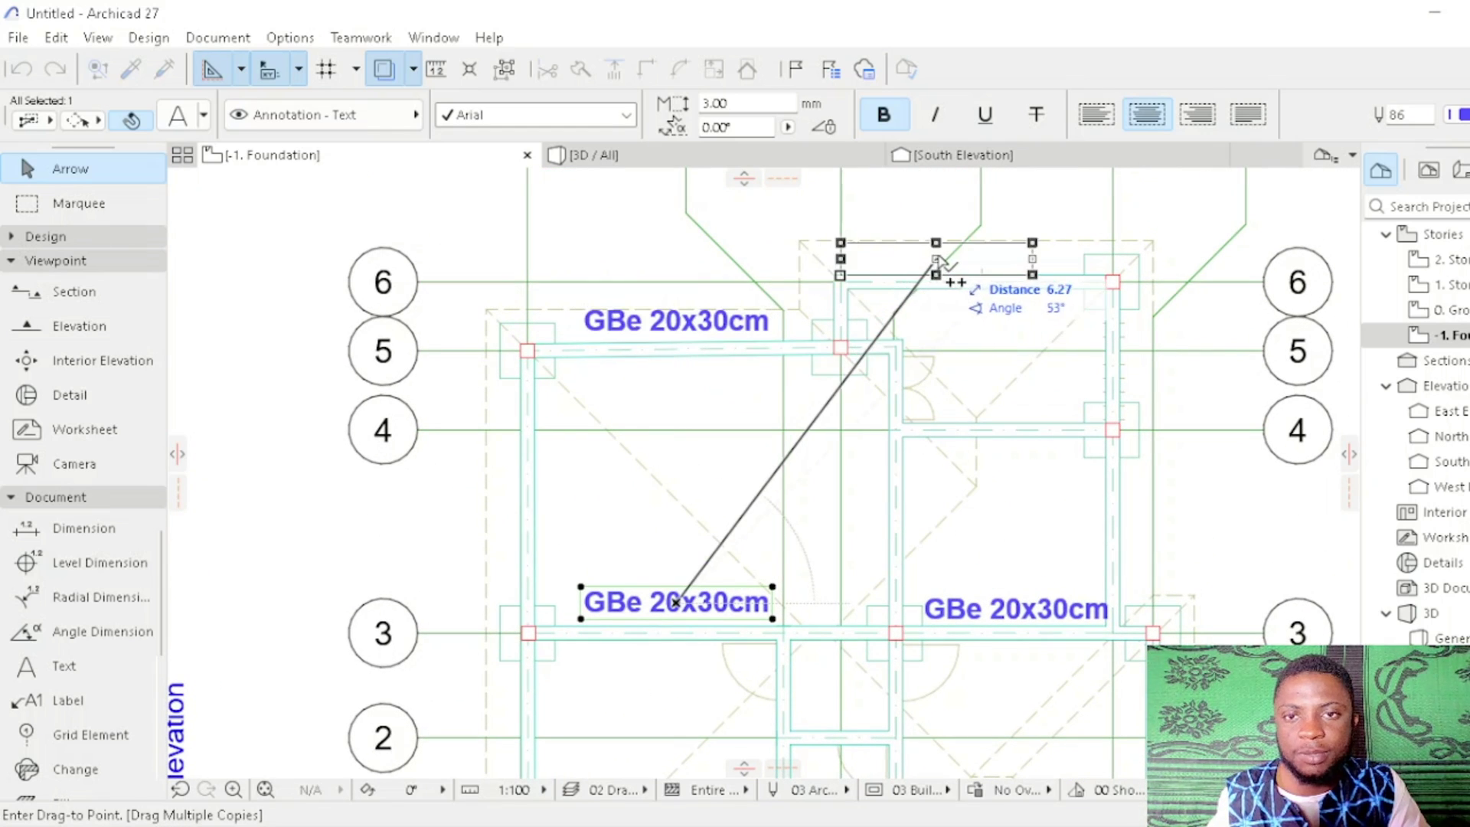
click(936, 258)
key(Escape)
Step: Drag one copy of the grid line 3 label up into the open room between grid lines 3 and 4
middle_drag(741, 580, 783, 453)
click(712, 476)
right_click(712, 476)
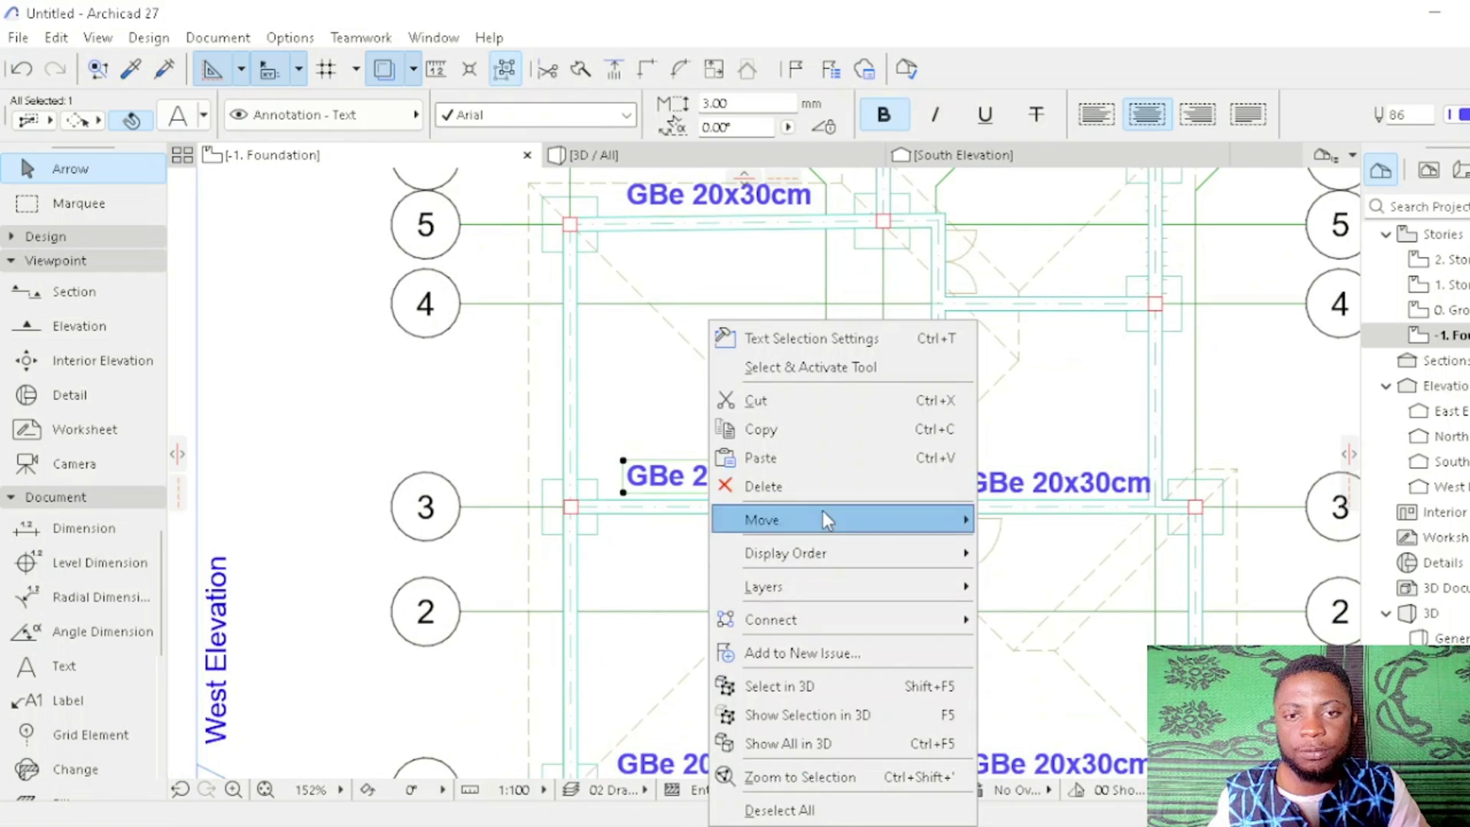
mouse_move(831, 521)
click(1046, 639)
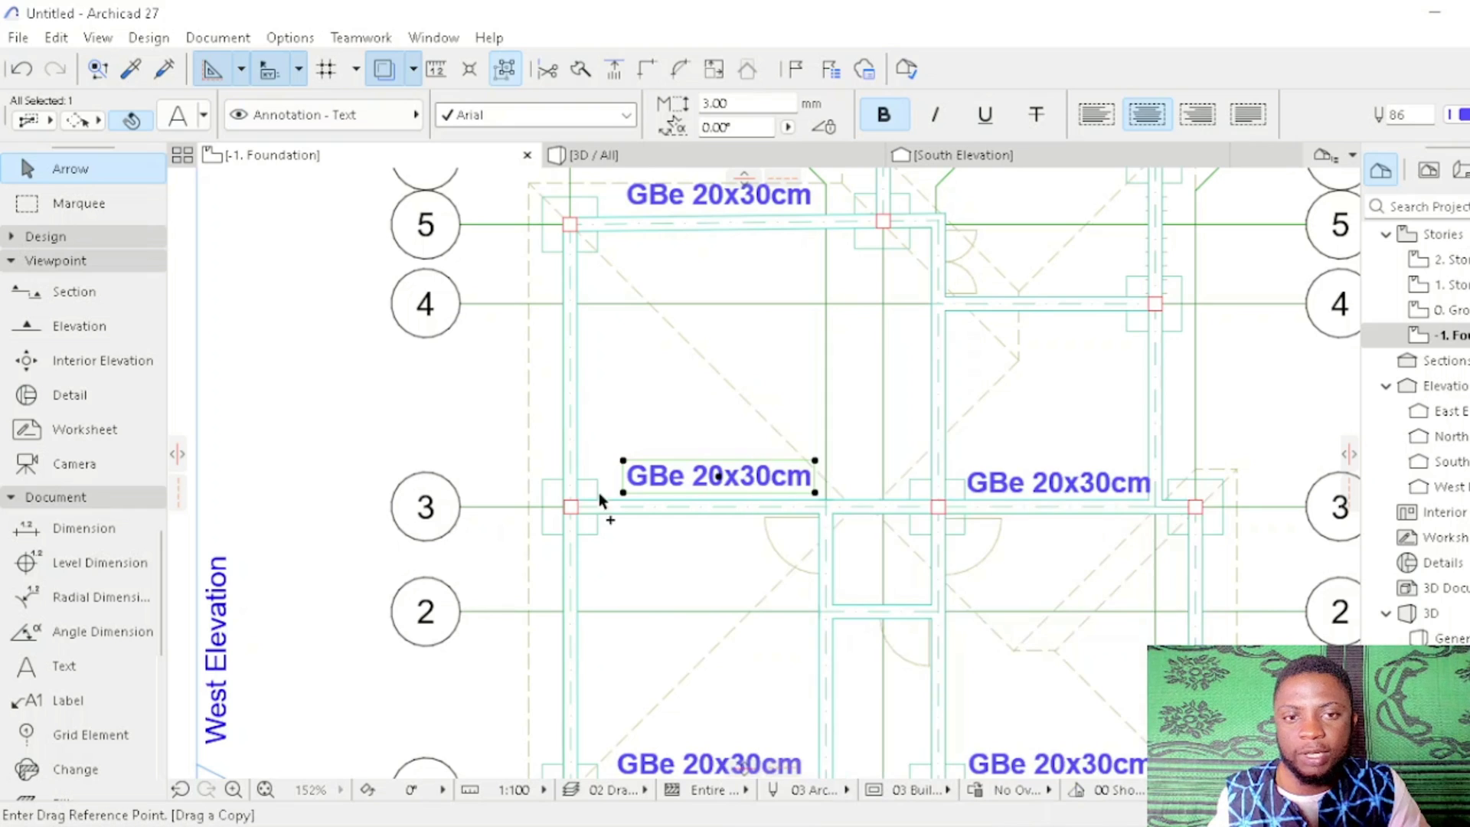
click(676, 471)
click(668, 341)
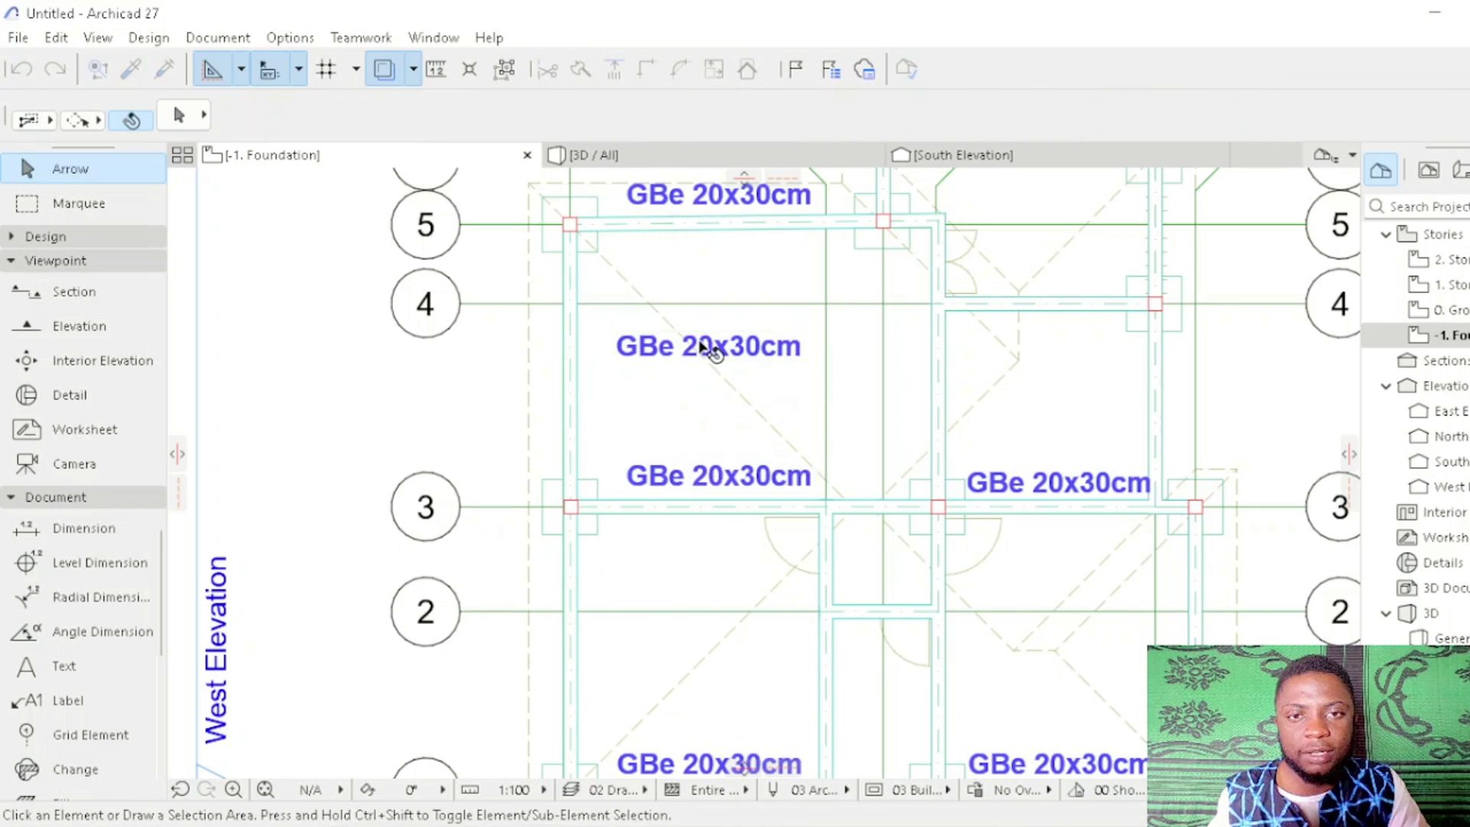
Step: Rotate the copied label to 270° so that it reads vertically beside the wall on grid line A
click(710, 346)
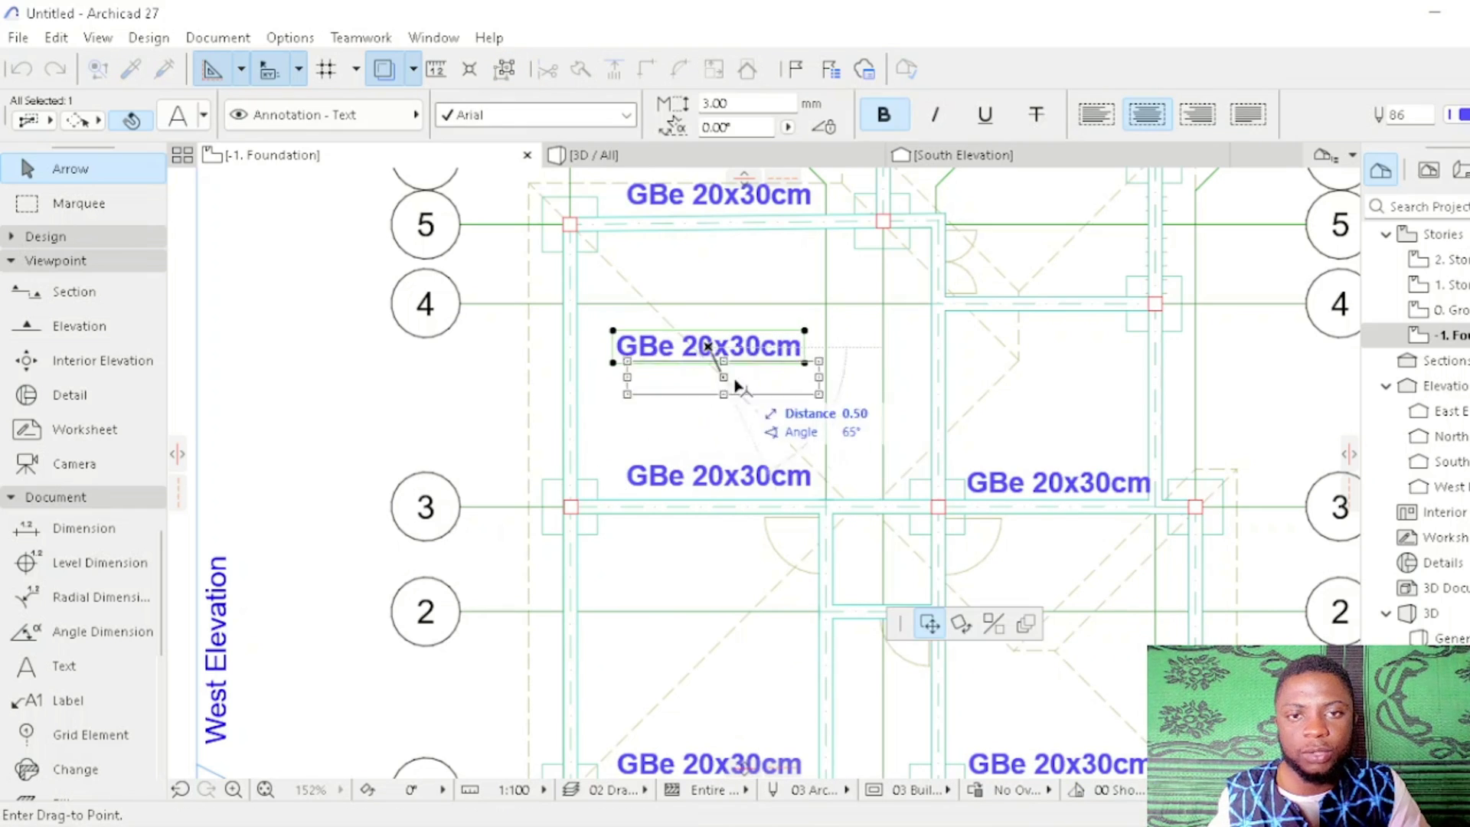
click(961, 624)
click(613, 331)
click(802, 352)
click(613, 410)
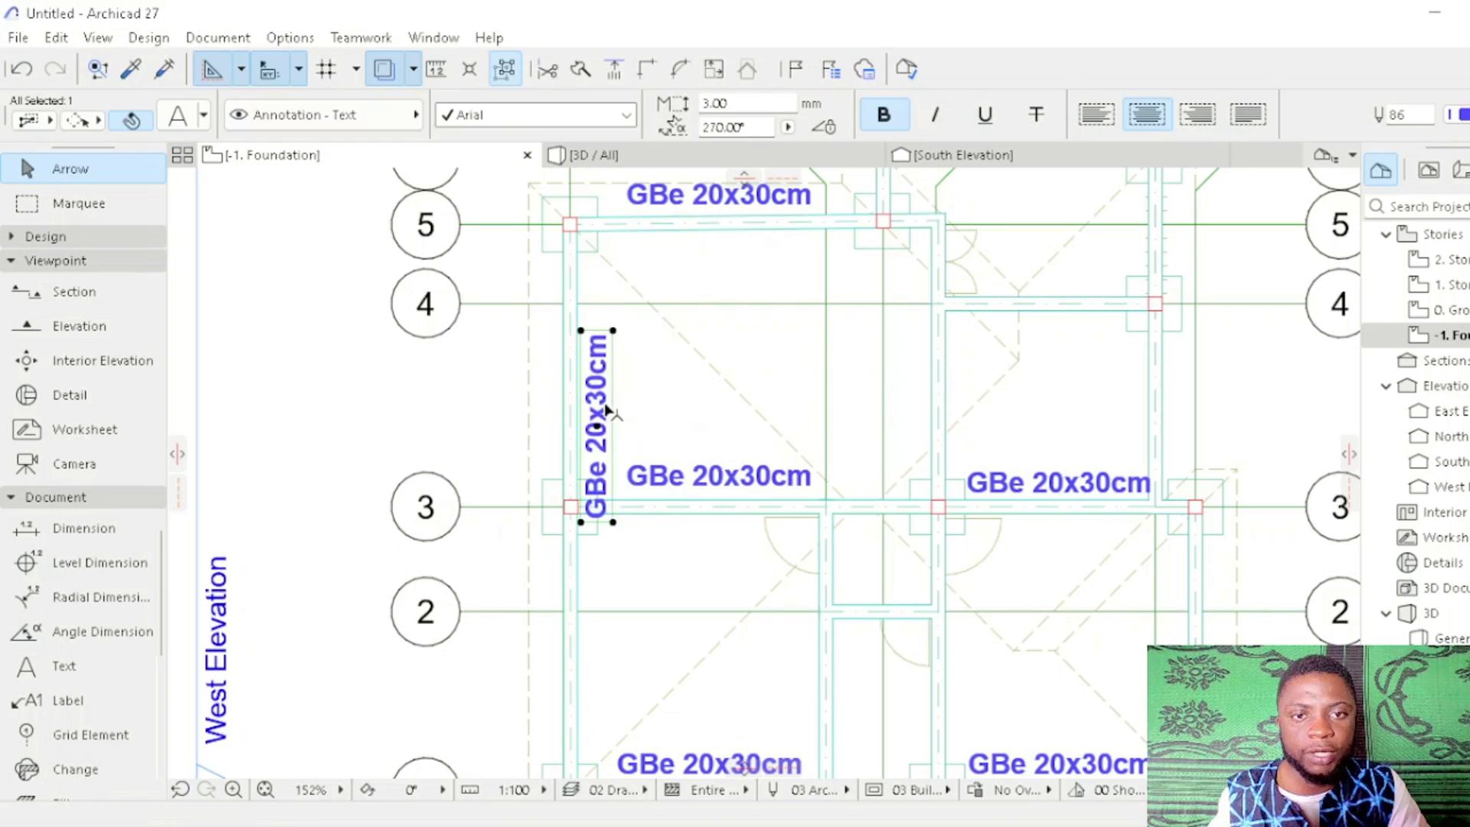
Step: Move the vertical label upward along the grid line A wall to about midway between grid lines 3 and 5
click(597, 425)
click(961, 624)
click(929, 624)
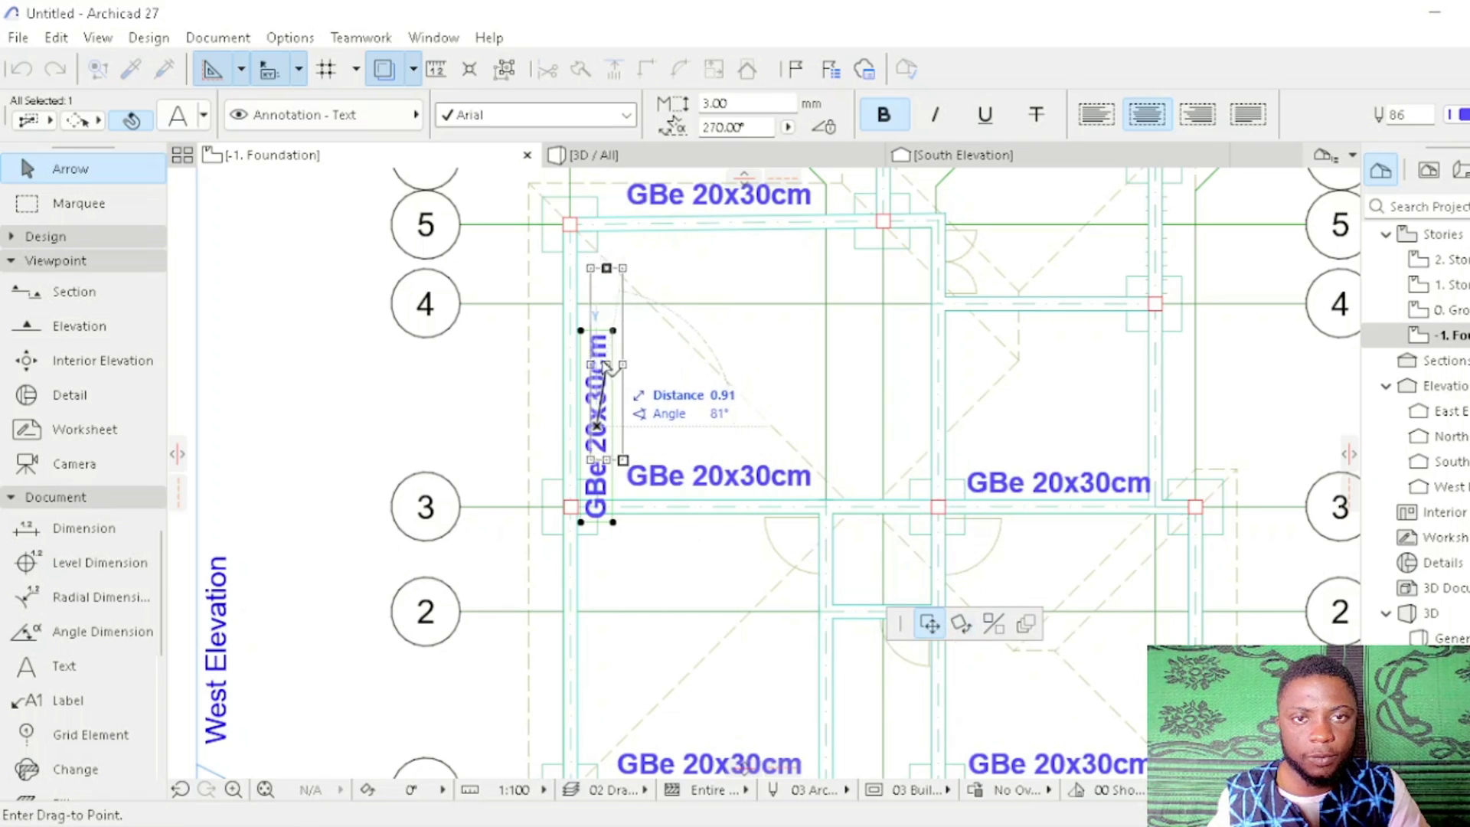
click(602, 370)
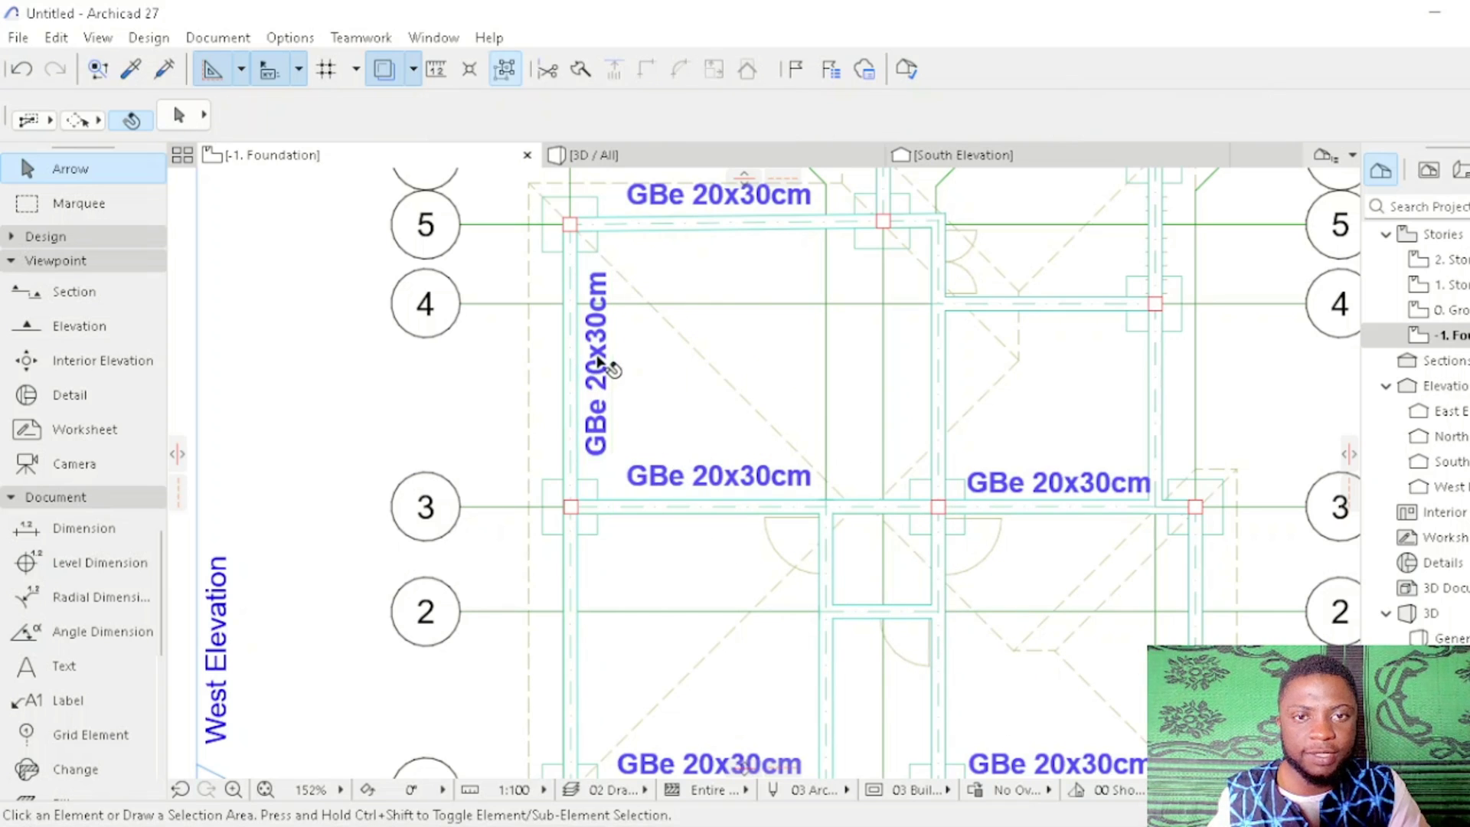
Step: Copy the vertical label beside the walls on grid lines A and D, both between grid lines 1 and 3
right_click(601, 368)
mouse_move(720, 515)
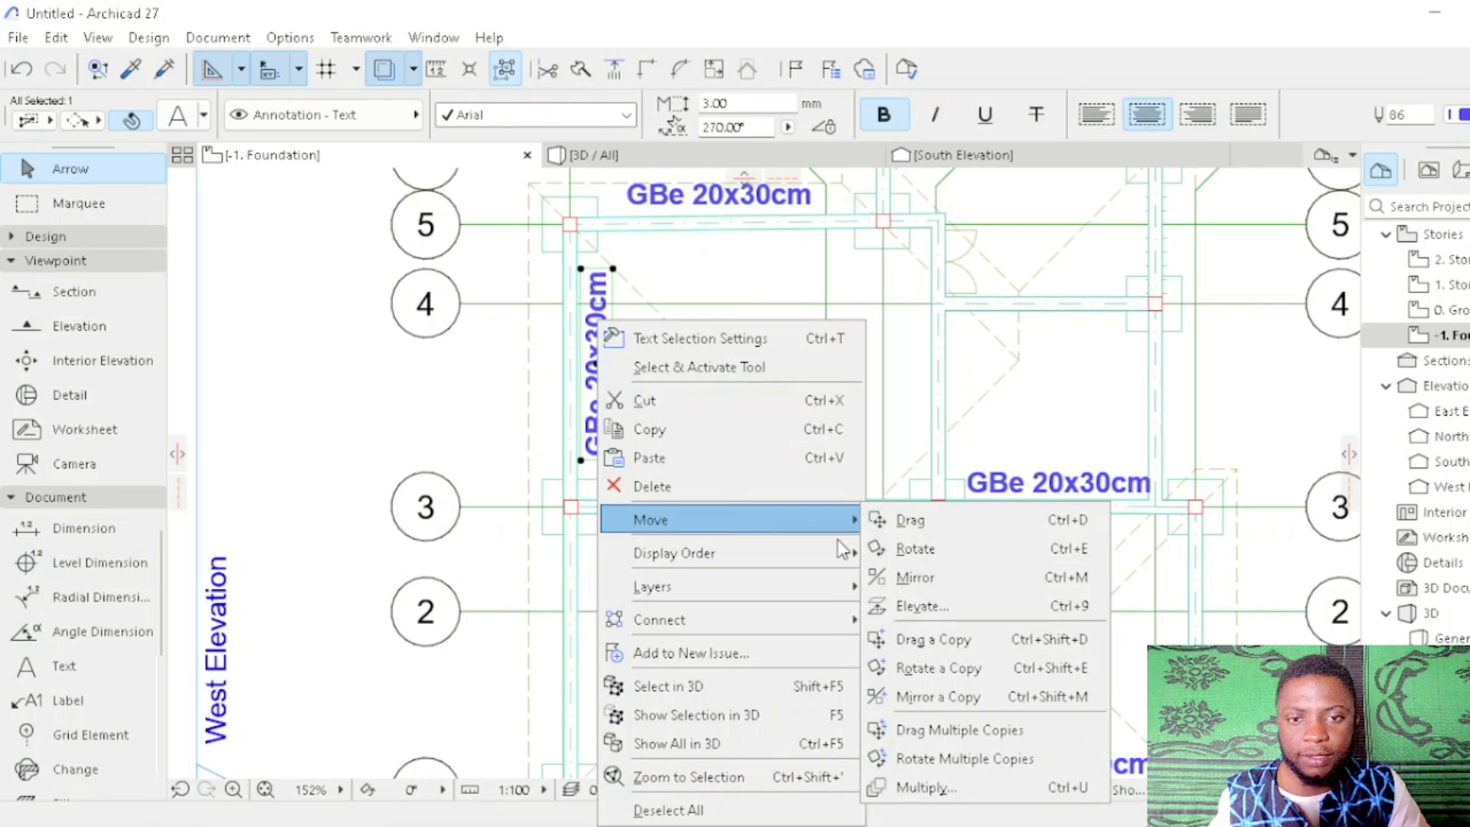
click(959, 730)
click(613, 371)
scroll(615, 545, down, 2)
middle_drag(615, 546, 621, 387)
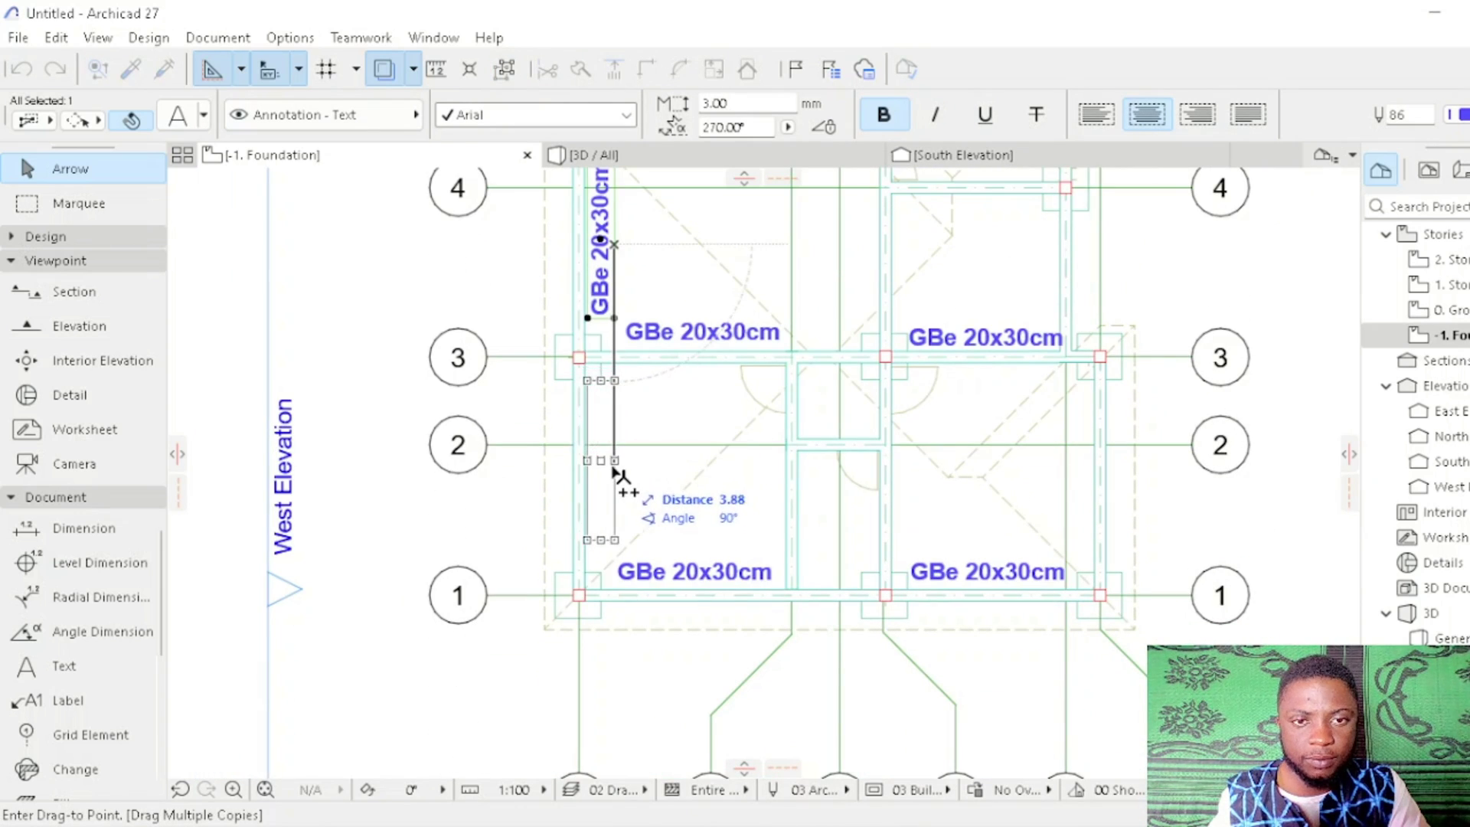
click(613, 481)
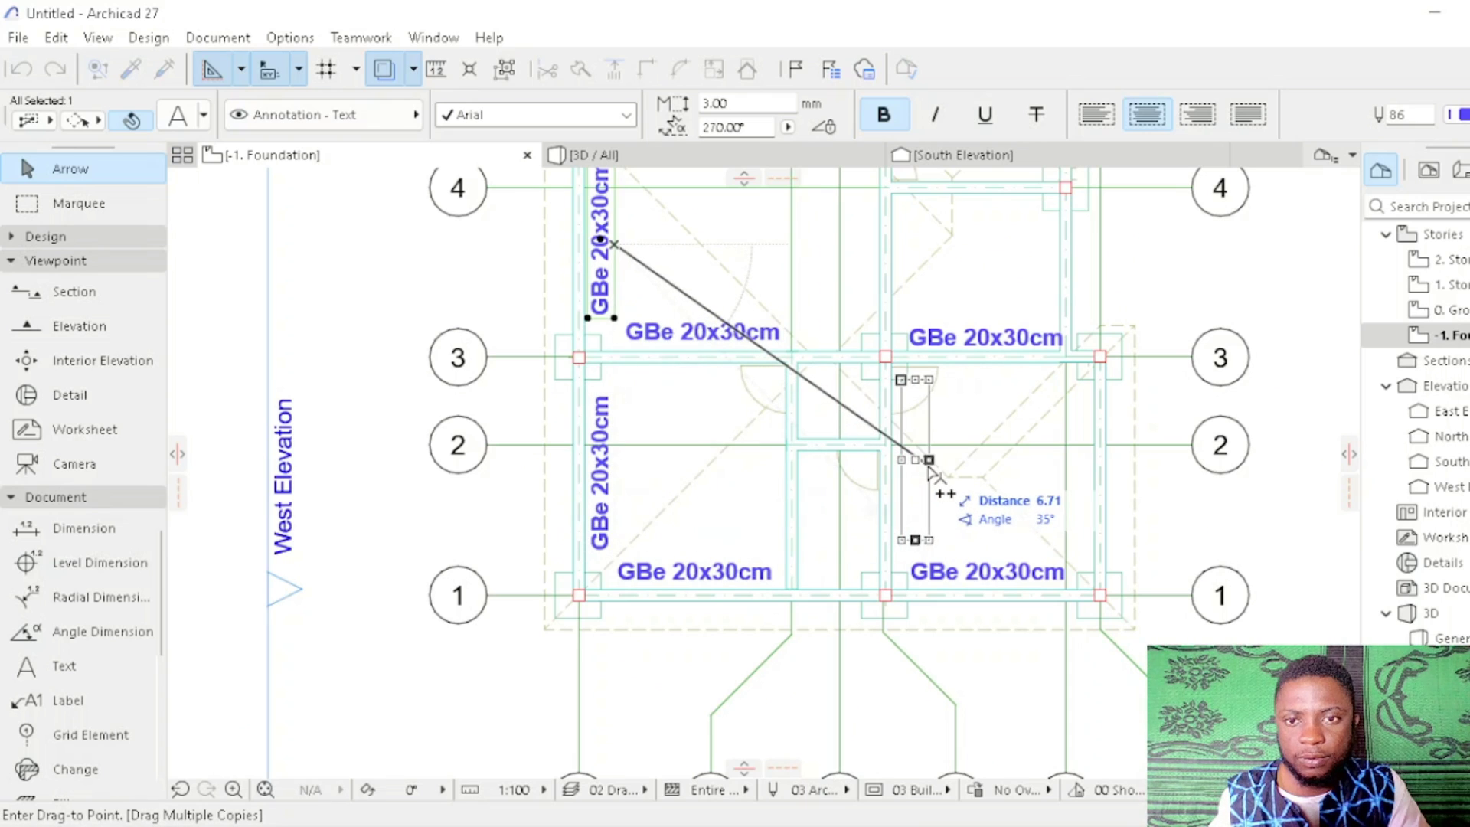
click(929, 460)
middle_drag(928, 317, 864, 430)
key(Escape)
key(Escape)
Step: Add a bold text heading reading LEGEND in the empty space to the east of the foundation plan
middle_drag(788, 476, 605, 494)
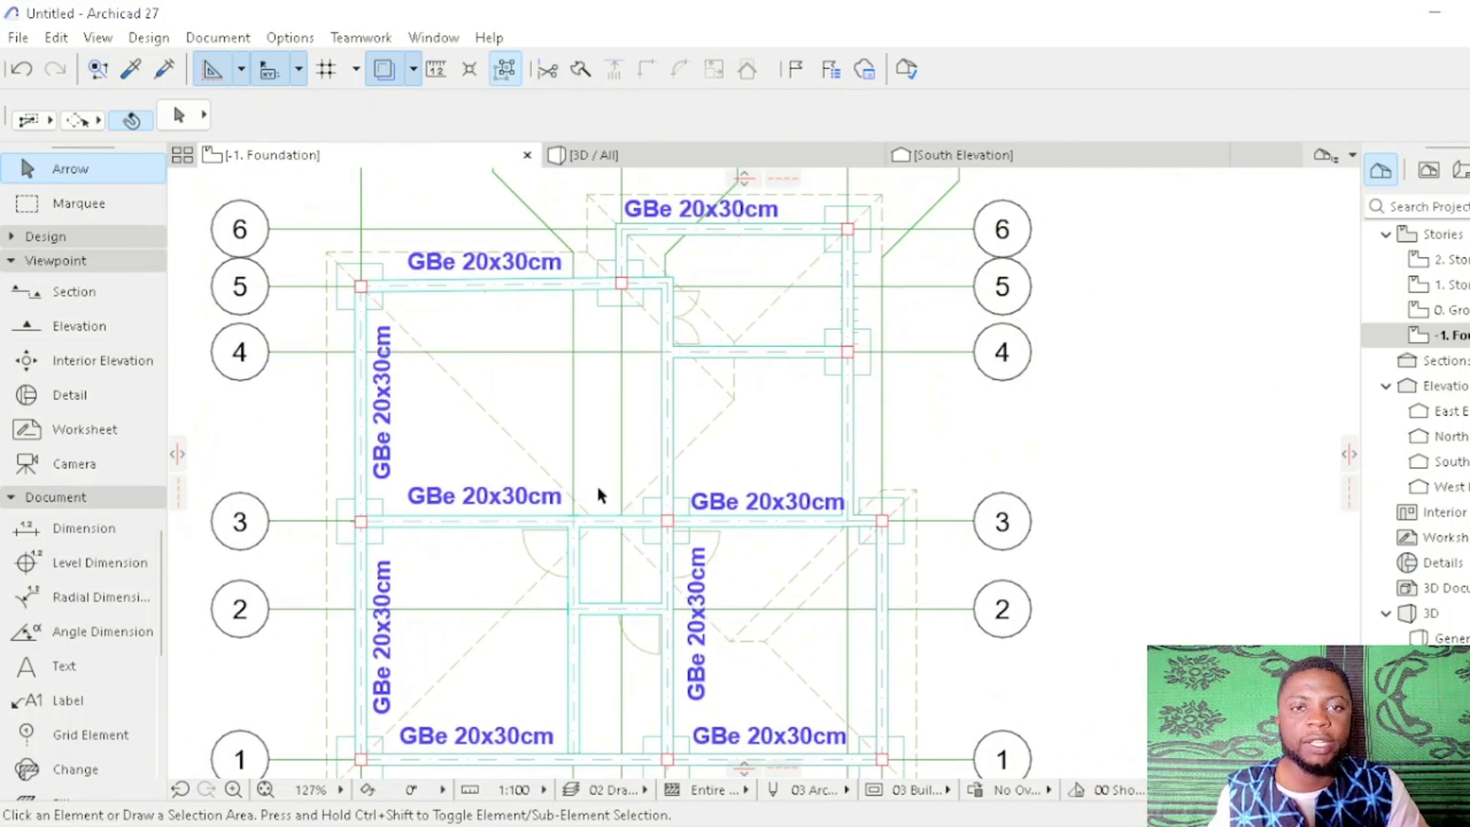
scroll(597, 418, down, 6)
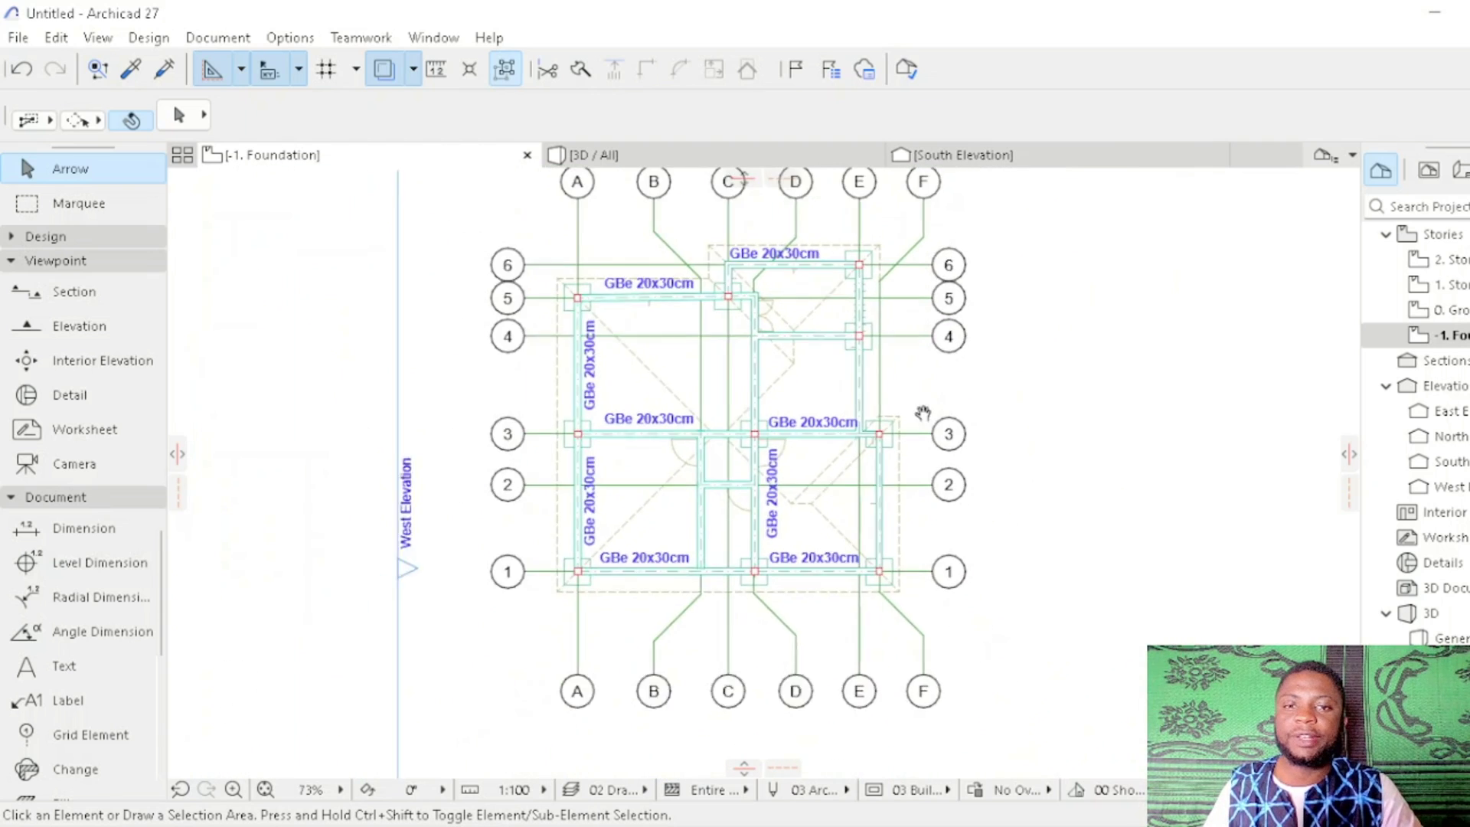
scroll(723, 402, up, 2)
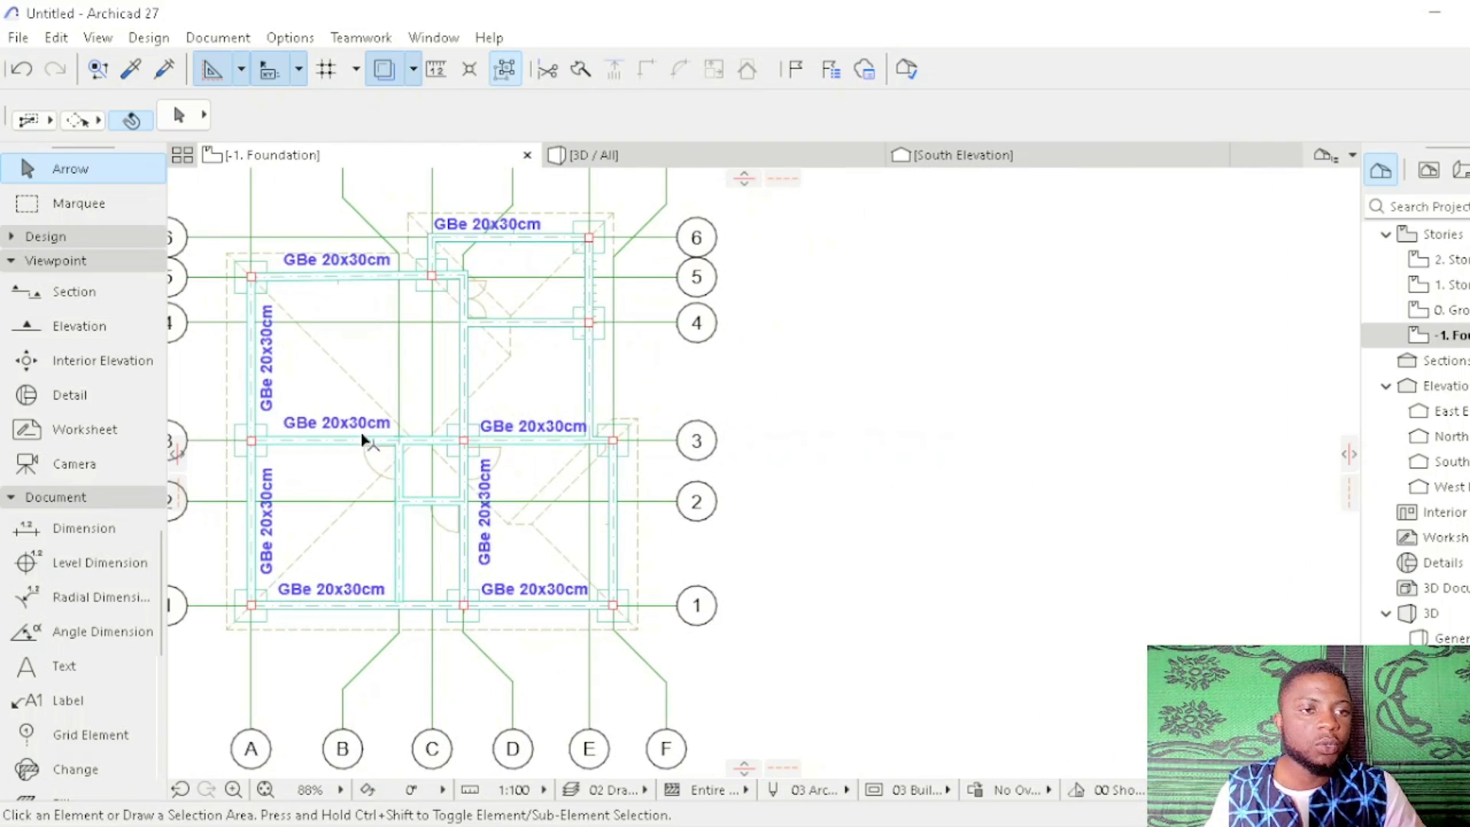
click(64, 665)
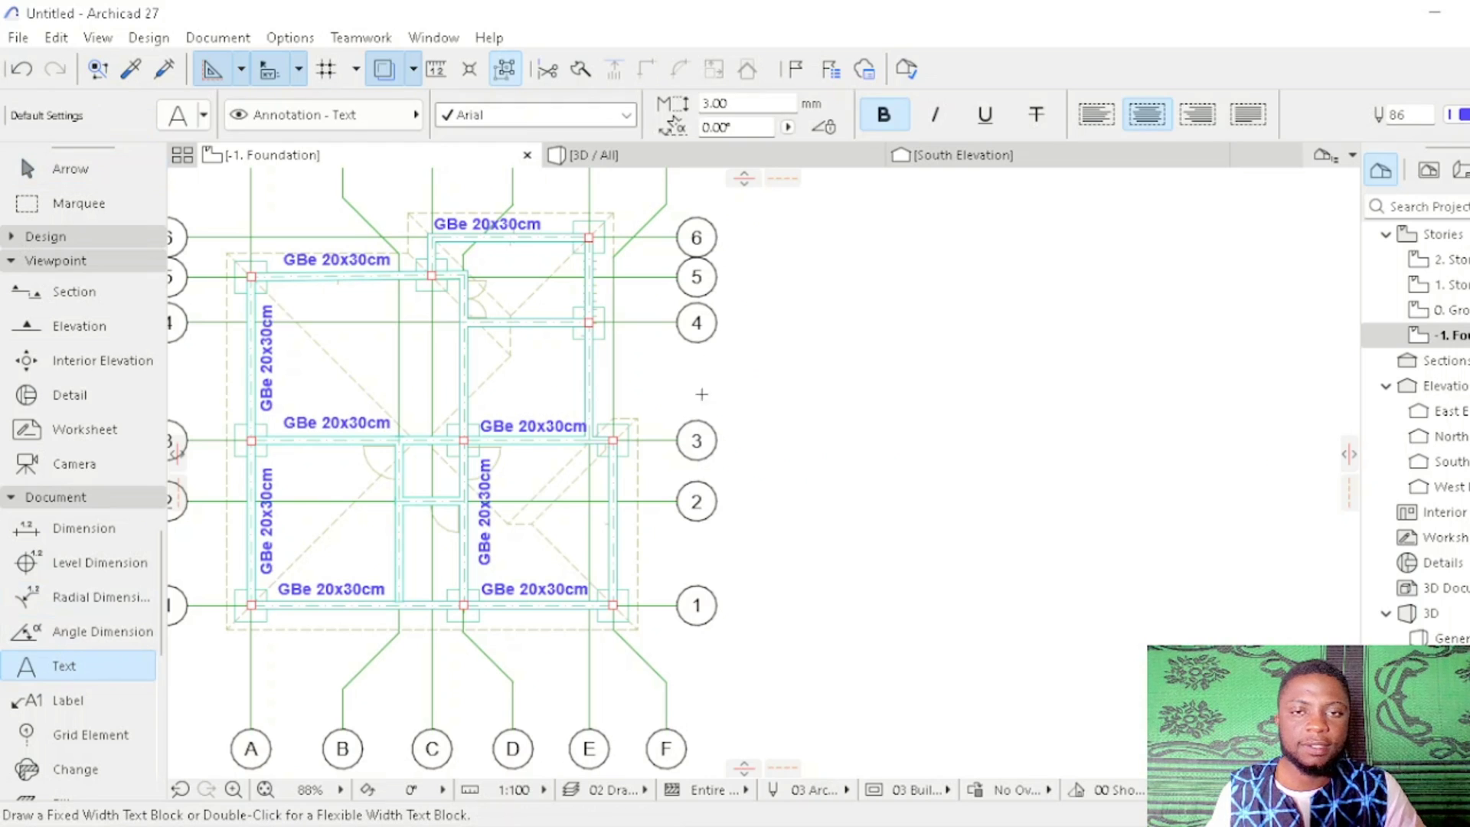
click(825, 307)
click(995, 345)
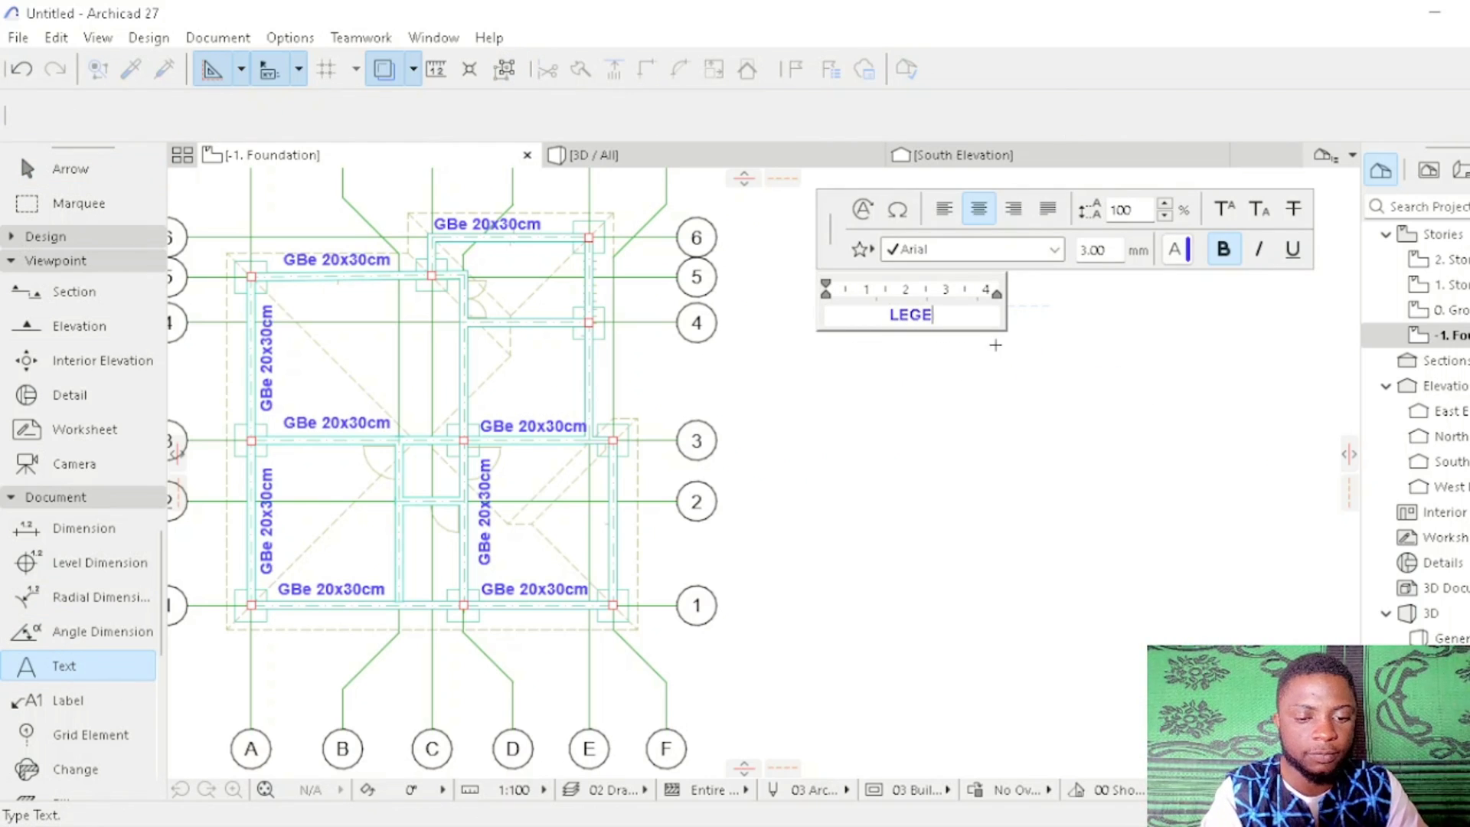
text(LEGEND)
key(Return)
click(916, 467)
key(Escape)
scroll(908, 337, up, 3)
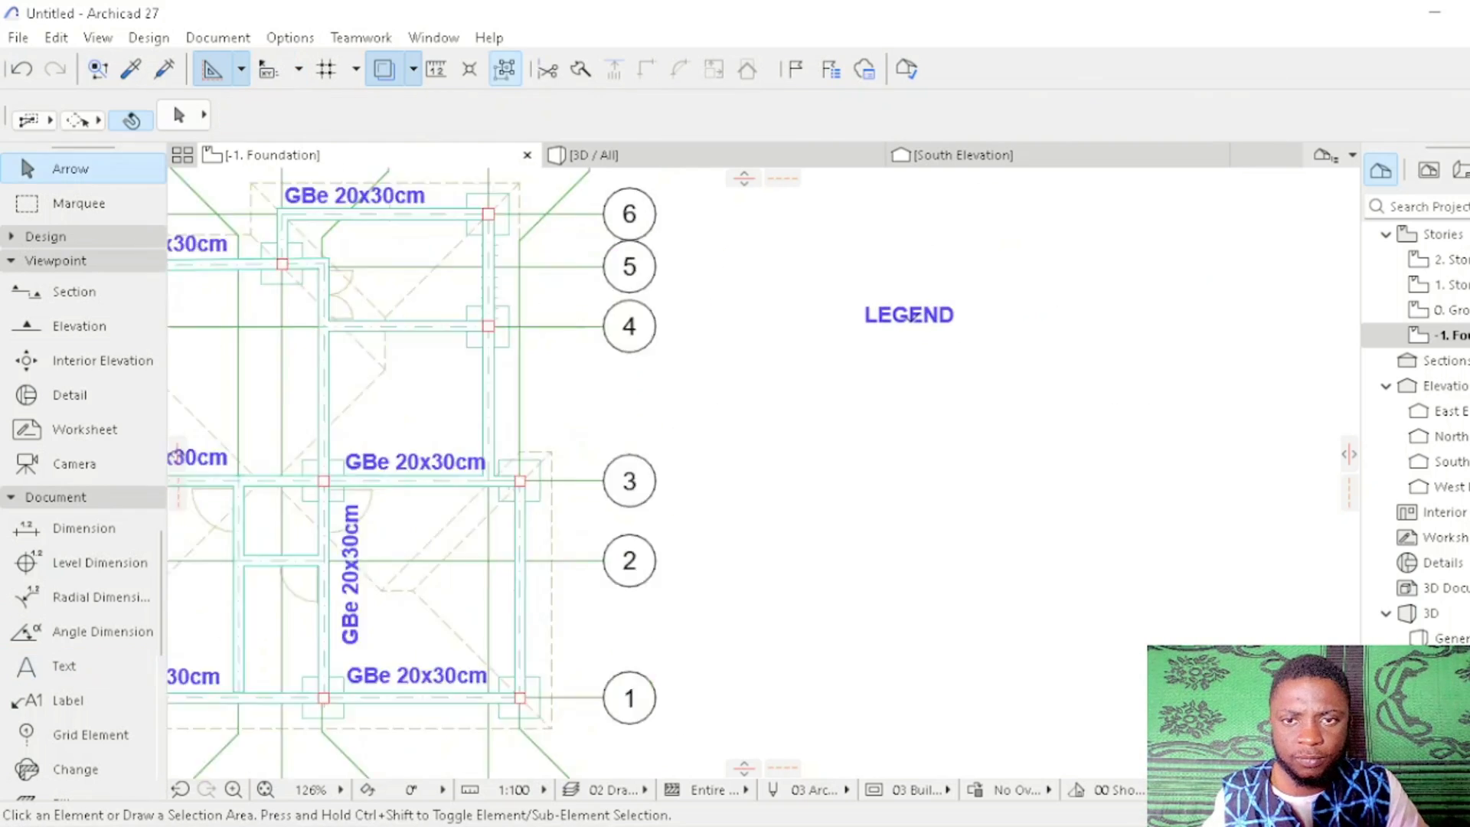
Step: Enlarge the LEGEND heading by stretching its text block
click(893, 325)
drag(760, 303, 675, 274)
click(863, 354)
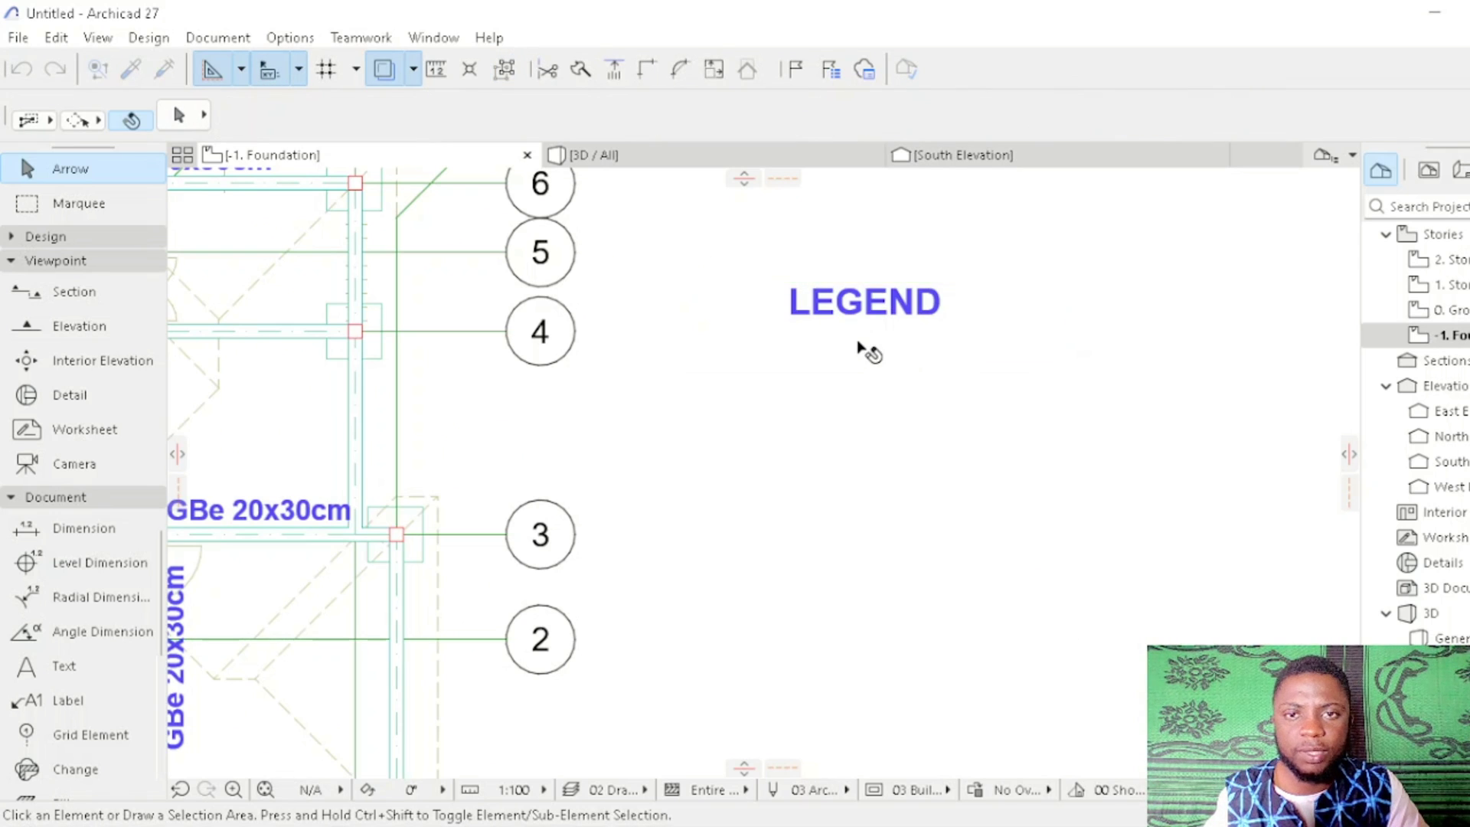
Step: Place a copy of the GBe 20x30cm label from grid line 3 between D and E just below the LEGEND heading
scroll(866, 349, down, 5)
scroll(622, 421, up, 4)
click(620, 412)
right_click(622, 408)
mouse_move(712, 526)
click(919, 633)
click(601, 402)
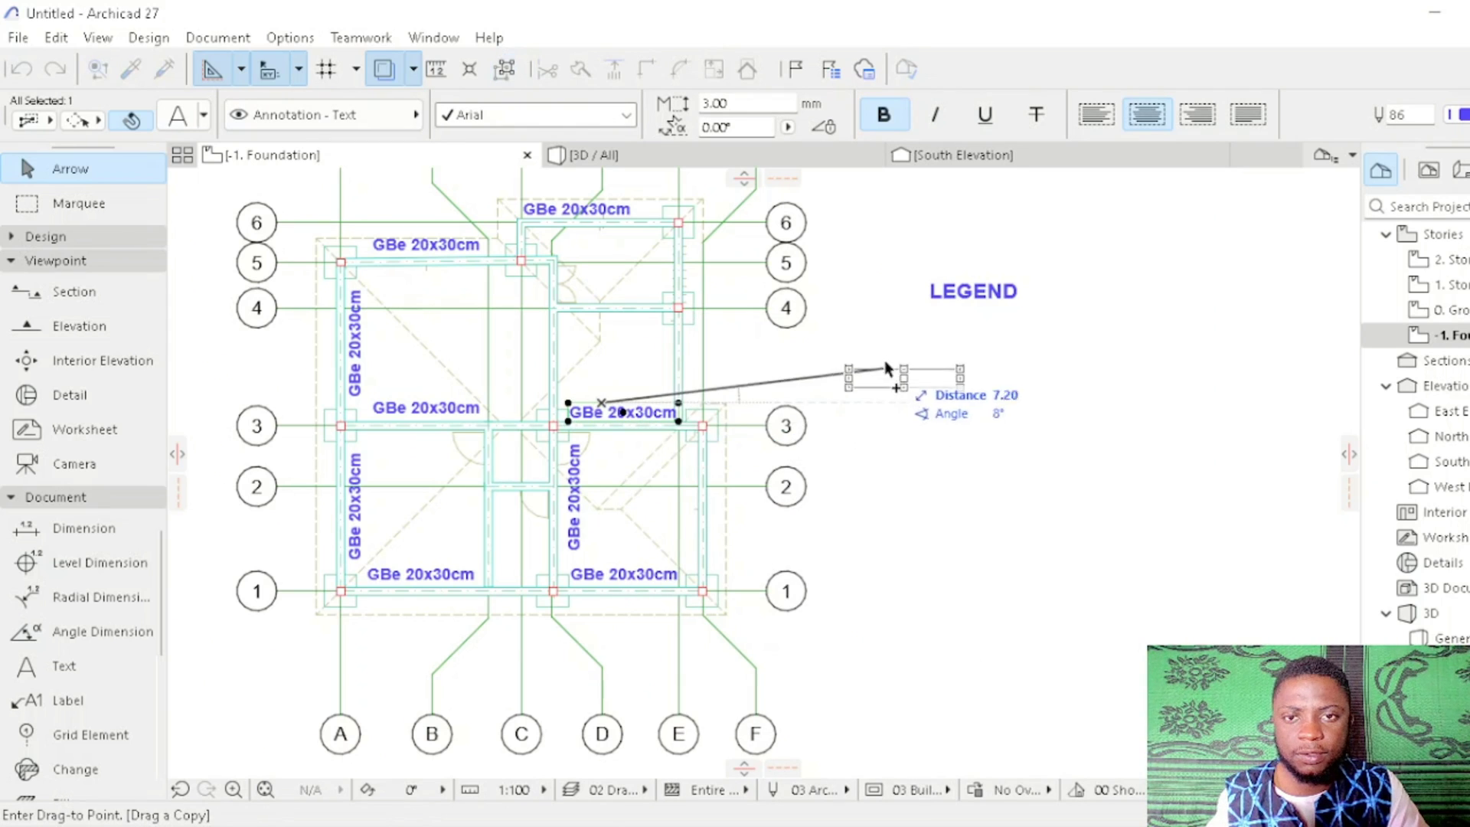
click(883, 332)
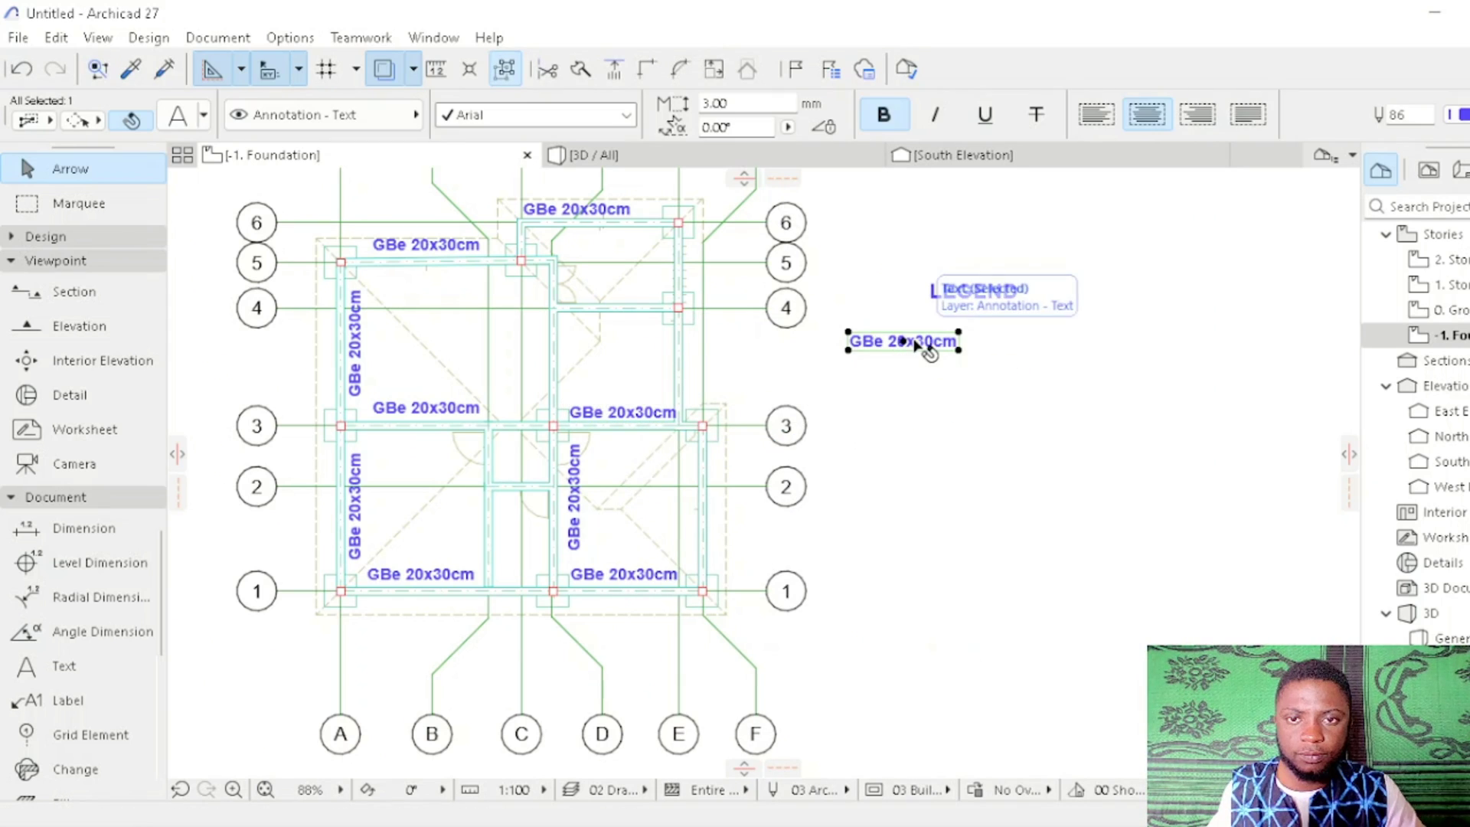
Step: Replace the copied label's text under the LEGEND heading with "All Columns:20x20cm"
scroll(919, 353, up, 5)
double_click(947, 334)
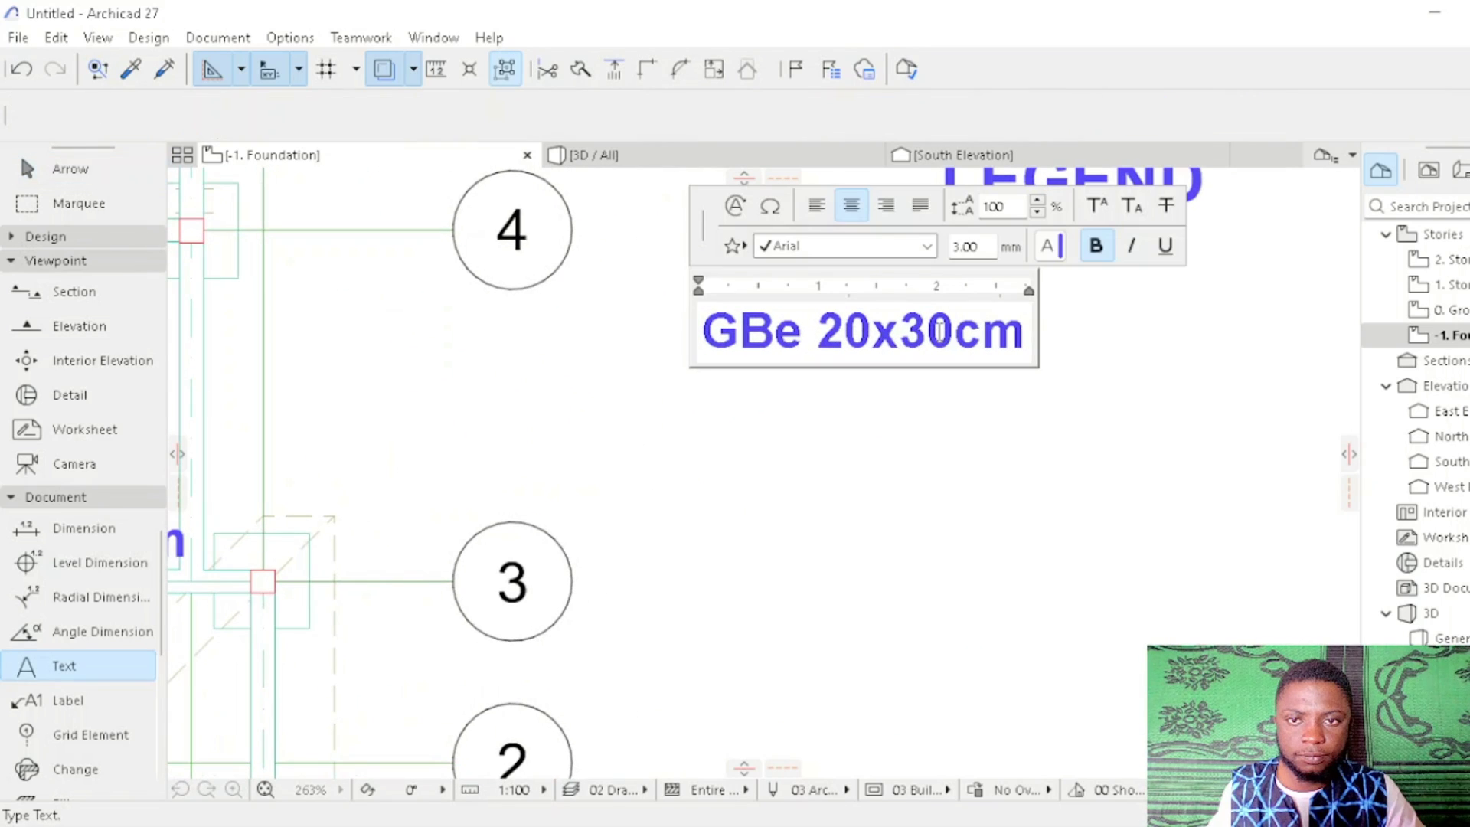
drag(1026, 347, 699, 331)
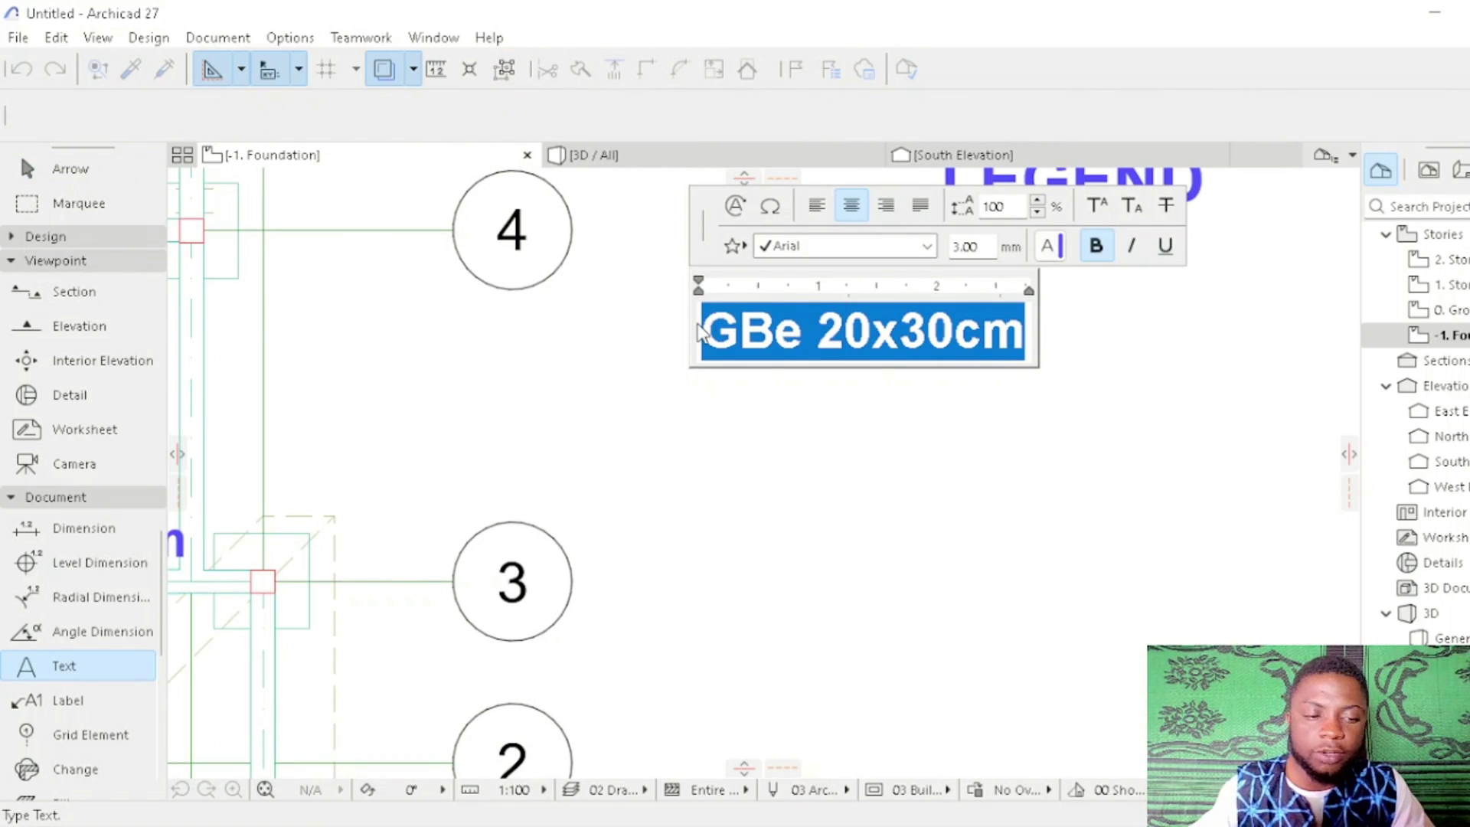
text(Alll)
key(BackSpace)
text(C)
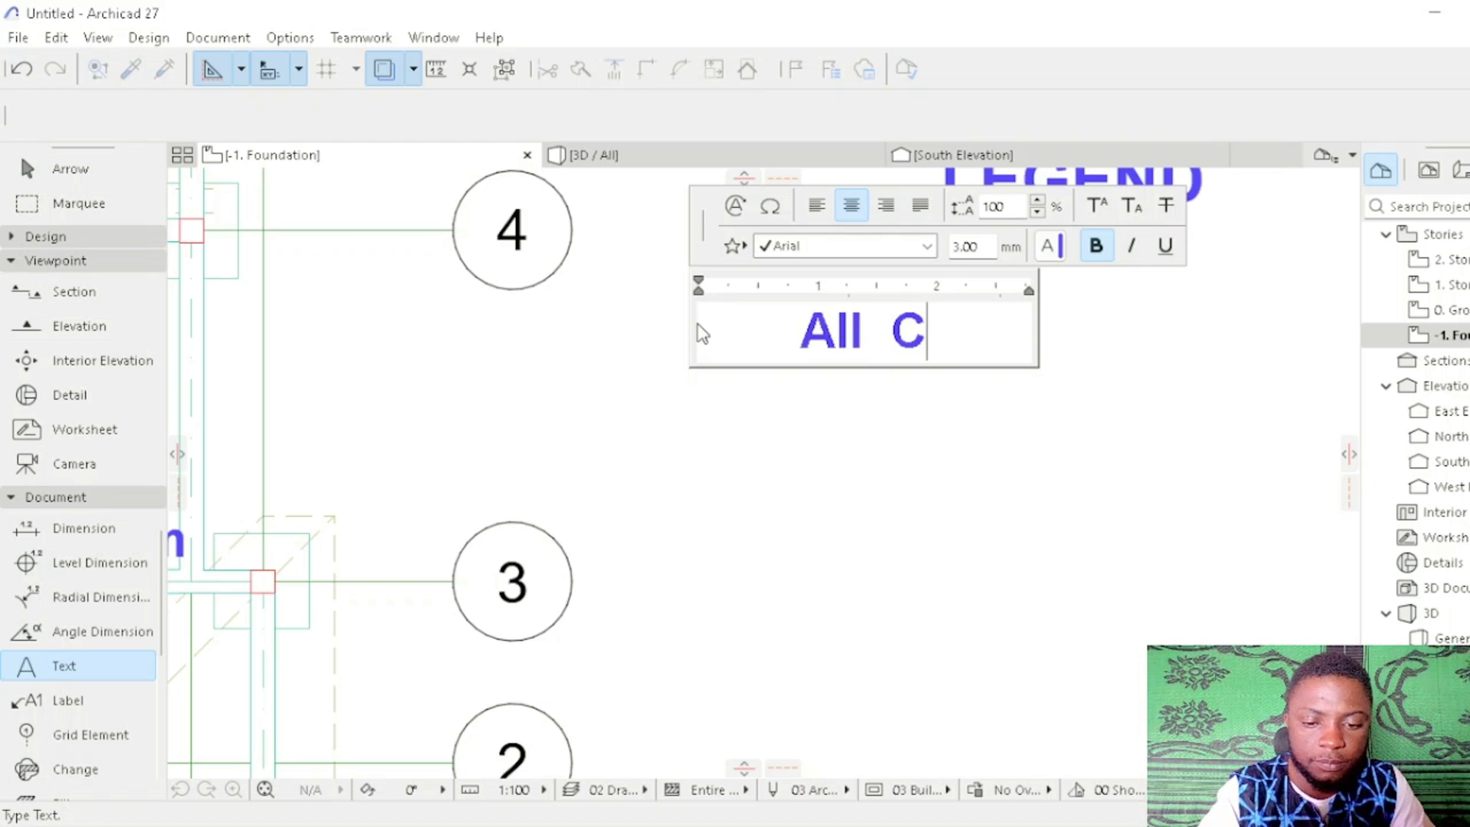
text(olumns)
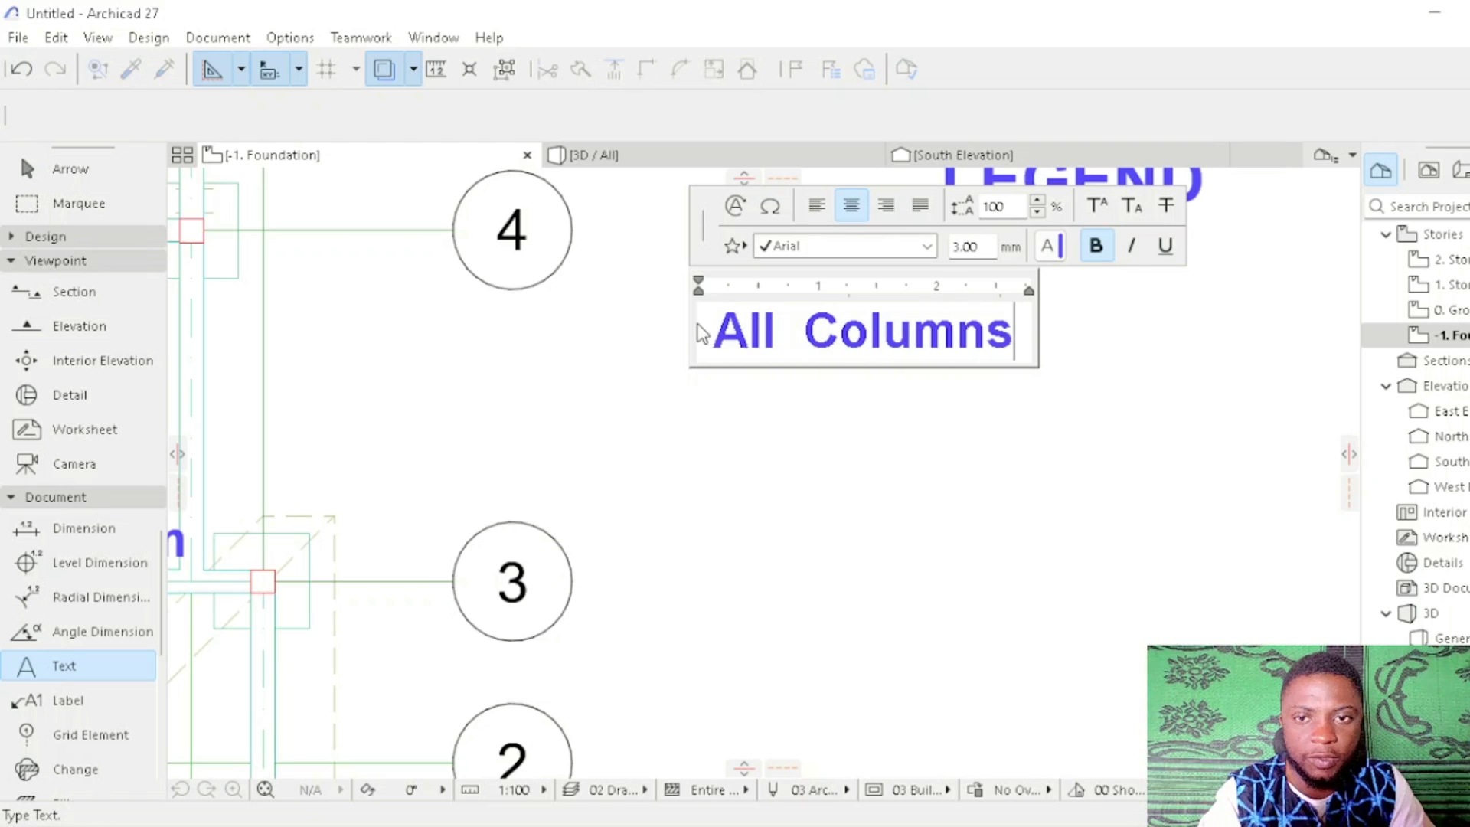
text( are)
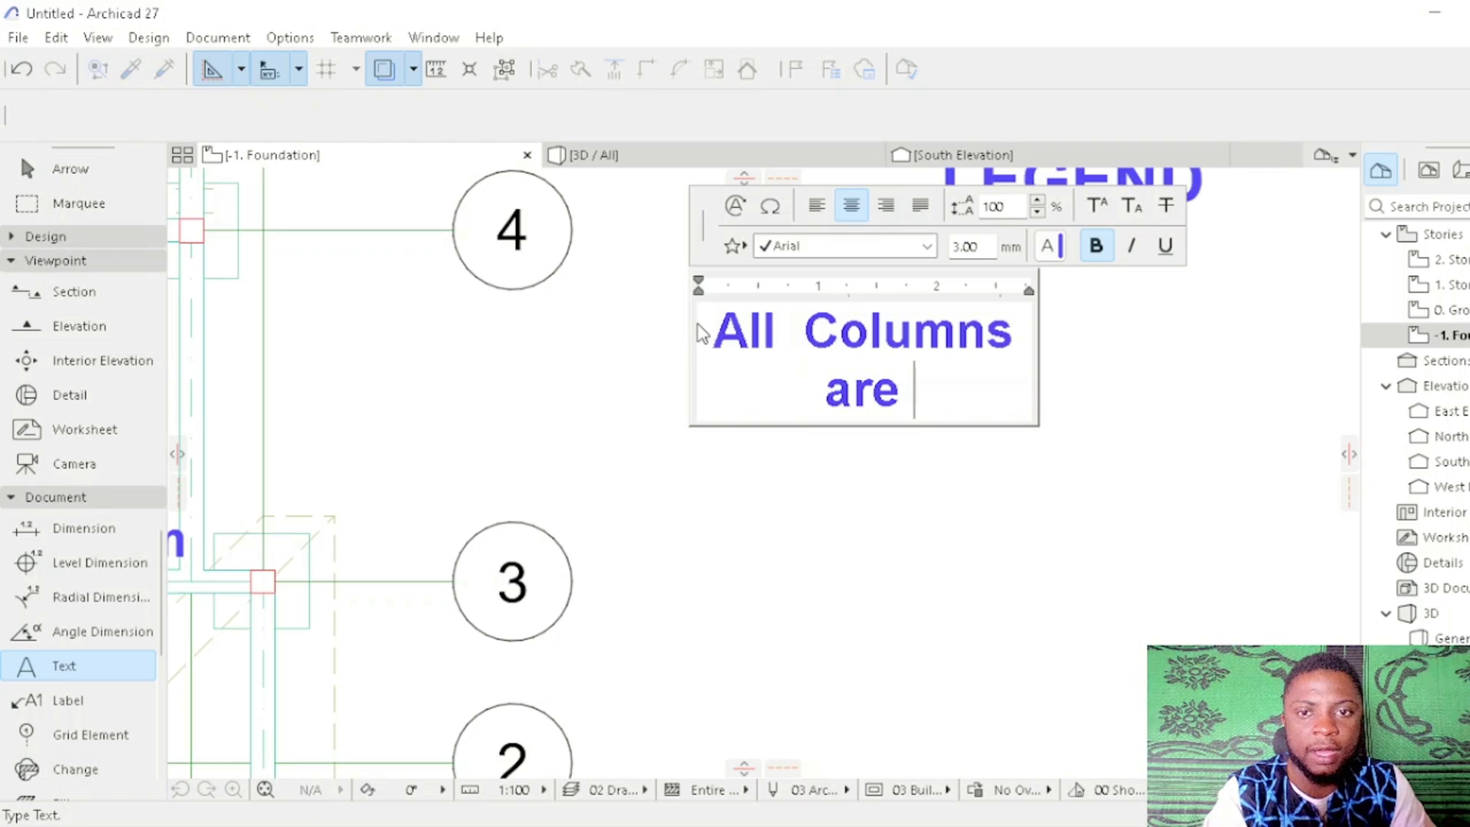
key(BackSpace)
key(BackSpace)
key(BackSpace)
key(BackSpace)
key(BackSpace)
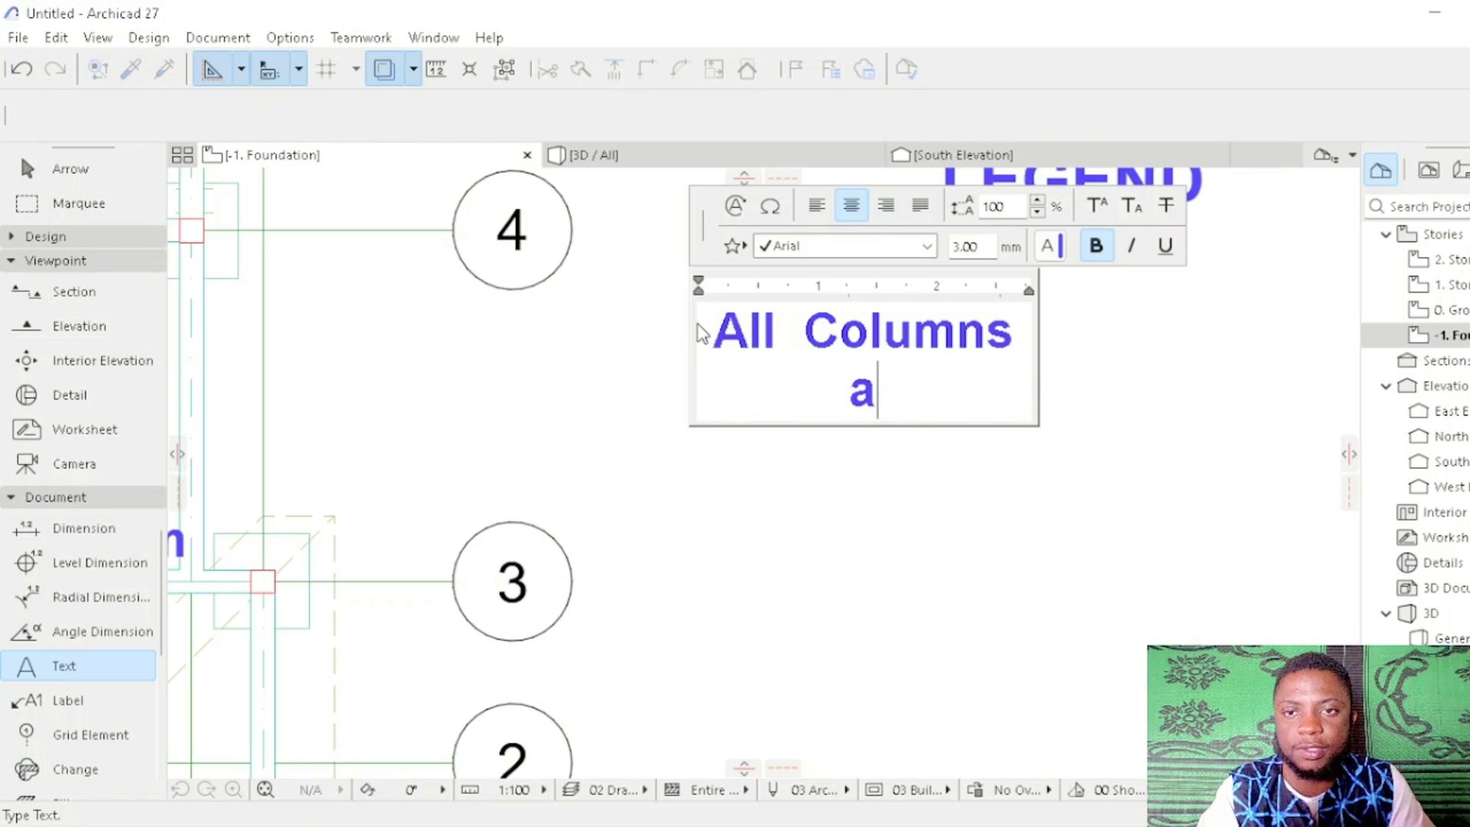
text(:)
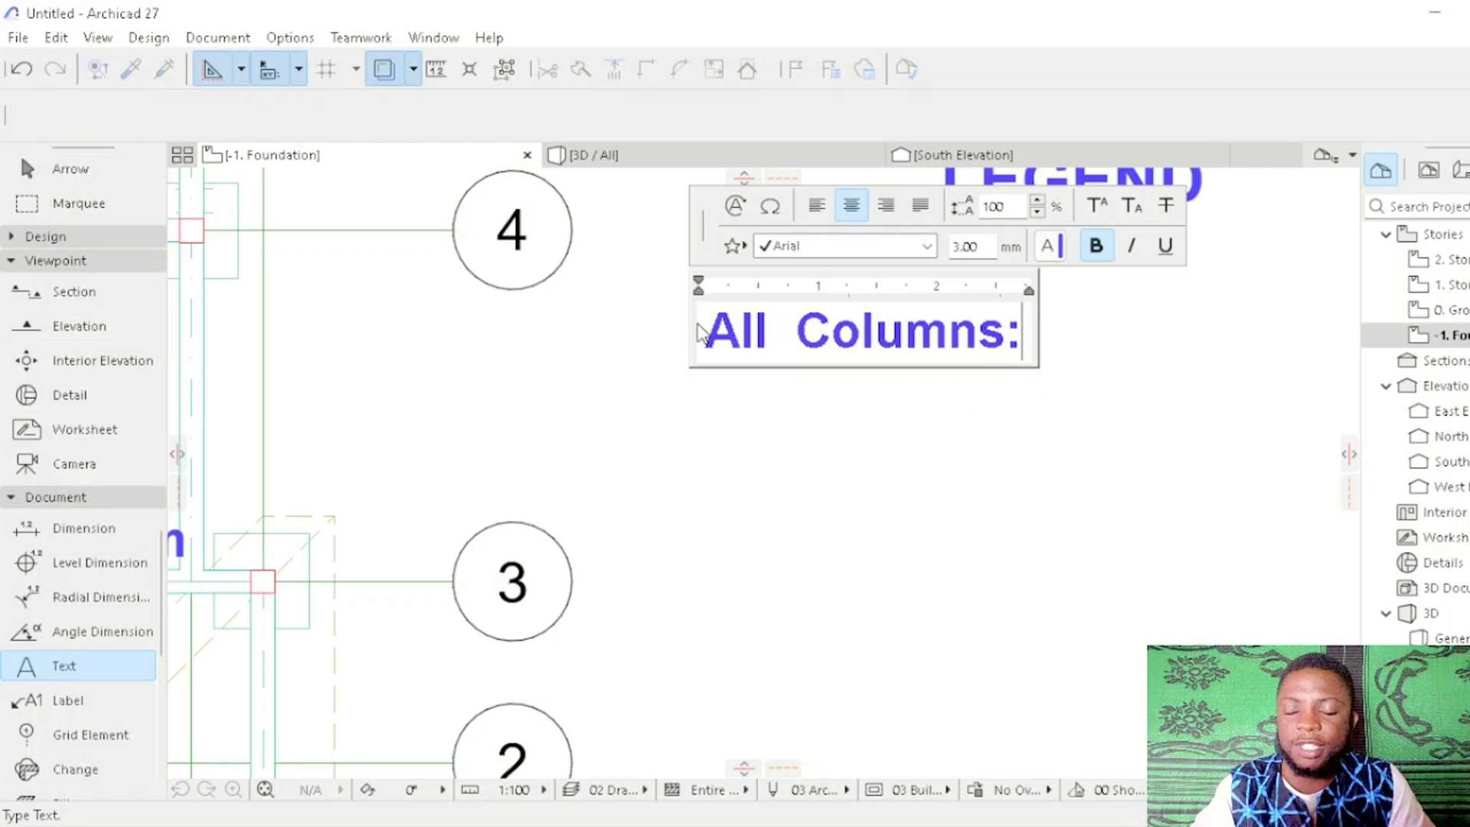
text(20cm)
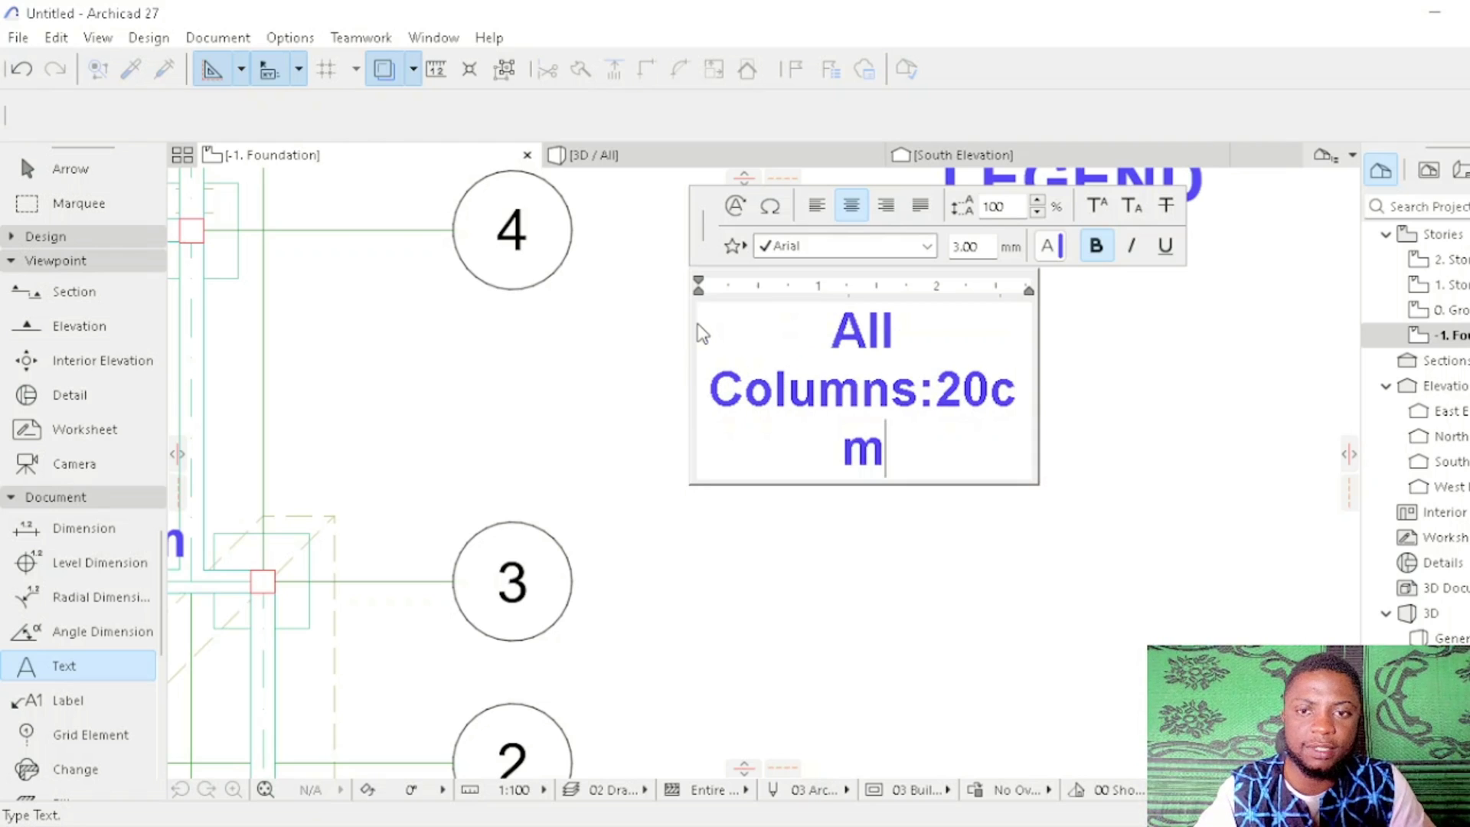
text(x)
key(BackSpace)
key(BackSpace)
key(BackSpace)
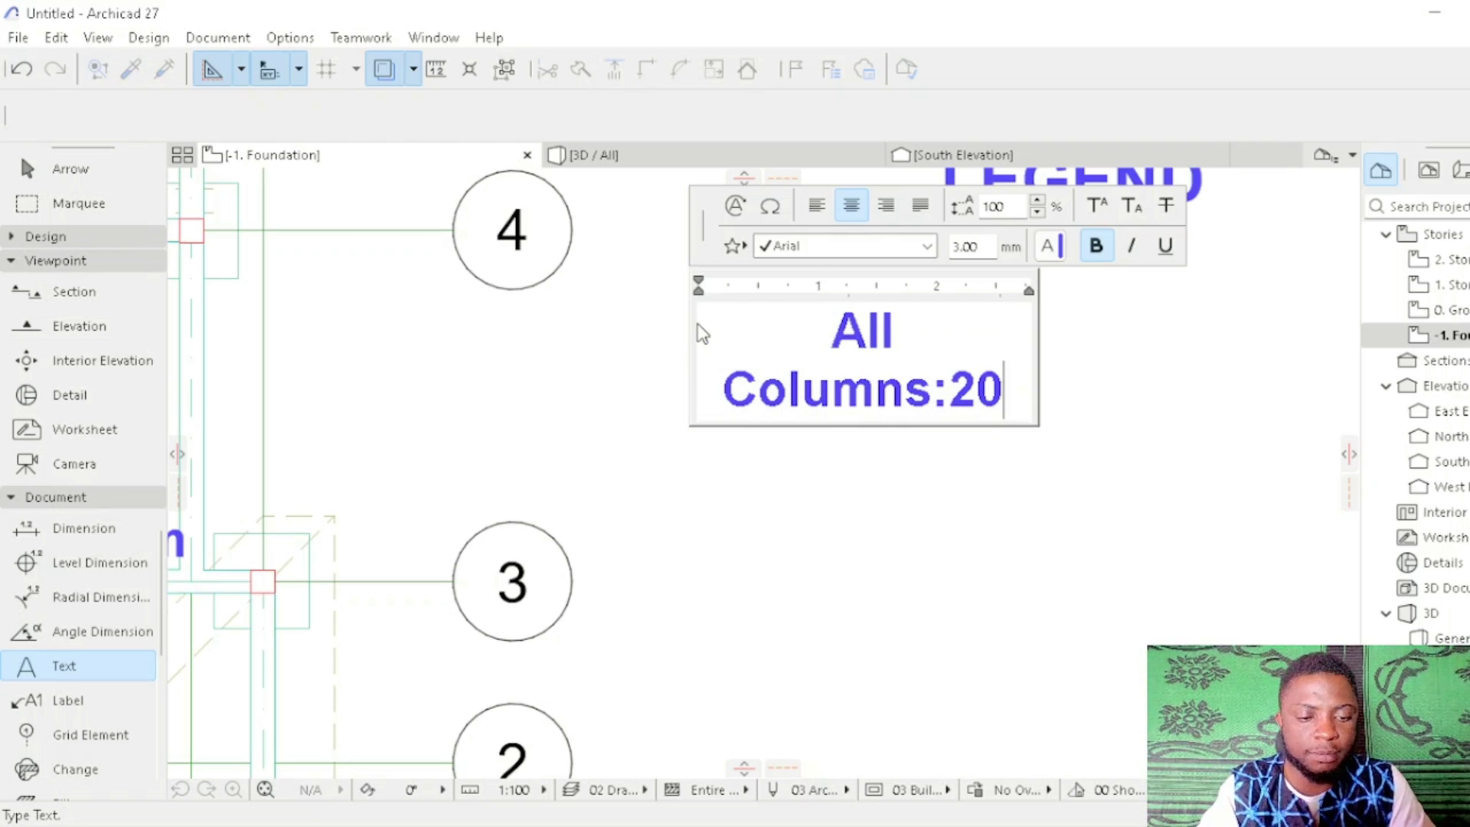
text(x20)
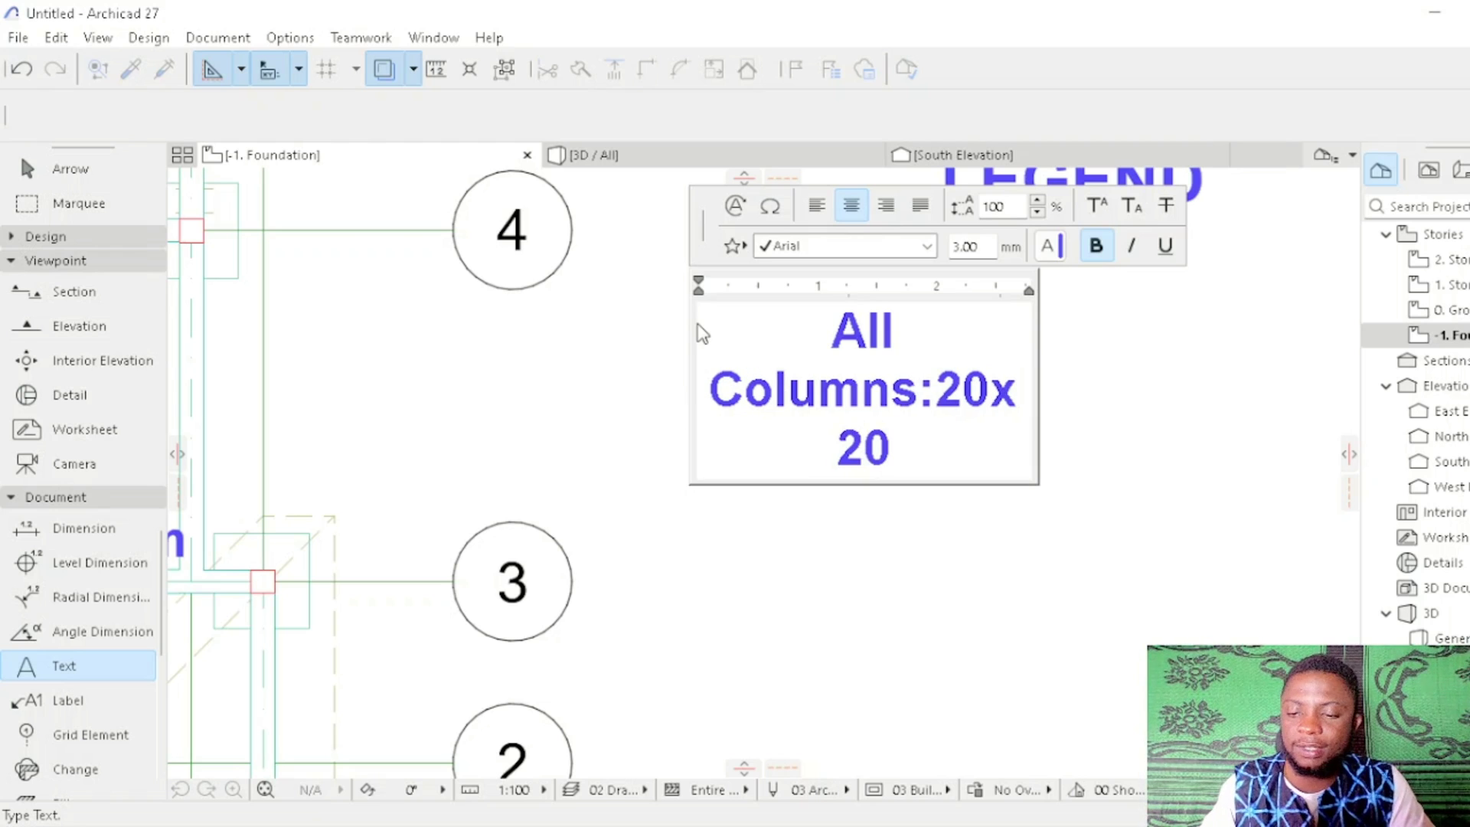
text(cm)
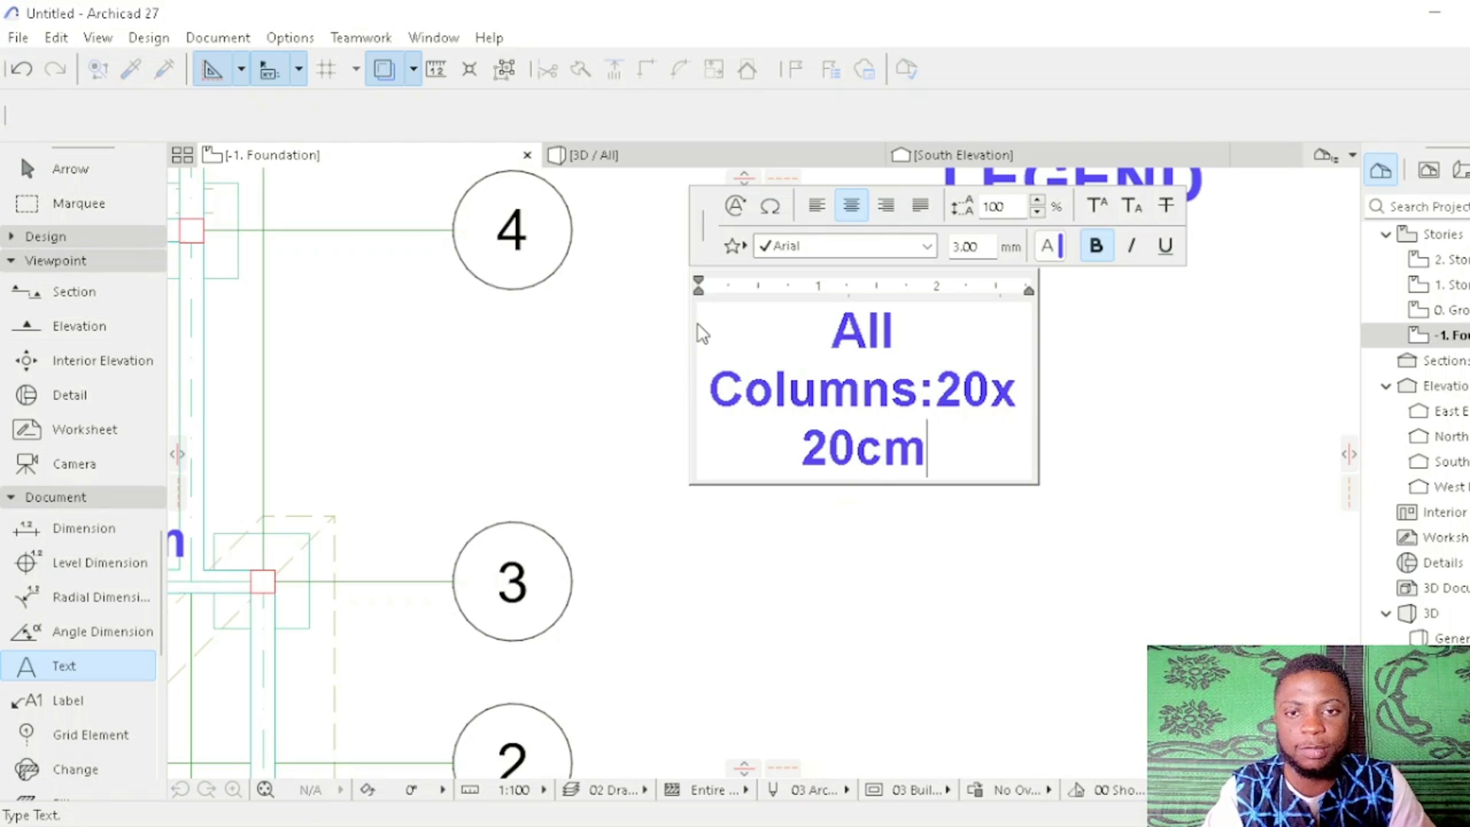
click(746, 496)
key(Escape)
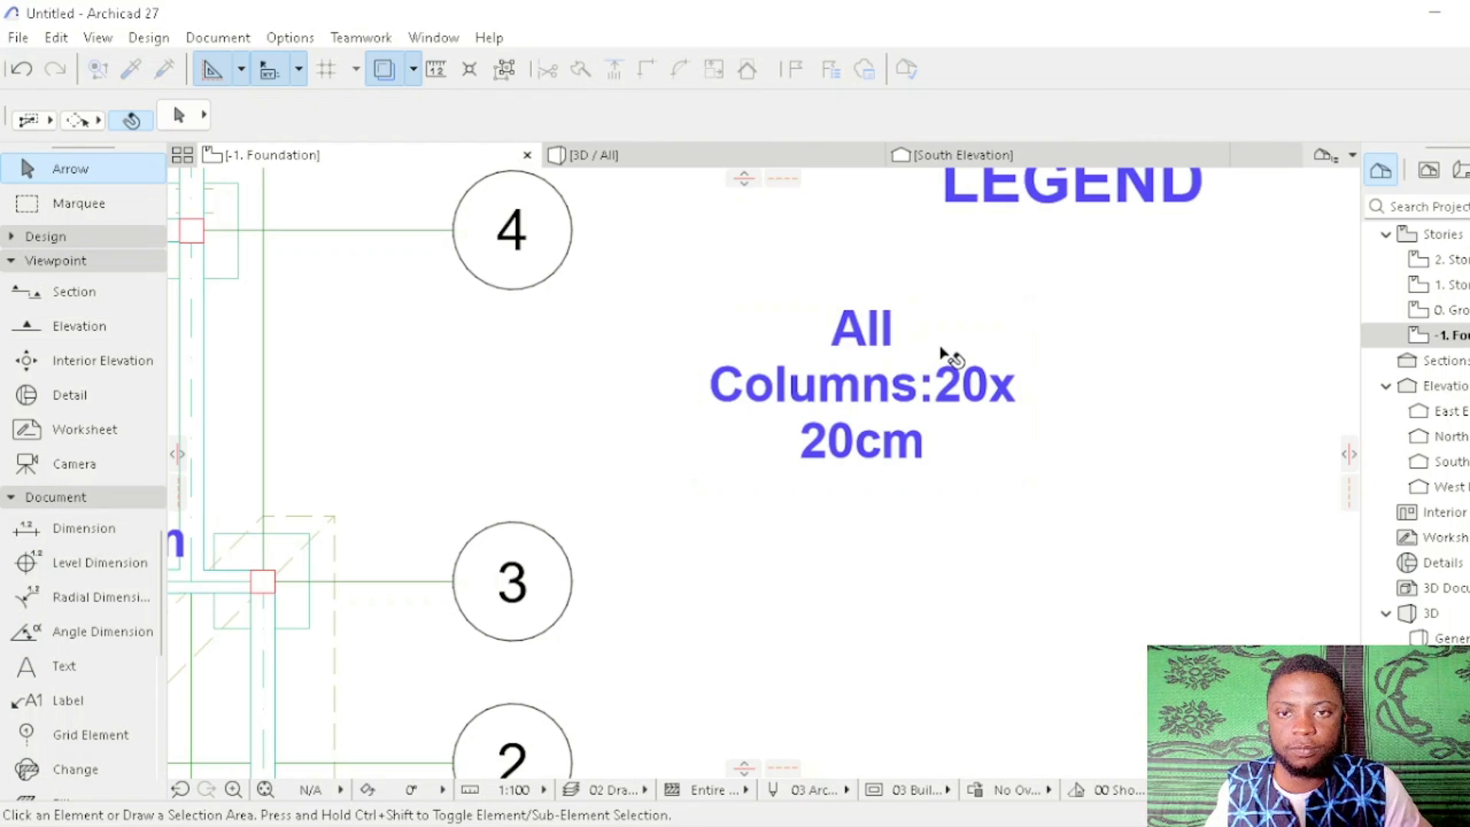
Step: Reposition and stretch the column note's text block so it fits on one line below LEGEND, with a text height of about 3.54 mm
click(949, 369)
click(1034, 305)
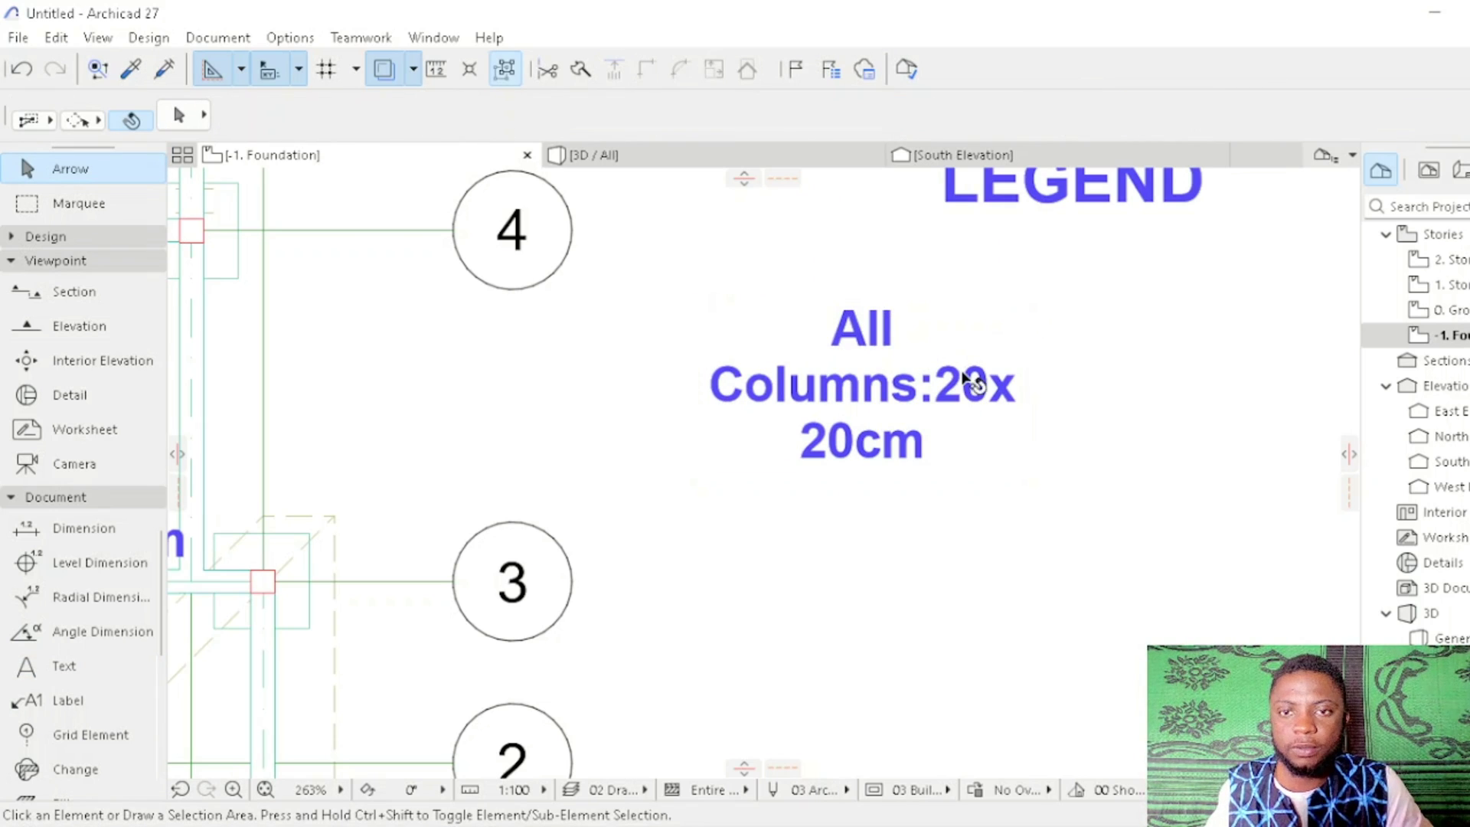
click(968, 405)
drag(1028, 306, 1188, 301)
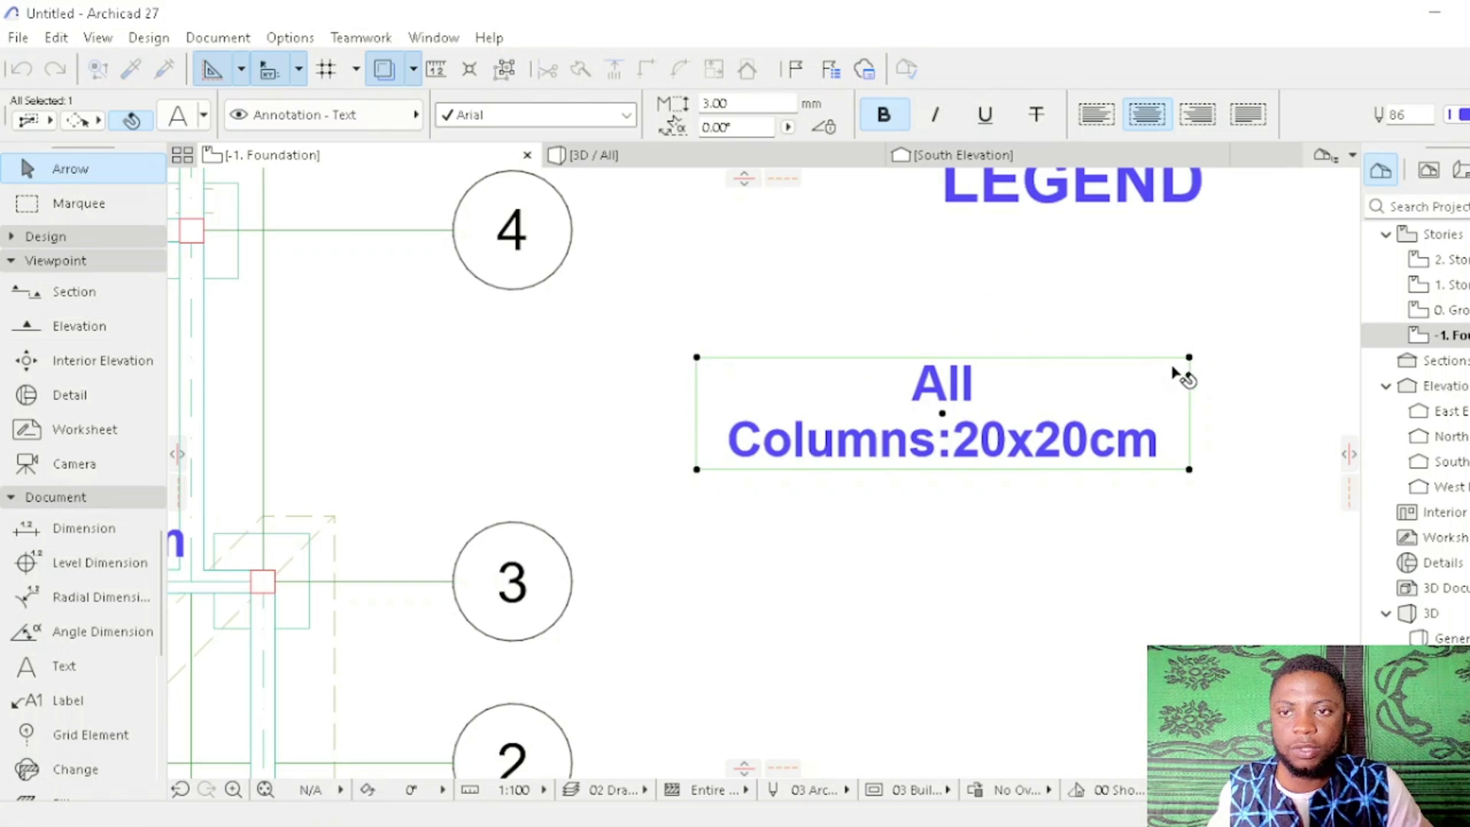
click(1189, 357)
click(1146, 314)
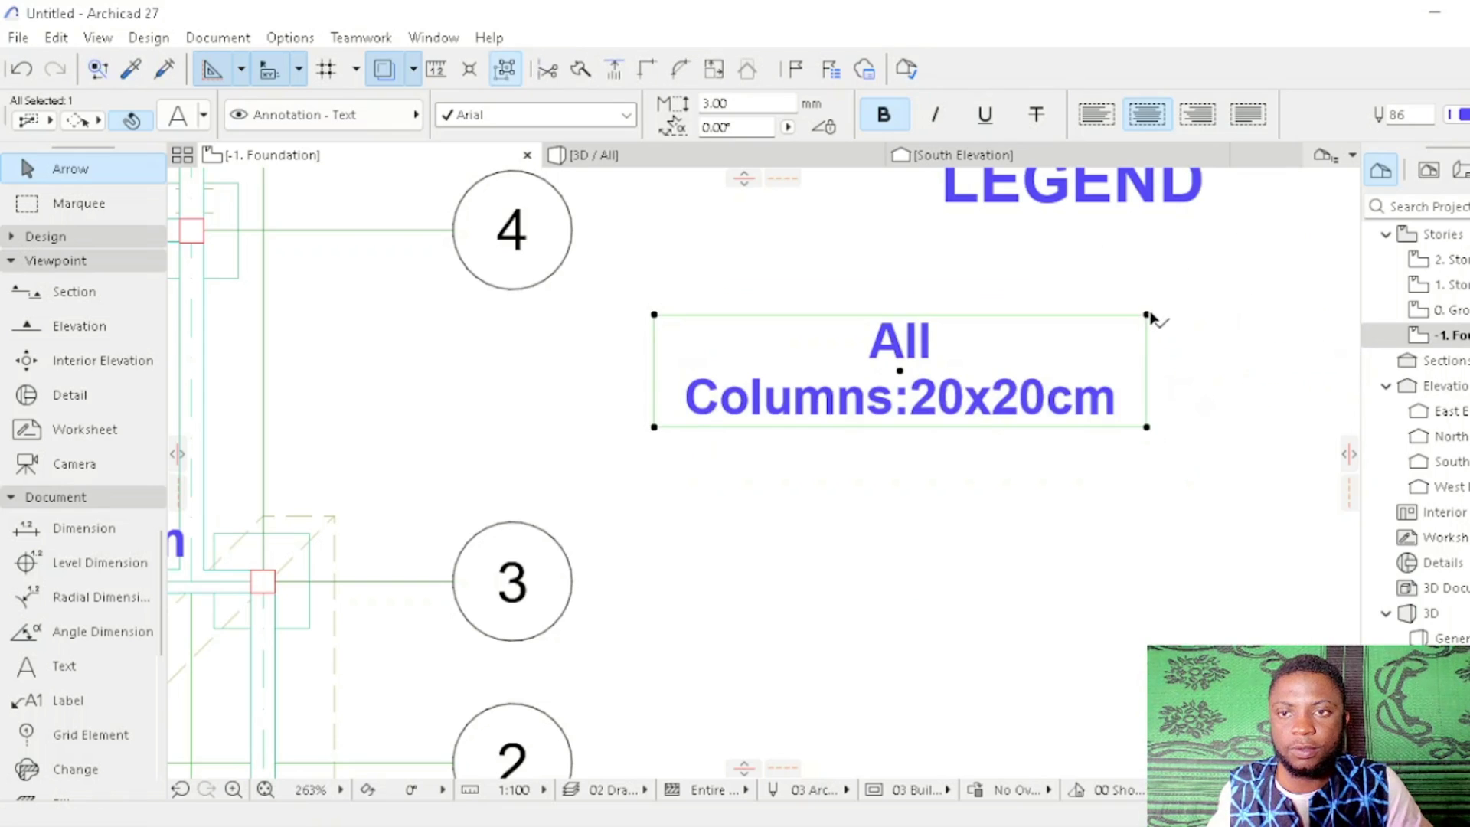
click(1150, 315)
click(1223, 312)
click(1234, 427)
click(1322, 360)
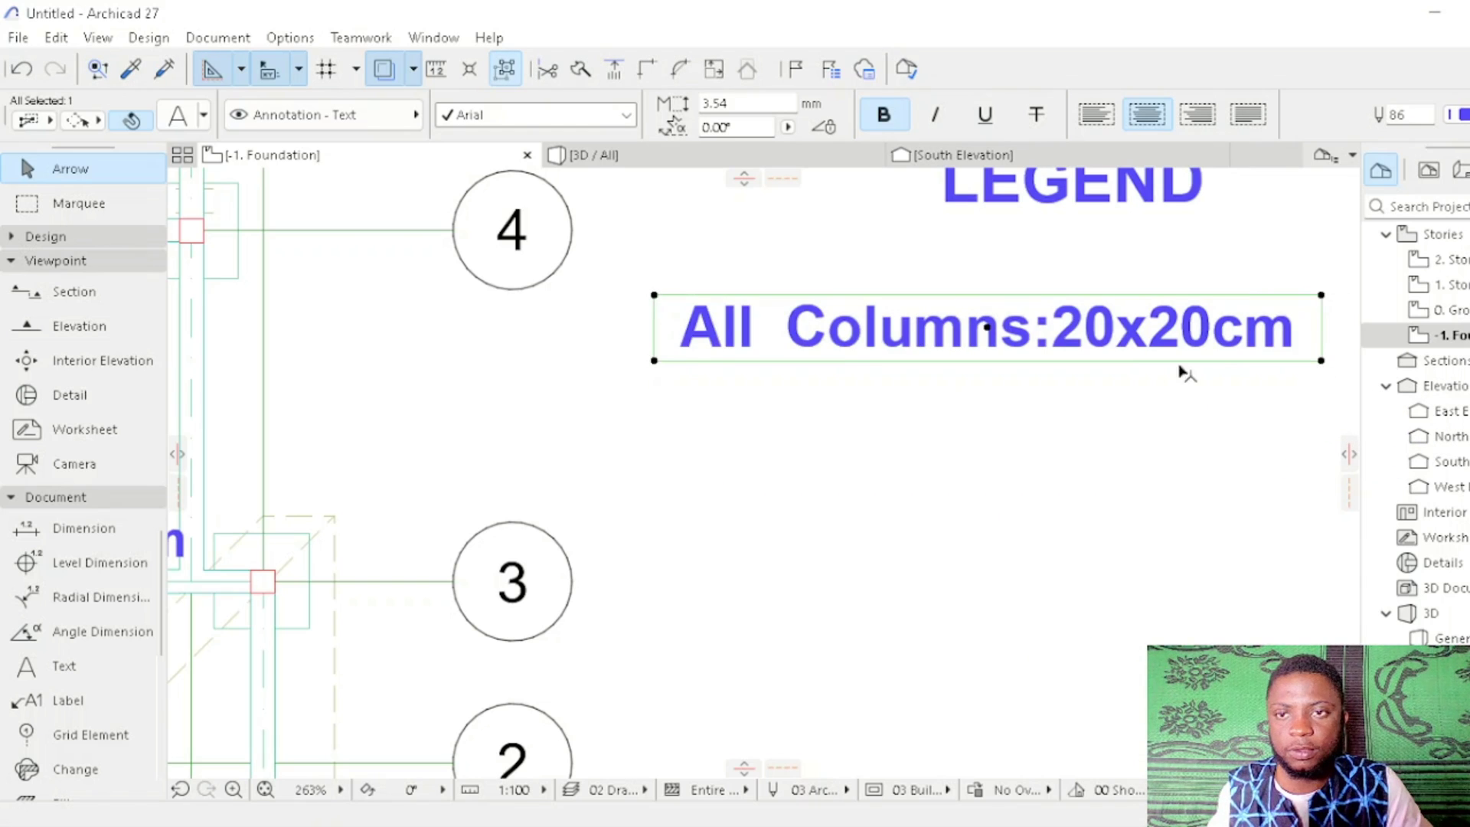
Step: Place a copy of the All Columns note directly below the original
scroll(1117, 360, down, 2)
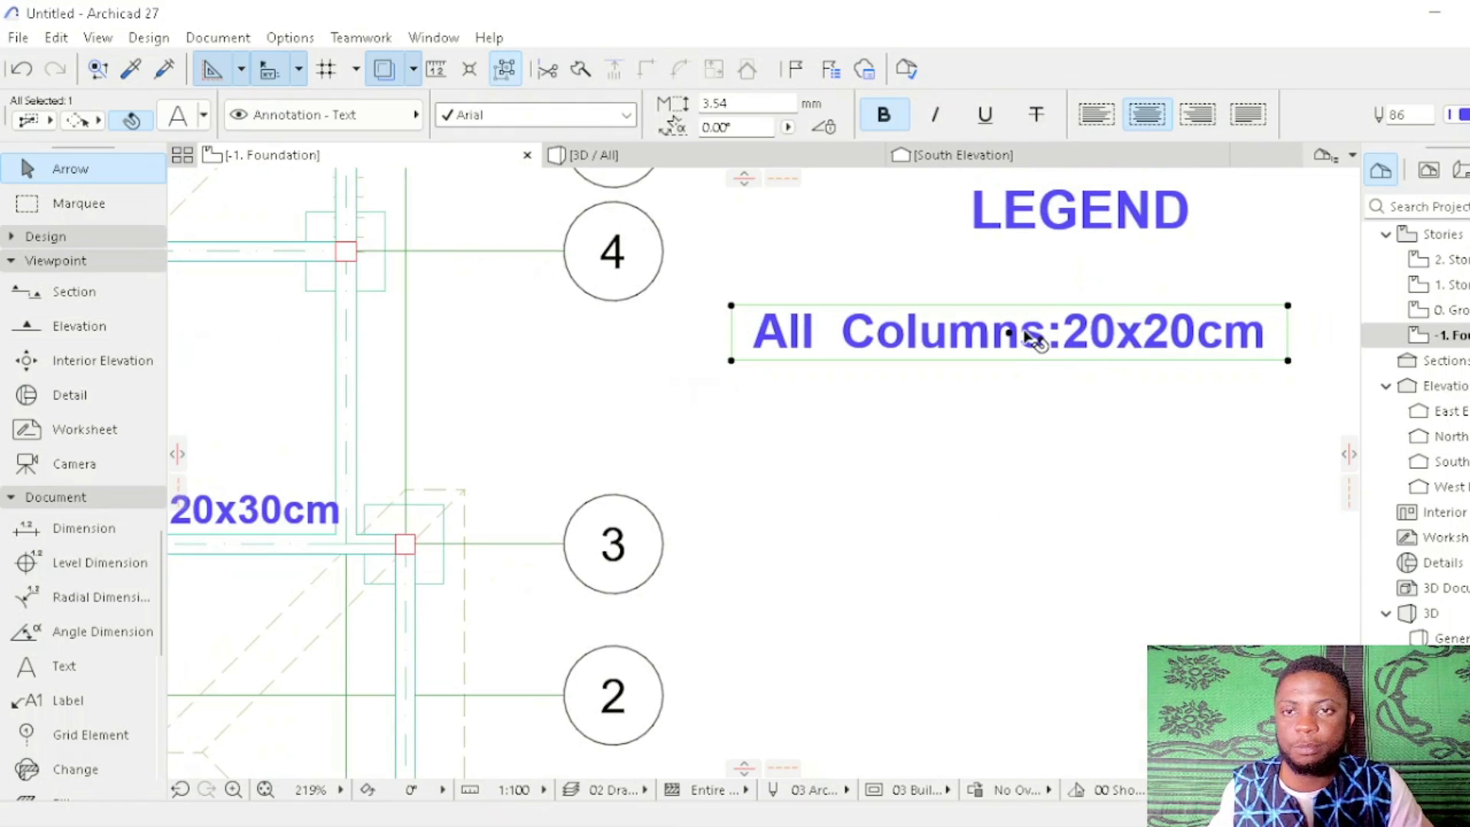
right_click(1035, 339)
mouse_move(1100, 518)
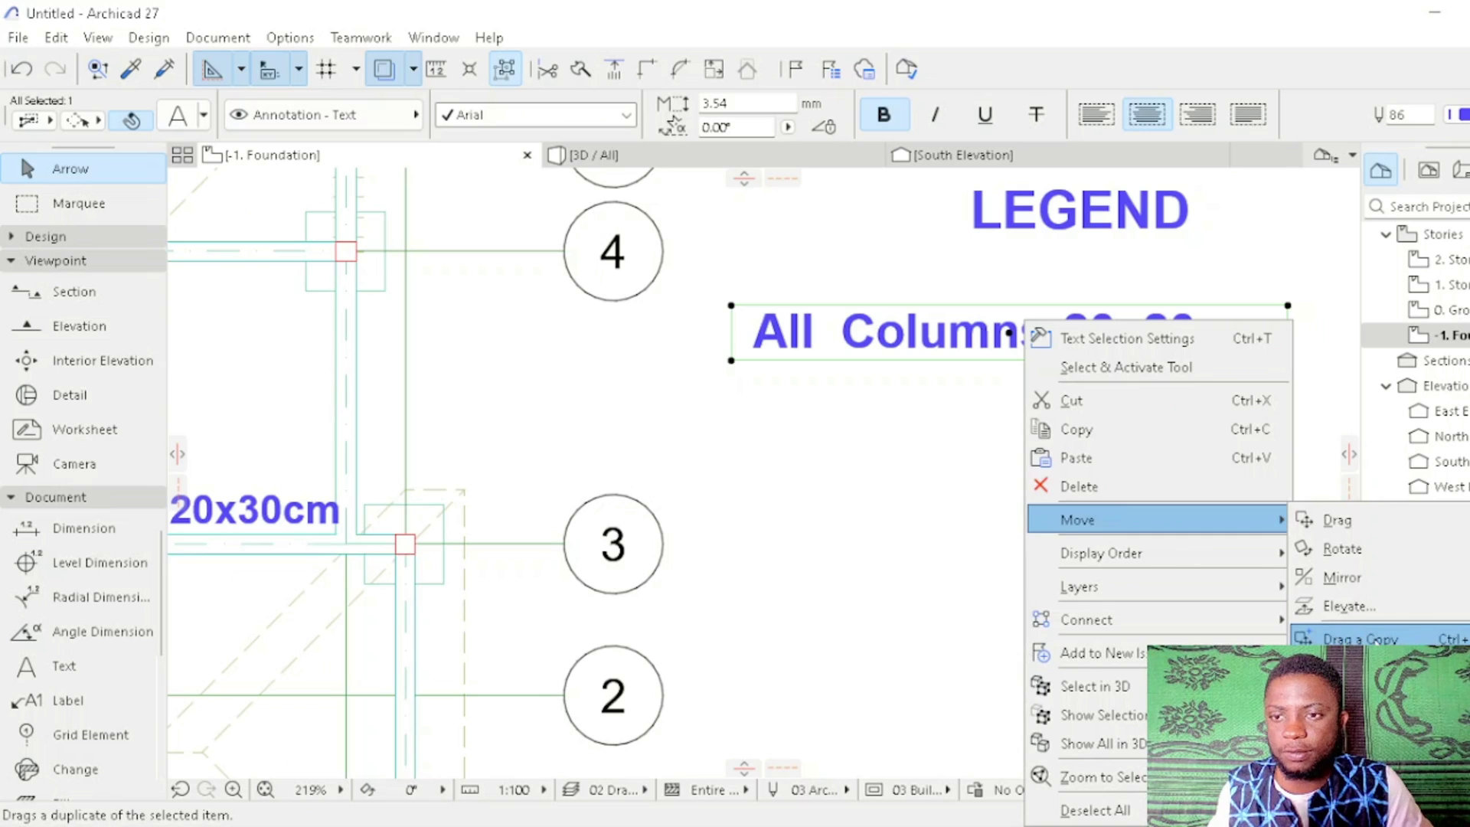
click(1347, 639)
click(984, 438)
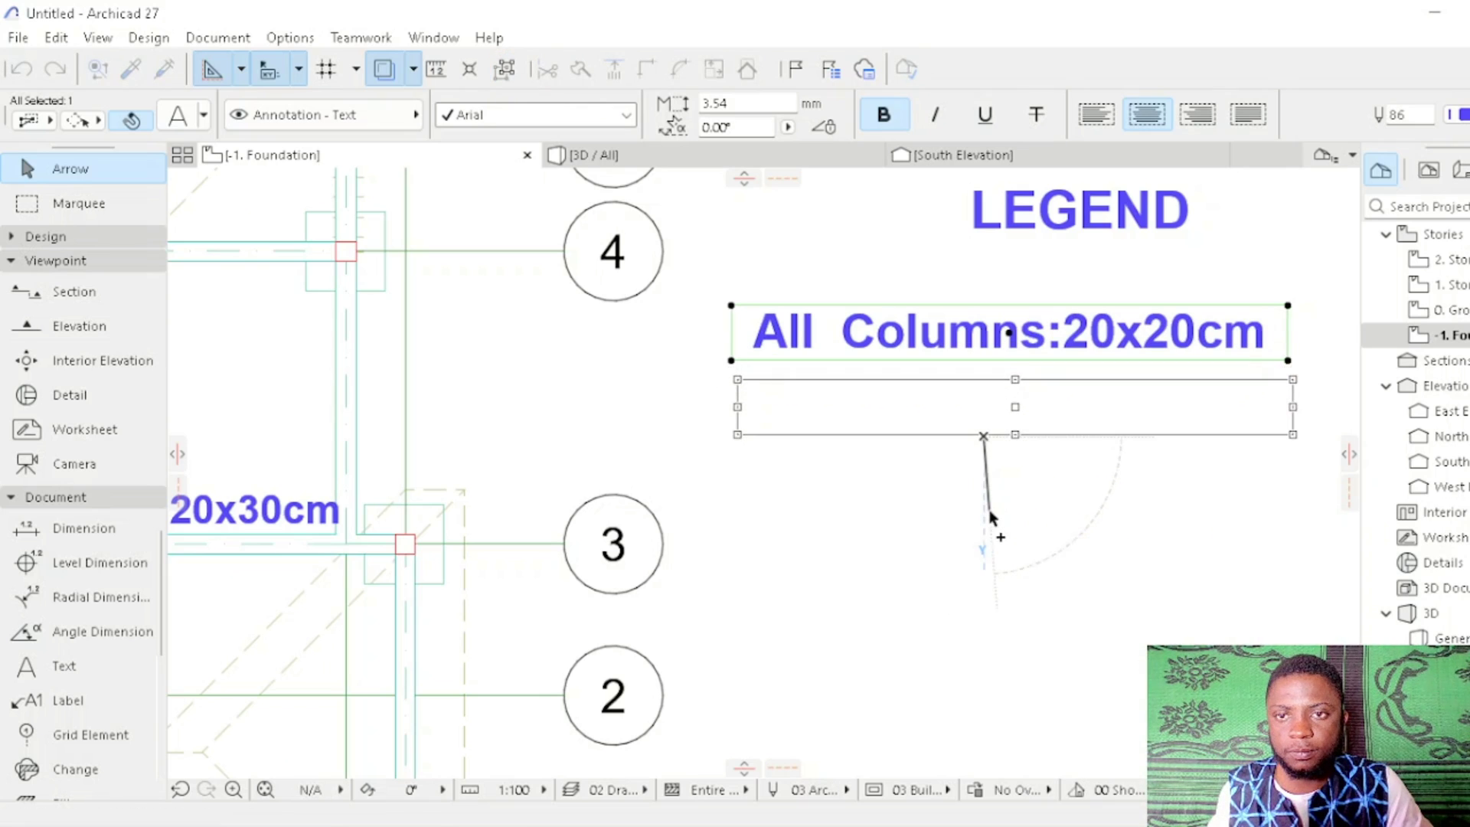
click(989, 513)
Step: Change the copied note's text to "All Beams:20x30cm"
double_click(1011, 407)
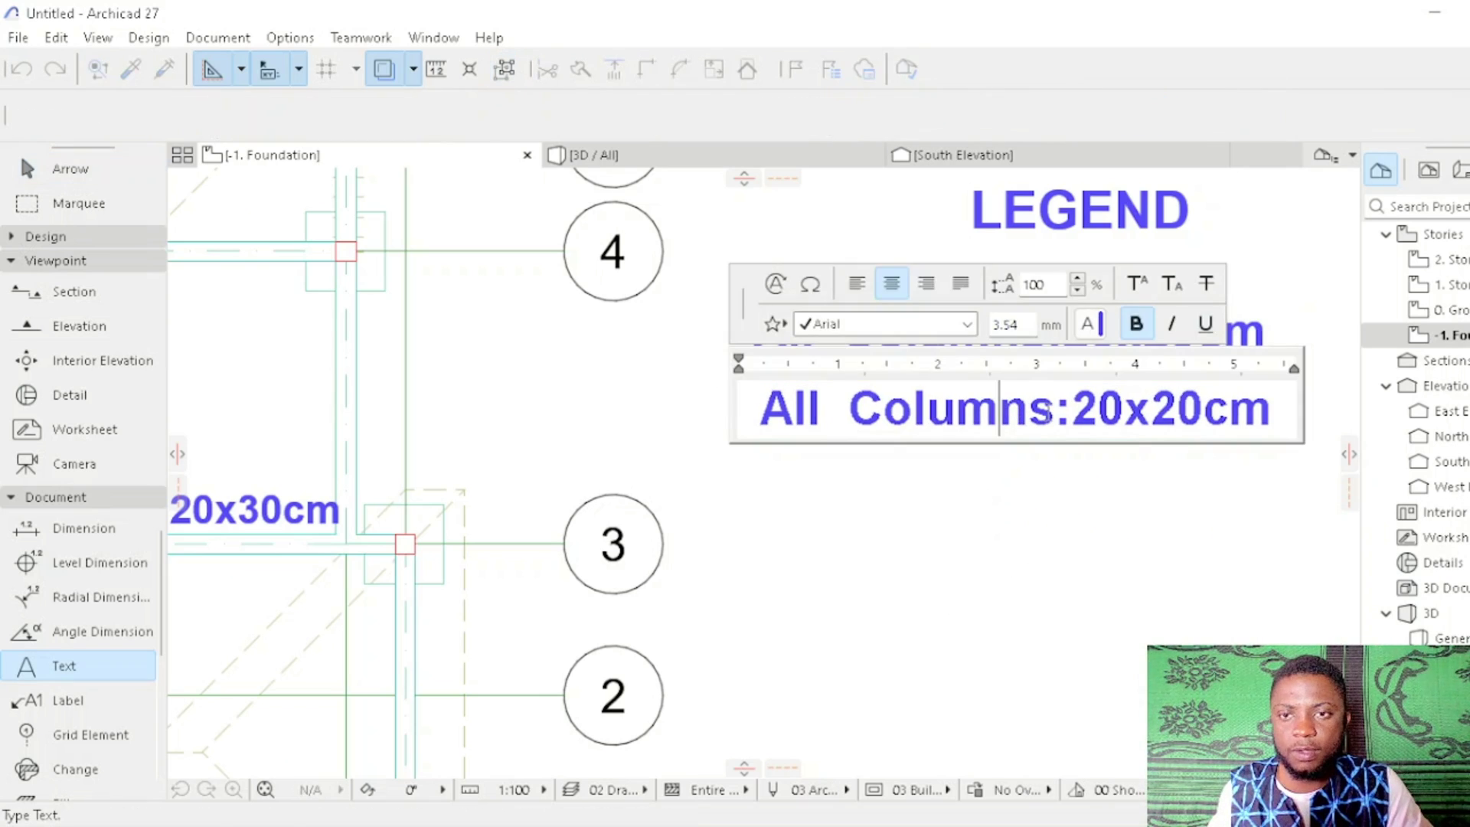
drag(1055, 414, 858, 417)
text(Beam)
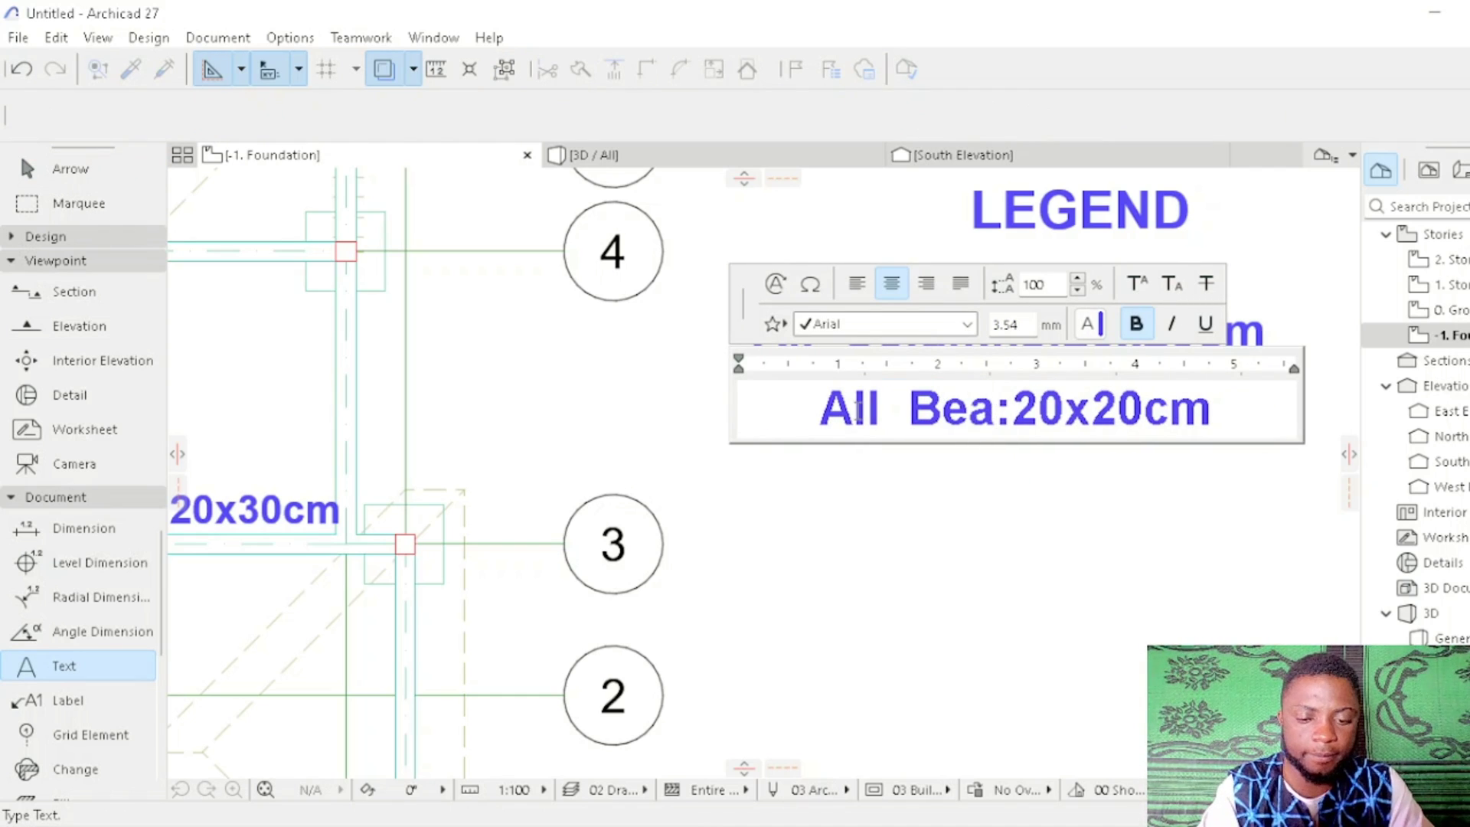
text(s)
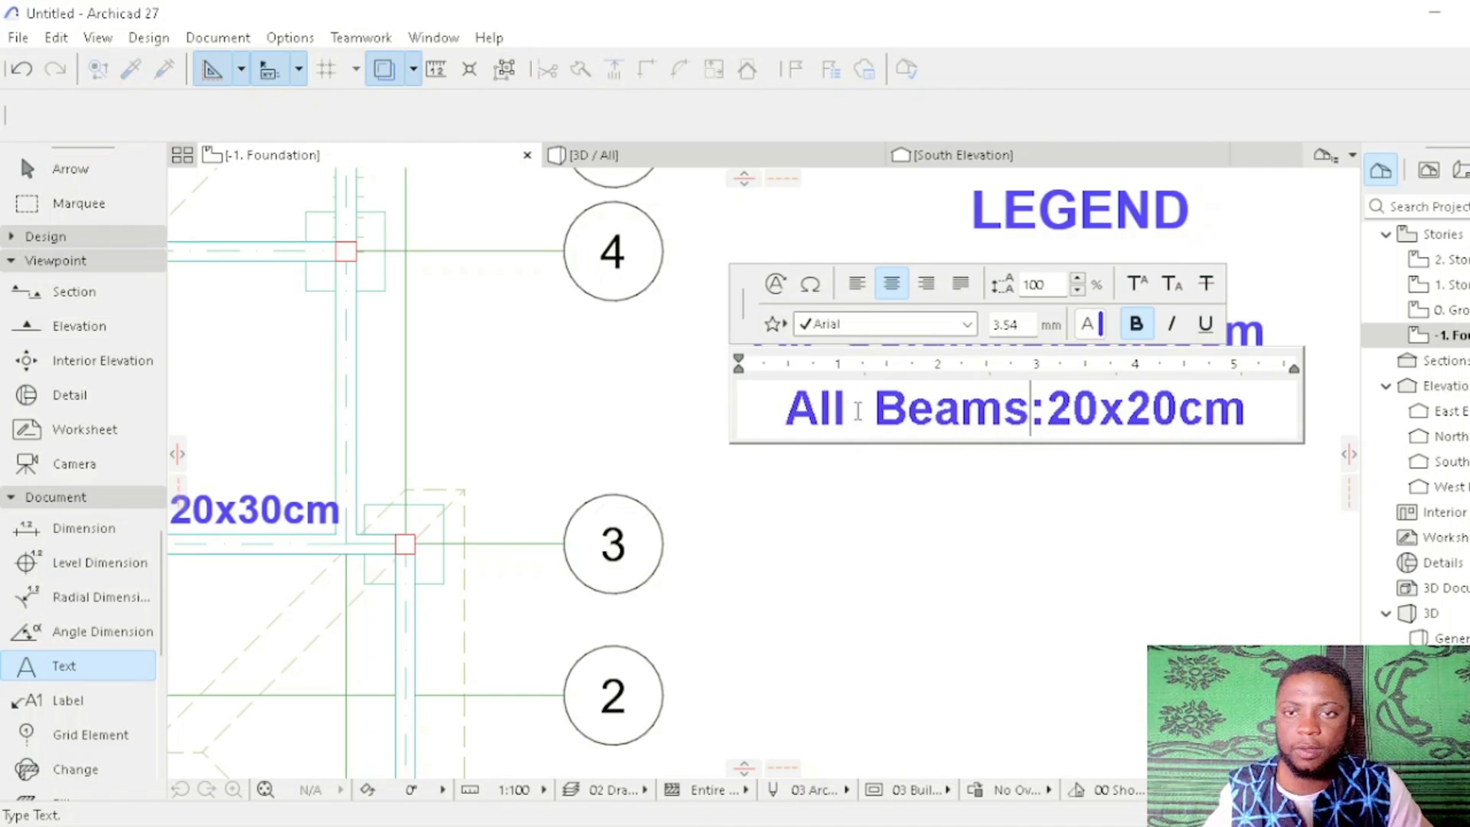
click(1150, 417)
key(BackSpace)
text(3)
click(1125, 494)
key(Escape)
Step: Place a copy of the All Beams note directly below the original in the legend
scroll(1043, 444, down, 3)
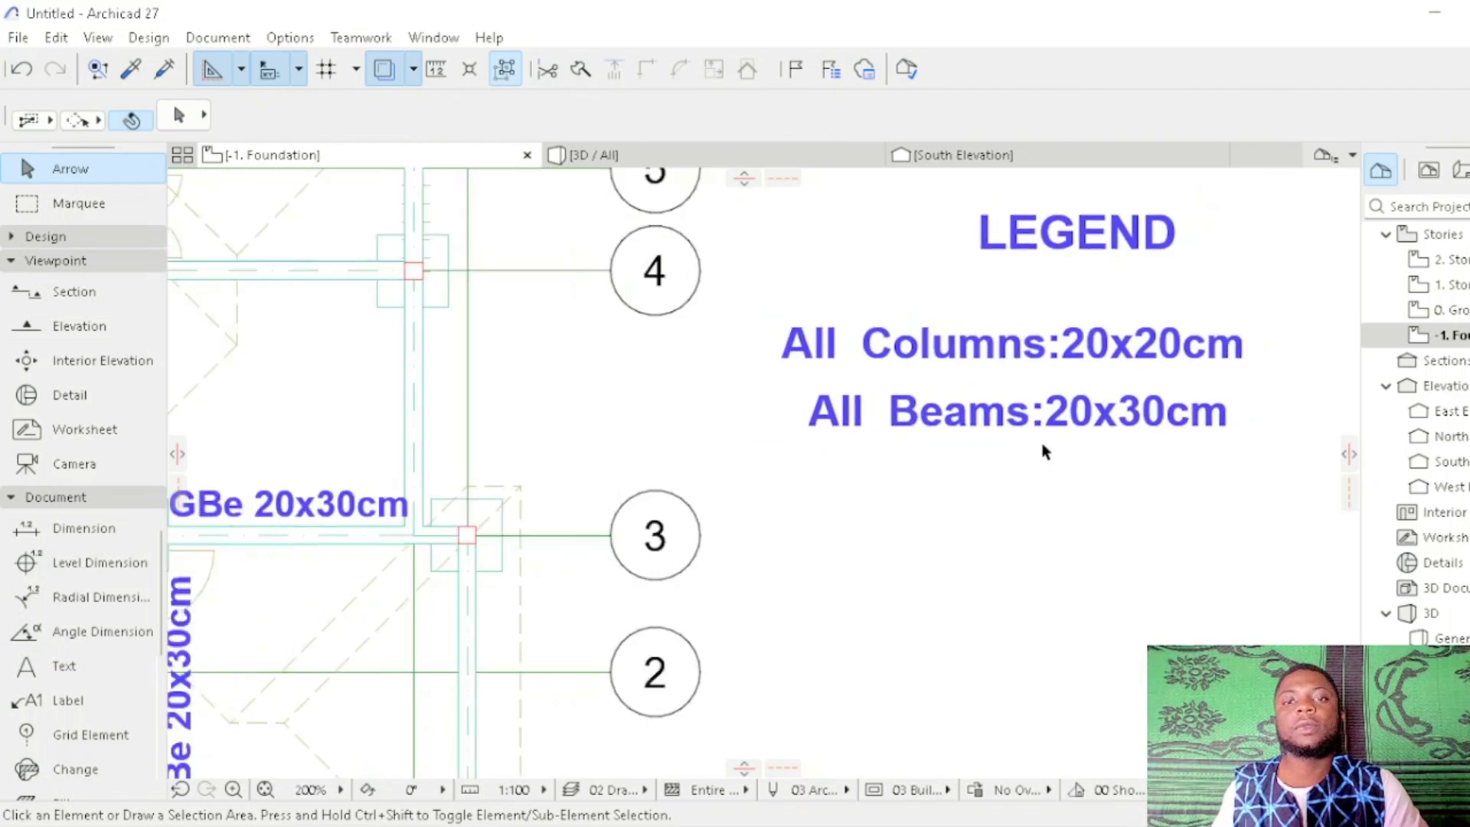
scroll(1038, 438, up, 4)
click(1017, 438)
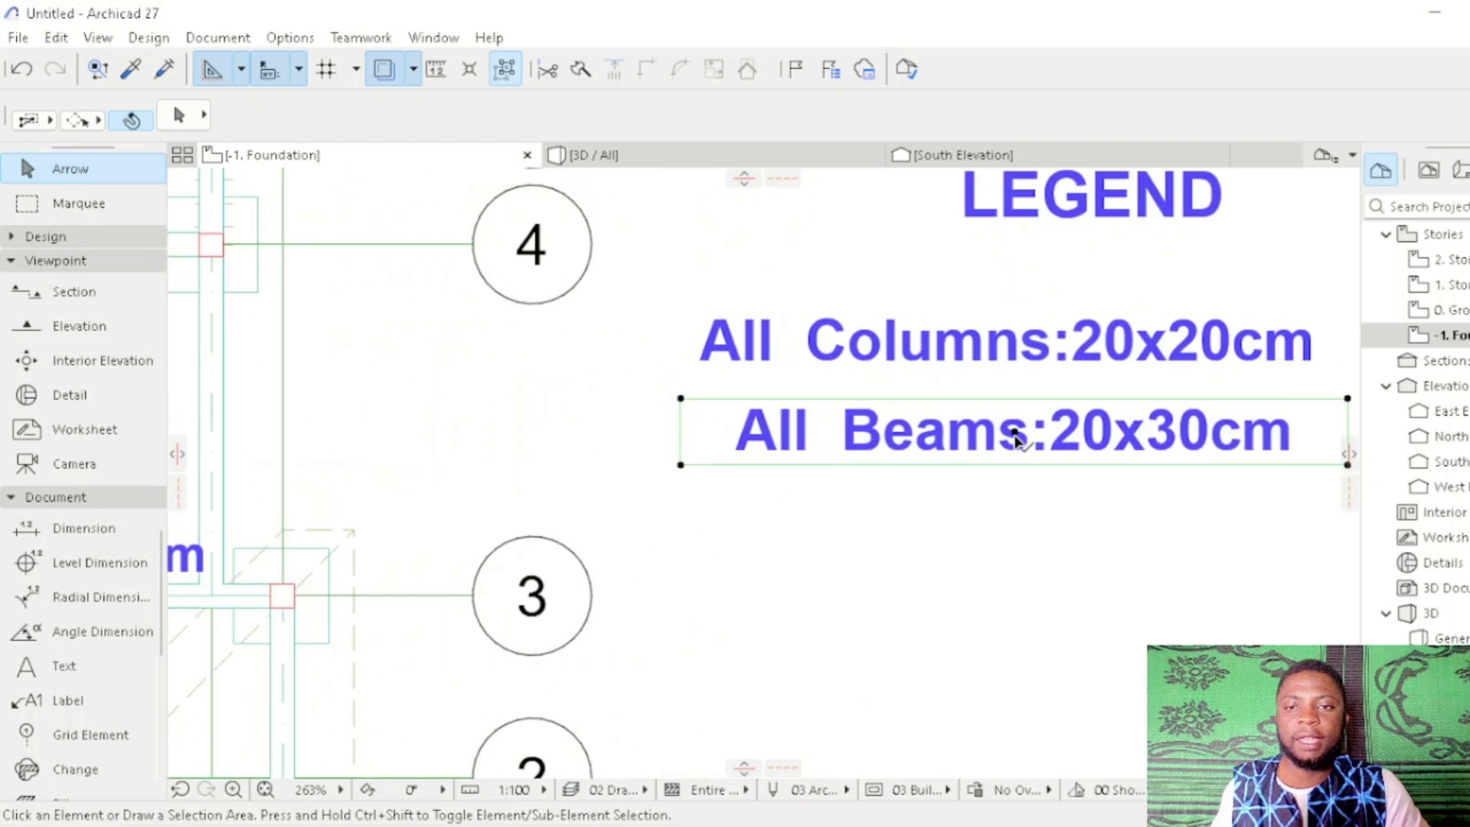
right_click(1016, 438)
mouse_move(1085, 517)
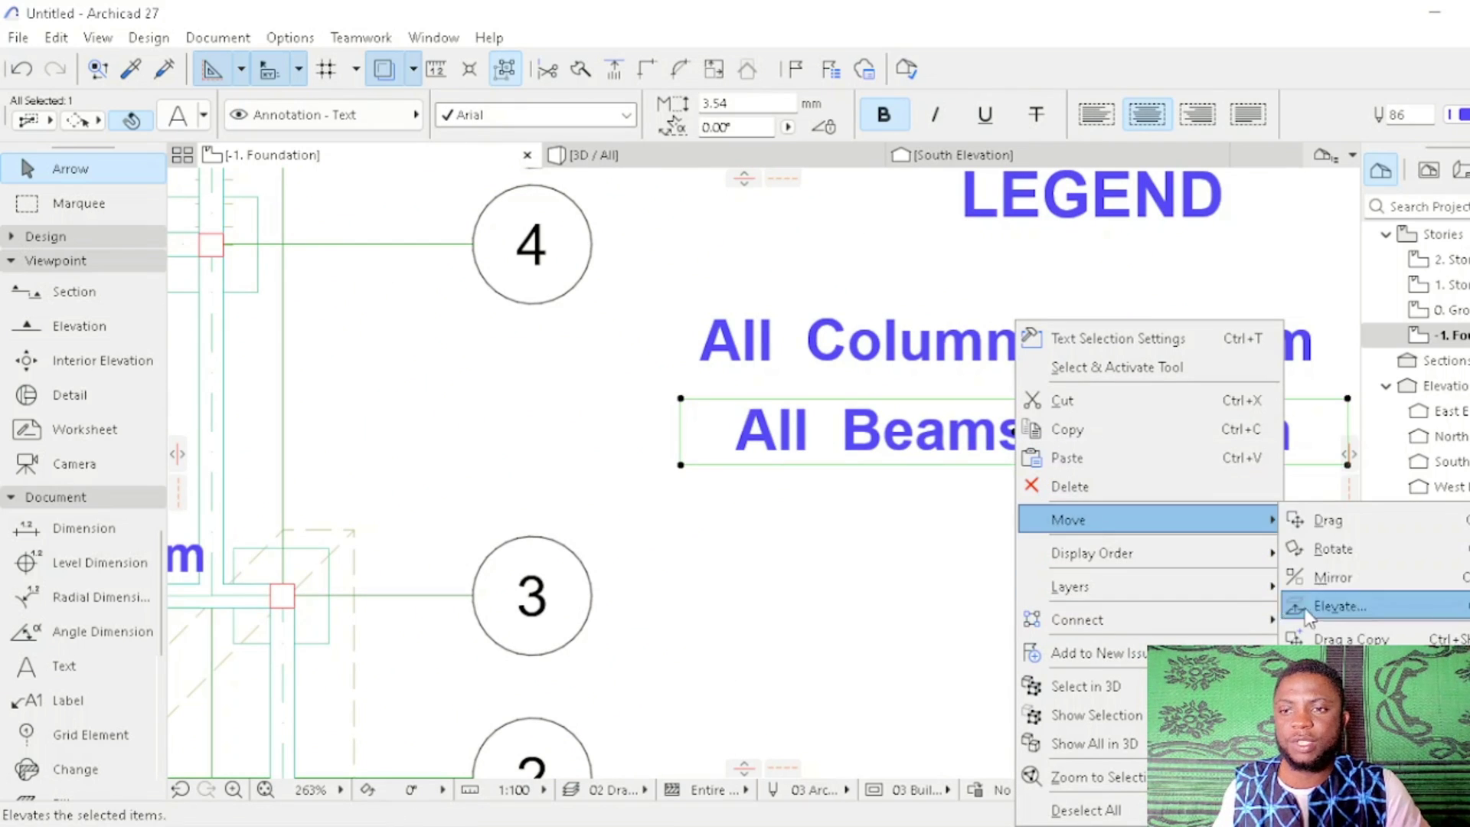
click(1332, 638)
click(991, 490)
click(994, 595)
Step: Change the lowest copied note's text to "All Footings:80x80cm"
double_click(1019, 527)
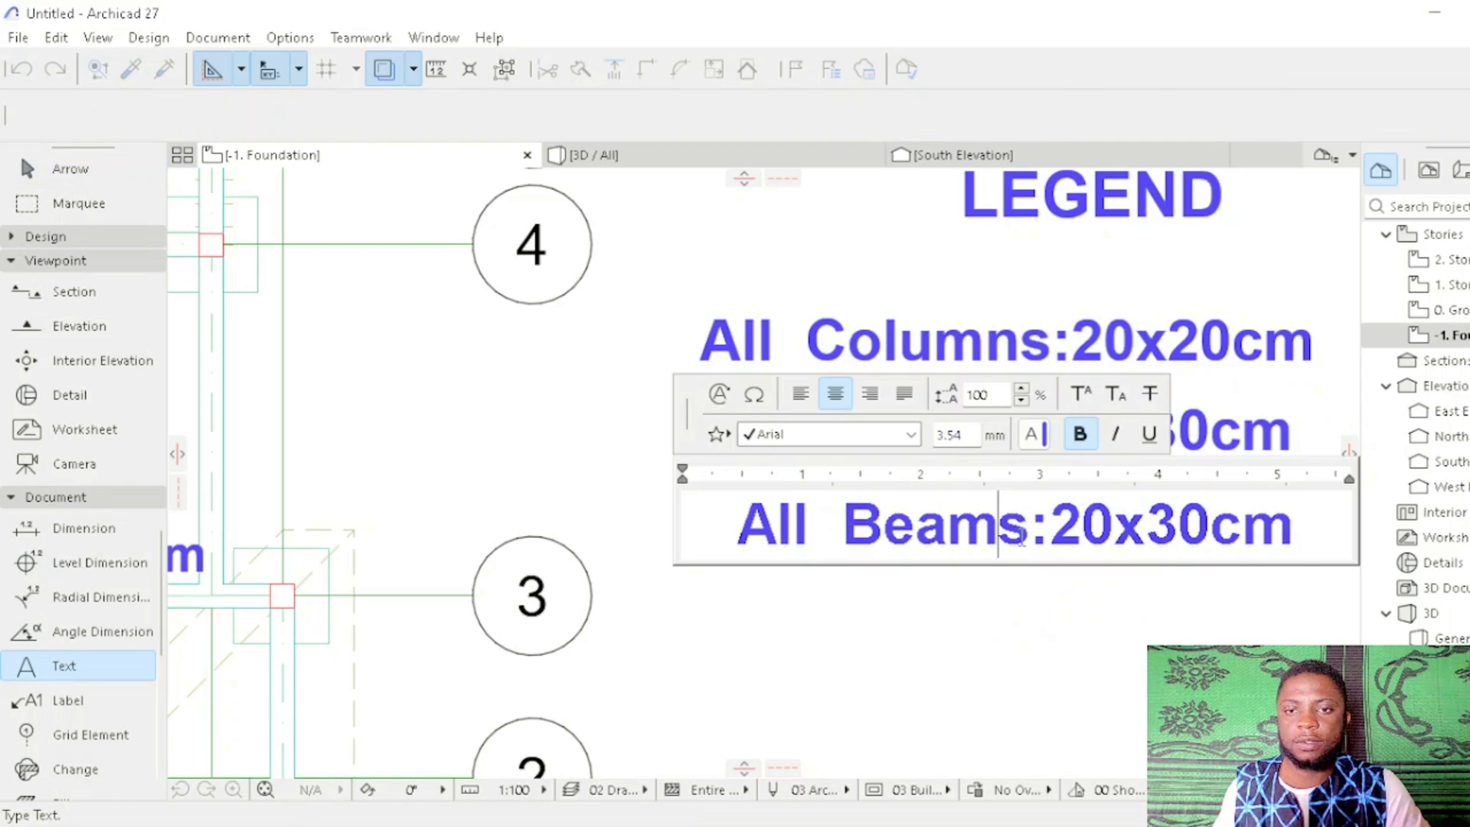
drag(1023, 536, 856, 555)
text(F)
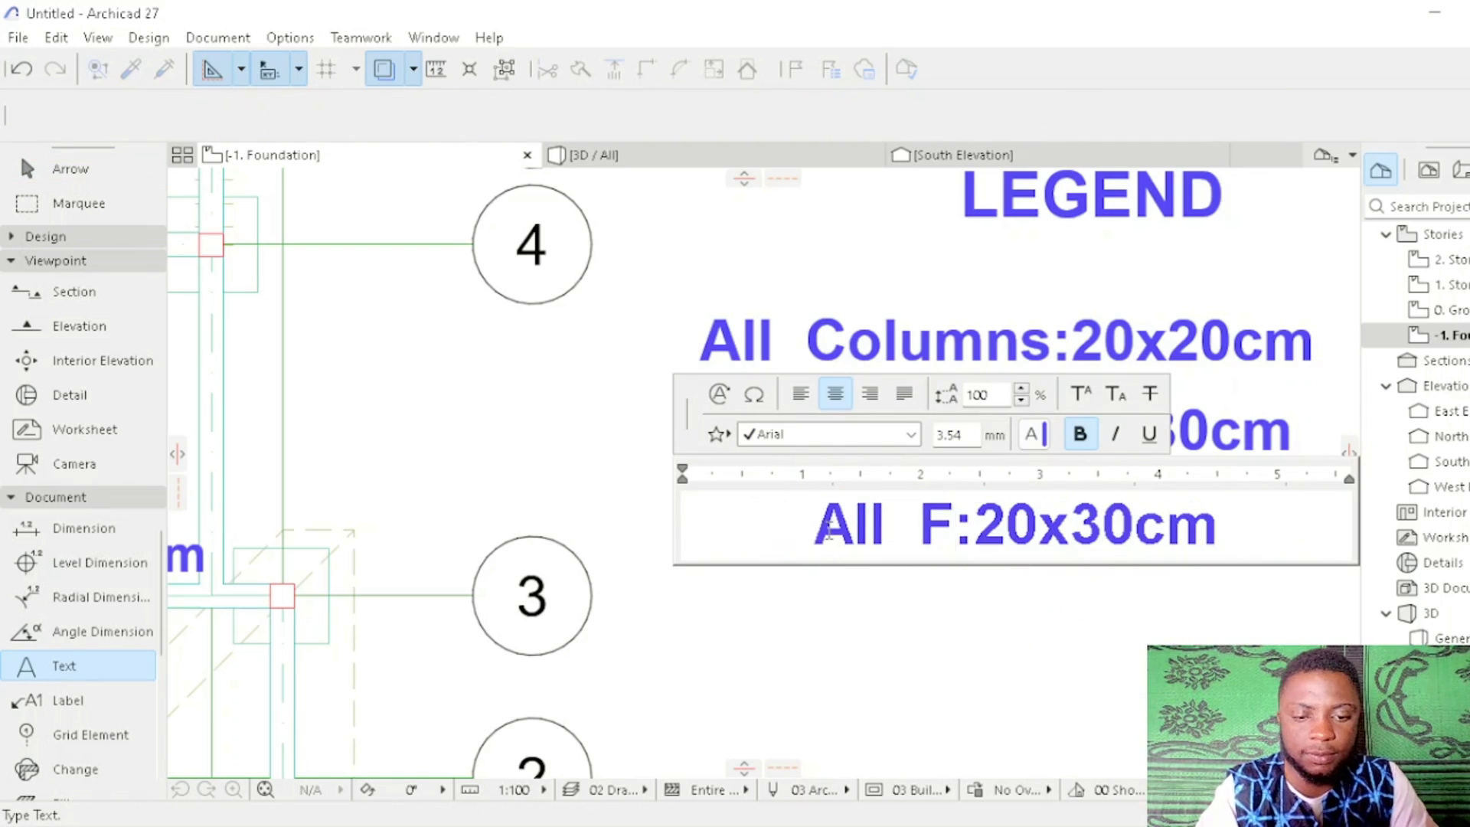
text(ootings)
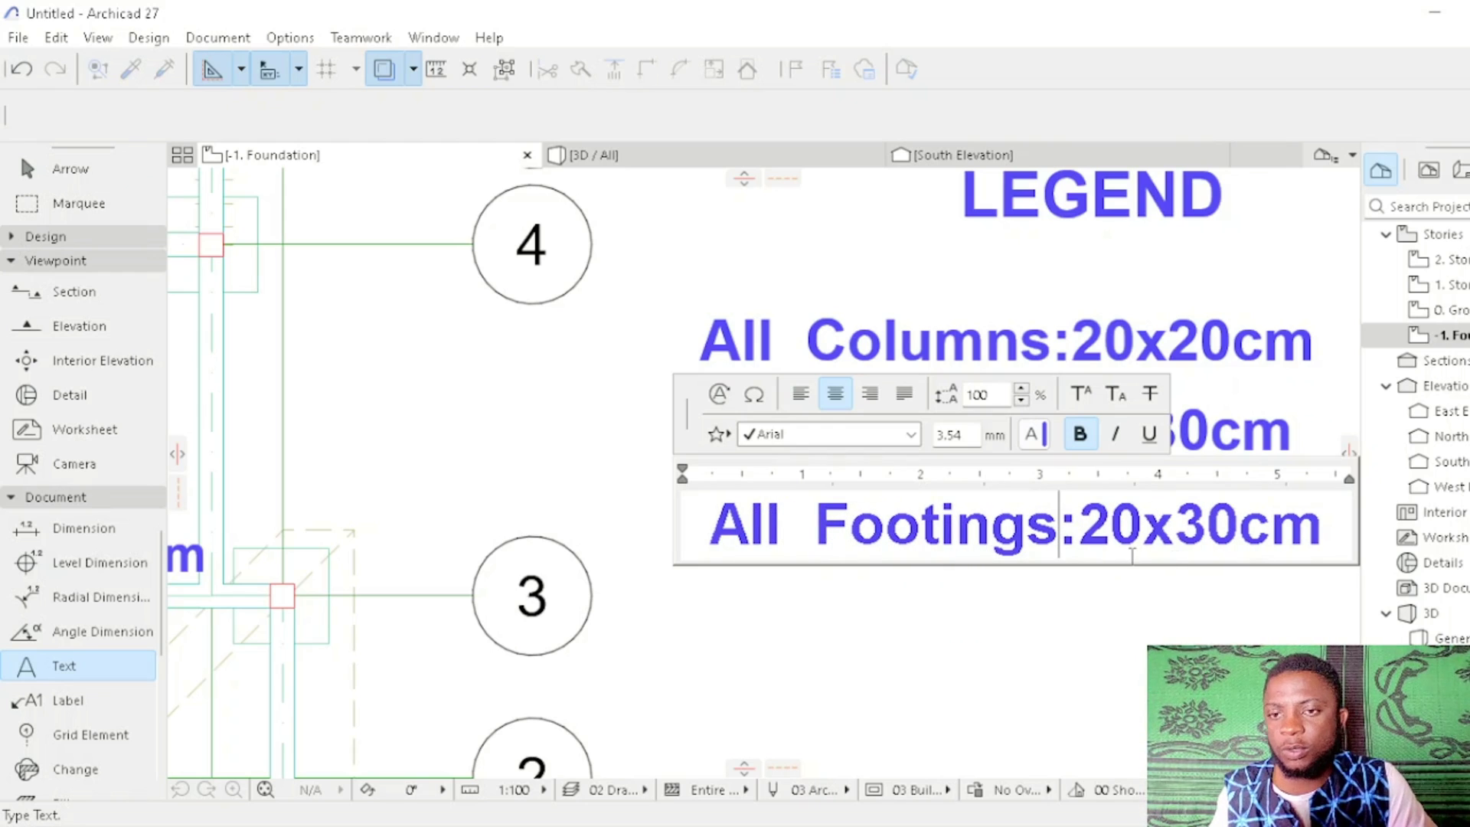
drag(1243, 534, 1085, 548)
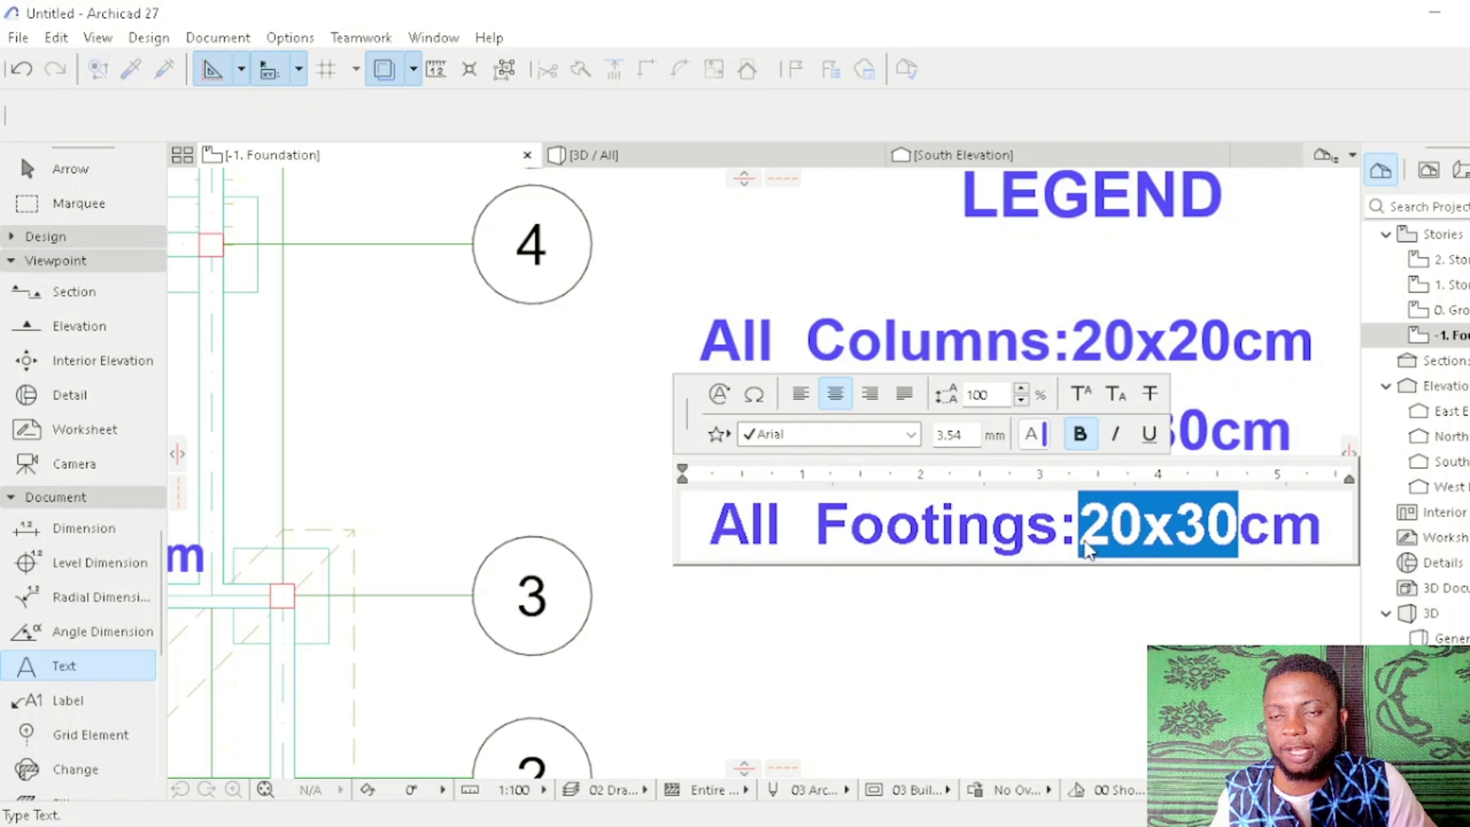
text(80)
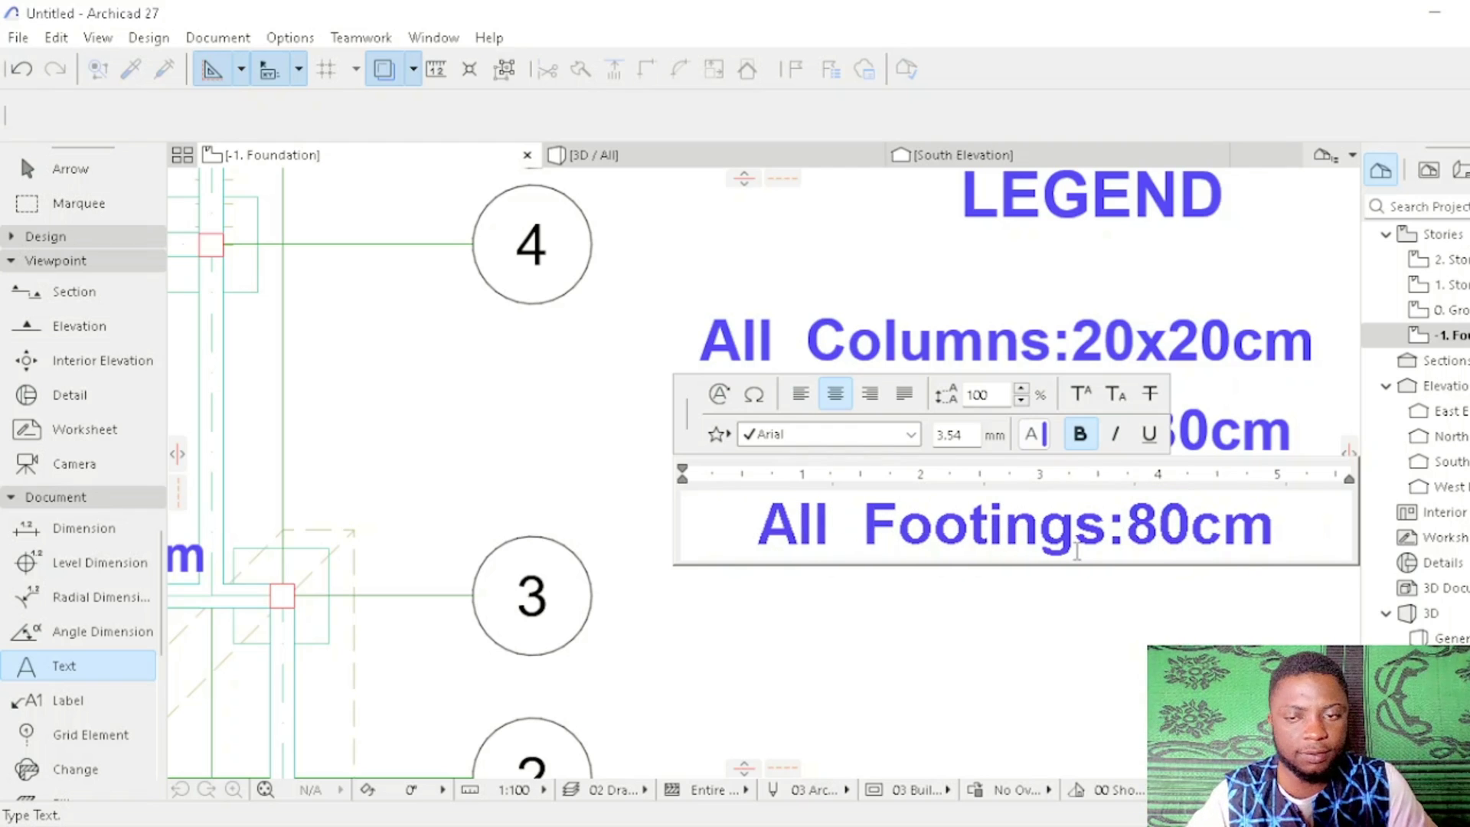
text(x80)
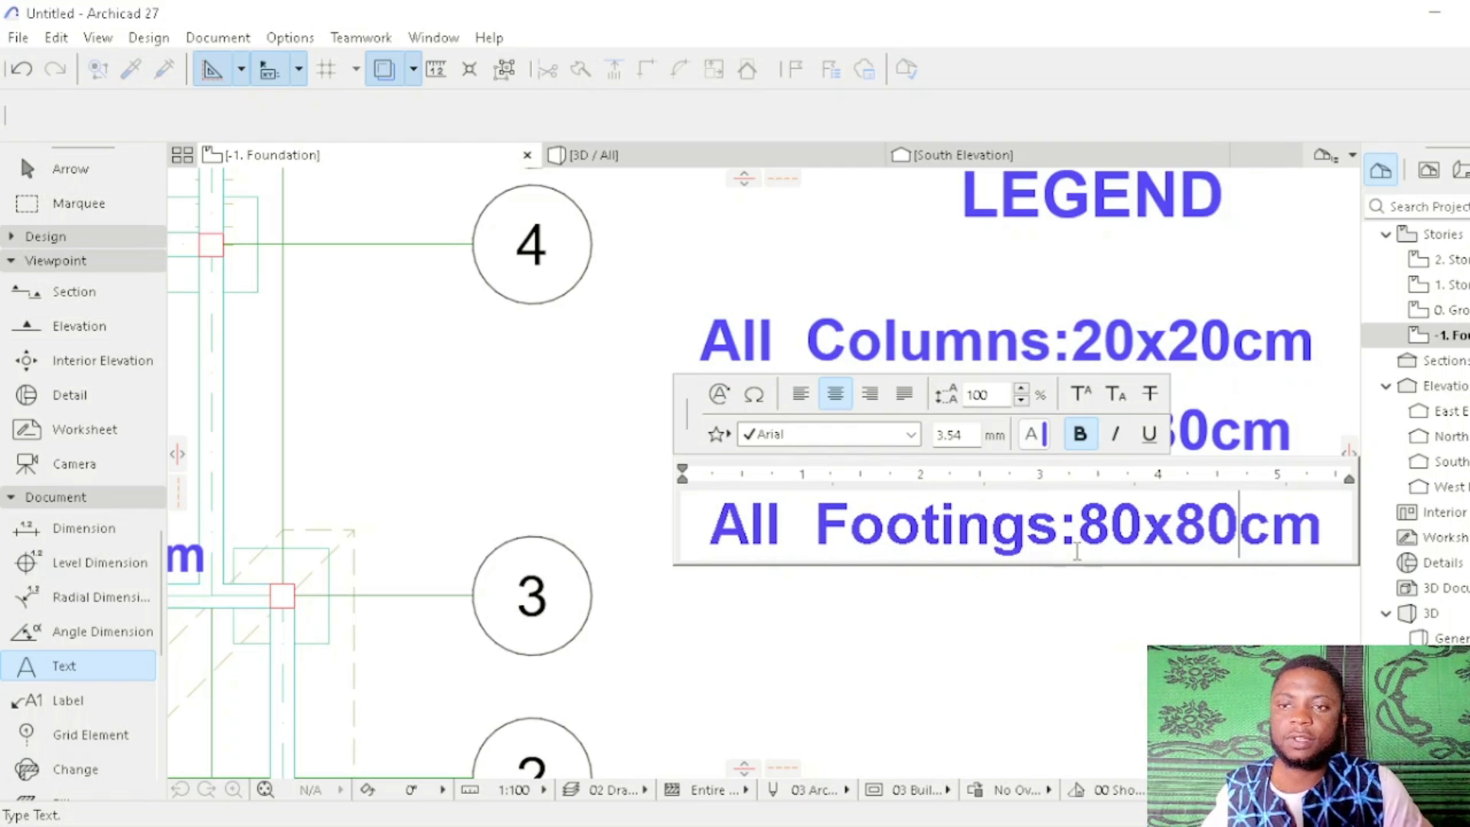
key(Escape)
click(1060, 597)
scroll(997, 635, down, 3)
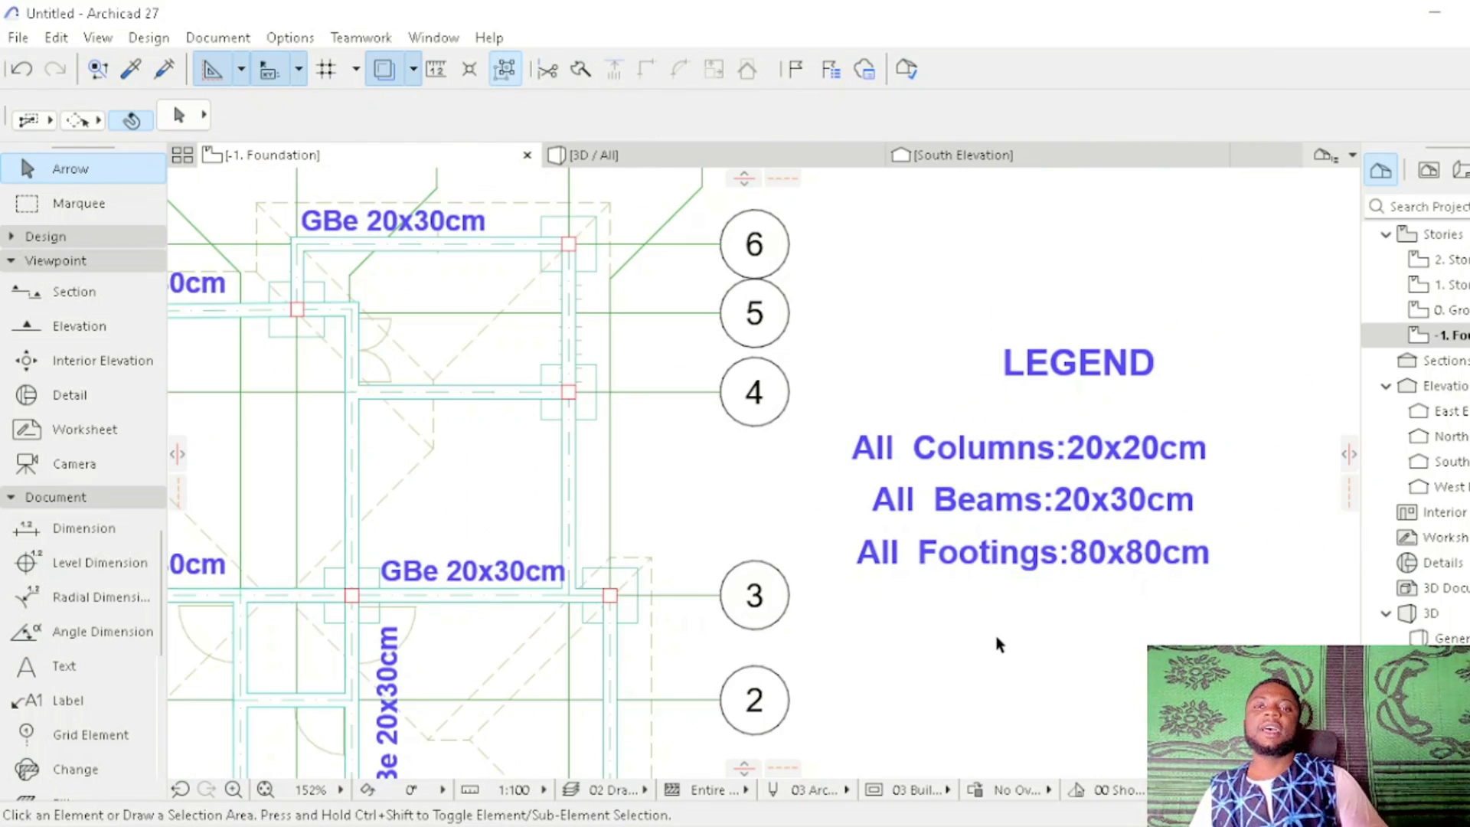
middle_drag(999, 635, 1030, 532)
scroll(1026, 530, down, 2)
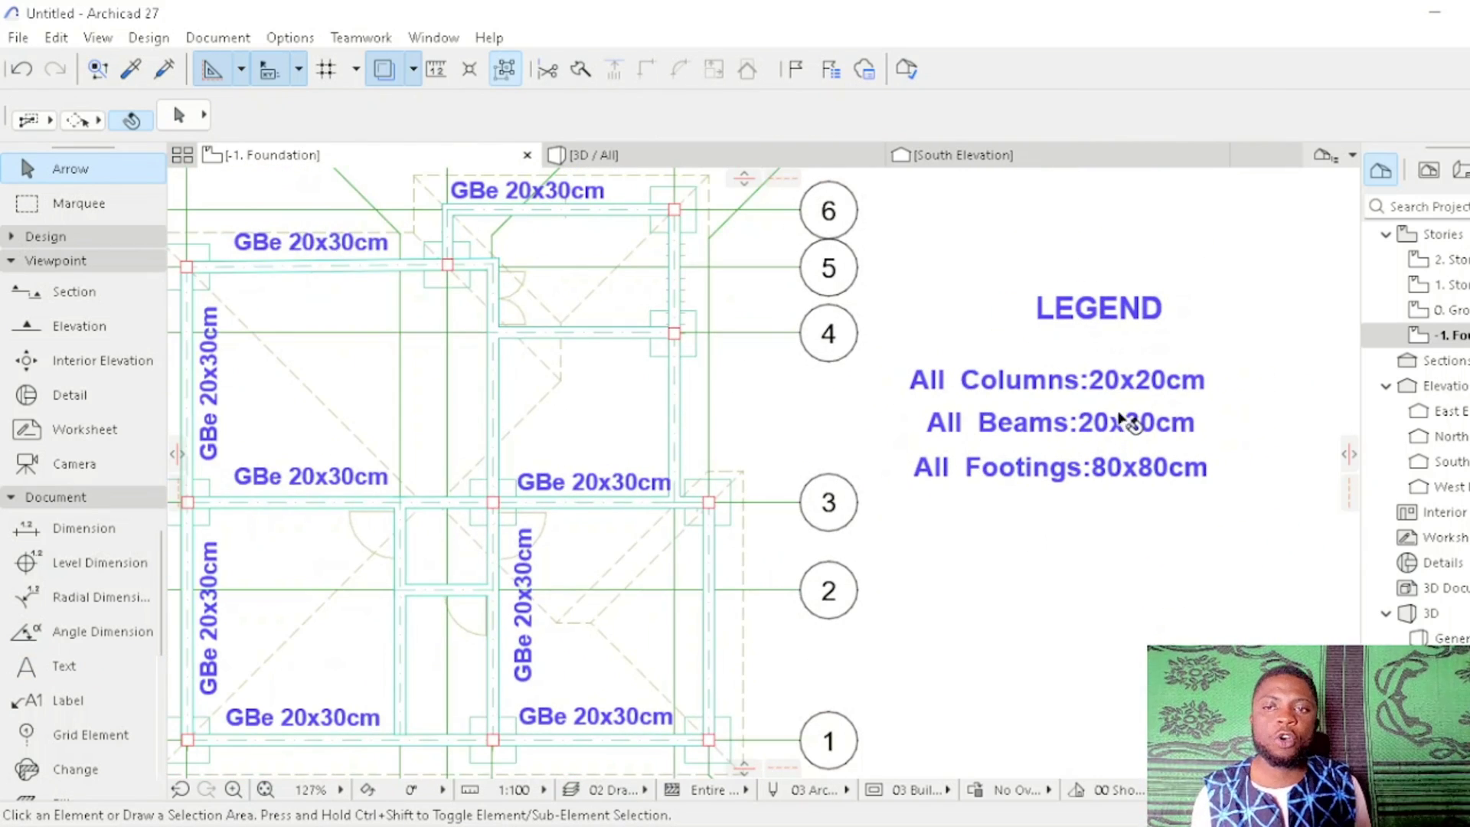
scroll(996, 501, down, 5)
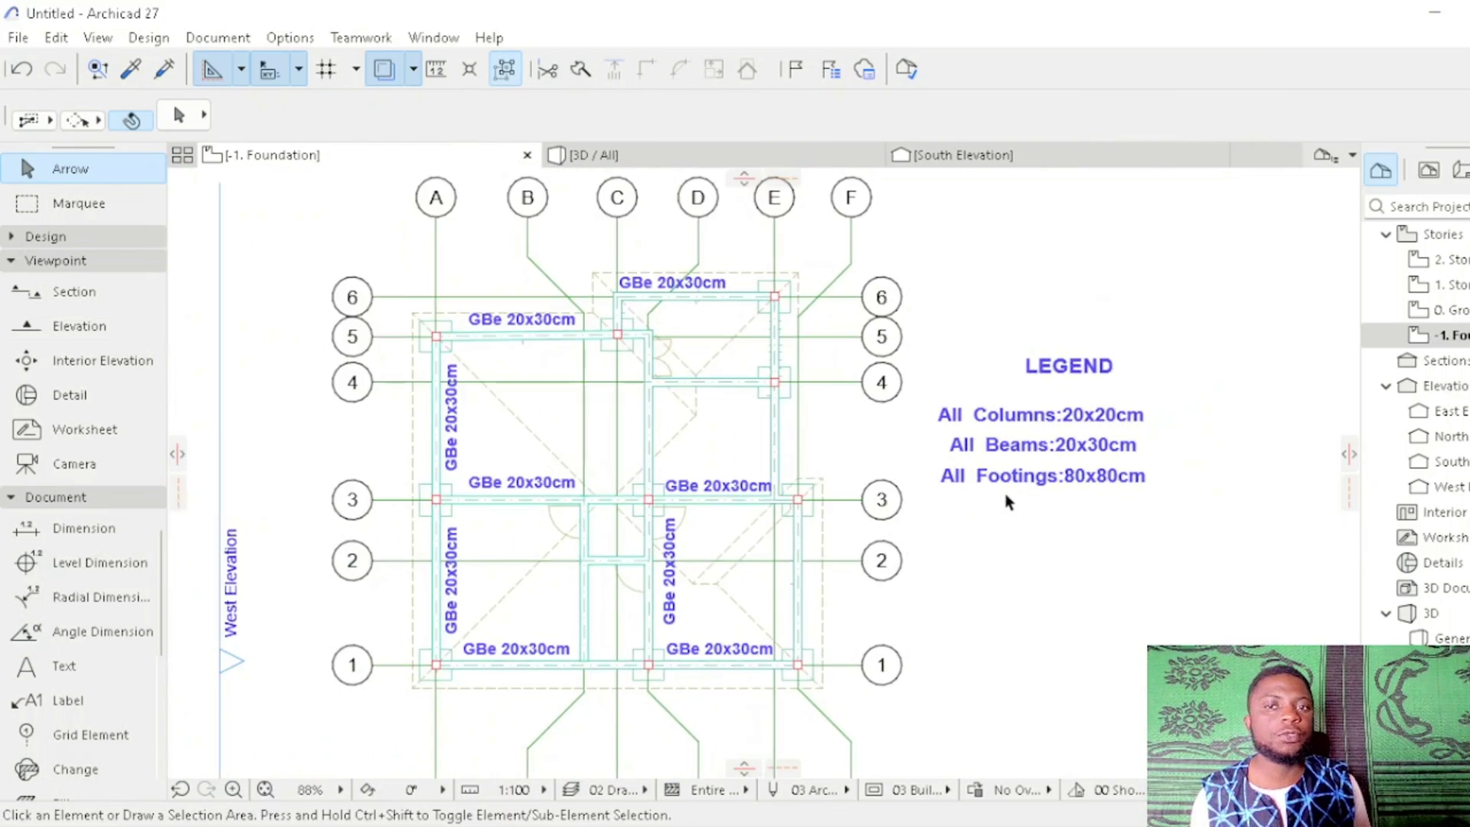
scroll(791, 419, up, 2)
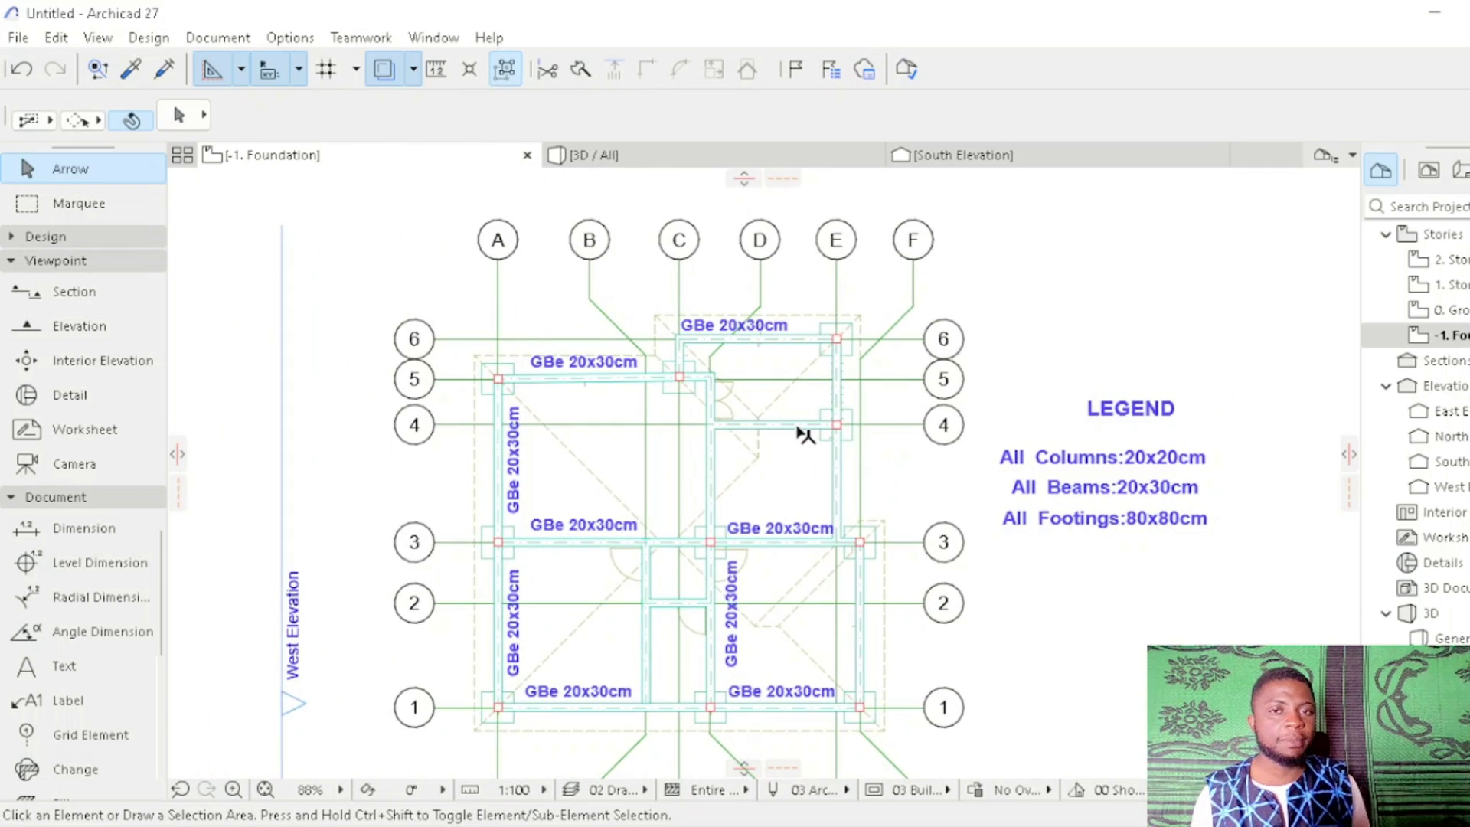